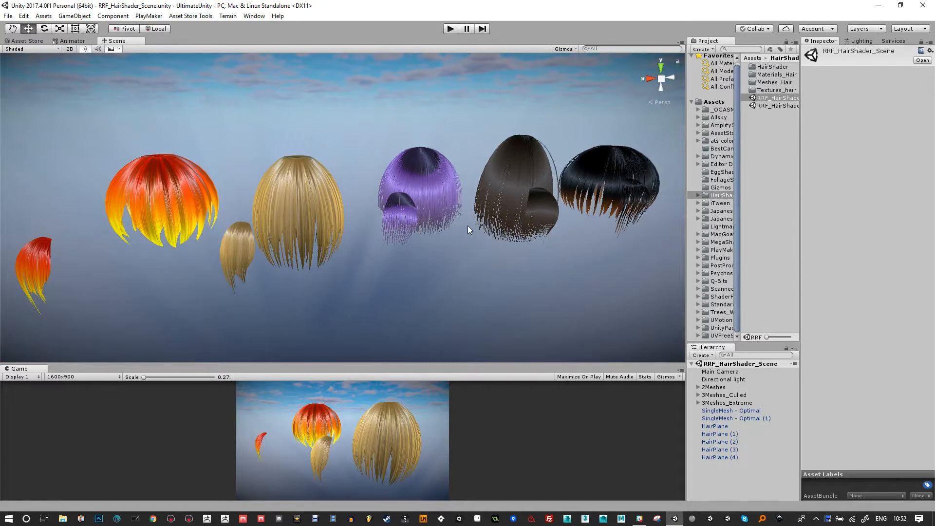
# - Examine the row of hair meshes from several angles and select the black hair sphere for a closer look
pyautogui.keyDown('alt'); pyautogui.moveTo(467, 216); pyautogui.dragTo(373, 241); pyautogui.keyUp('alt')
pyautogui.keyDown('alt'); pyautogui.moveTo(414, 346); pyautogui.dragTo(352, 252, button='right'); pyautogui.keyUp('alt')
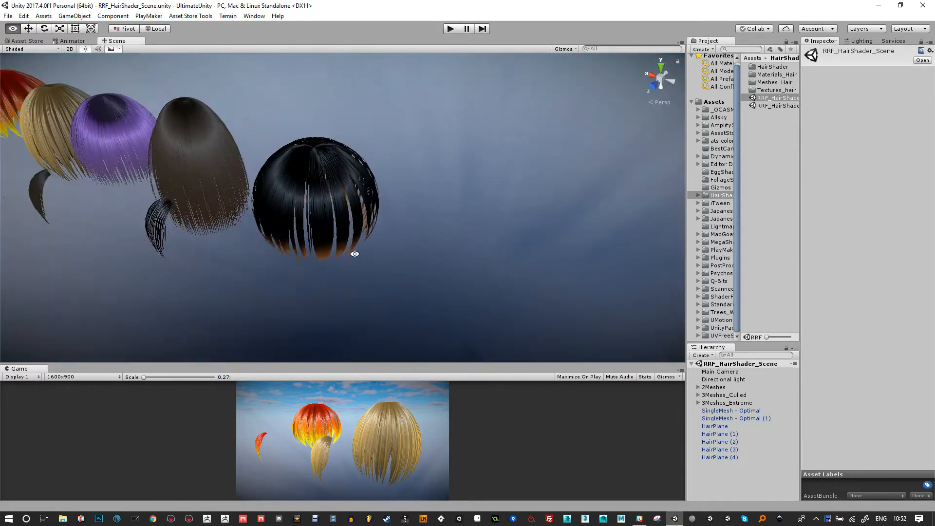
pyautogui.keyDown('alt'); pyautogui.moveTo(353, 252); pyautogui.dragTo(461, 275); pyautogui.keyUp('alt')
pyautogui.keyDown('alt'); pyautogui.moveTo(205, 150); pyautogui.dragTo(465, 203); pyautogui.keyUp('alt')
pyautogui.keyDown('alt'); pyautogui.moveTo(466, 203); pyautogui.dragTo(487, 274, button='right'); pyautogui.keyUp('alt')
pyautogui.moveTo(487, 274); pyautogui.dragTo(398, 220, button='middle')
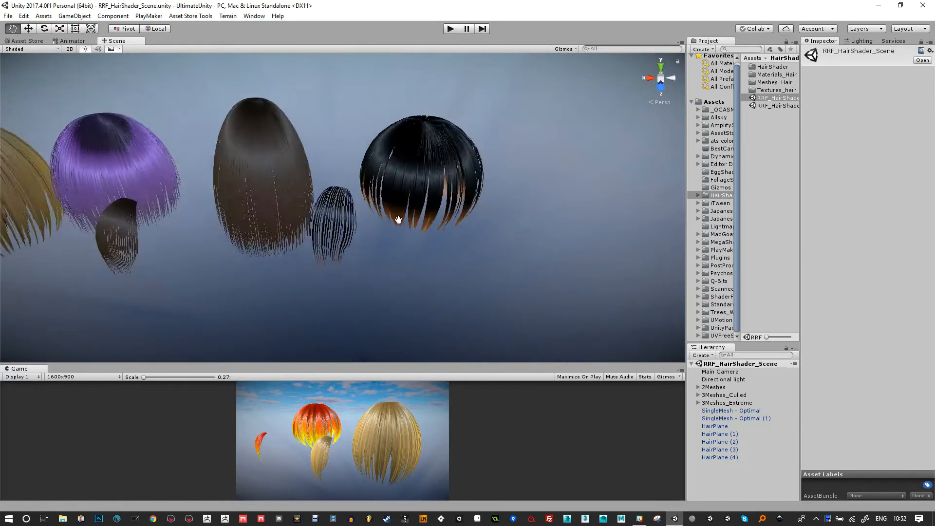
pyautogui.keyDown('alt'); pyautogui.moveTo(354, 194); pyautogui.dragTo(391, 192); pyautogui.keyUp('alt')
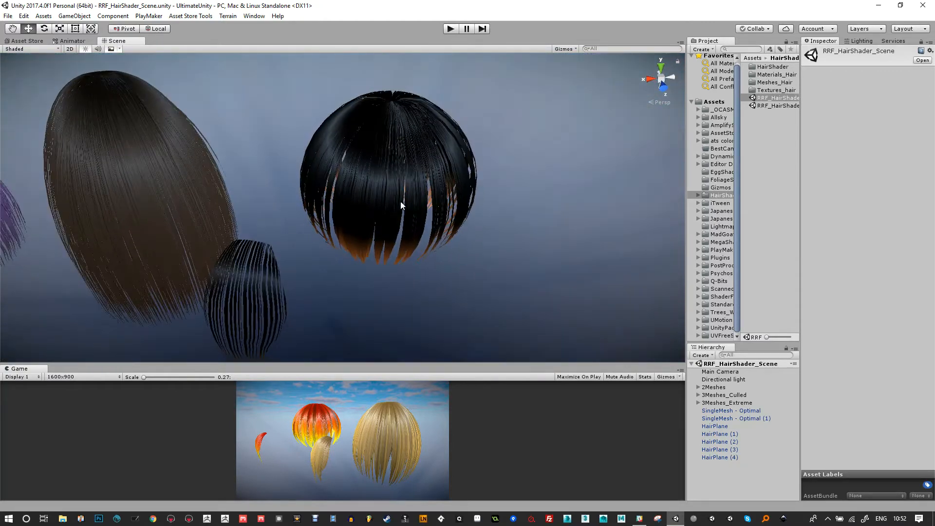
pyautogui.click(416, 214)
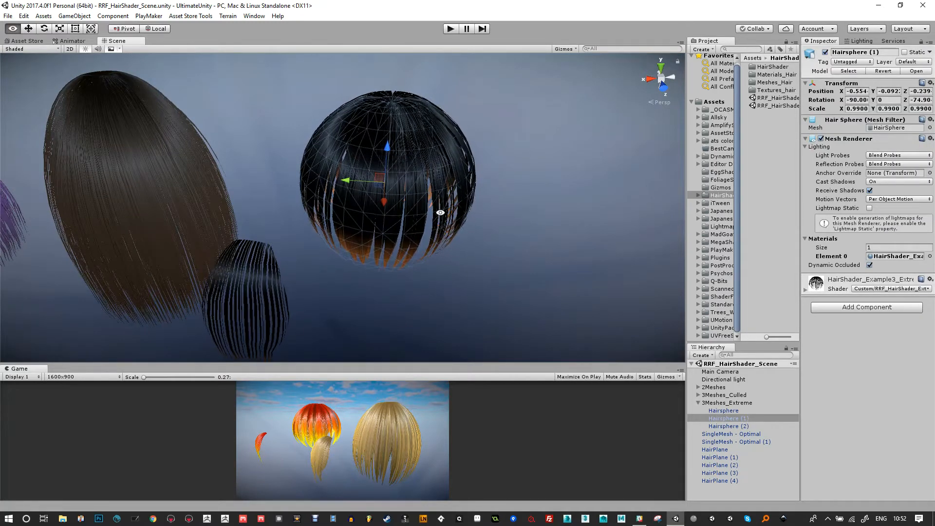
pyautogui.keyDown('alt'); pyautogui.moveTo(440, 213); pyautogui.dragTo(440, 179); pyautogui.keyUp('alt')
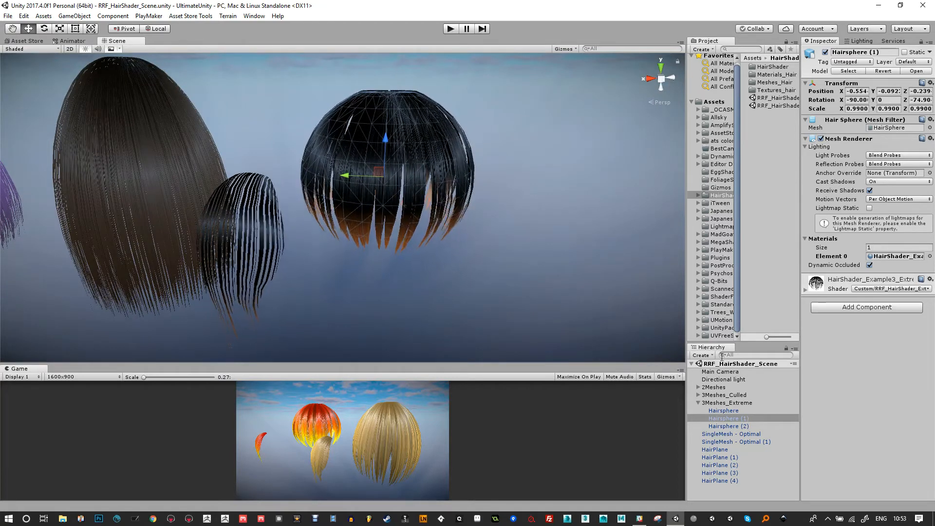
# - Try to move the Hairsphere layer of 3Meshes_Extreme away from its neighbouring shells, undo the move and save the scene
pyautogui.click(724, 411)
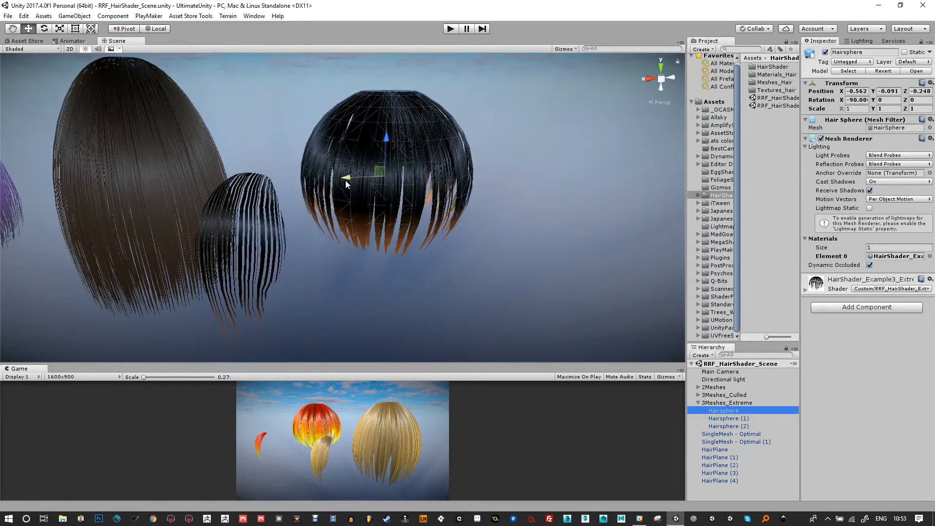
pyautogui.moveTo(345, 179); pyautogui.dragTo(414, 267)
pyautogui.hotkey('ctrl', 'z')
pyautogui.moveTo(390, 193)
pyautogui.mouseDown()
pyautogui.moveTo(382, 188)
pyautogui.moveTo(388, 200)
pyautogui.moveTo(390, 185)
pyautogui.mouseUp()
pyautogui.hotkey('ctrl', 's')
# - Expand the HairShader_Example3_Extreme1 material settings of the selected Hairsphere and widen the Inspector to show full property names
pyautogui.keyDown('alt'); pyautogui.moveTo(434, 229); pyautogui.dragTo(430, 174); pyautogui.keyUp('alt')
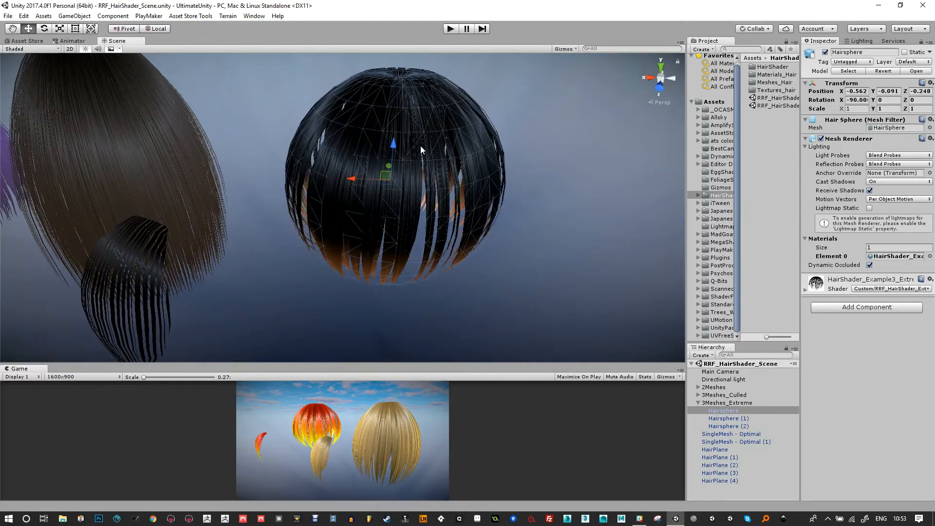
pyautogui.keyDown('alt'); pyautogui.moveTo(423, 142); pyautogui.dragTo(453, 177); pyautogui.keyUp('alt')
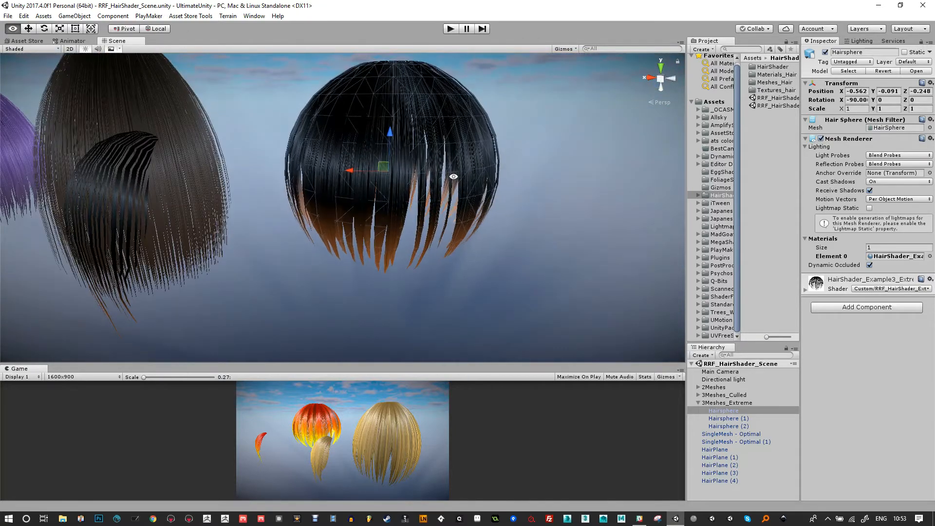
pyautogui.click(805, 289)
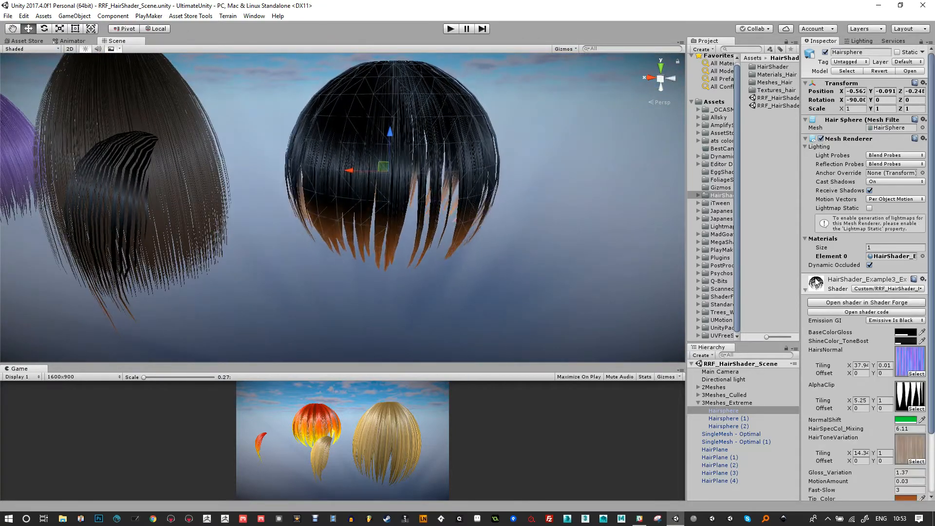
pyautogui.scroll(-3, 813, 343)
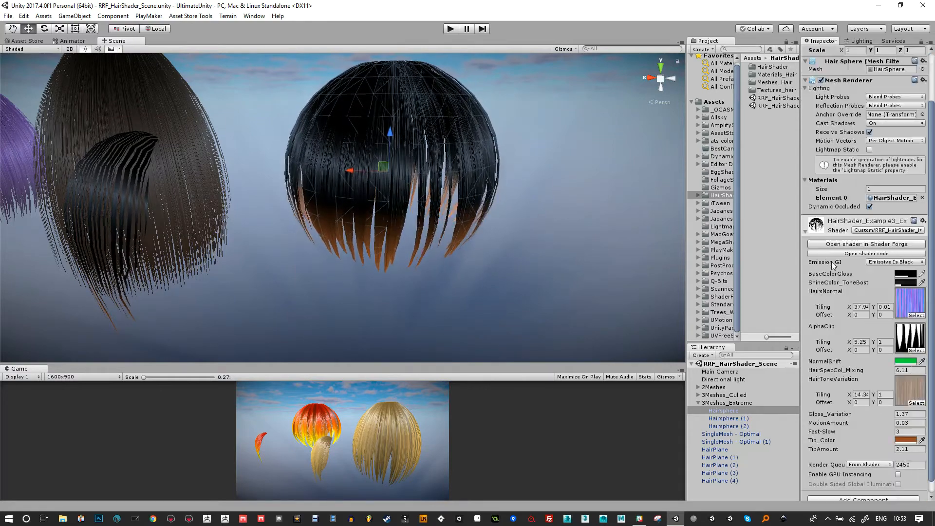
pyautogui.moveTo(767, 252); pyautogui.dragTo(717, 255)
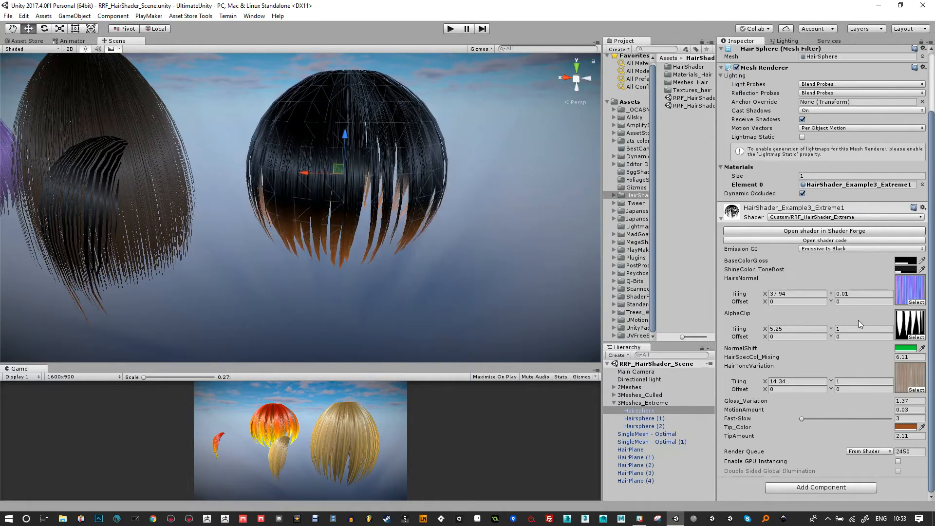
# - Set the hair material's BaseColorGloss to the near-black brown 110B0B with an alpha of 122
pyautogui.click(907, 261)
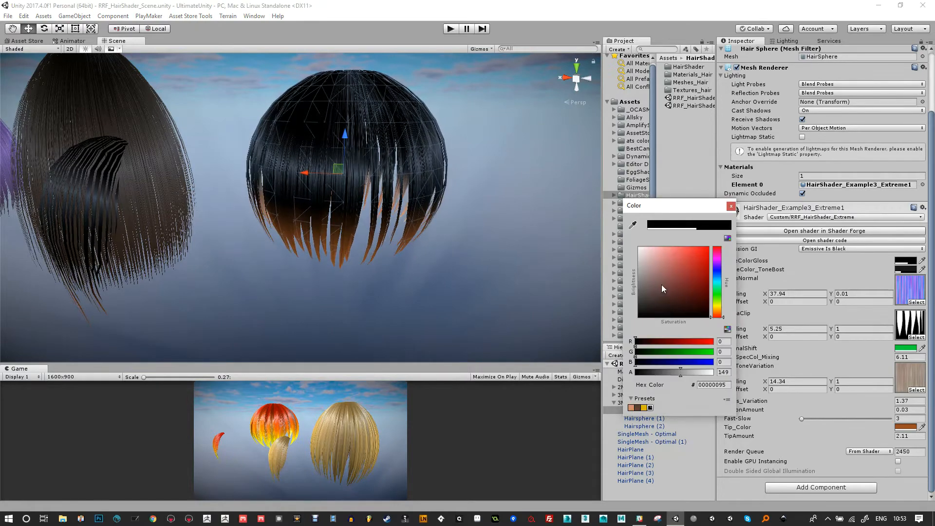
pyautogui.moveTo(662, 289)
pyautogui.mouseDown()
pyautogui.moveTo(634, 235)
pyautogui.moveTo(658, 301)
pyautogui.mouseUp()
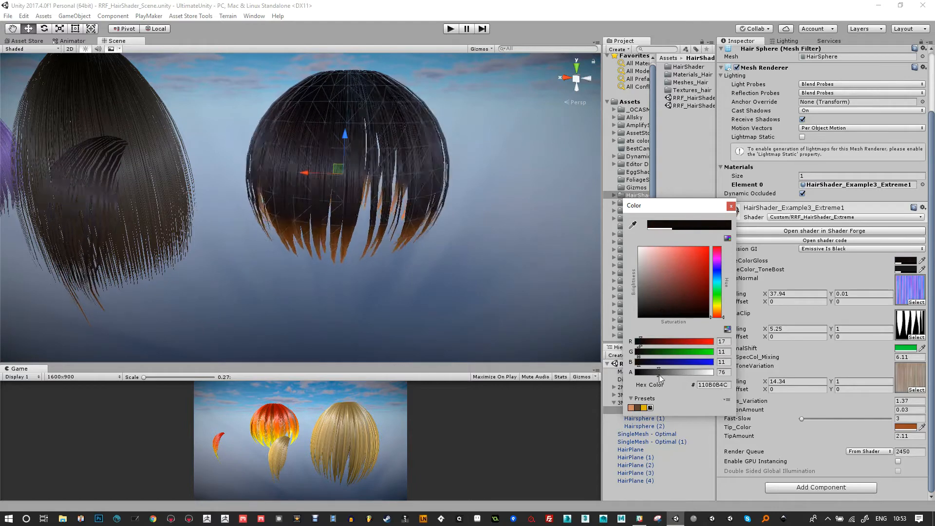
pyautogui.moveTo(674, 376); pyautogui.dragTo(675, 378)
pyautogui.click(731, 206)
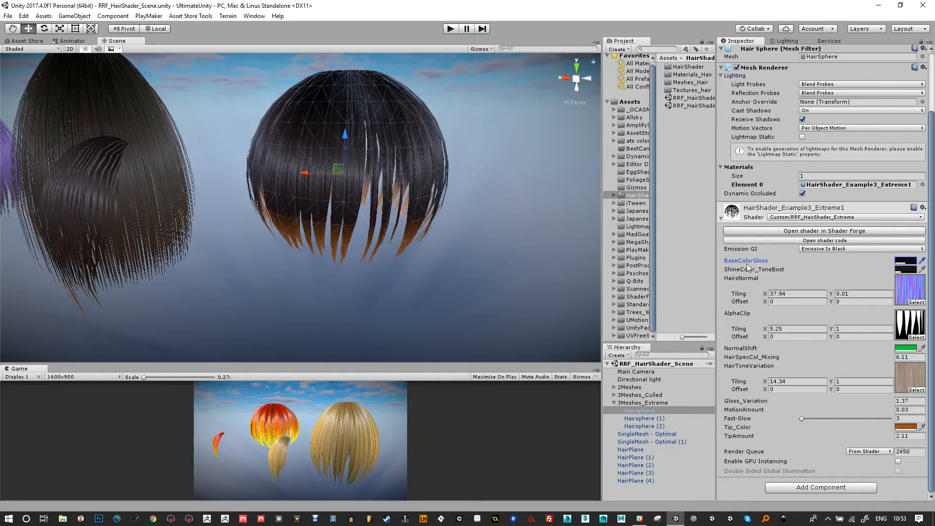
# - Recolour the hair material's BaseColorGloss to a dark green with an alpha of 159
pyautogui.click(905, 260)
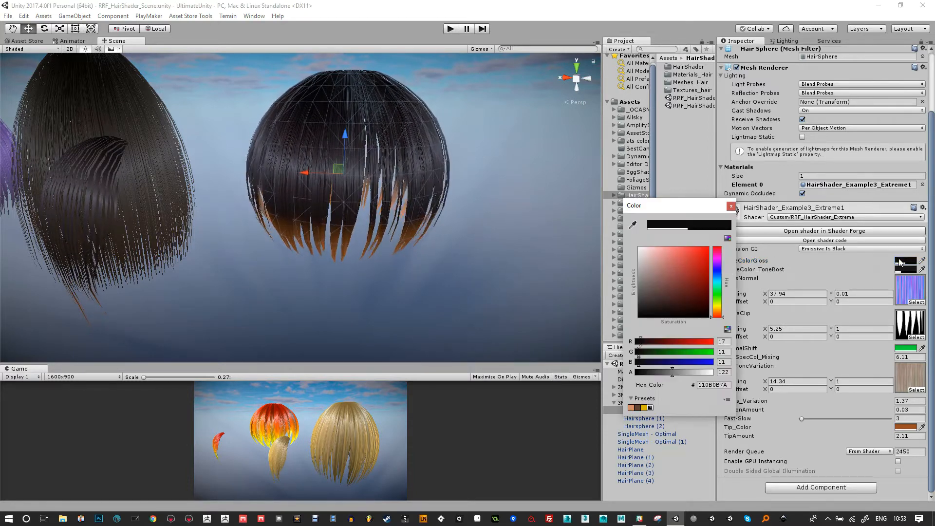
pyautogui.moveTo(660, 293); pyautogui.dragTo(652, 303)
pyautogui.moveTo(673, 372)
pyautogui.mouseDown()
pyautogui.moveTo(711, 373)
pyautogui.moveTo(680, 371)
pyautogui.mouseUp()
pyautogui.moveTo(653, 294); pyautogui.dragTo(648, 316)
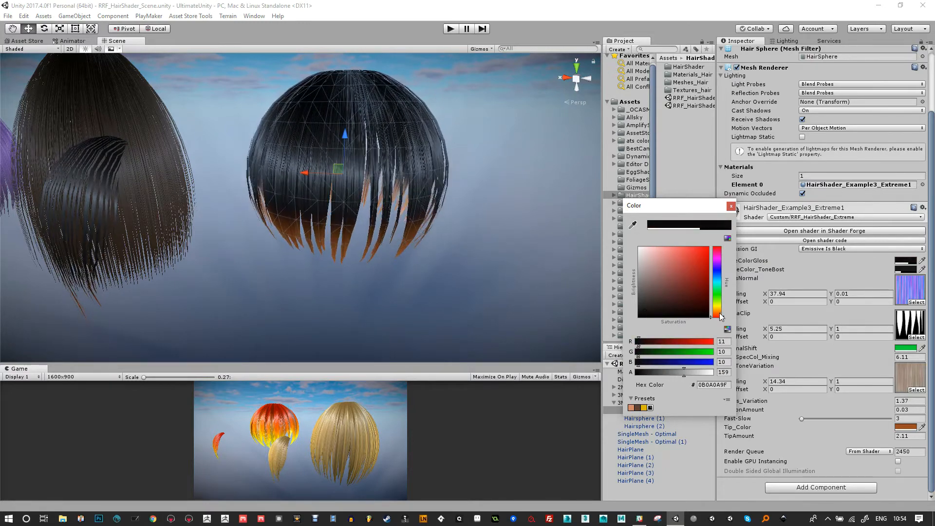
pyautogui.moveTo(717, 316); pyautogui.dragTo(700, 302)
pyautogui.click(683, 307)
pyautogui.click(732, 206)
# - Examine the shine of the green hair sphere and the hair plane in front of it from different angles and distances
pyautogui.keyDown('alt'); pyautogui.moveTo(302, 239); pyautogui.dragTo(364, 210); pyautogui.keyUp('alt')
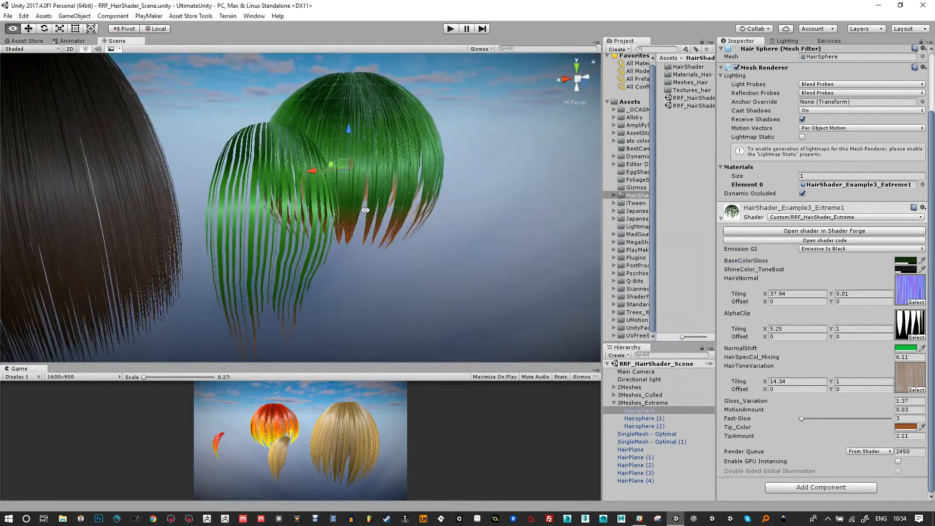
pyautogui.keyDown('alt'); pyautogui.moveTo(257, 148); pyautogui.dragTo(258, 221); pyautogui.keyUp('alt')
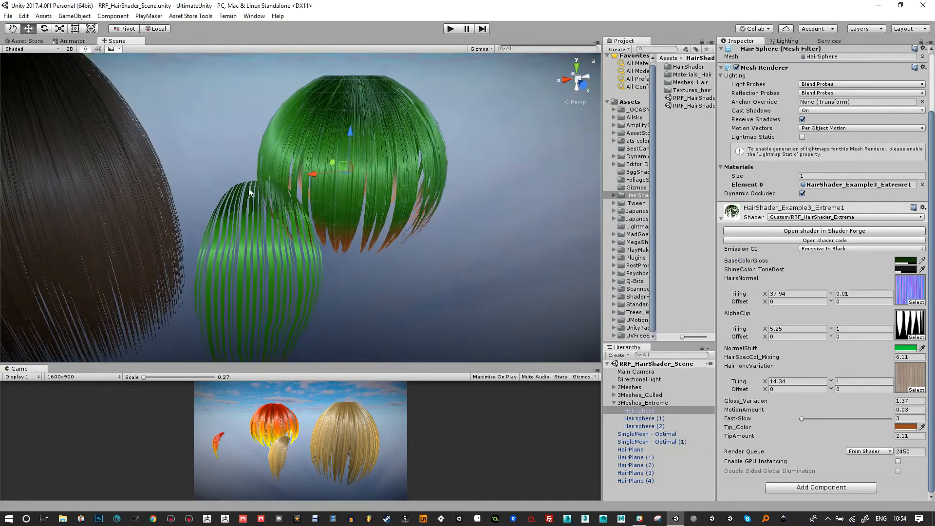
pyautogui.moveTo(259, 273); pyautogui.dragTo(271, 244, button='middle')
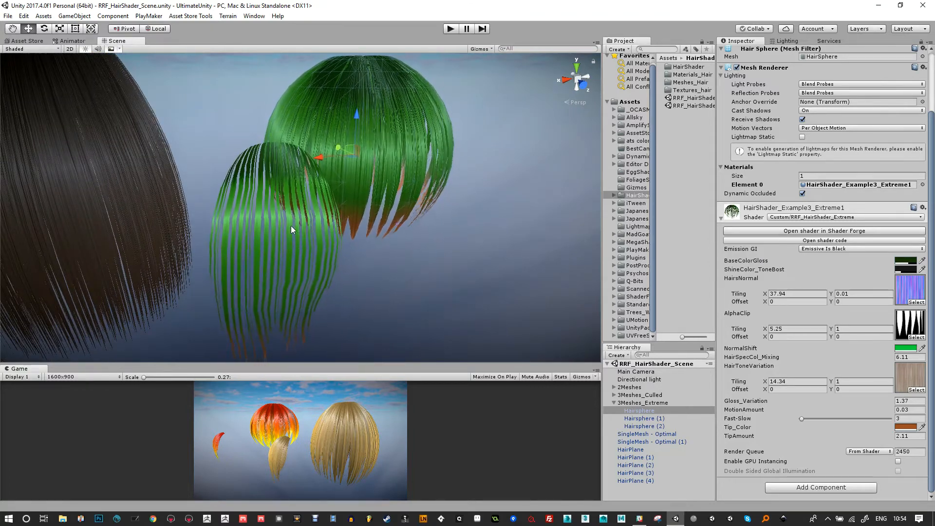
pyautogui.moveTo(306, 239)
pyautogui.keyDown('alt'); pyautogui.mouseDown()
pyautogui.moveTo(319, 230)
pyautogui.moveTo(284, 234)
pyautogui.moveTo(278, 251)
pyautogui.moveTo(263, 252)
pyautogui.moveTo(296, 239)
pyautogui.mouseUp(); pyautogui.keyUp('alt')
pyautogui.scroll(-10, 256, 207)
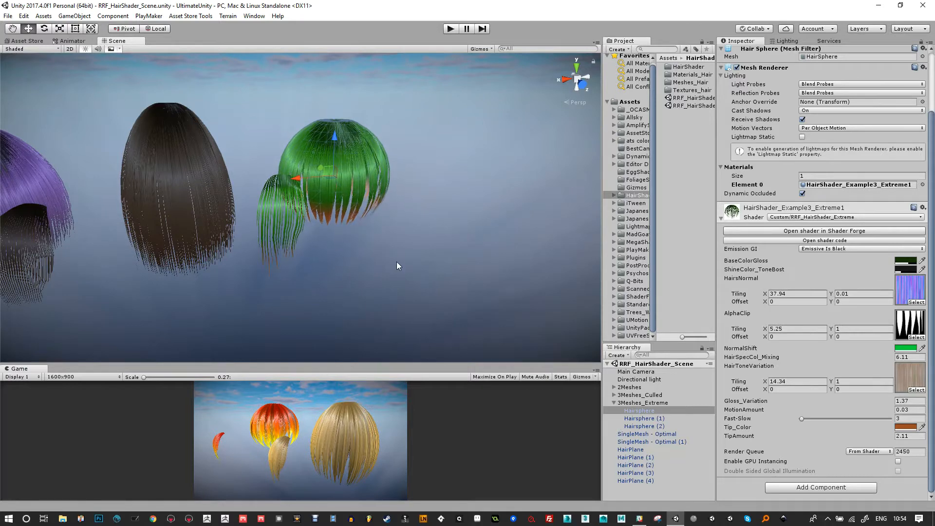
pyautogui.keyDown('alt'); pyautogui.moveTo(396, 265); pyautogui.dragTo(385, 214, button='right'); pyautogui.keyUp('alt')
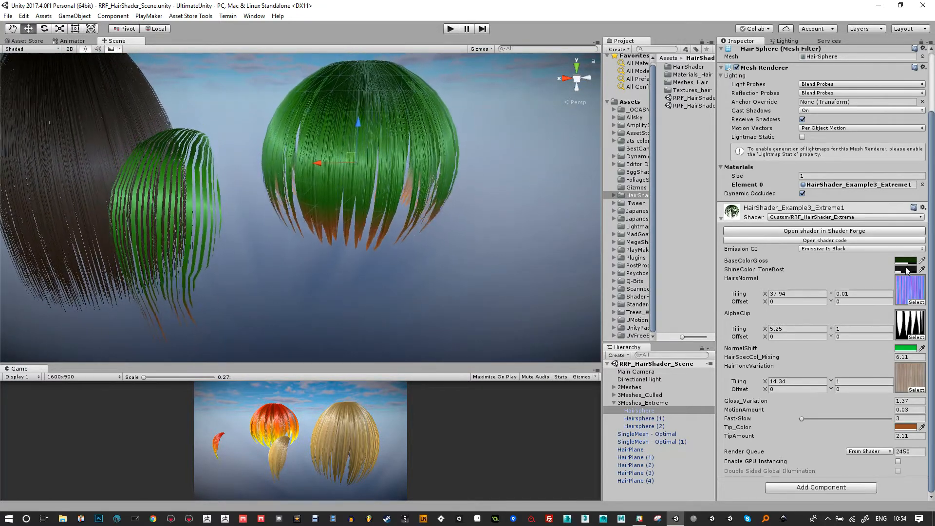
# - Set the hair material's ShineColor_ToneBost to the orange-brown 654323 with an alpha of 108
pyautogui.click(907, 271)
pyautogui.click(687, 249)
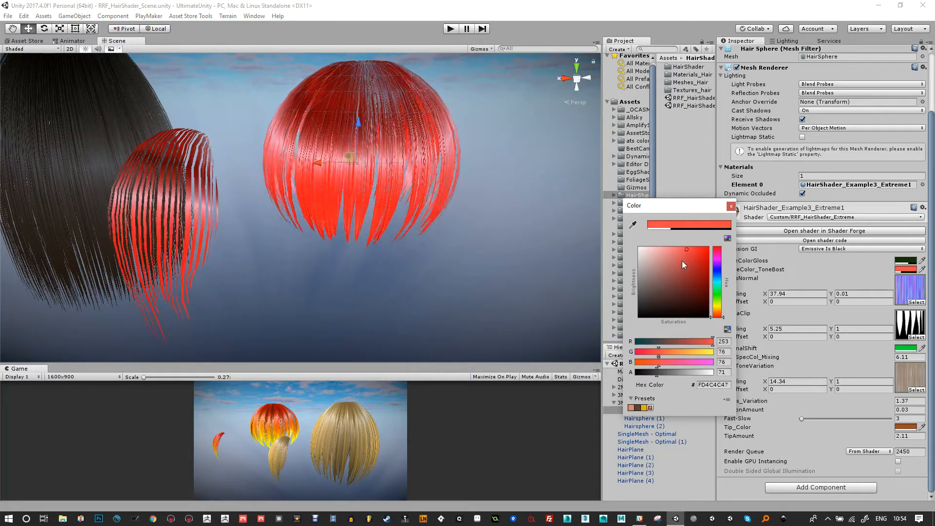
pyautogui.moveTo(682, 262); pyautogui.dragTo(675, 280)
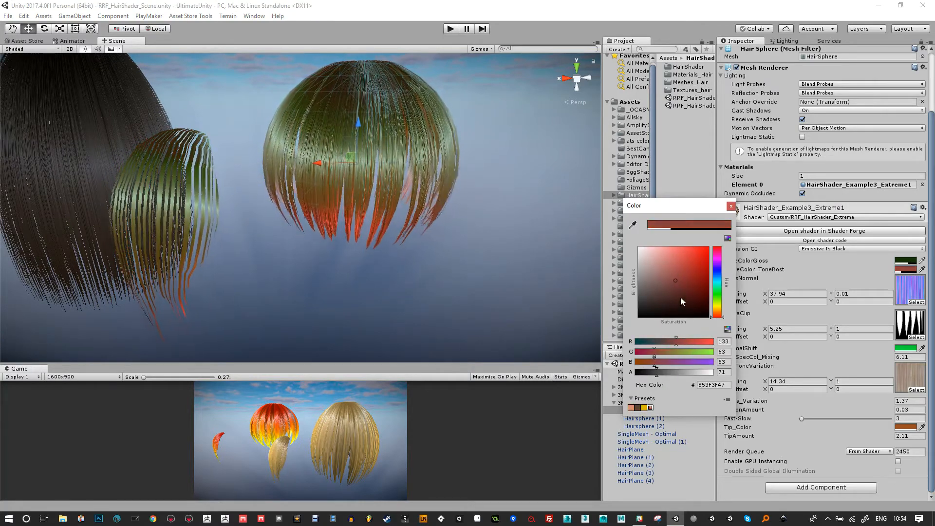
pyautogui.click(678, 286)
pyautogui.moveTo(656, 372)
pyautogui.mouseDown()
pyautogui.moveTo(709, 379)
pyautogui.moveTo(663, 374)
pyautogui.mouseUp()
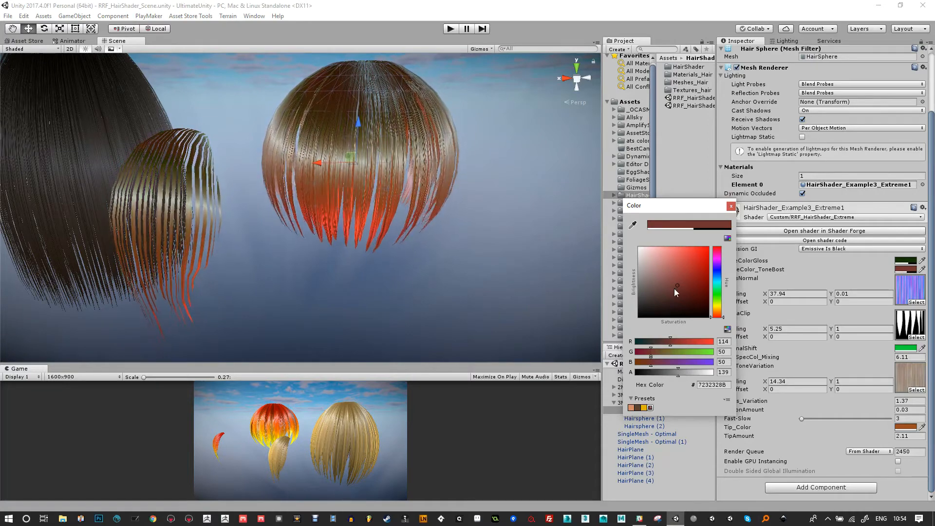
pyautogui.moveTo(676, 290)
pyautogui.mouseDown()
pyautogui.moveTo(669, 267)
pyautogui.moveTo(672, 278)
pyautogui.mouseUp()
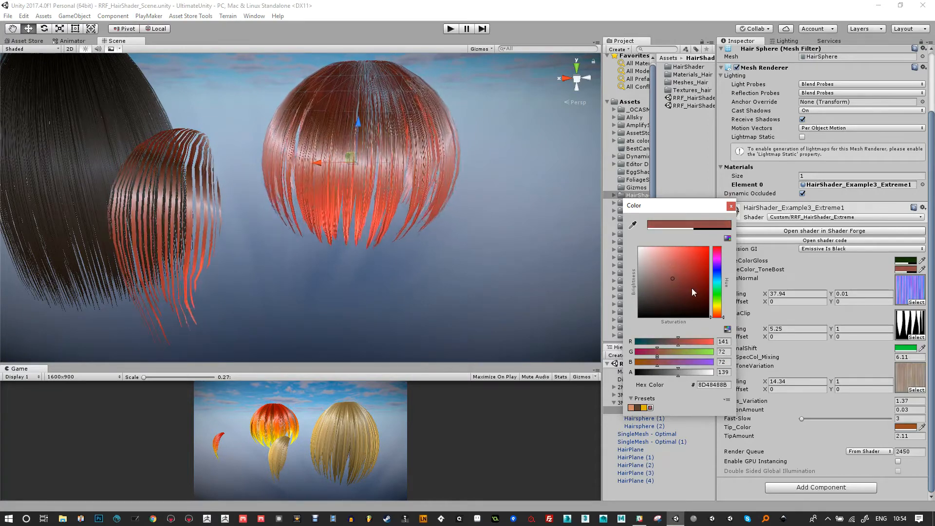
pyautogui.moveTo(717, 316)
pyautogui.mouseDown()
pyautogui.moveTo(702, 292)
pyautogui.moveTo(684, 289)
pyautogui.mouseUp()
pyautogui.moveTo(683, 372); pyautogui.dragTo(668, 372)
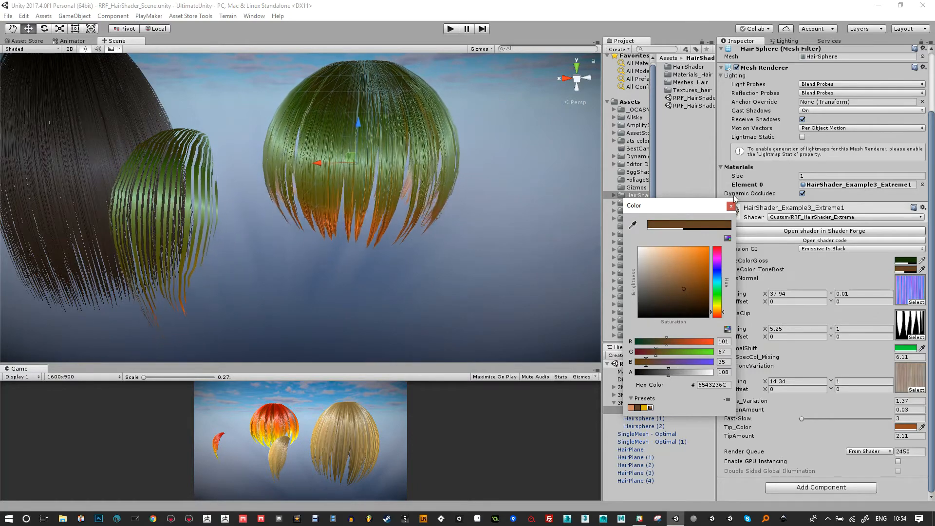
pyautogui.click(731, 206)
# - Align the Main Camera with a close-up scene view of the green hair sphere and enlarge the Game view
pyautogui.scroll(3, 414, 161)
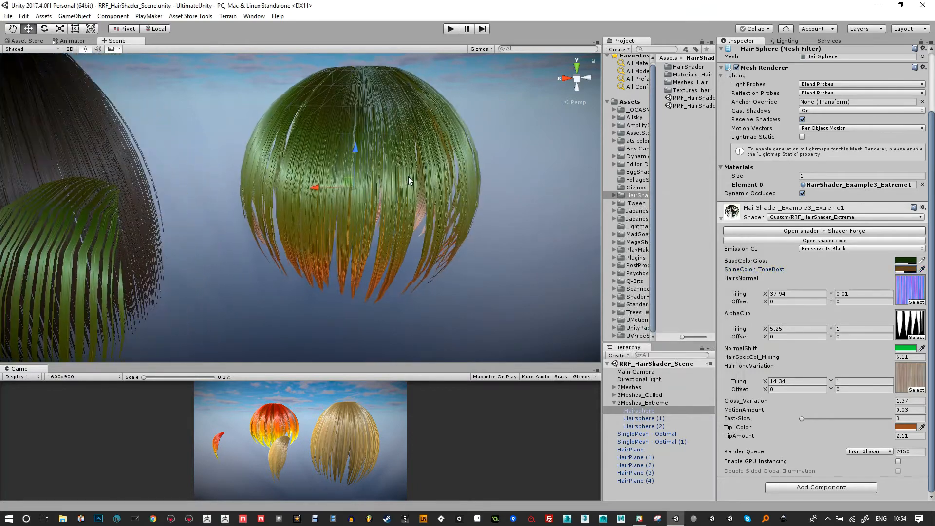
pyautogui.press('alt')
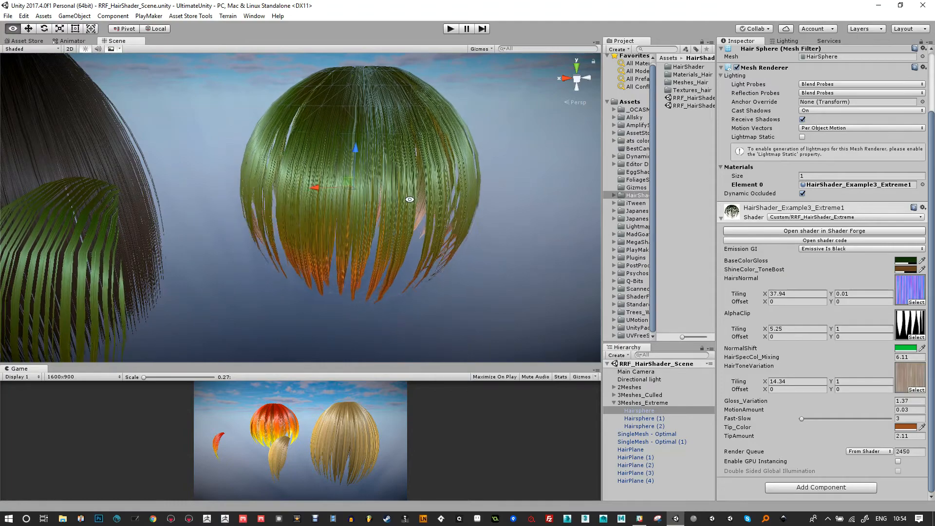
pyautogui.keyDown('alt'); pyautogui.moveTo(409, 199); pyautogui.dragTo(383, 281); pyautogui.keyUp('alt')
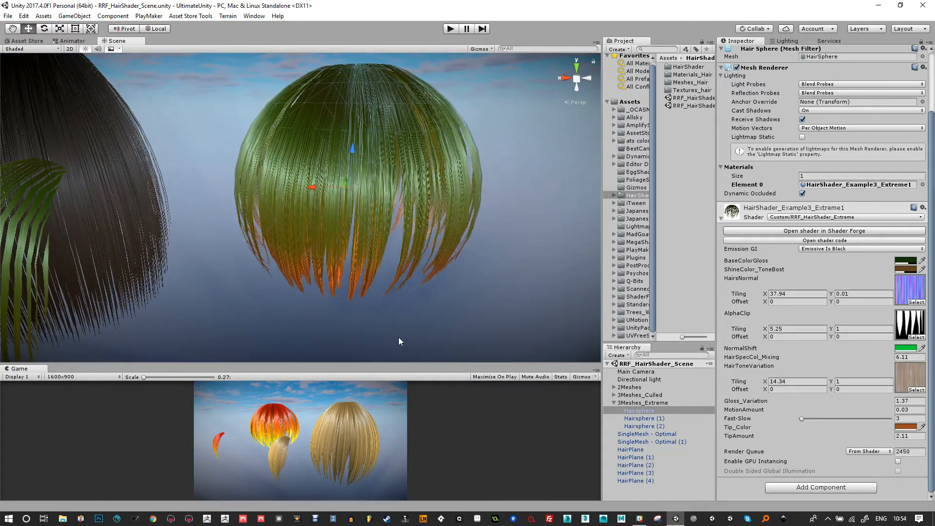
pyautogui.click(649, 372)
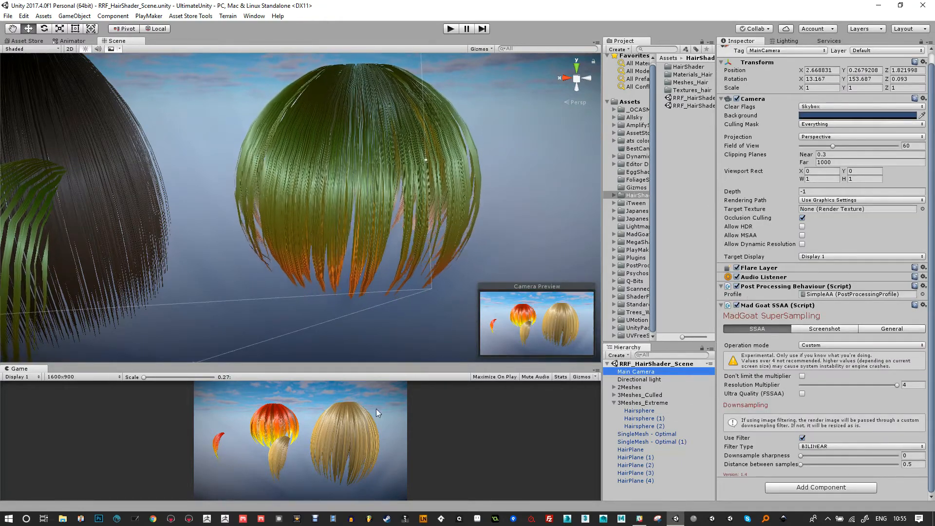
pyautogui.moveTo(376, 364); pyautogui.dragTo(374, 163)
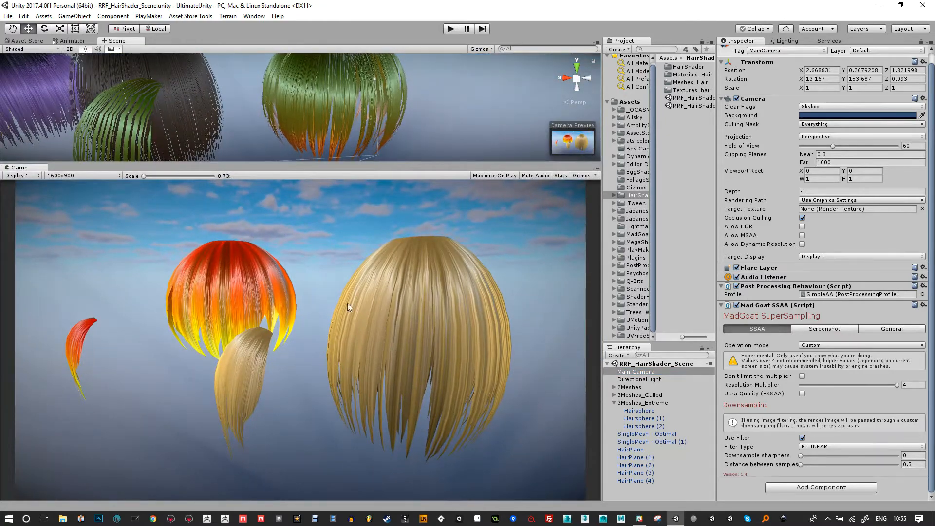
pyautogui.moveTo(421, 162); pyautogui.dragTo(421, 283)
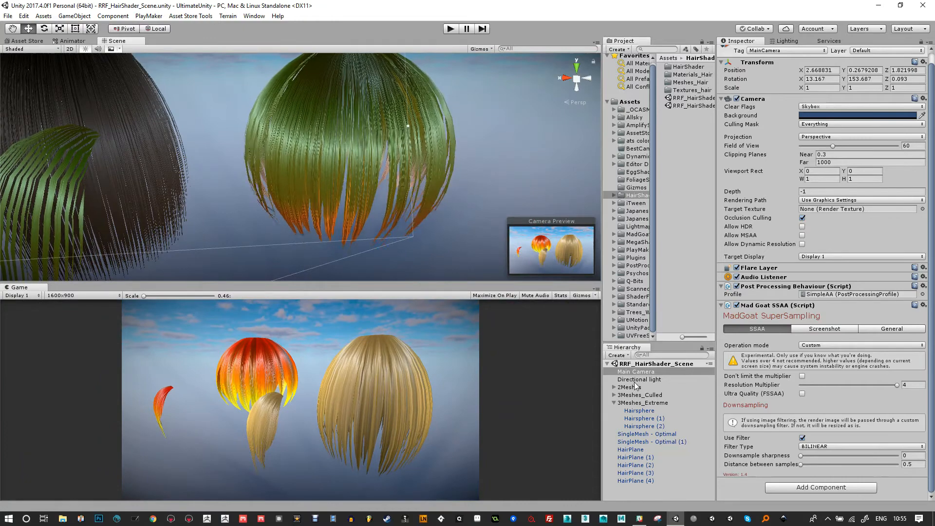
pyautogui.click(639, 379)
pyautogui.click(635, 372)
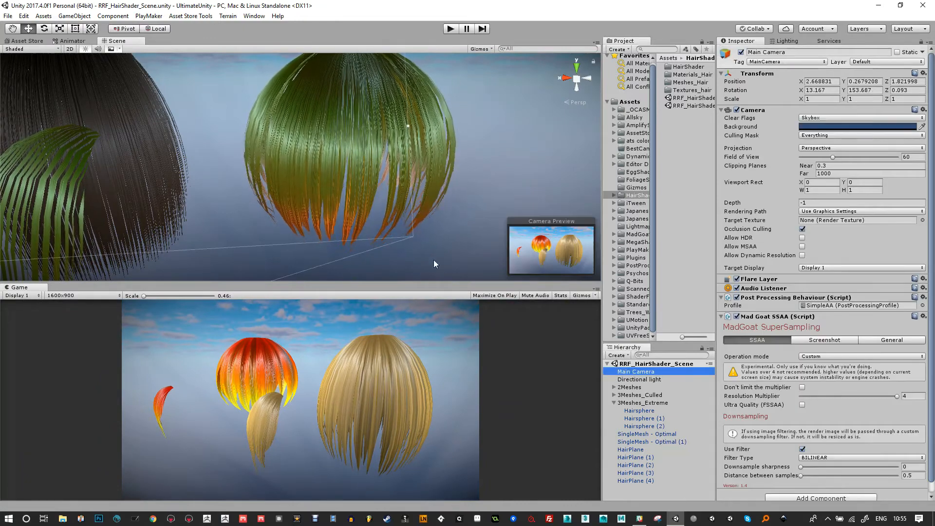
pyautogui.hotkey('ctrl', 'shift', 'f')
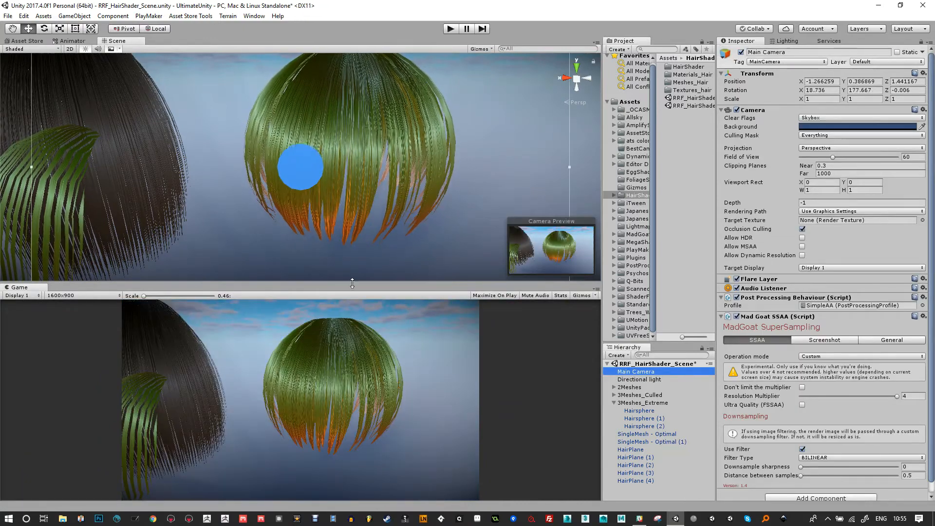
pyautogui.moveTo(370, 283); pyautogui.dragTo(371, 161)
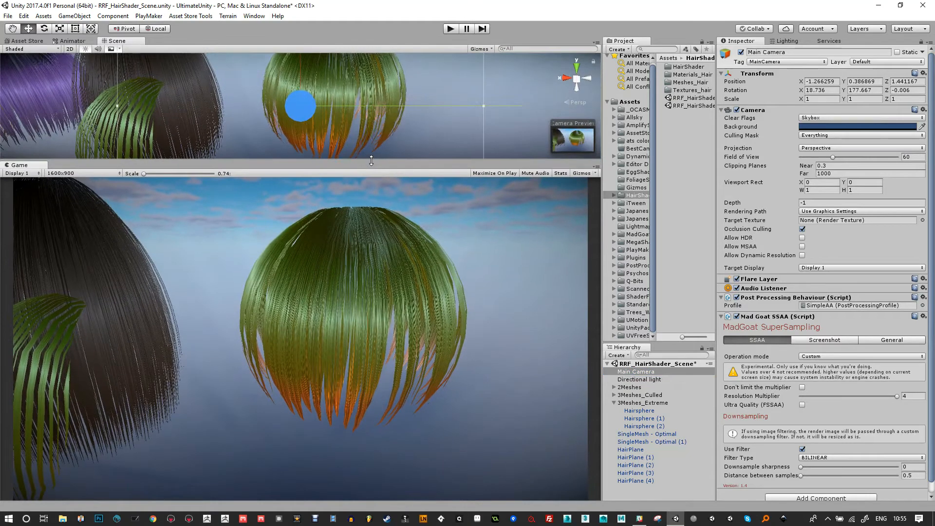
# - Play the scene and try the Main Camera's supersampling Resolution Multiplier at 3.73 and back at 4
pyautogui.click(451, 29)
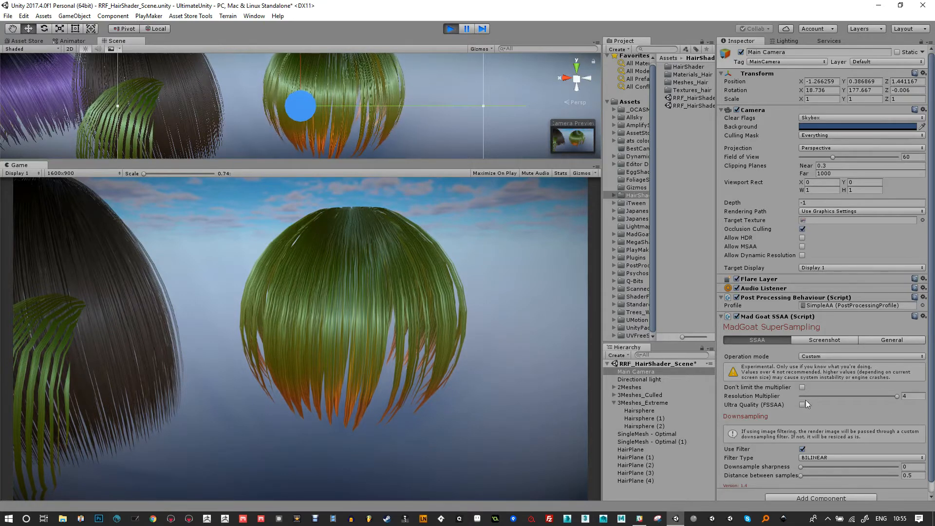
pyautogui.click(857, 396)
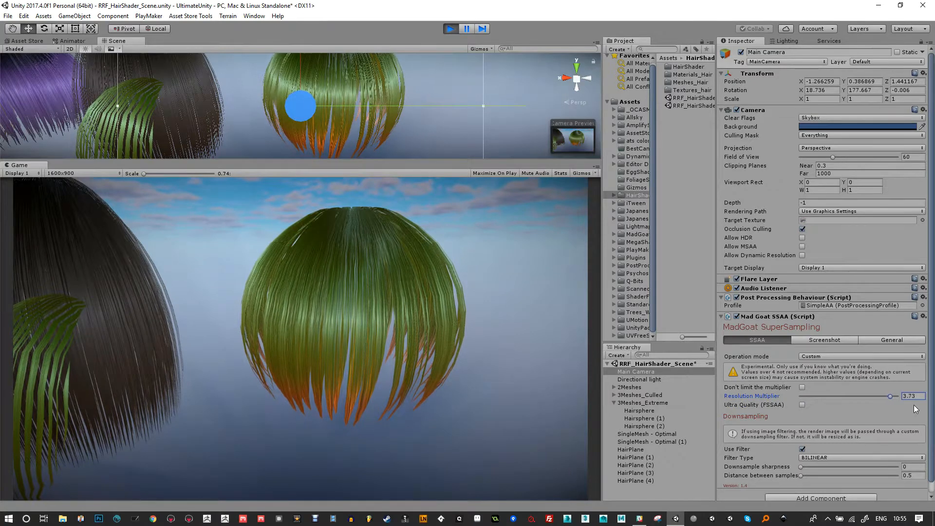
pyautogui.click(825, 359)
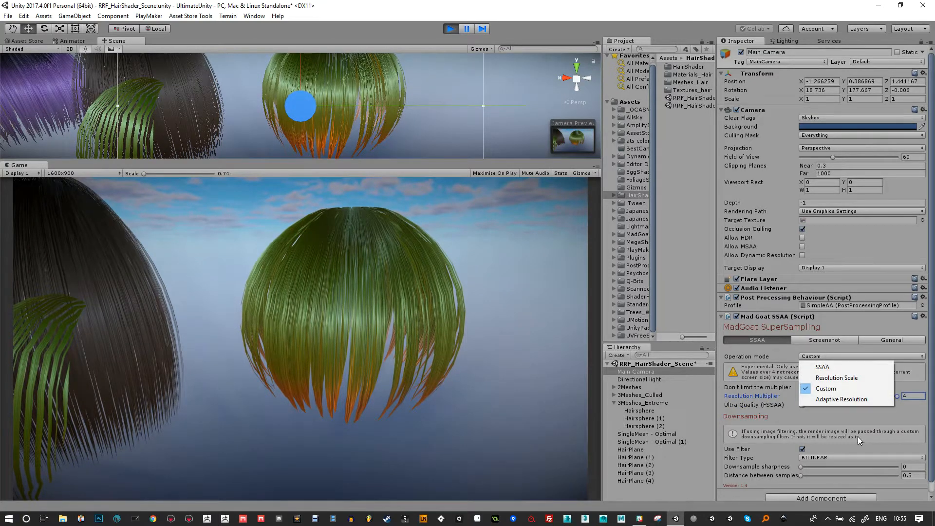
pyautogui.click(838, 418)
# - Switch the Main Camera's supersampling to the SSAA operation mode with SSAA Mode 4x and inspect the hair in the Game view
pyautogui.click(823, 359)
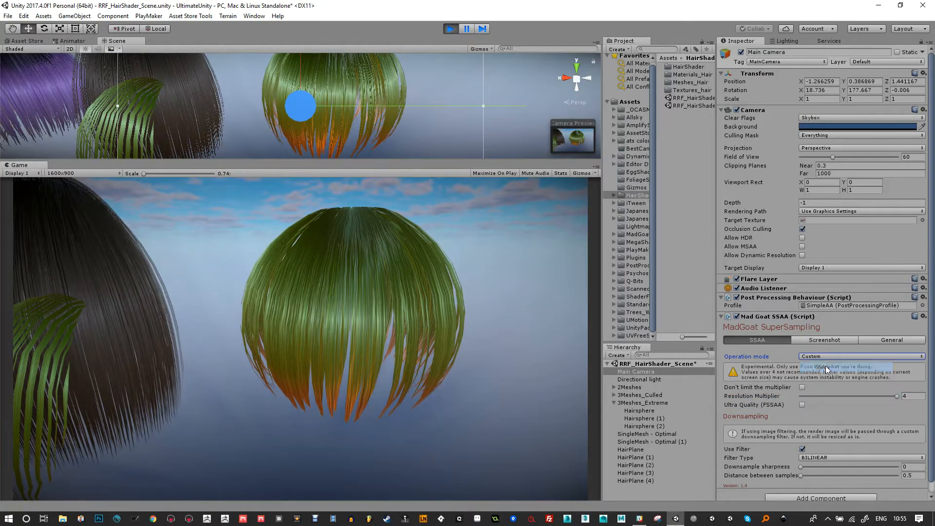
pyautogui.click(825, 366)
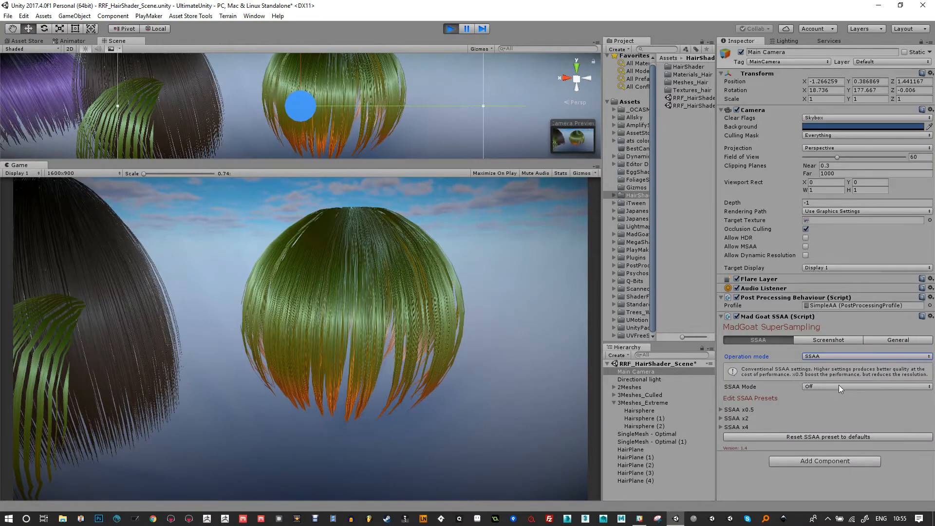
pyautogui.click(839, 384)
pyautogui.click(834, 418)
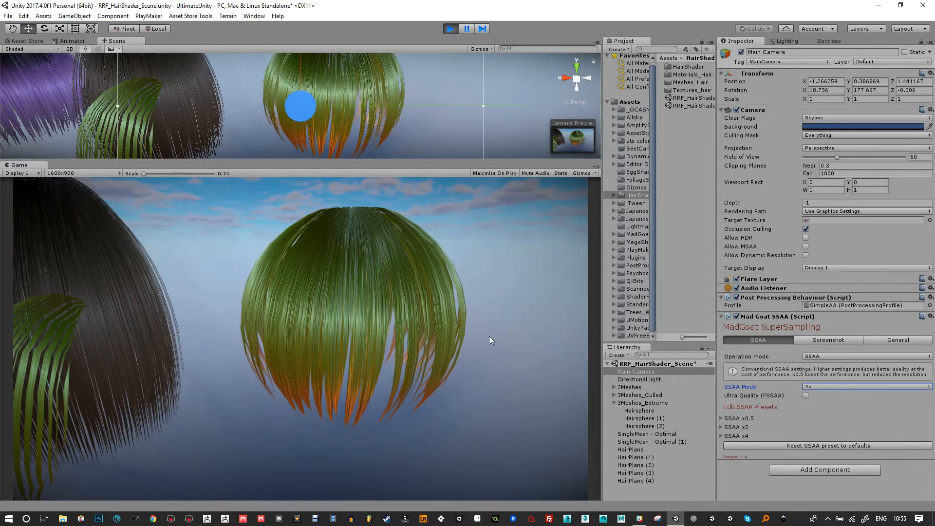
pyautogui.press('alt')
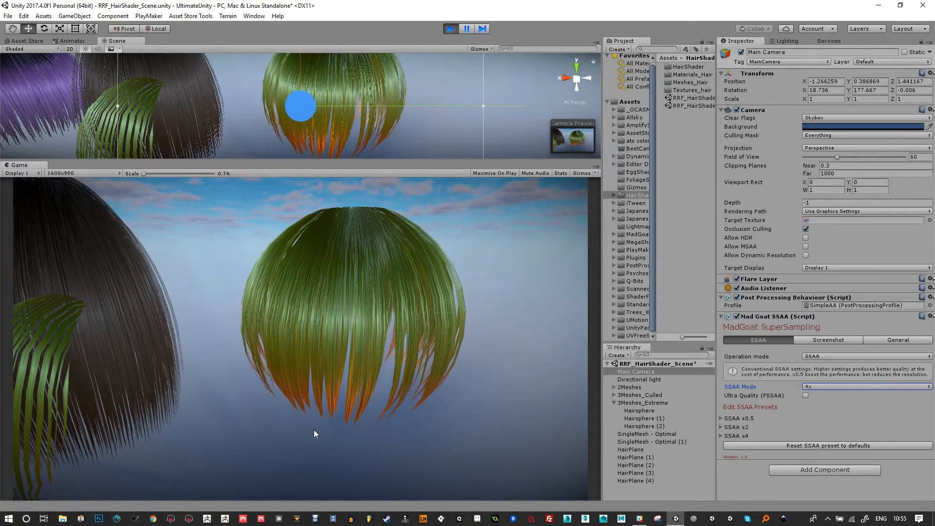
pyautogui.click(329, 367)
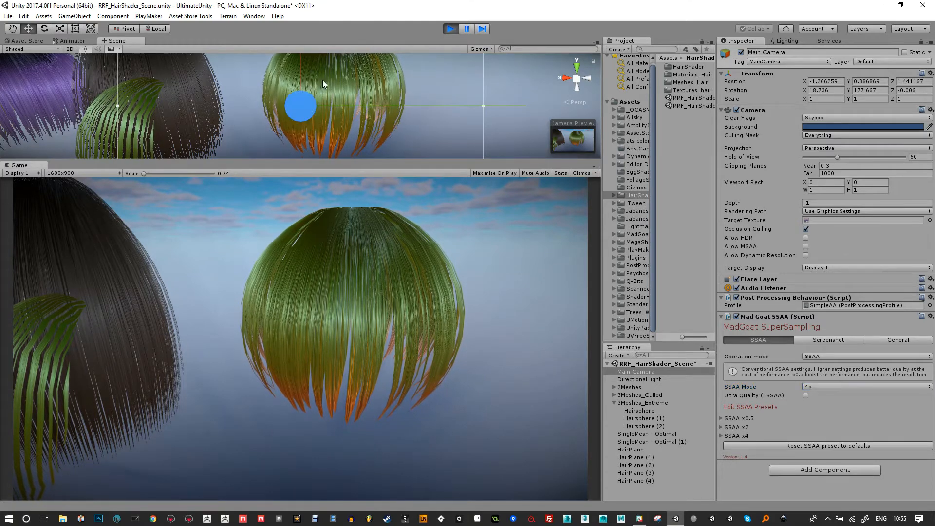
# - Stop playing the scene, enlarge the Scene view and frame the green hair sphere close up
pyautogui.moveTo(322, 159); pyautogui.dragTo(322, 291)
pyautogui.keyDown('alt'); pyautogui.moveTo(311, 195); pyautogui.dragTo(583, 275); pyautogui.keyUp('alt')
pyautogui.click(453, 29)
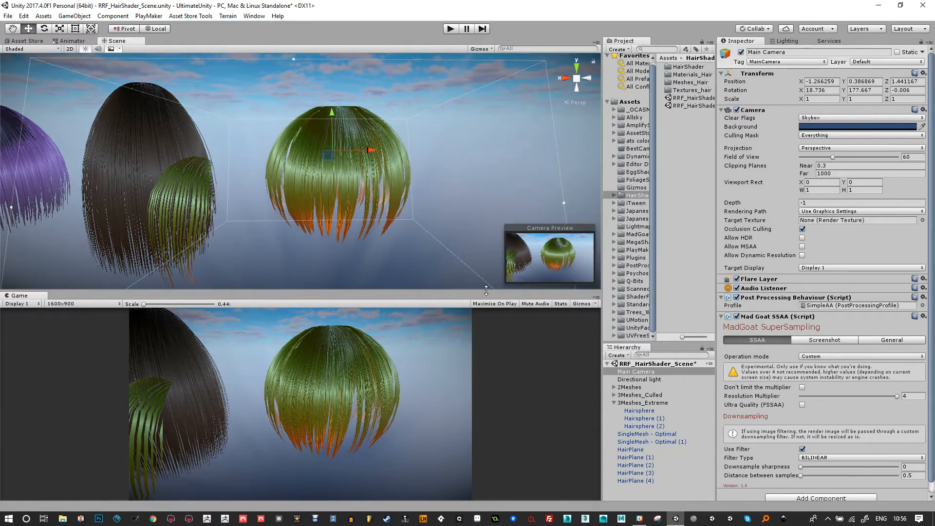
pyautogui.moveTo(486, 291); pyautogui.dragTo(492, 356)
pyautogui.scroll(4, 394, 209)
pyautogui.moveTo(429, 221); pyautogui.dragTo(358, 212, button='middle')
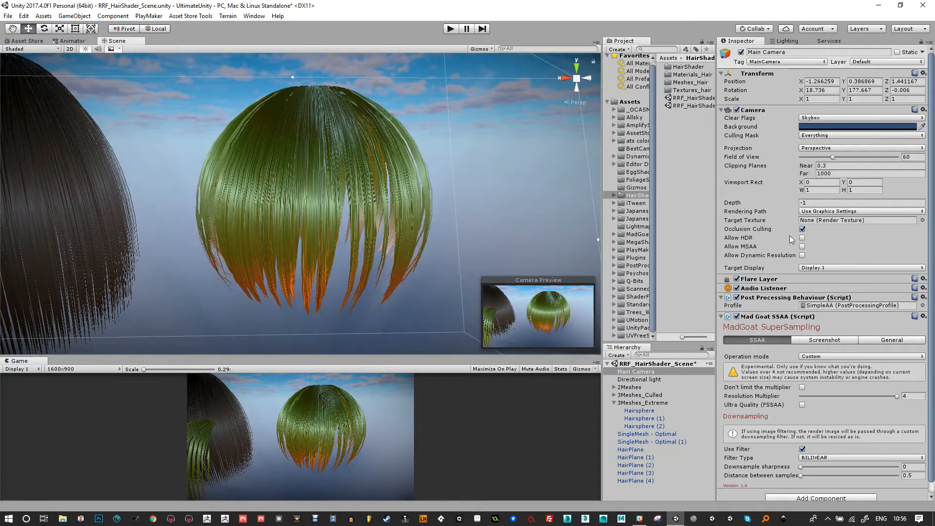
# - Set the NormalShift colour of the Hairsphere's material to bright green 28FF00 with an alpha of 255
pyautogui.click(648, 410)
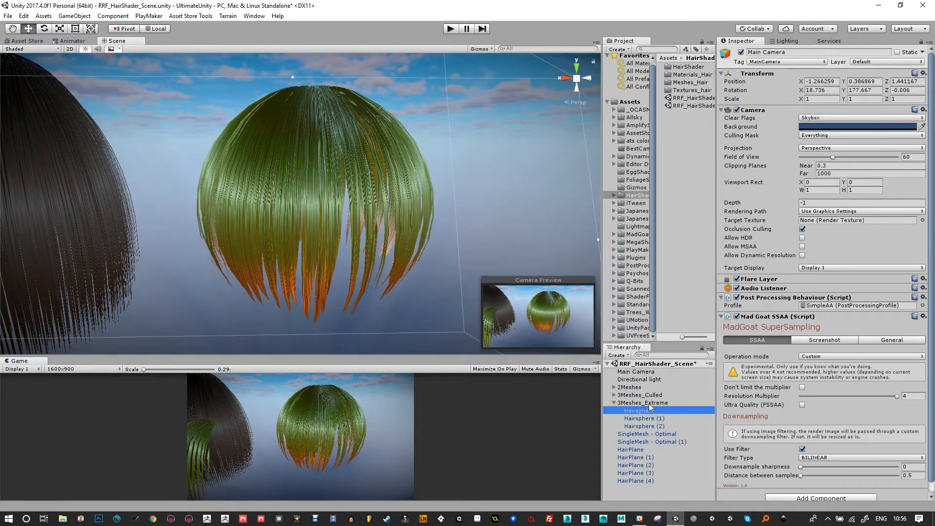
pyautogui.scroll(-3, 846, 391)
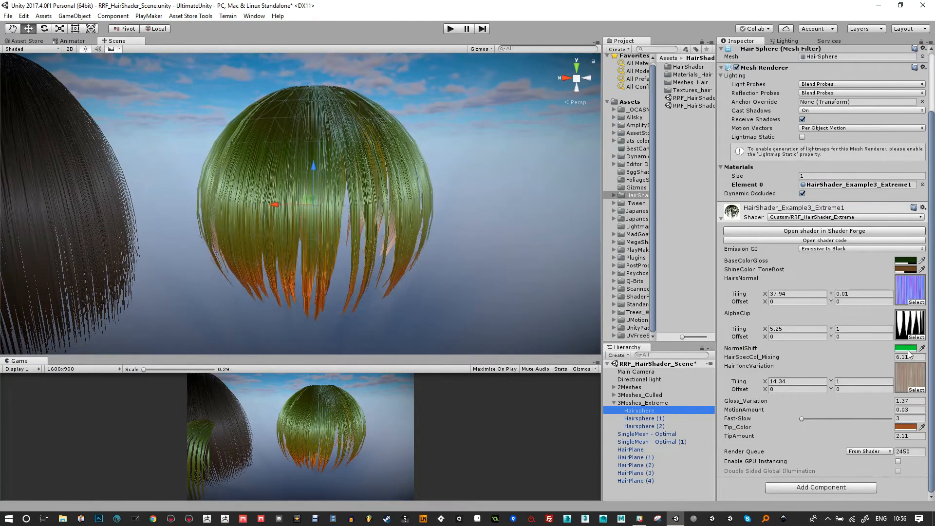
pyautogui.click(906, 348)
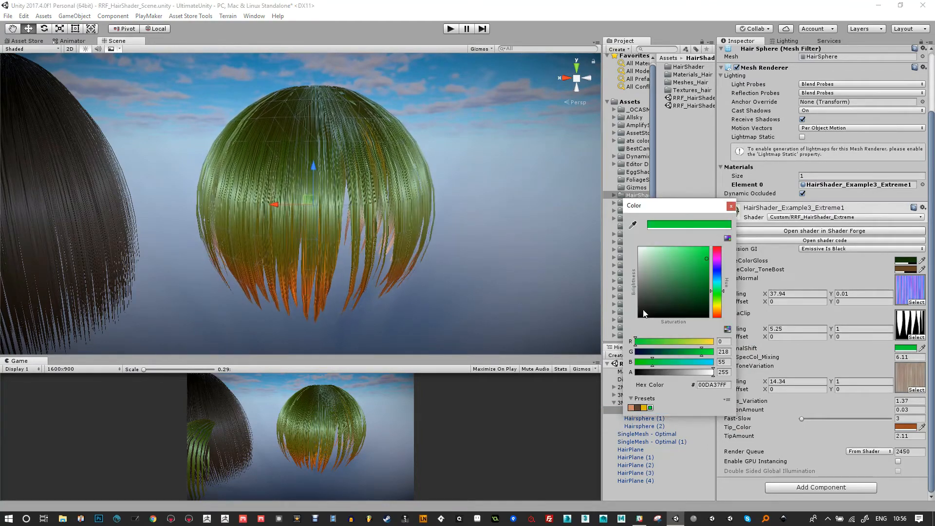
pyautogui.moveTo(708, 261)
pyautogui.mouseDown()
pyautogui.moveTo(712, 312)
pyautogui.moveTo(714, 232)
pyautogui.mouseUp()
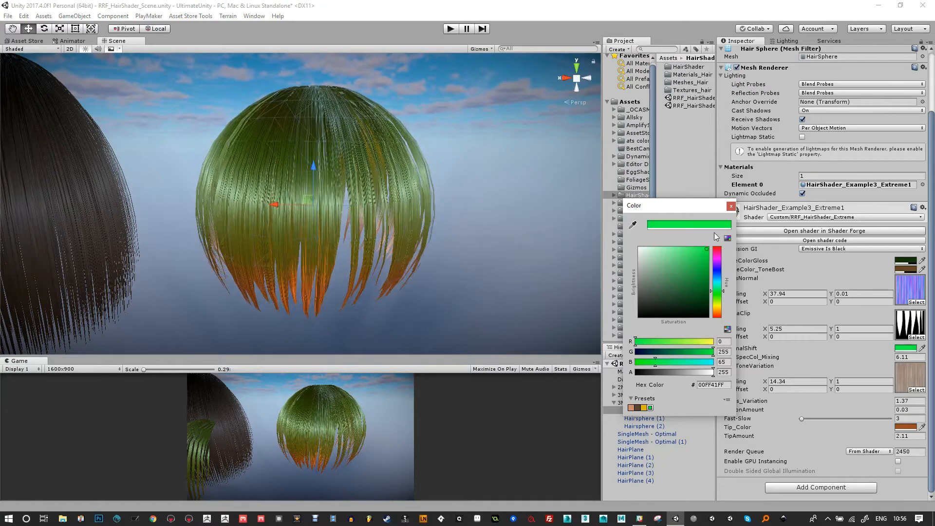
pyautogui.moveTo(721, 291)
pyautogui.mouseDown()
pyautogui.moveTo(722, 281)
pyautogui.moveTo(723, 296)
pyautogui.mouseUp()
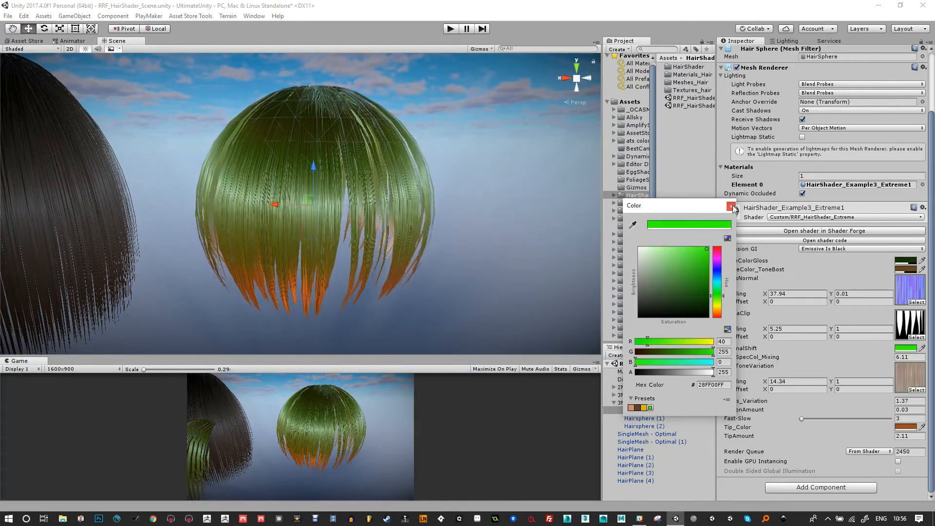
pyautogui.click(731, 207)
pyautogui.scroll(-10, 413, 229)
pyautogui.scroll(5, 414, 229)
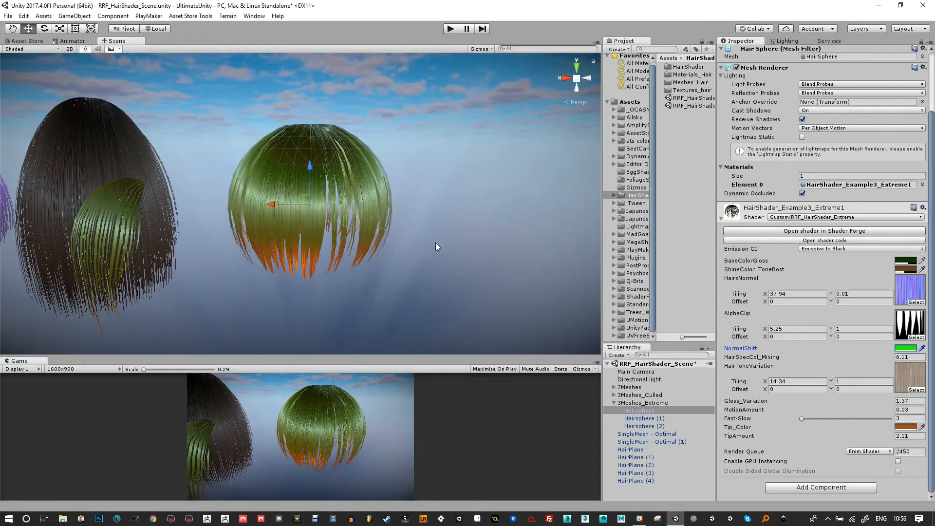
pyautogui.click(436, 243)
# - On Hairsphere (1), set the material's HairSpecCol_Mixing to 7.81 and ShineColor_ToneBost to orange C75F00 with an alpha of 108
pyautogui.click(302, 215)
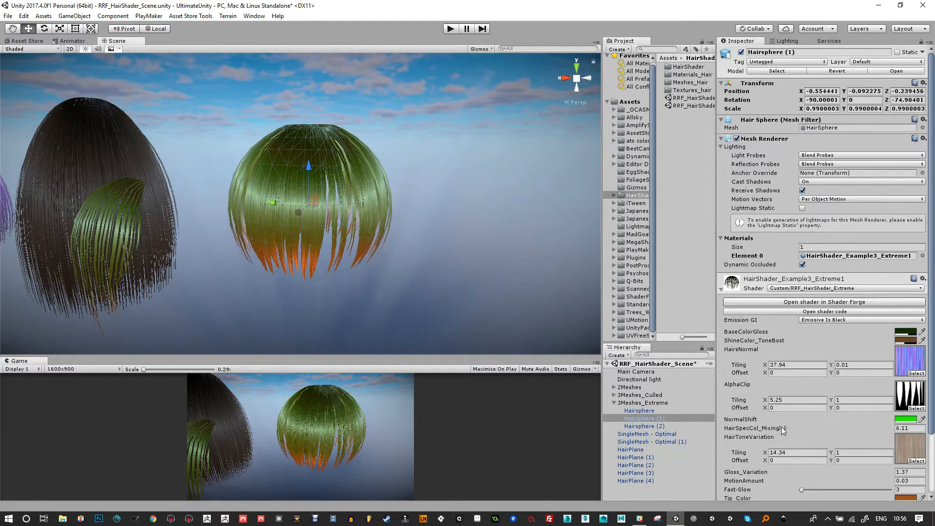
pyautogui.moveTo(783, 429); pyautogui.dragTo(813, 433)
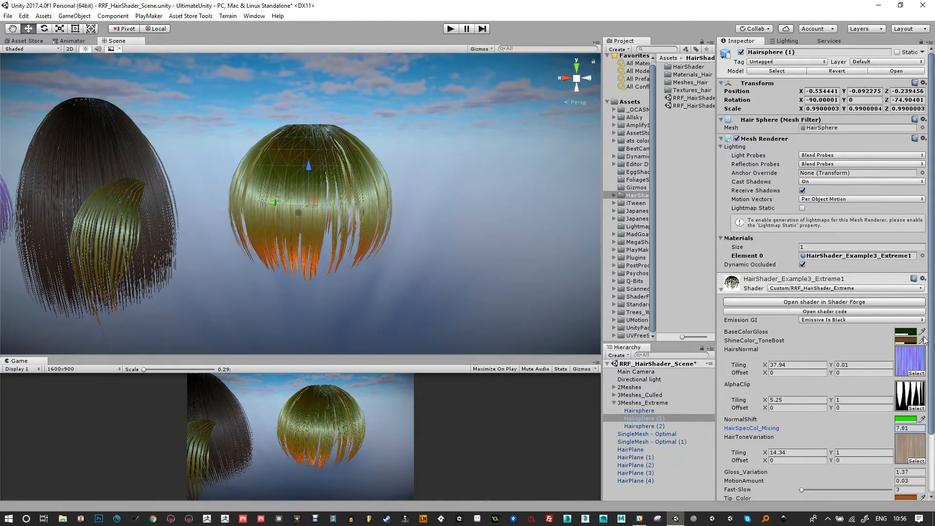
pyautogui.click(906, 341)
pyautogui.moveTo(699, 284); pyautogui.dragTo(711, 264)
pyautogui.click(730, 208)
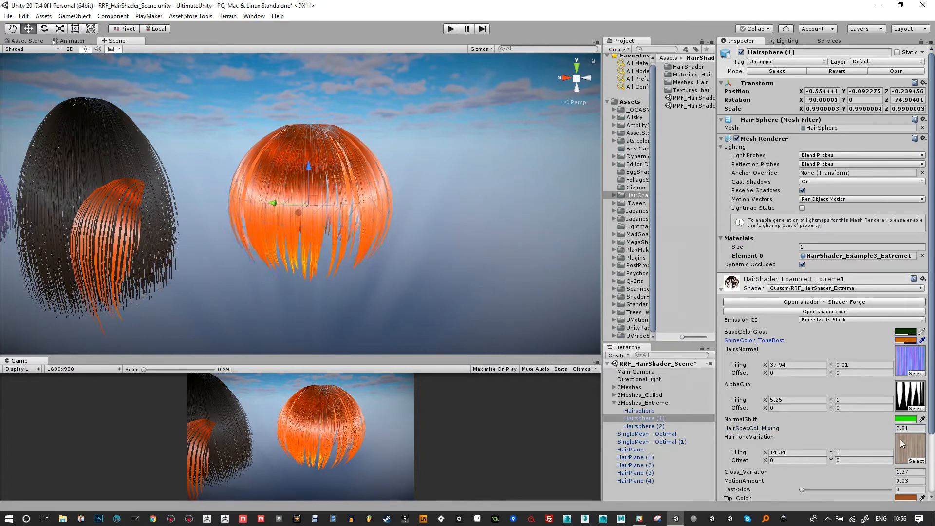
# - Set HairSpecCol_Mixing to 2.72 and recolour ShineColor_ToneBost to neutral grey 4B4B4B with an alpha of 108
pyautogui.moveTo(804, 428); pyautogui.dragTo(885, 431)
pyautogui.click(905, 341)
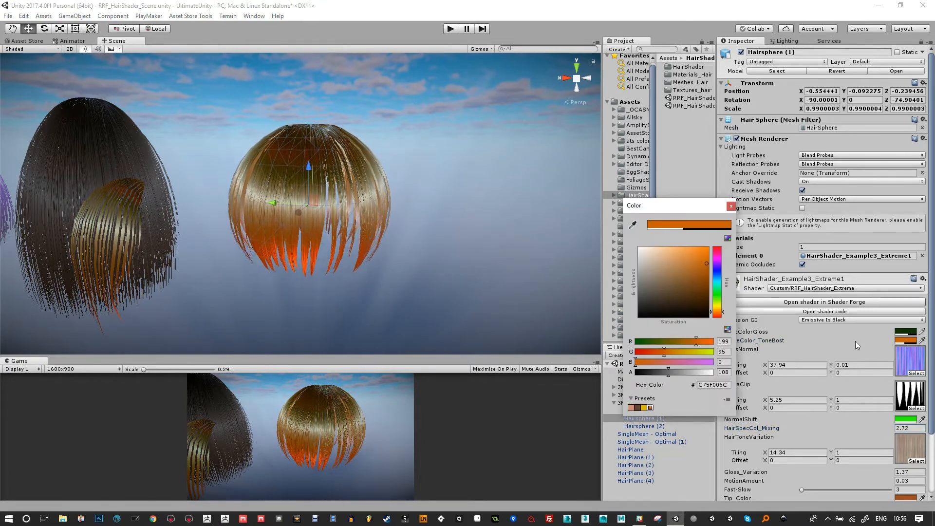
pyautogui.moveTo(689, 270); pyautogui.dragTo(633, 298)
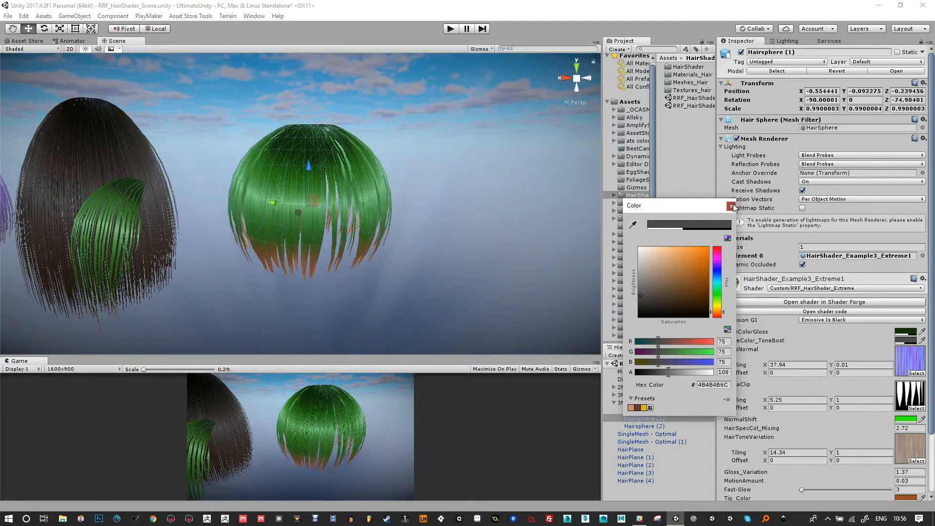
pyautogui.click(827, 310)
# - Recolour the hair material's BaseColorGloss to a dark neutral grey and set HairSpecCol_Mixing to 21.39
pyautogui.click(906, 332)
pyautogui.moveTo(694, 308); pyautogui.dragTo(624, 308)
pyautogui.click(731, 206)
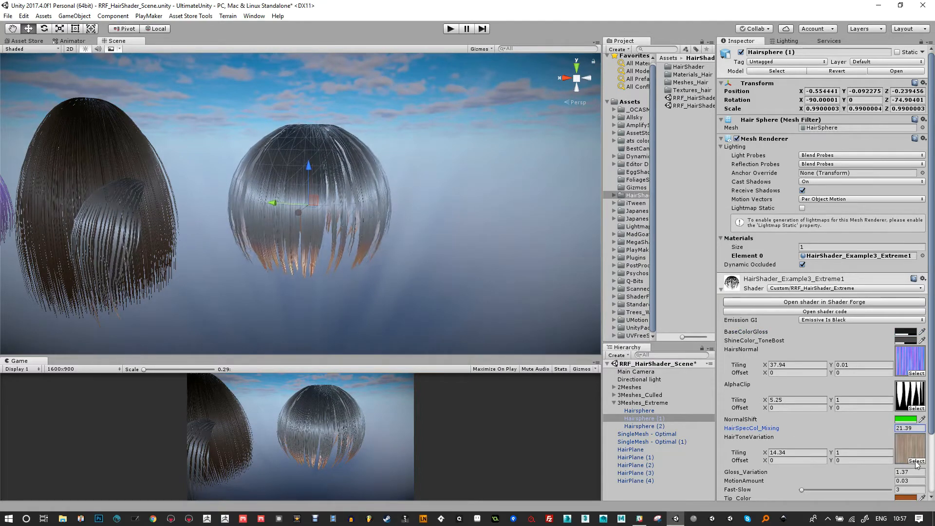
# - Locate the HairToneVariation texture among the project assets and replace it with the colourful AlphaTest 4 texture
pyautogui.click(904, 457)
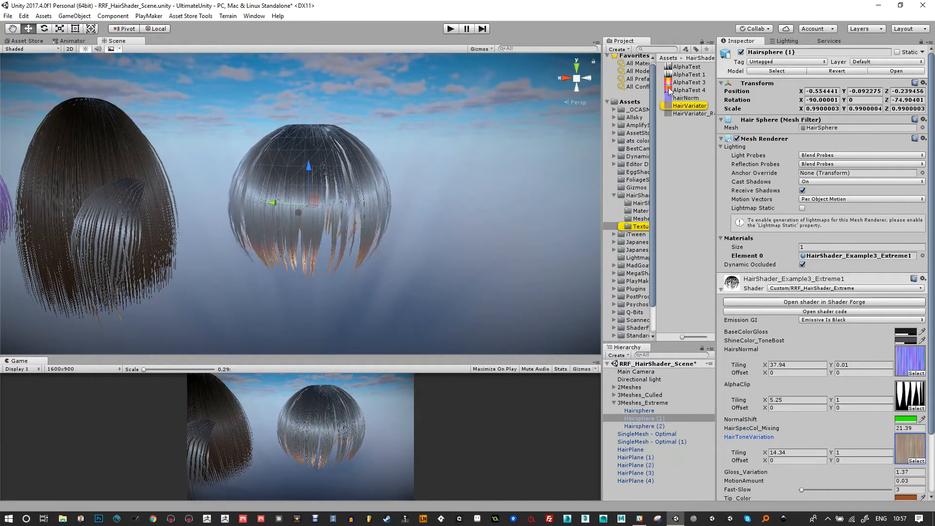
pyautogui.moveTo(898, 442); pyautogui.dragTo(906, 446)
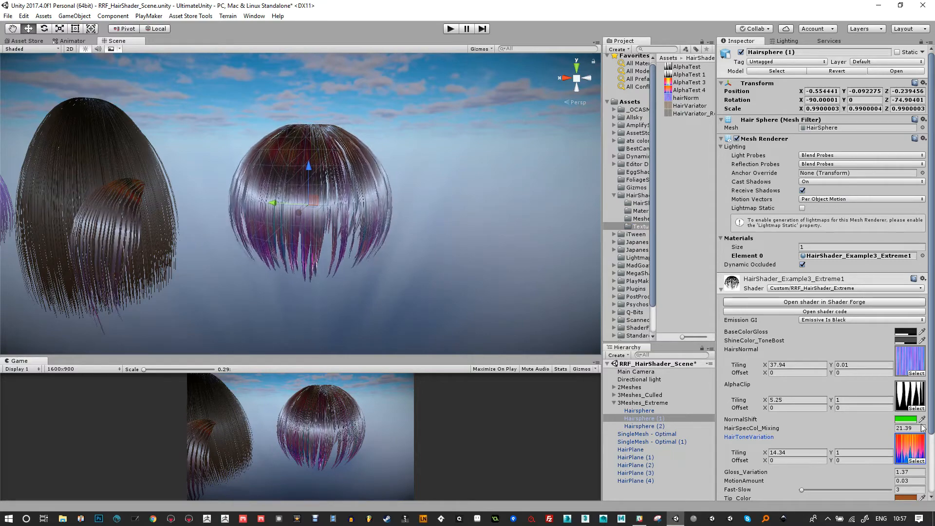
pyautogui.keyDown('alt'); pyautogui.moveTo(372, 231); pyautogui.dragTo(393, 235); pyautogui.keyUp('alt')
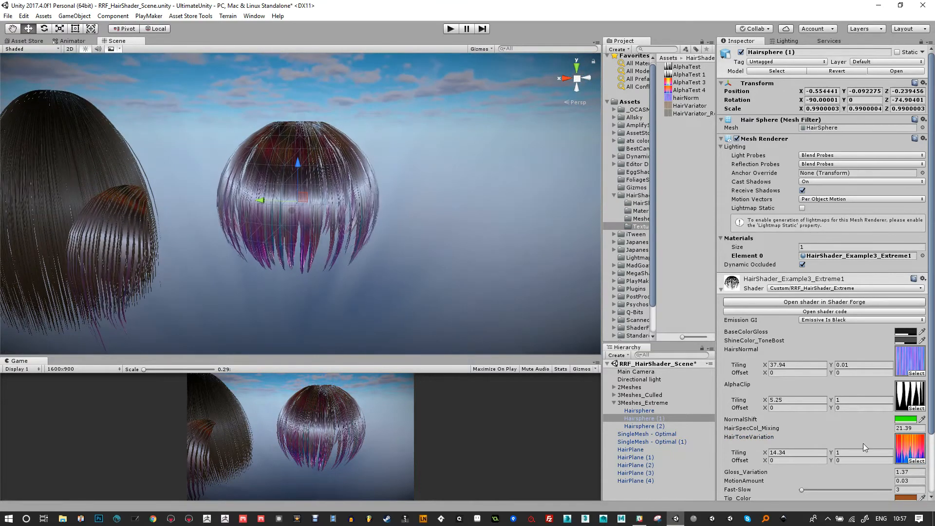
# - Set HairSpecCol_Mixing to 5.41 and assign the HairVariator texture to HairToneVariation
pyautogui.moveTo(755, 428); pyautogui.dragTo(648, 430)
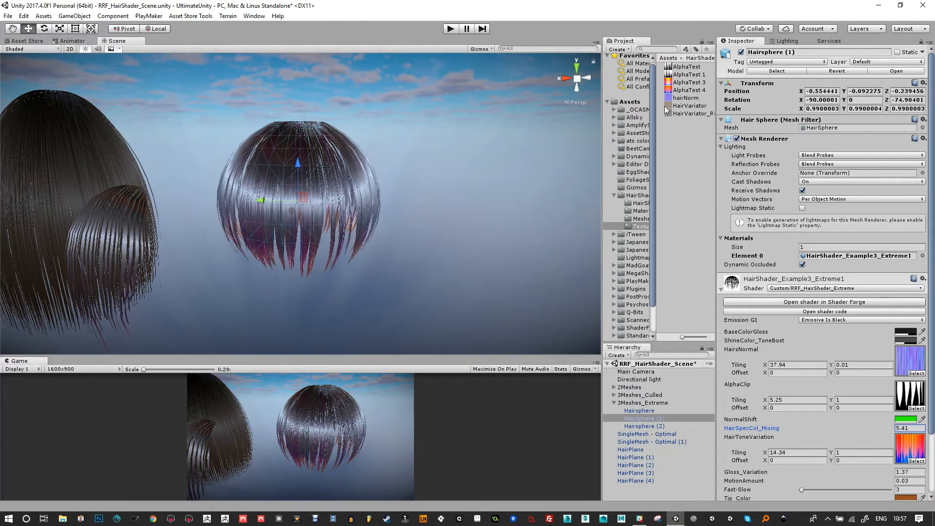
pyautogui.moveTo(665, 107); pyautogui.dragTo(907, 446)
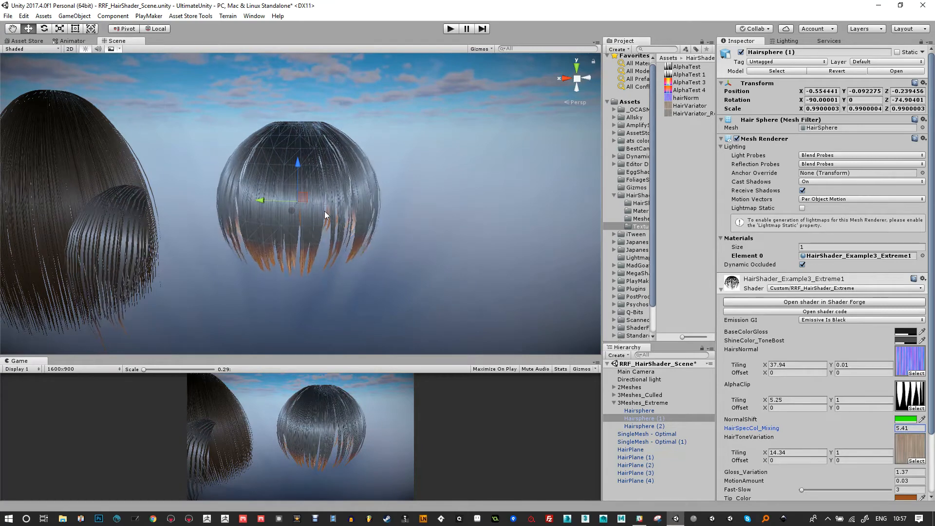
pyautogui.scroll(10, 327, 213)
pyautogui.scroll(-10, 340, 204)
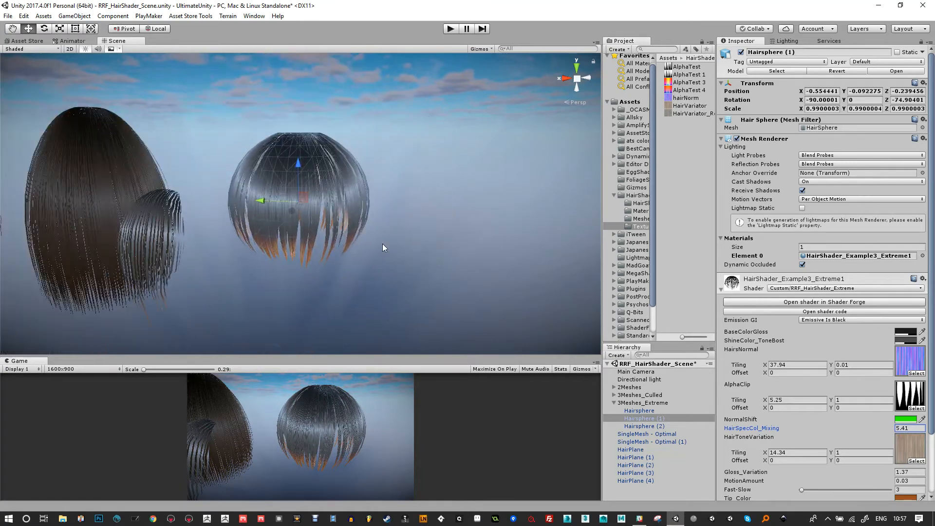
# - Deselect the hair, check the Scene view's Animated Materials option and examine the grey hair sphere from another angle
pyautogui.click(382, 243)
pyautogui.click(120, 49)
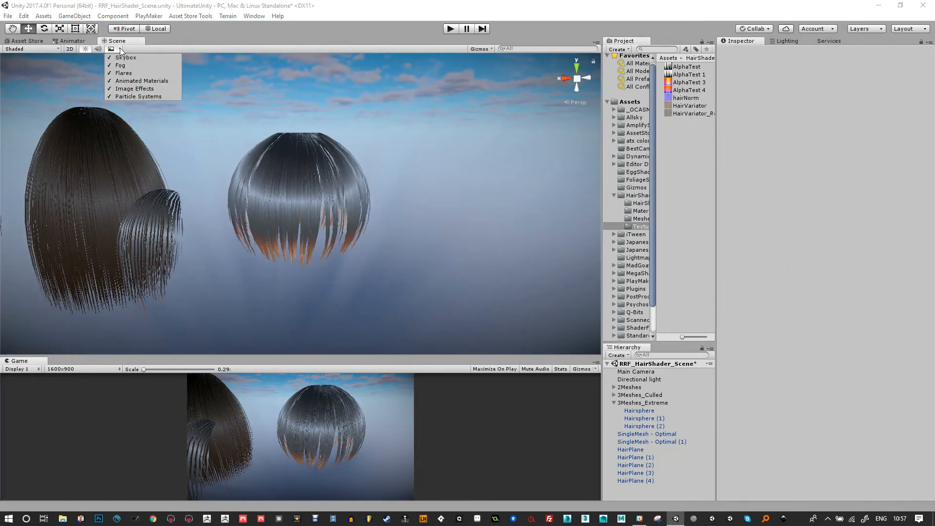
pyautogui.click(449, 172)
pyautogui.keyDown('alt'); pyautogui.moveTo(449, 172); pyautogui.dragTo(357, 179); pyautogui.keyUp('alt')
pyautogui.keyDown('alt'); pyautogui.moveTo(357, 180); pyautogui.dragTo(387, 282, button='right'); pyautogui.keyUp('alt')
pyautogui.keyDown('alt'); pyautogui.moveTo(335, 172); pyautogui.dragTo(344, 197); pyautogui.keyUp('alt')
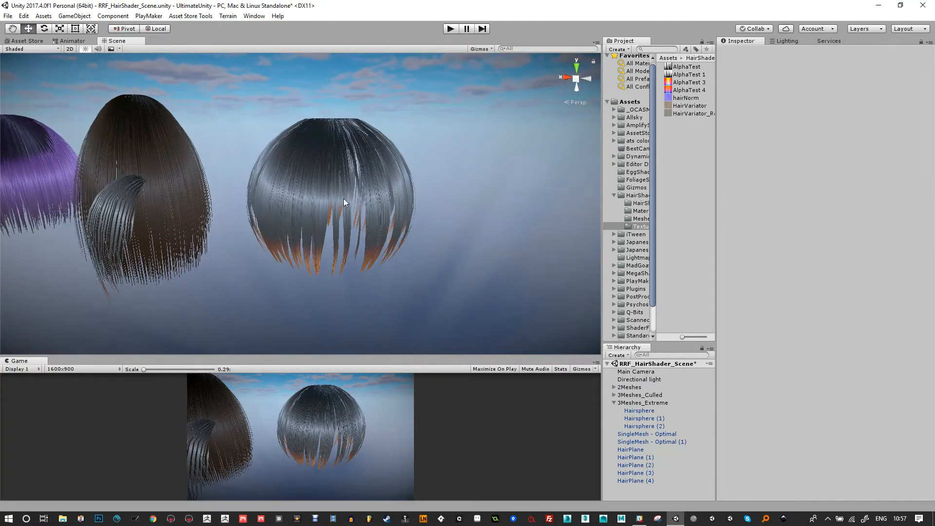
# - On Hairsphere (1), try the hair material's Fast-Slow motion value at 184 and set it to 39
pyautogui.click(343, 200)
pyautogui.scroll(-3, 809, 433)
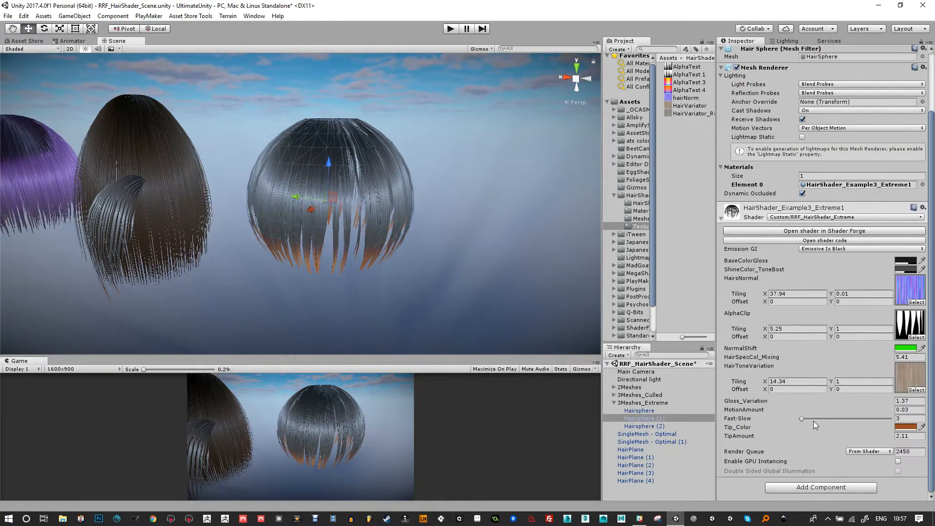
pyautogui.click(118, 50)
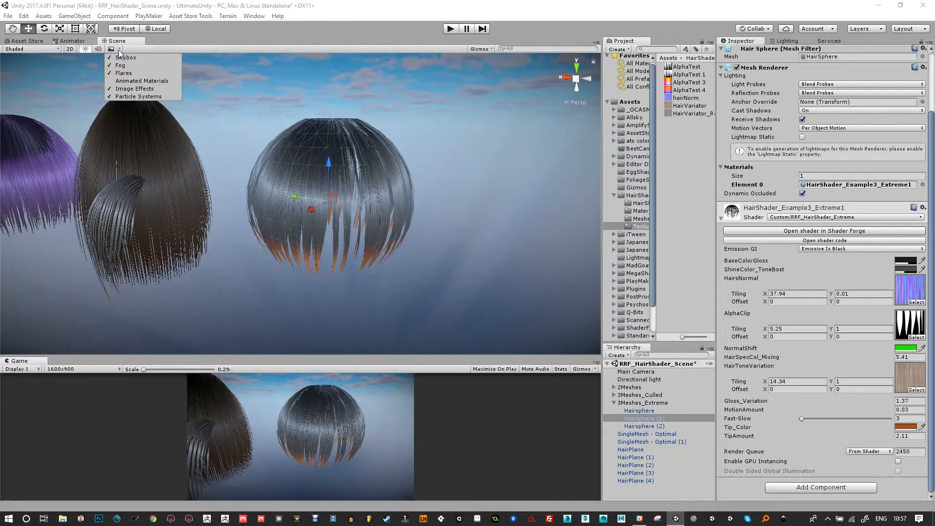
pyautogui.click(805, 418)
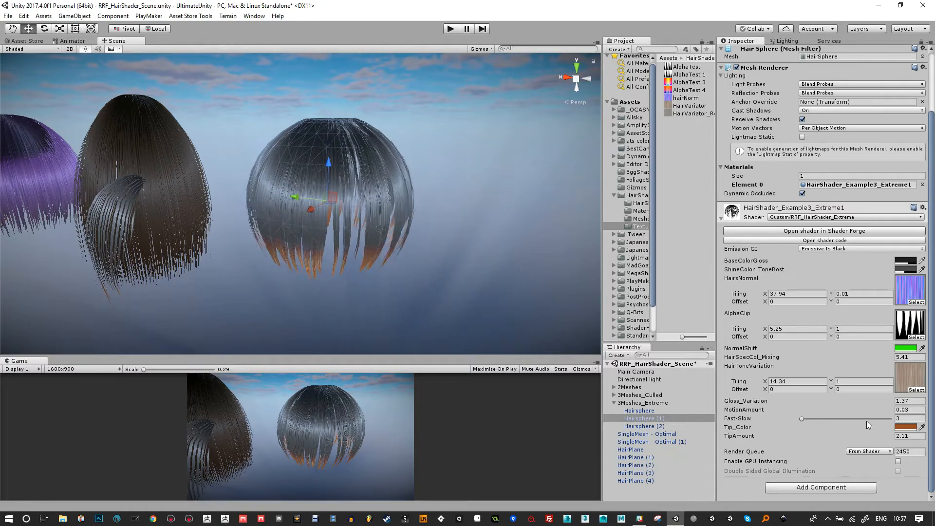
pyautogui.moveTo(804, 420); pyautogui.dragTo(855, 419)
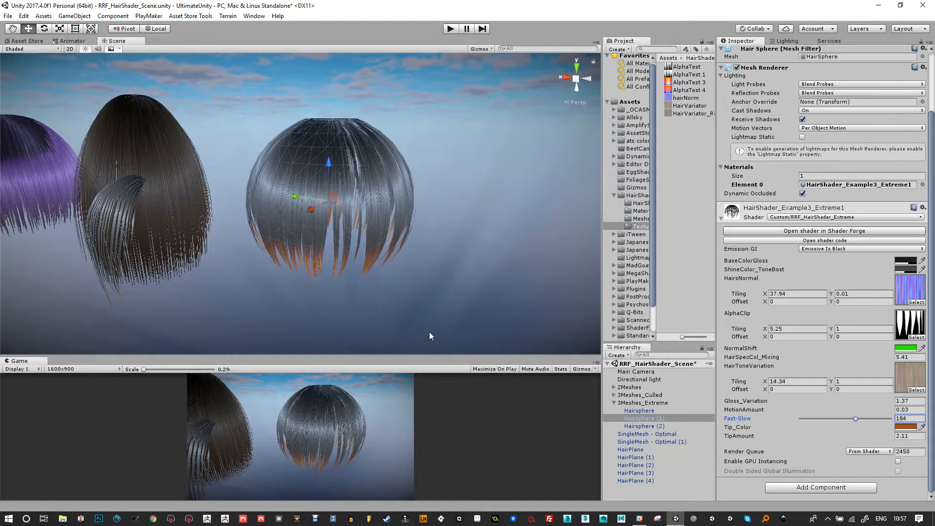
pyautogui.moveTo(848, 420); pyautogui.dragTo(811, 423)
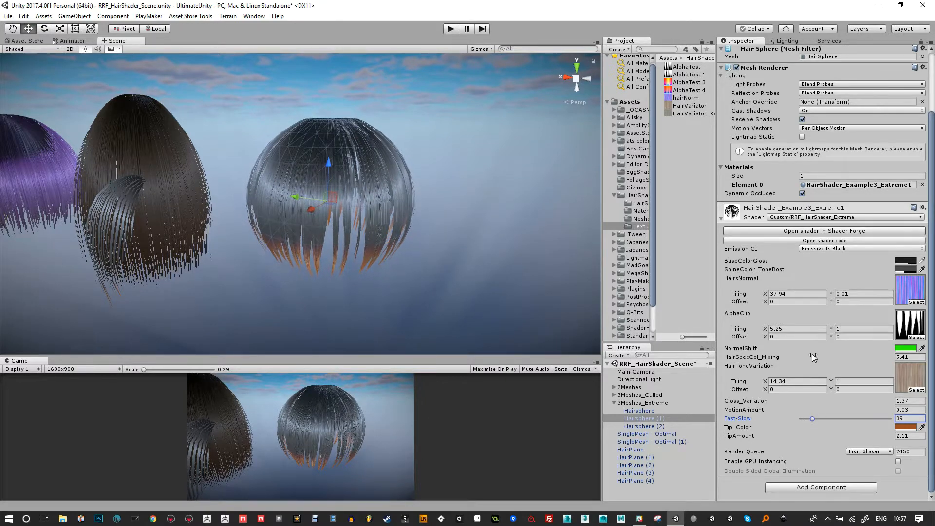
# - Set the Extreme hair material's MotionAmount to 0.8 and view the moving hair sphere from another angle
pyautogui.moveTo(810, 411); pyautogui.dragTo(813, 414)
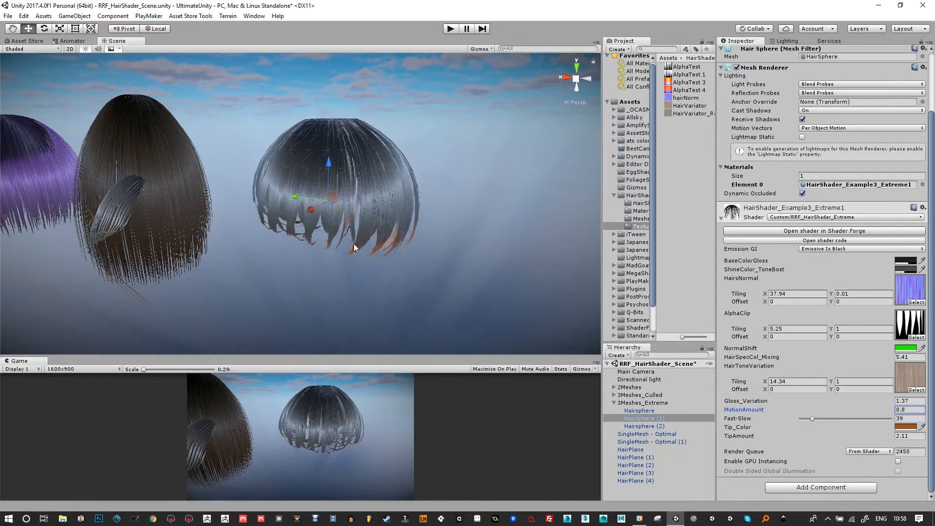
pyautogui.keyDown('alt'); pyautogui.moveTo(392, 217); pyautogui.dragTo(380, 246); pyautogui.keyUp('alt')
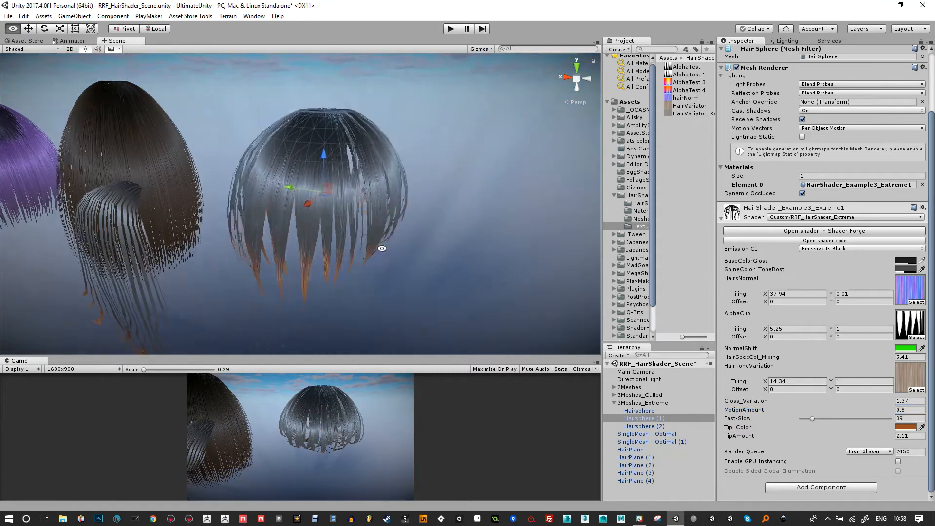
# - Select all three Hairsphere meshes of the 3Meshes_Extreme group and move them together in the scene
pyautogui.scroll(-5, 312, 189)
pyautogui.moveTo(312, 188); pyautogui.dragTo(344, 236)
pyautogui.hotkey('ctrl', 'z')
pyautogui.moveTo(407, 104); pyautogui.dragTo(245, 264)
pyautogui.moveTo(319, 196); pyautogui.dragTo(355, 213)
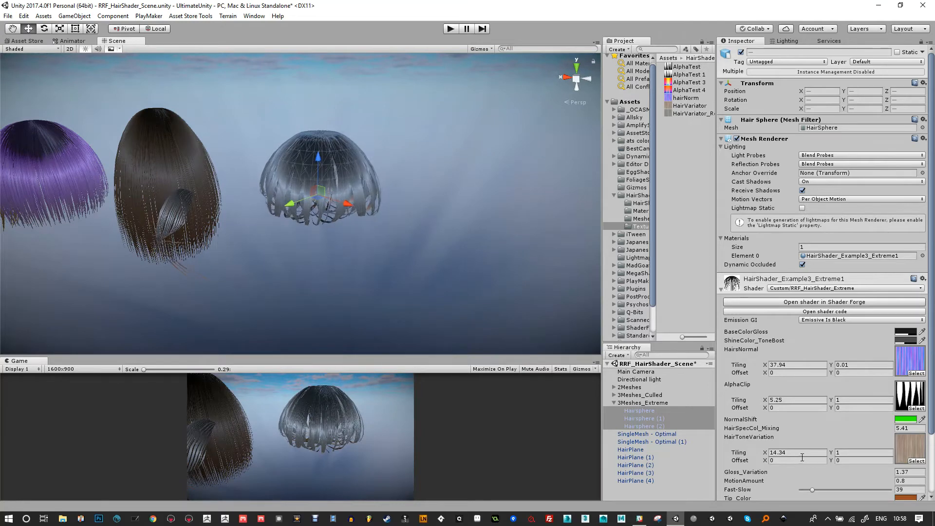
# - Set Fast-Slow to 300 and move the three selected hair spheres into the distance and back towards the camera
pyautogui.scroll(-3, 802, 458)
pyautogui.moveTo(811, 431); pyautogui.dragTo(912, 436)
pyautogui.moveTo(322, 197); pyautogui.dragTo(366, 156)
pyautogui.moveTo(383, 125)
pyautogui.mouseDown()
pyautogui.moveTo(337, 215)
pyautogui.moveTo(322, 200)
pyautogui.moveTo(375, 151)
pyautogui.moveTo(381, 111)
pyautogui.mouseUp()
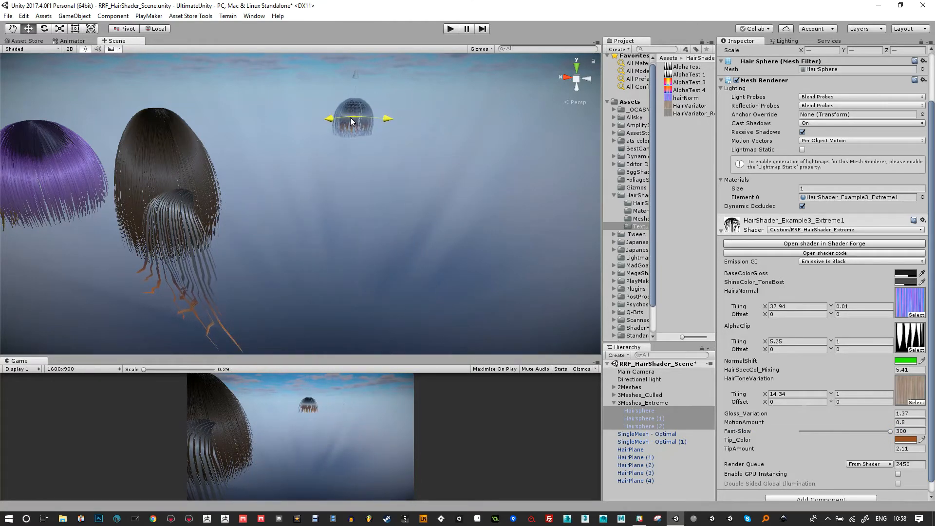
pyautogui.moveTo(308, 119); pyautogui.dragTo(385, 213)
pyautogui.moveTo(385, 212); pyautogui.dragTo(438, 190, button='right')
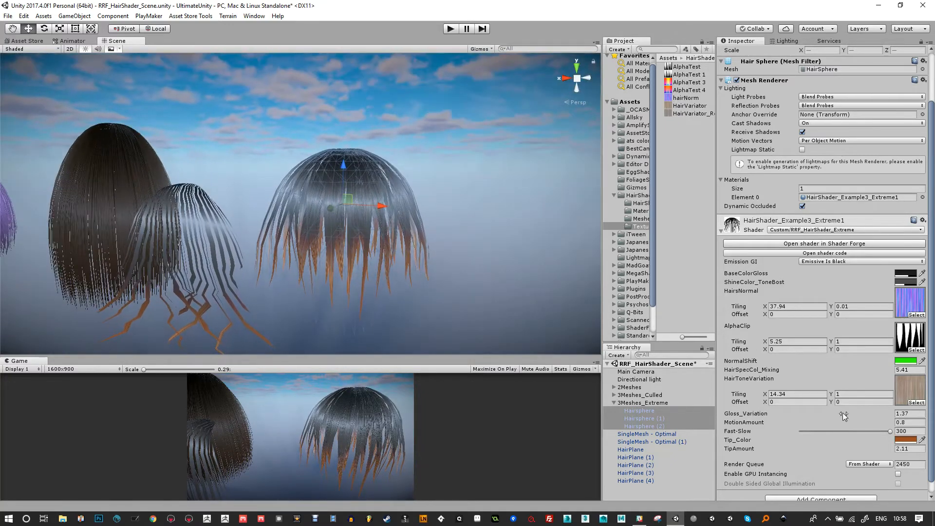
# - Set the Extreme hair material's MotionAmount to 0.13 and Fast-Slow to 55
pyautogui.moveTo(892, 431); pyautogui.dragTo(819, 433)
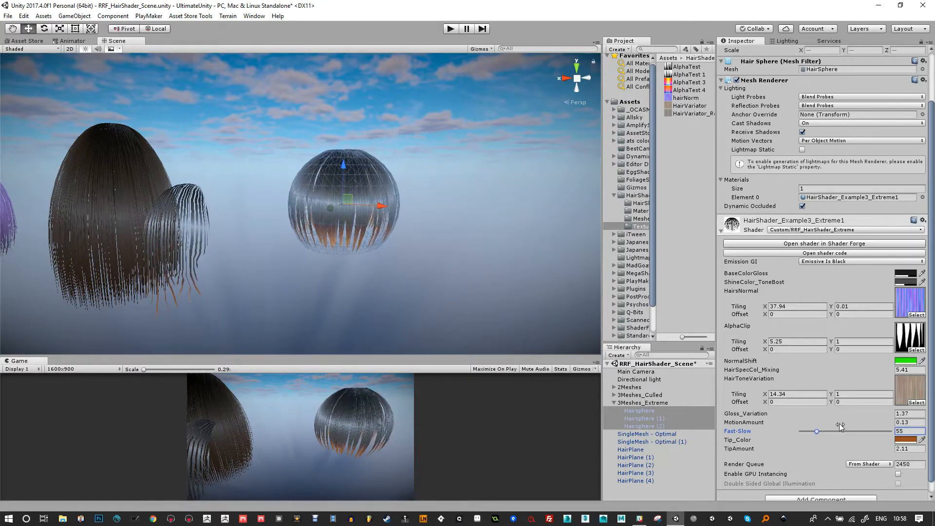
# - Change the Extreme hair material's Tip_Color to bright red and set TipAmount to 1.34
pyautogui.click(907, 440)
pyautogui.moveTo(670, 282)
pyautogui.mouseDown()
pyautogui.moveTo(647, 246)
pyautogui.moveTo(703, 234)
pyautogui.mouseUp()
pyautogui.click(731, 207)
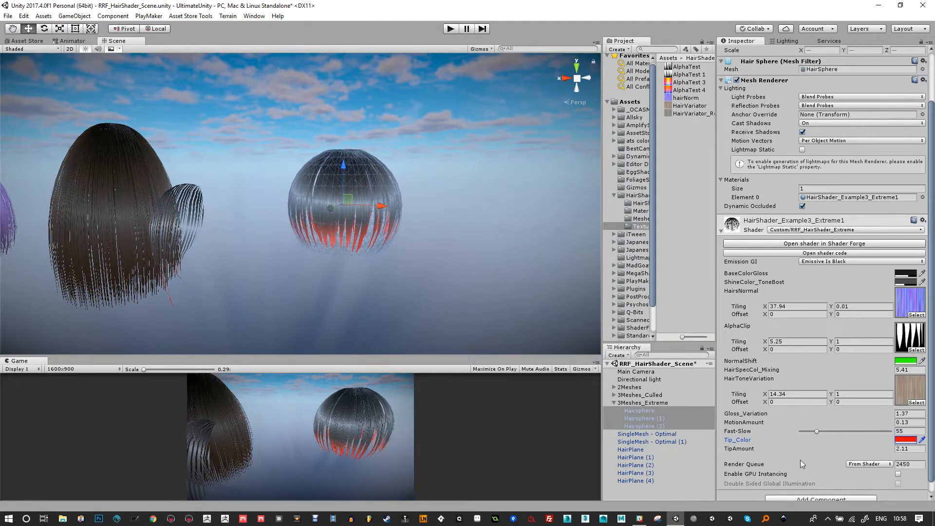
pyautogui.moveTo(805, 450)
pyautogui.mouseDown()
pyautogui.moveTo(820, 450)
pyautogui.moveTo(783, 451)
pyautogui.moveTo(823, 454)
pyautogui.mouseUp()
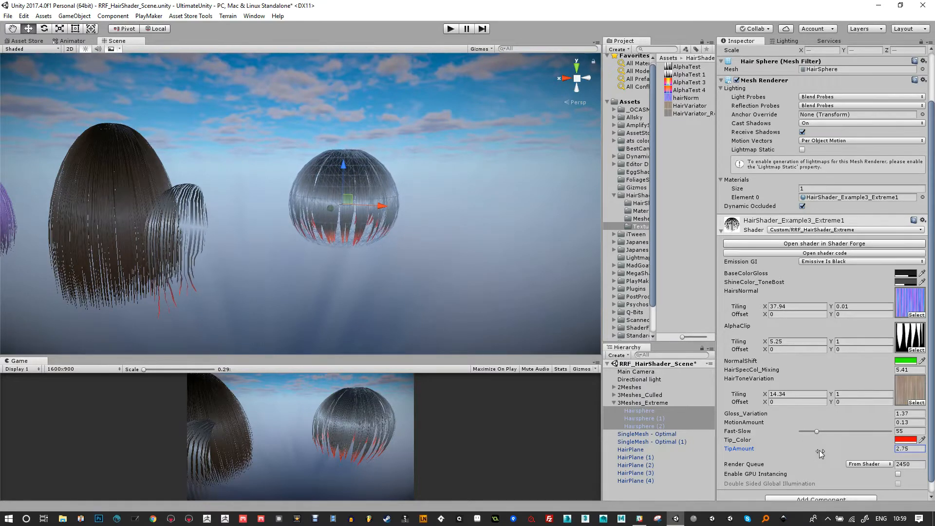
pyautogui.moveTo(820, 450)
pyautogui.mouseDown()
pyautogui.moveTo(783, 446)
pyautogui.moveTo(801, 448)
pyautogui.mouseUp()
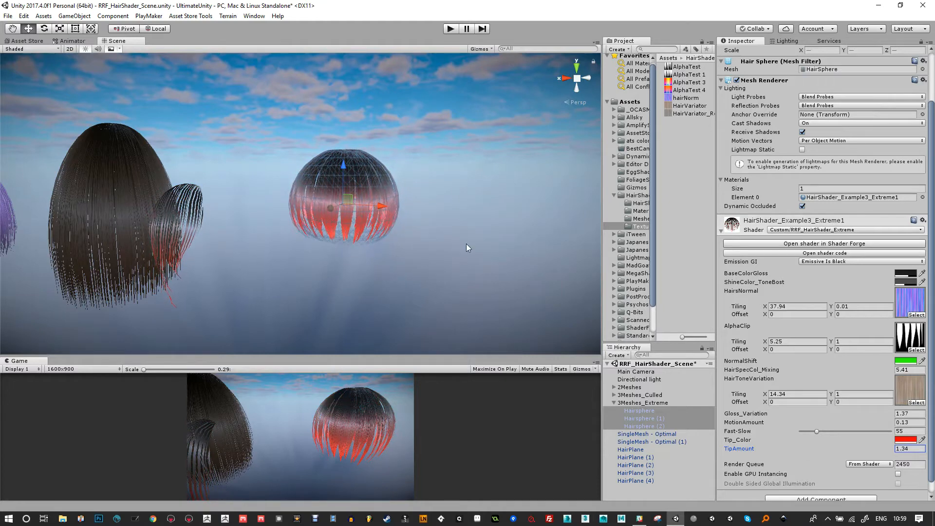
# - Change the Extreme hair material's BaseColorGloss to bright blue, hex 000CFF9F
pyautogui.click(906, 276)
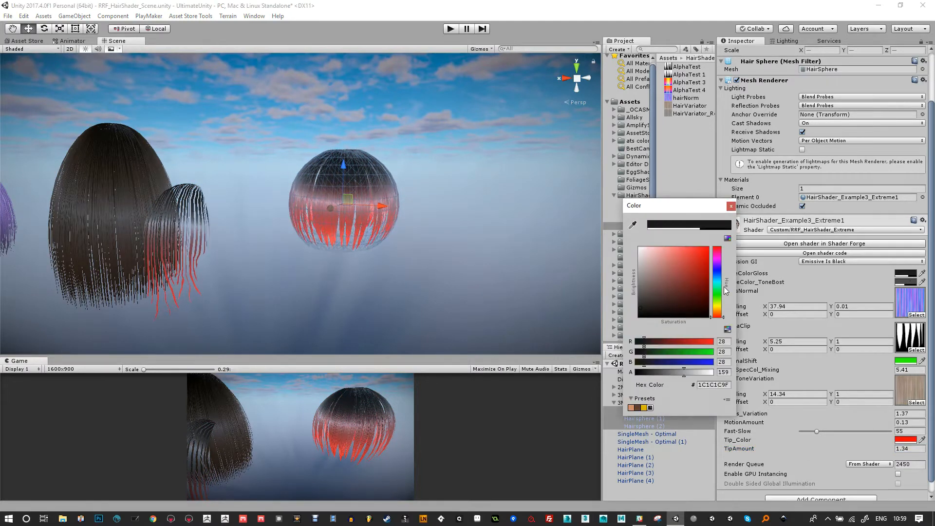
pyautogui.click(717, 271)
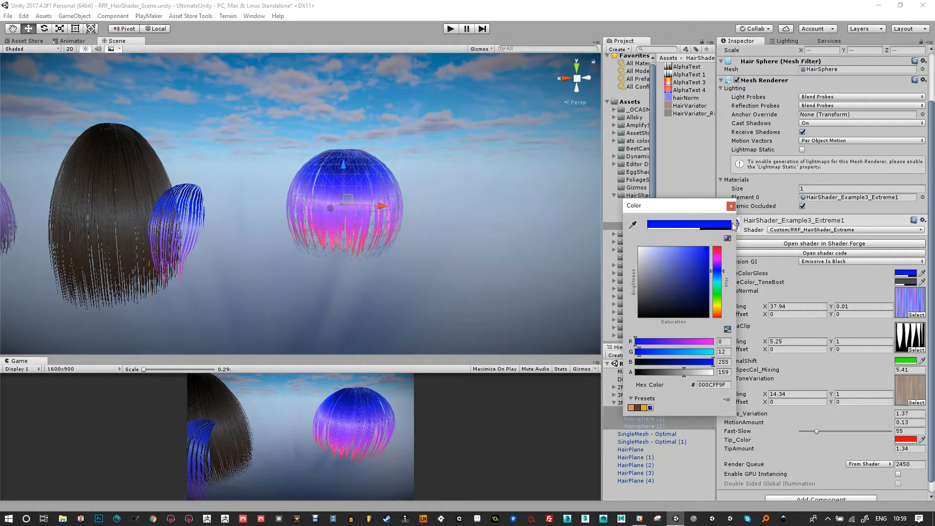
pyautogui.click(733, 213)
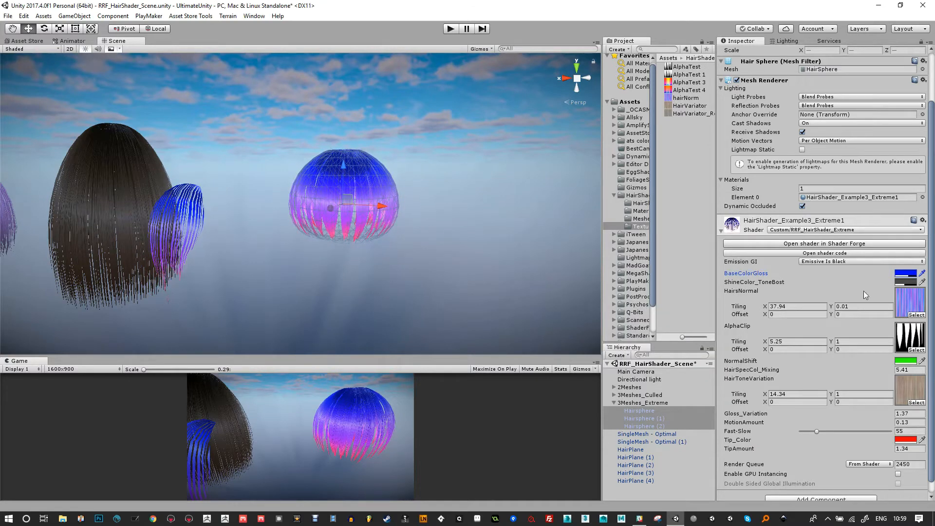
# - Change ShineColor_ToneBost to an olive yellow with RGB values 163, 157, 78
pyautogui.click(905, 282)
pyautogui.moveTo(653, 278); pyautogui.dragTo(666, 272)
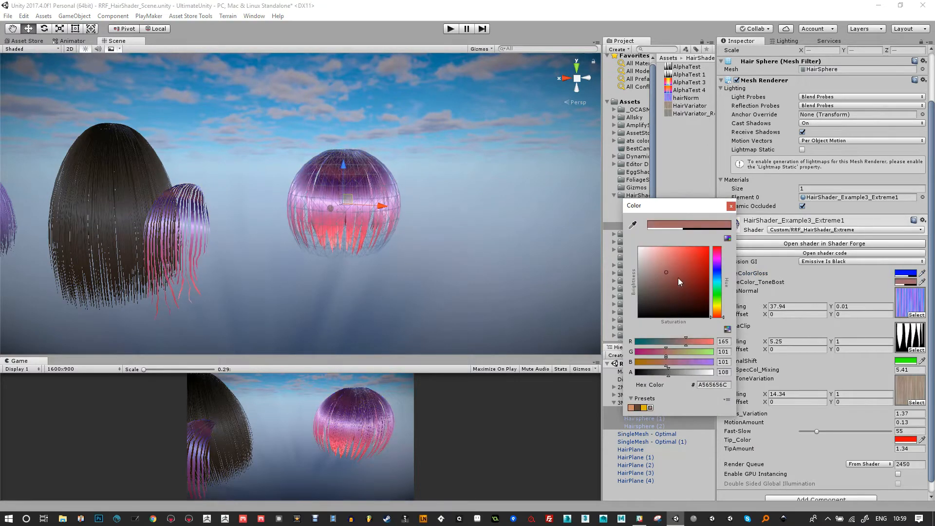
pyautogui.moveTo(722, 313); pyautogui.dragTo(722, 306)
pyautogui.moveTo(682, 267); pyautogui.dragTo(676, 273)
pyautogui.click(731, 206)
# - Set the ShineColor_ToneBost alpha to 74 and lower the BaseColorGloss alpha to reduce the gloss
pyautogui.keyDown('alt'); pyautogui.moveTo(385, 190); pyautogui.dragTo(451, 226); pyautogui.keyUp('alt')
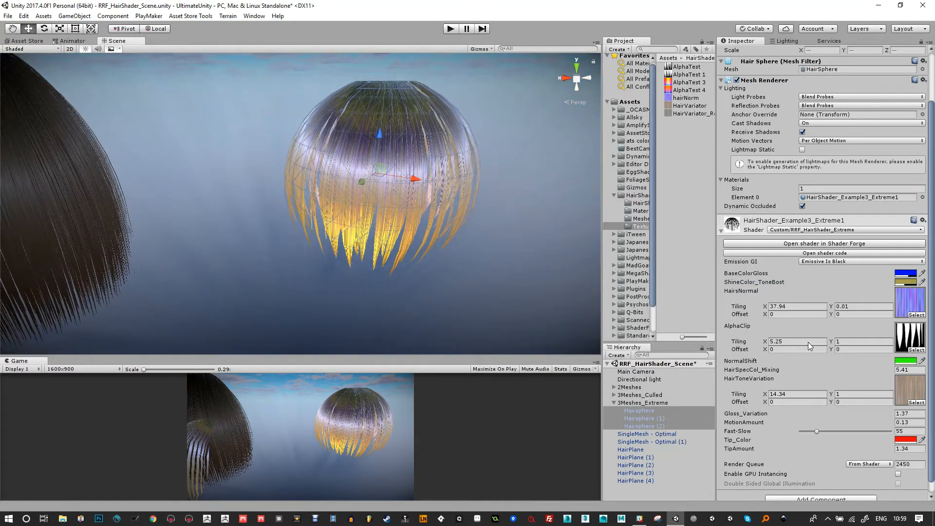
pyautogui.click(910, 281)
pyautogui.moveTo(670, 375)
pyautogui.mouseDown()
pyautogui.moveTo(638, 376)
pyautogui.moveTo(687, 380)
pyautogui.moveTo(645, 375)
pyautogui.moveTo(684, 376)
pyautogui.moveTo(659, 375)
pyautogui.mouseUp()
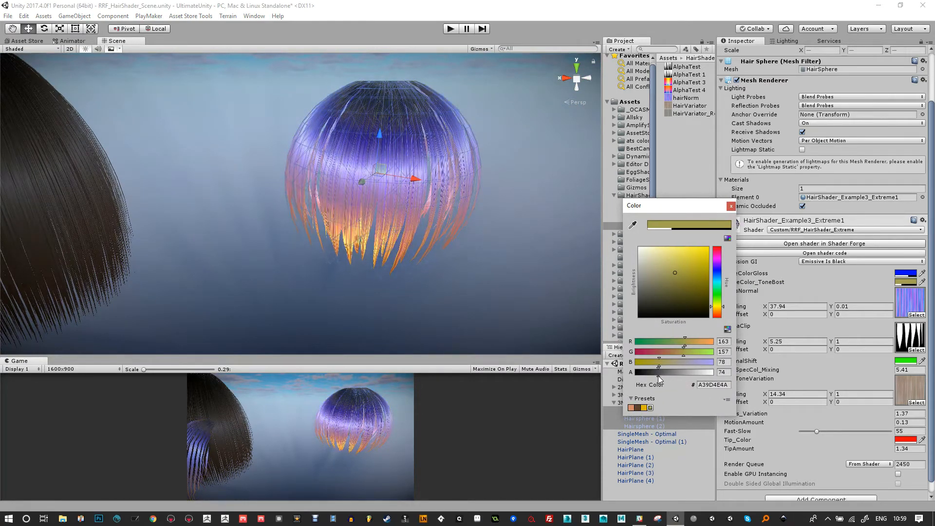
pyautogui.click(730, 206)
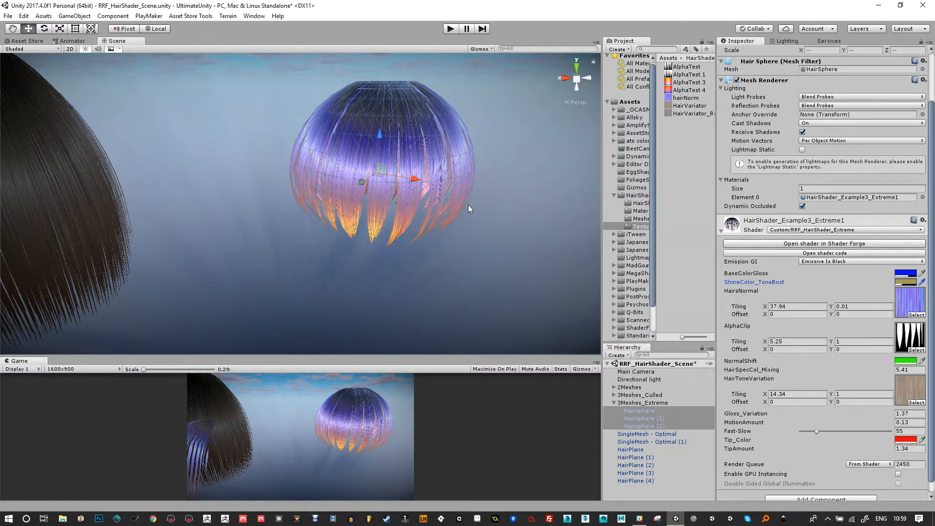
pyautogui.click(906, 273)
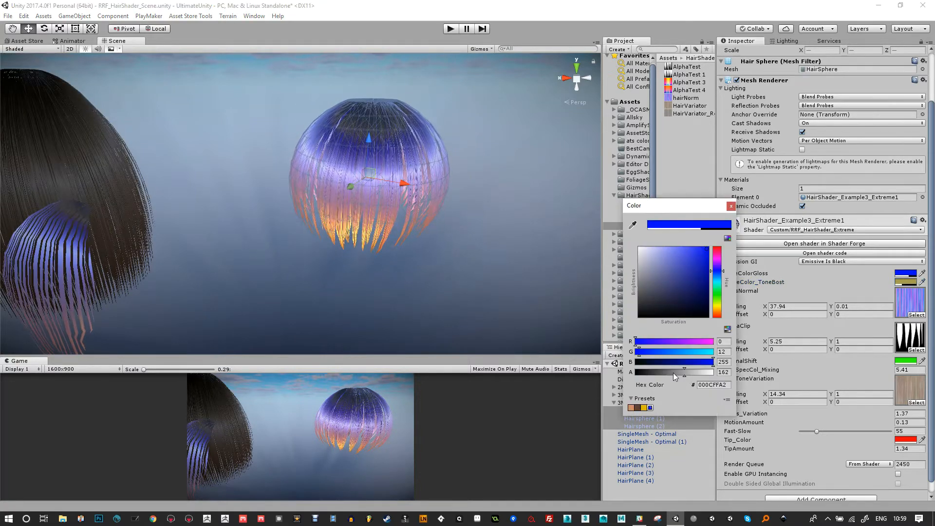
pyautogui.click(731, 206)
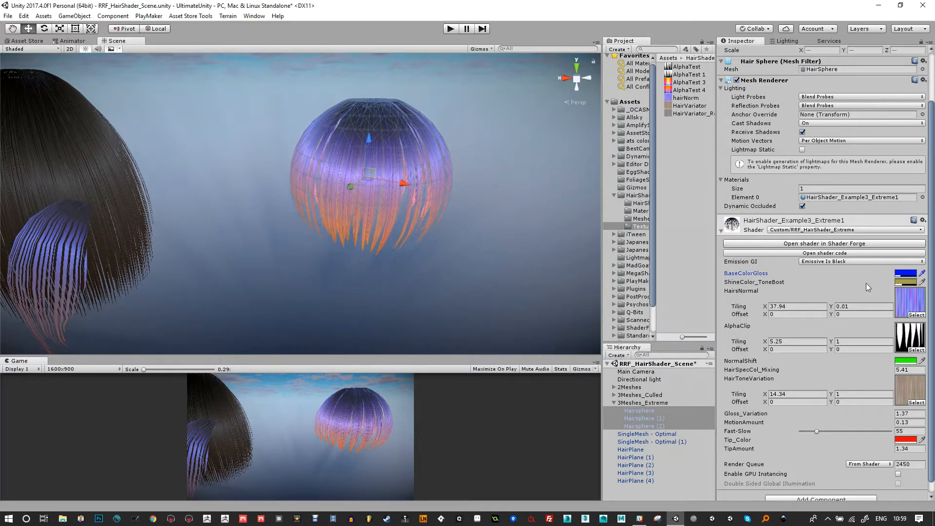
# - Try several greens for the Extreme hair material's NormalShift colour and set it to hex 00F600FF
pyautogui.click(902, 361)
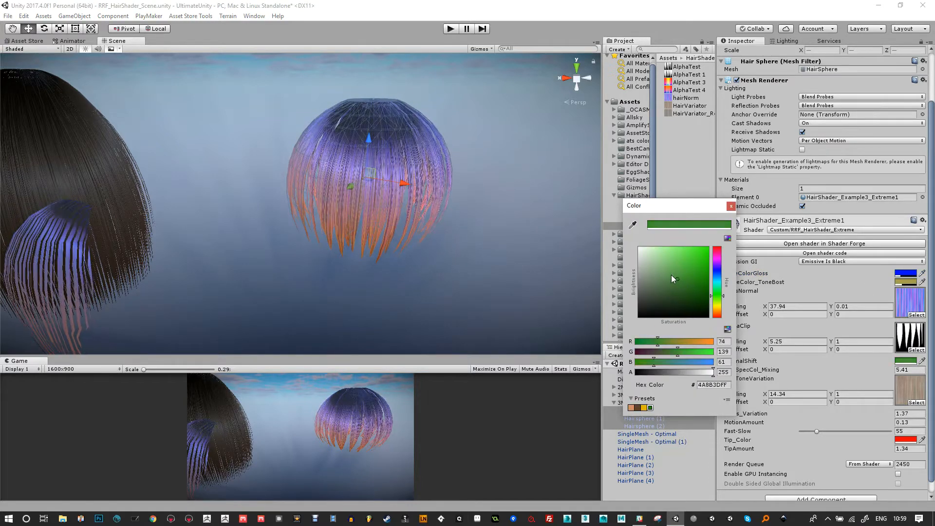
pyautogui.moveTo(720, 295)
pyautogui.mouseDown()
pyautogui.moveTo(718, 310)
pyautogui.moveTo(718, 258)
pyautogui.moveTo(718, 292)
pyautogui.mouseUp()
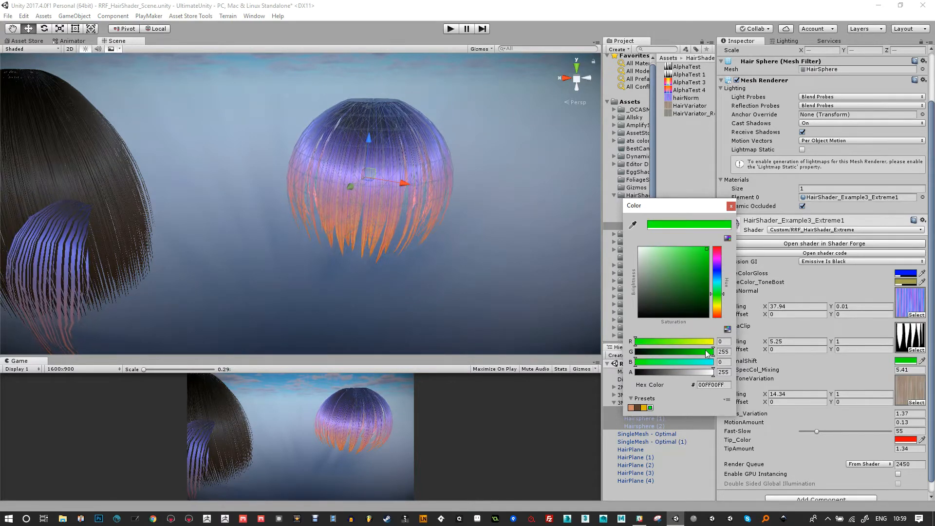
pyautogui.moveTo(707, 353); pyautogui.dragTo(726, 358)
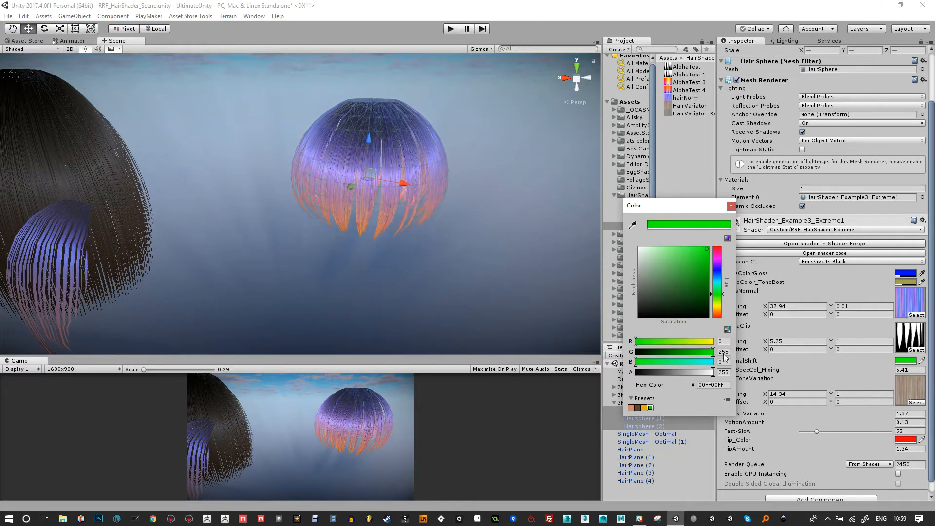
pyautogui.moveTo(700, 258)
pyautogui.mouseDown()
pyautogui.moveTo(679, 241)
pyautogui.moveTo(644, 236)
pyautogui.moveTo(713, 233)
pyautogui.moveTo(709, 266)
pyautogui.moveTo(678, 256)
pyautogui.moveTo(692, 297)
pyautogui.moveTo(684, 286)
pyautogui.moveTo(710, 251)
pyautogui.mouseUp()
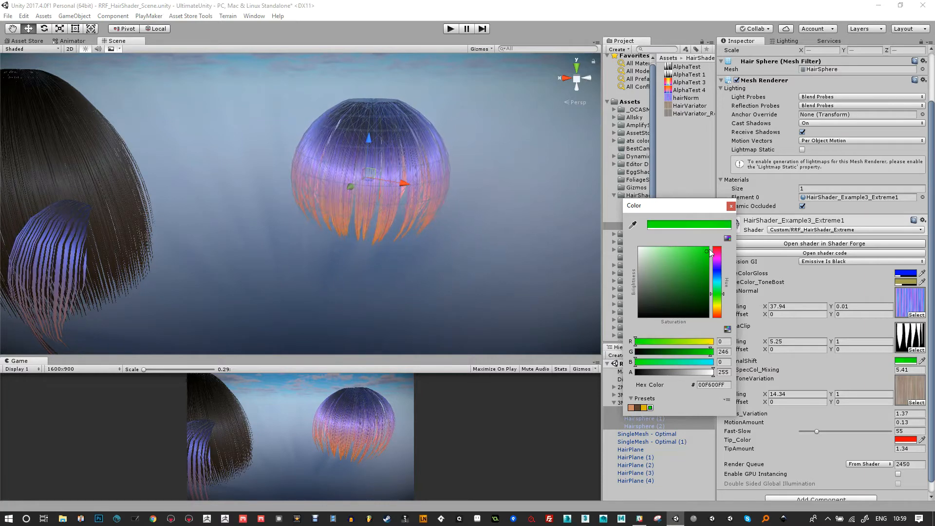
pyautogui.click(731, 206)
# - Set the Extreme hair material's Gloss_Variation to 4.1
pyautogui.scroll(-1, 815, 392)
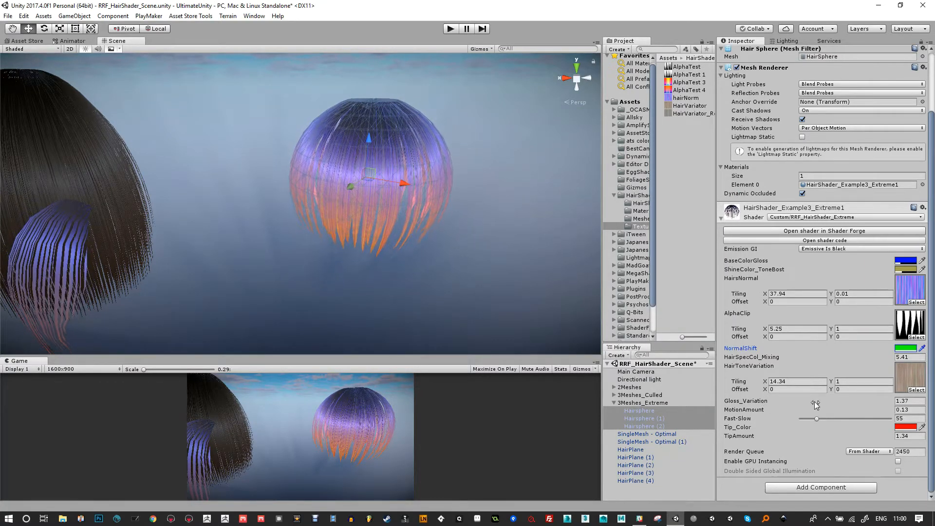
pyautogui.moveTo(816, 404); pyautogui.dragTo(877, 402)
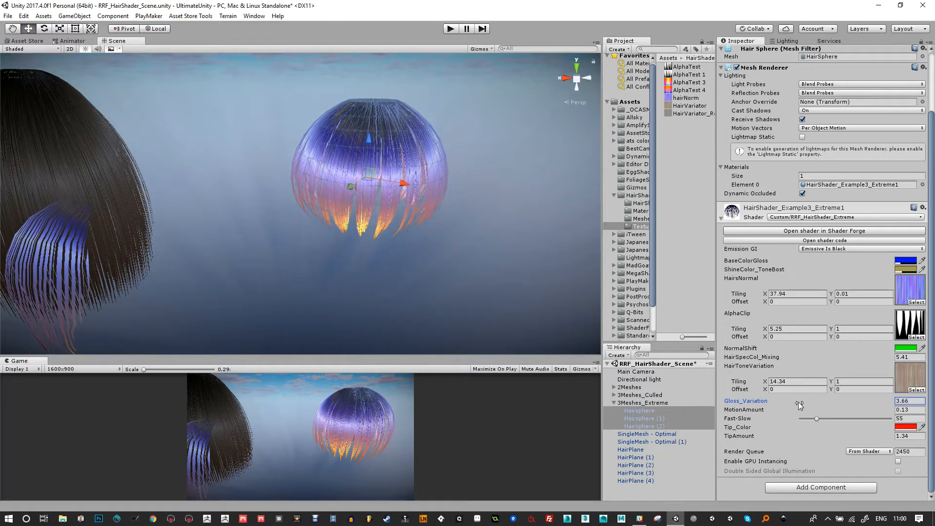
pyautogui.moveTo(815, 403)
pyautogui.mouseDown()
pyautogui.moveTo(787, 404)
pyautogui.moveTo(808, 404)
pyautogui.mouseUp()
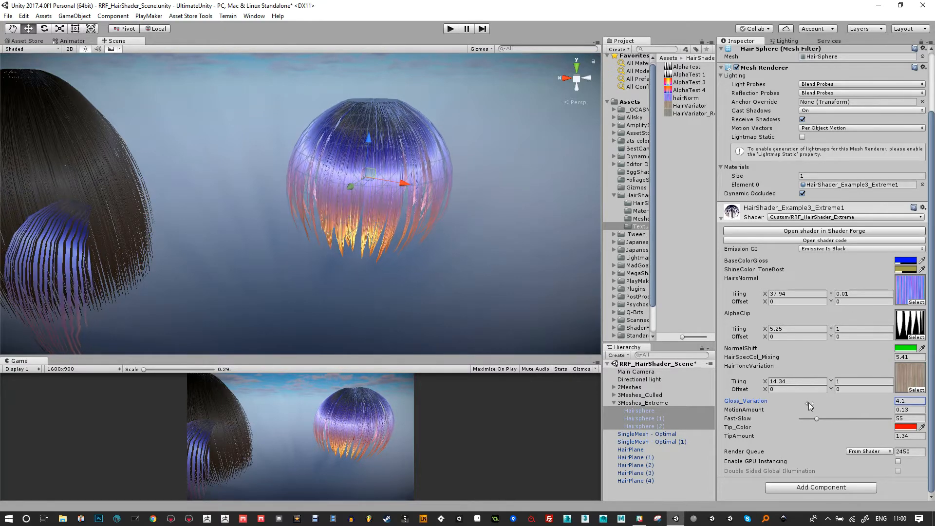
# - Select and frame Hairsphere 2, the brown hair in the 3Meshes_Culled group, and examine it from below
pyautogui.scroll(-6, 418, 256)
pyautogui.moveTo(408, 265); pyautogui.dragTo(423, 273, button='middle')
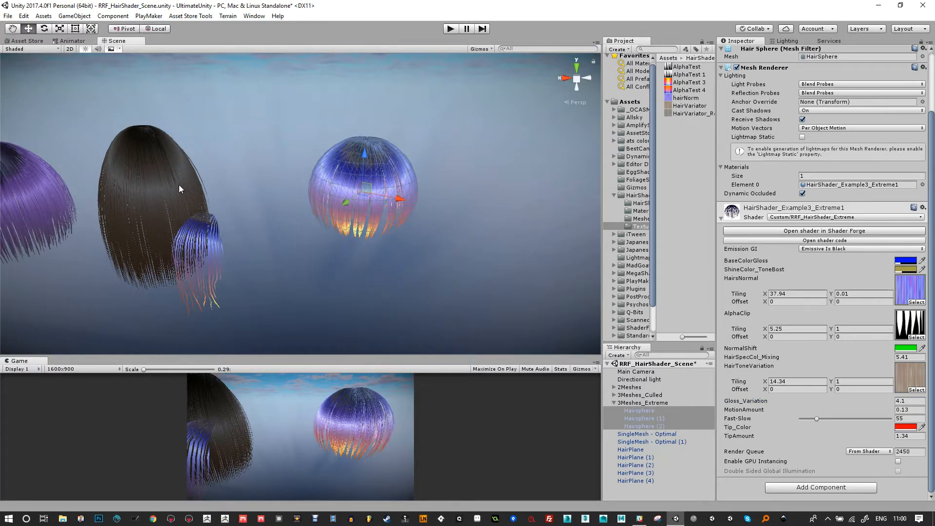
pyautogui.click(188, 200)
pyautogui.press('f')
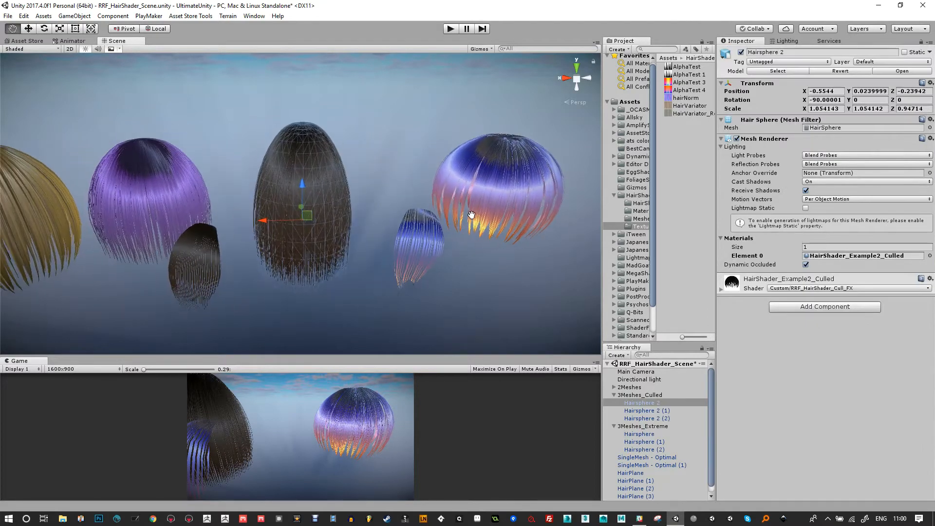
pyautogui.keyDown('alt'); pyautogui.moveTo(320, 258); pyautogui.dragTo(335, 100); pyautogui.keyUp('alt')
pyautogui.keyDown('alt'); pyautogui.moveTo(357, 261); pyautogui.dragTo(363, 292); pyautogui.keyUp('alt')
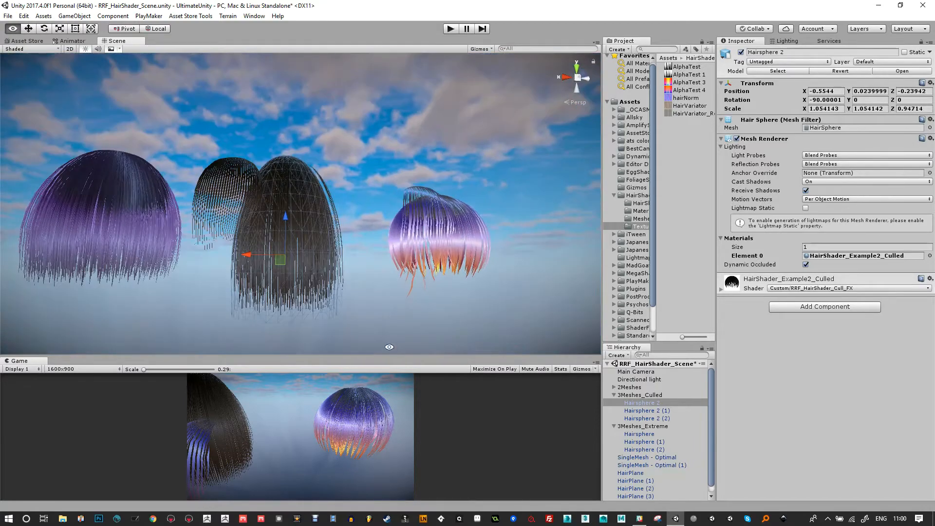
# - Expand the HairShader_Example2_Culled material and set its TipColor_Mix to magenta, hex F100FFFF
pyautogui.click(721, 289)
pyautogui.scroll(-2, 828, 382)
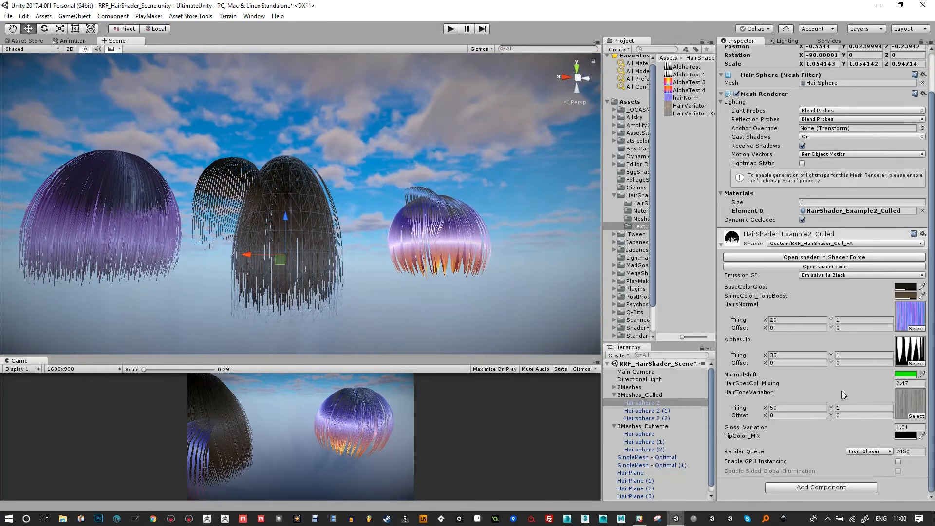
pyautogui.click(905, 436)
pyautogui.click(668, 282)
pyautogui.moveTo(674, 276); pyautogui.dragTo(710, 241)
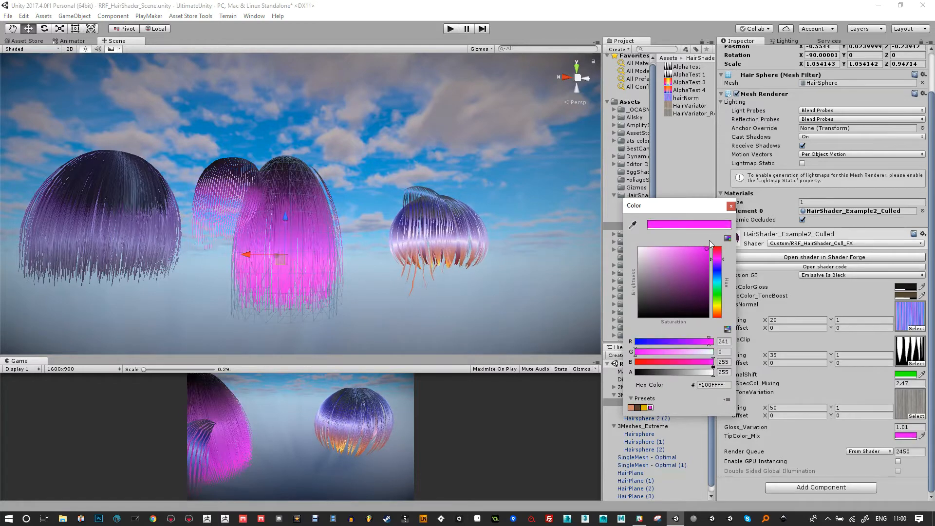
pyautogui.click(731, 206)
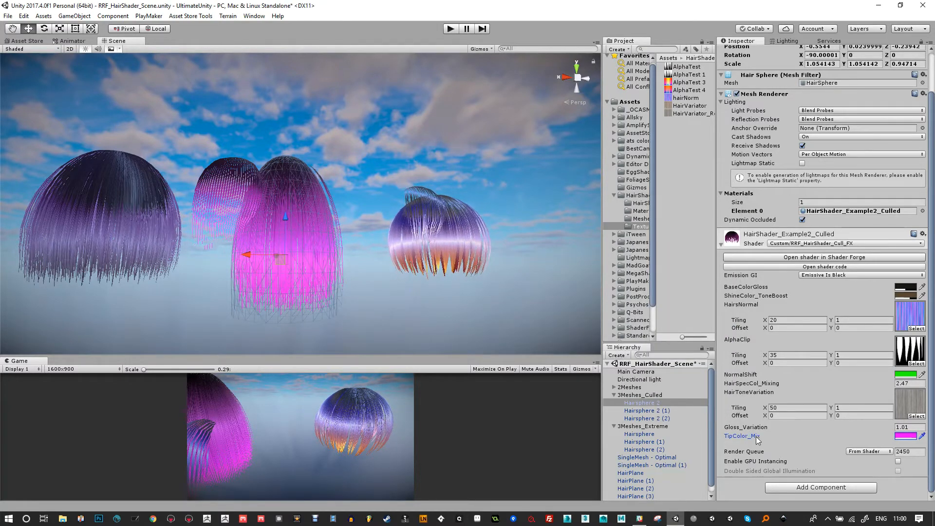
# - Lower the alpha of the Culled hair material's TipColor_Mix to about half
pyautogui.click(906, 436)
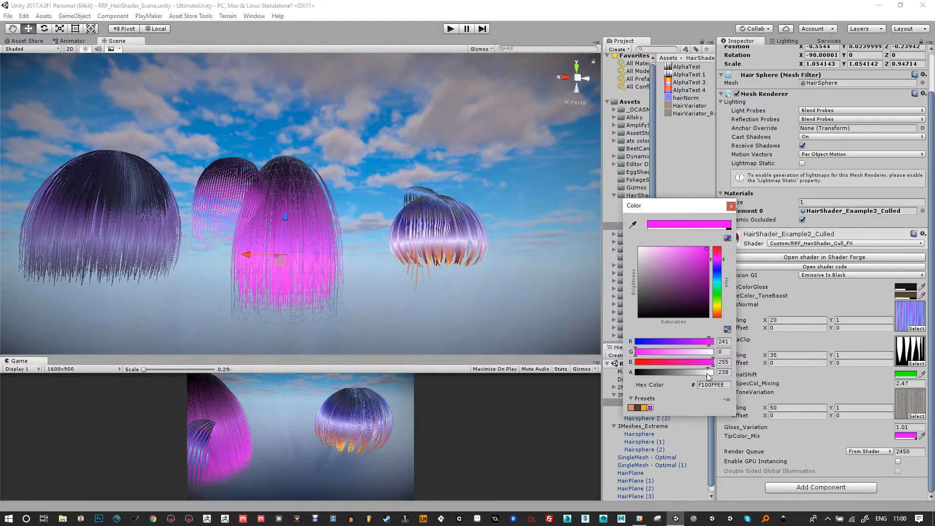
pyautogui.moveTo(713, 372); pyautogui.dragTo(673, 372)
pyautogui.click(731, 206)
# - Set the Culled hair material's HairSpecCol_Mixing to 4.36
pyautogui.keyDown('alt'); pyautogui.moveTo(360, 226); pyautogui.dragTo(326, 265); pyautogui.keyUp('alt')
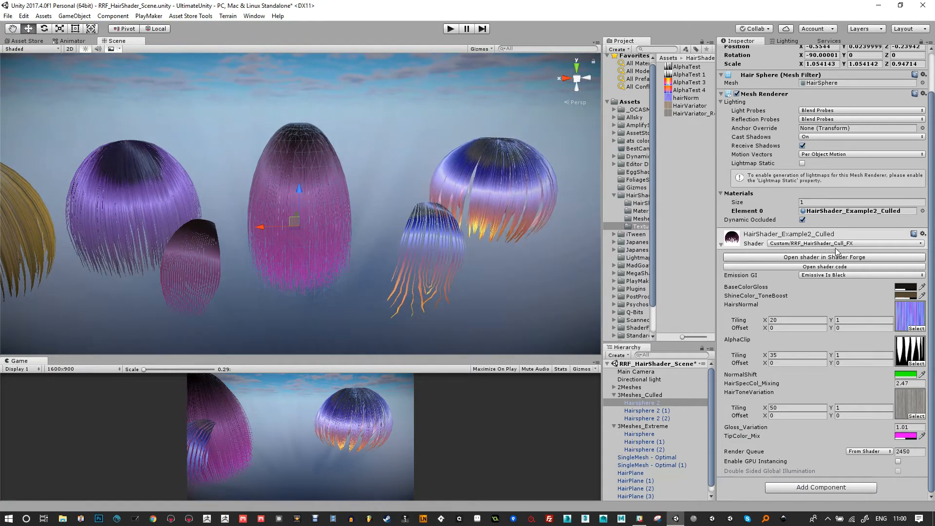
pyautogui.moveTo(514, 294); pyautogui.dragTo(494, 288, button='middle')
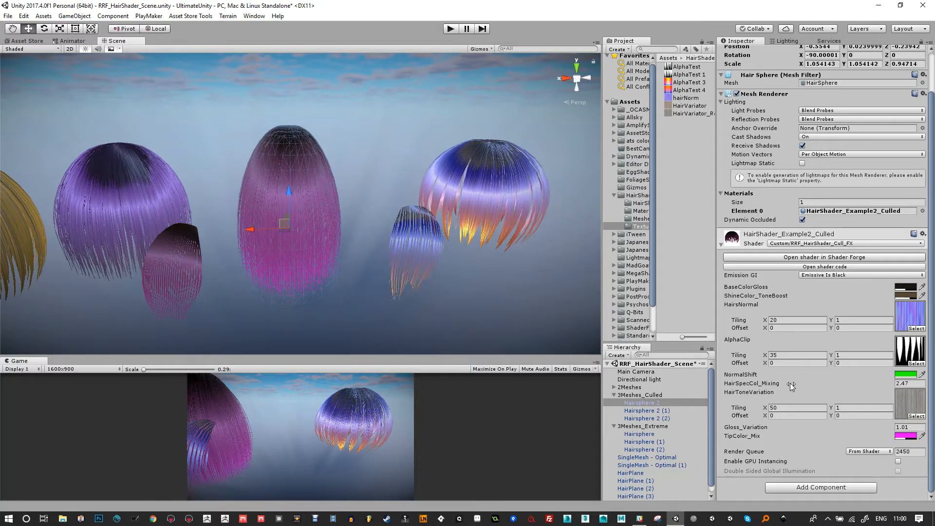
pyautogui.moveTo(819, 384); pyautogui.dragTo(809, 385)
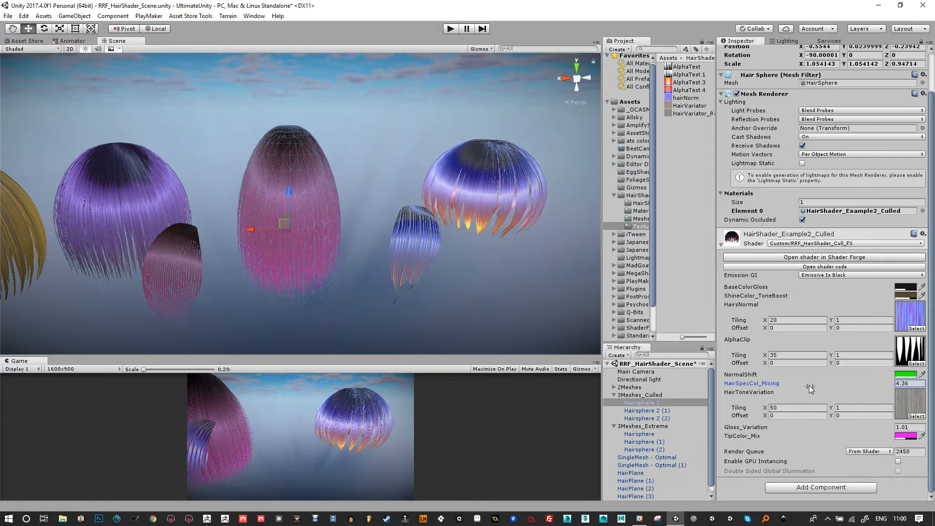
# - Set the Culled hair material's BaseColorGloss to dark grey with a gloss alpha of 216, hex 1A1A1AD8
pyautogui.click(907, 288)
pyautogui.moveTo(680, 288)
pyautogui.mouseDown()
pyautogui.moveTo(645, 280)
pyautogui.moveTo(641, 310)
pyautogui.mouseUp()
pyautogui.moveTo(673, 372); pyautogui.dragTo(702, 372)
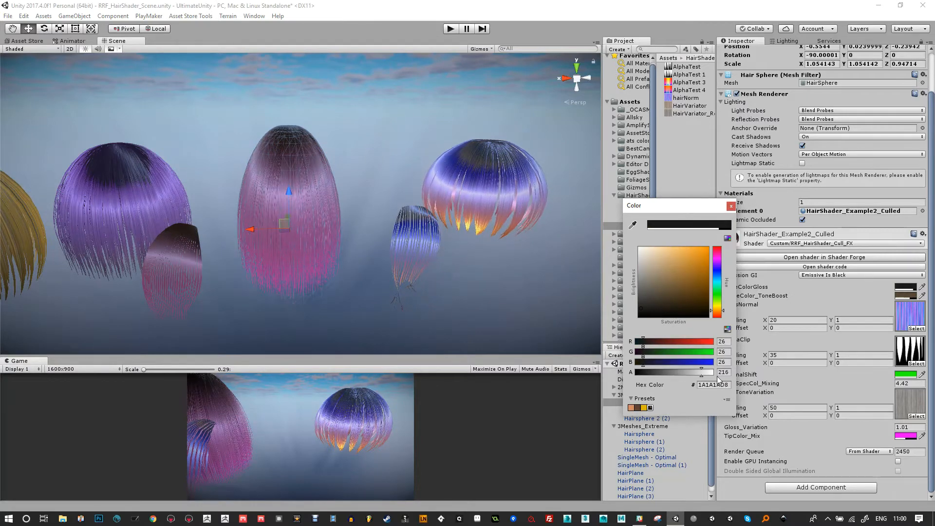
pyautogui.click(731, 206)
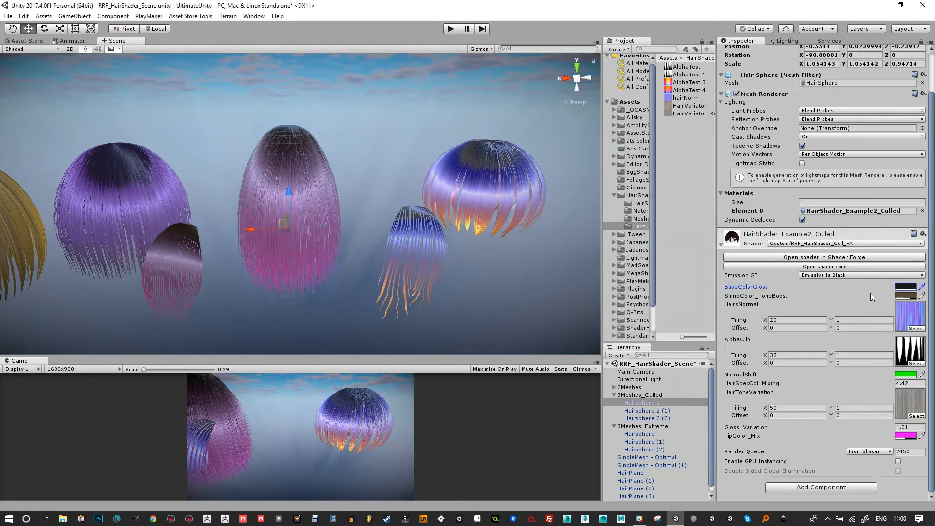
# - Set the Culled hair material's ShineColor_ToneBoost to light brown with an alpha of 157, hex AE89609D
pyautogui.click(909, 297)
pyautogui.moveTo(674, 288); pyautogui.dragTo(670, 270)
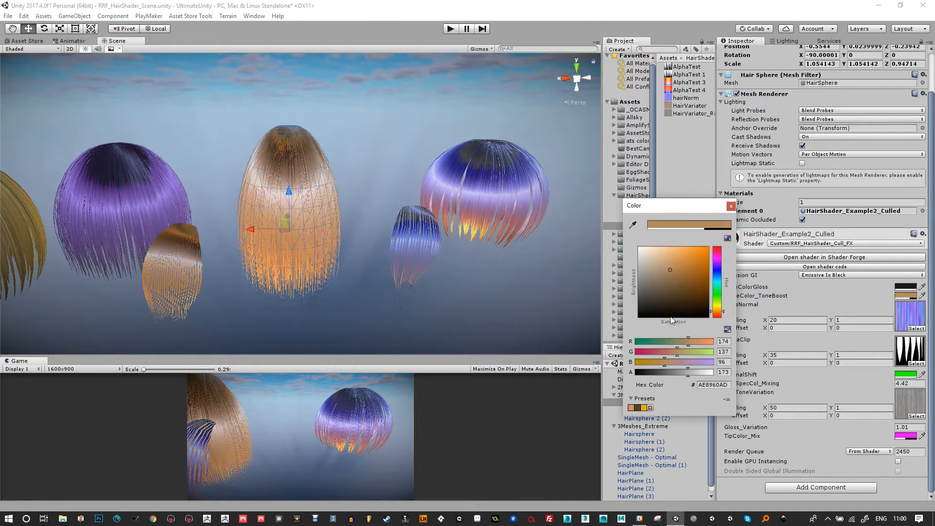
pyautogui.moveTo(688, 372)
pyautogui.mouseDown()
pyautogui.moveTo(676, 380)
pyautogui.moveTo(685, 383)
pyautogui.mouseUp()
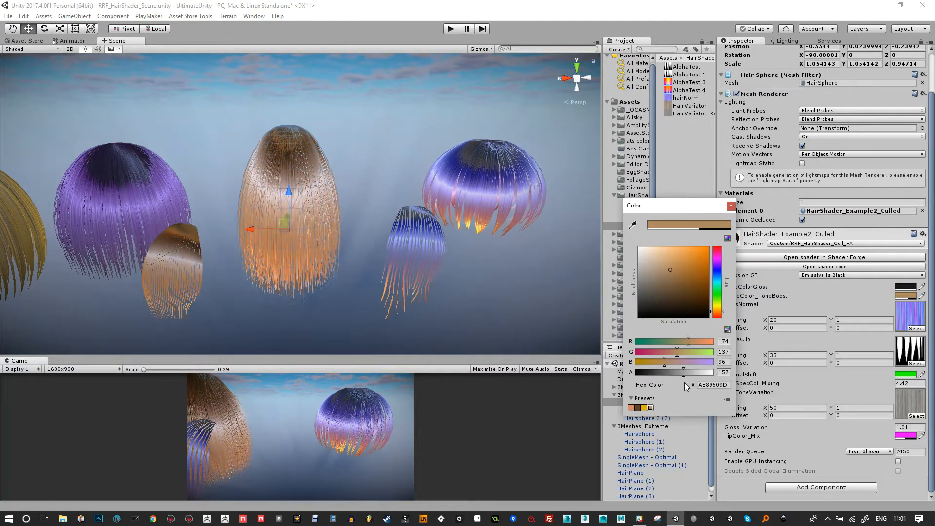
pyautogui.click(731, 206)
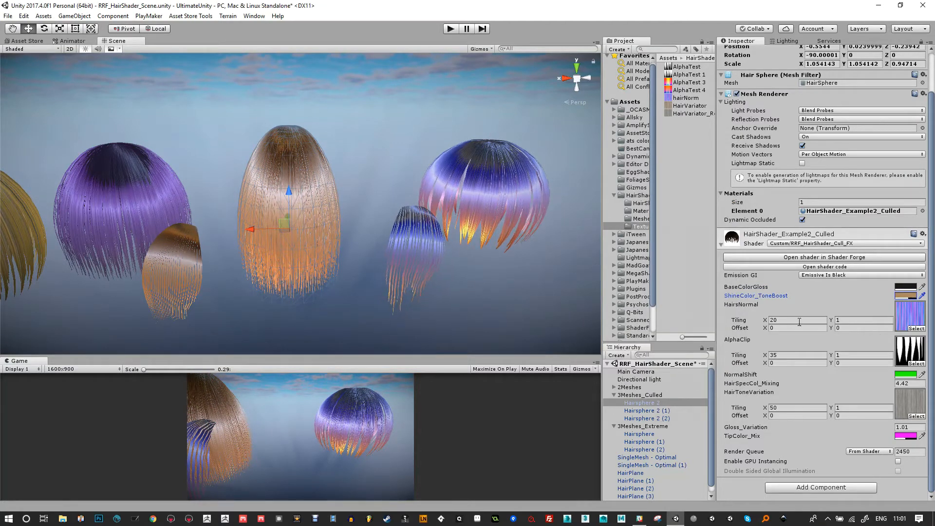
# - Try HairsNormal tiling of X 10.01 with Y at 0.1 and 12.93, and examine the strands up close
pyautogui.moveTo(766, 322)
pyautogui.mouseDown()
pyautogui.moveTo(592, 326)
pyautogui.moveTo(763, 330)
pyautogui.moveTo(617, 328)
pyautogui.moveTo(653, 327)
pyautogui.mouseUp()
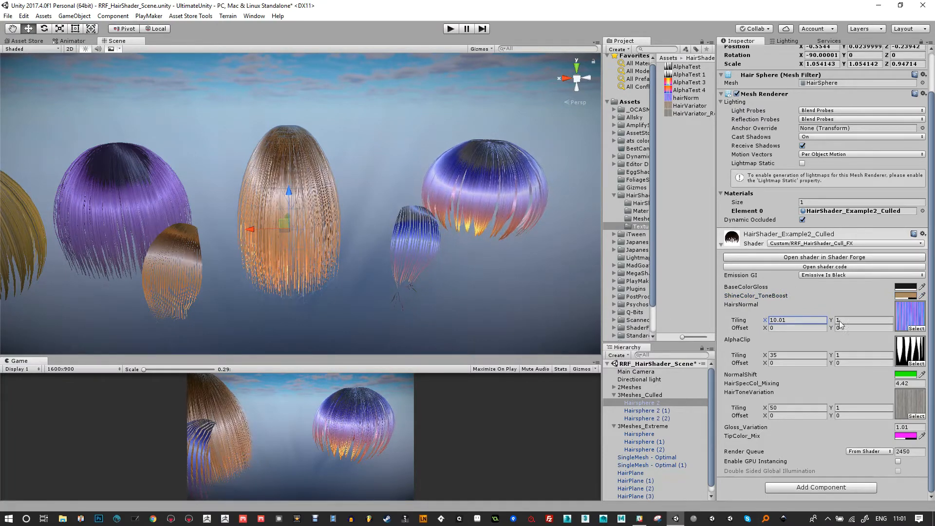
pyautogui.write('0.1')
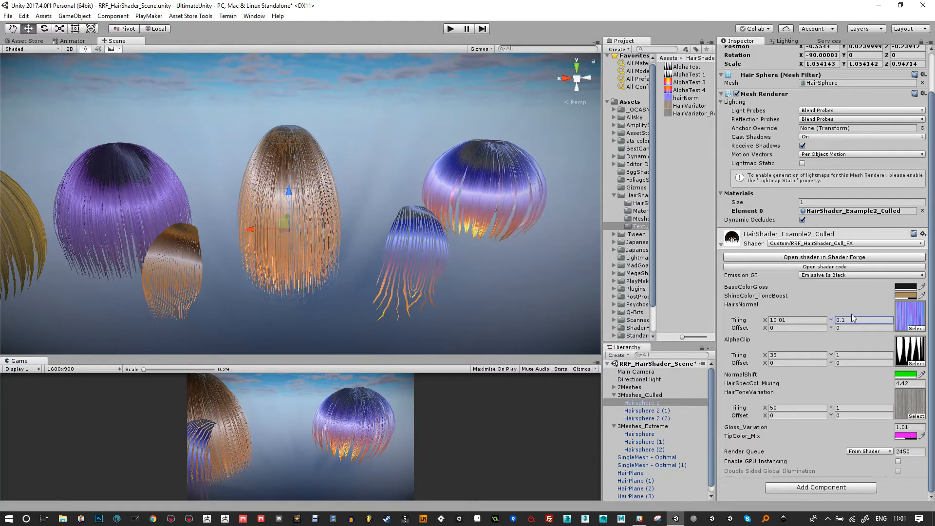
pyautogui.moveTo(831, 321); pyautogui.dragTo(928, 324)
pyautogui.scroll(5, 343, 267)
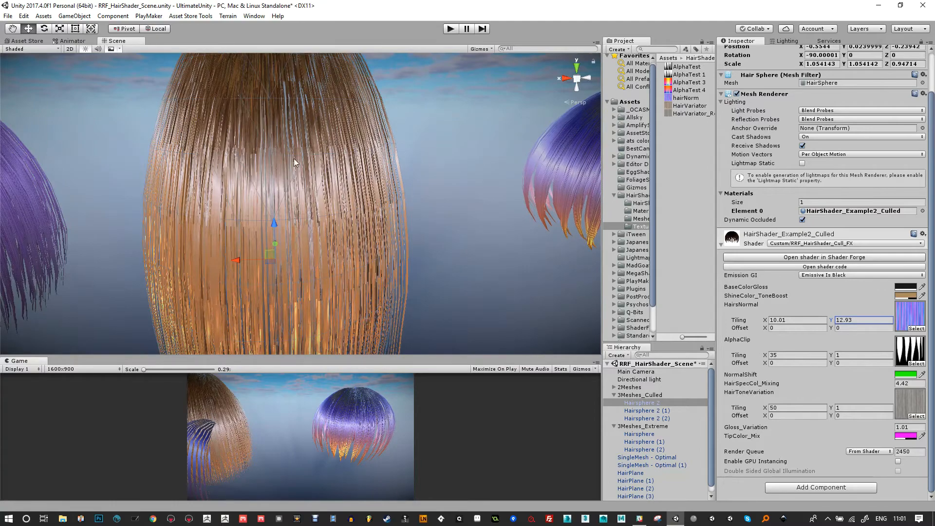
pyautogui.keyDown('alt'); pyautogui.moveTo(294, 159); pyautogui.dragTo(252, 164); pyautogui.keyUp('alt')
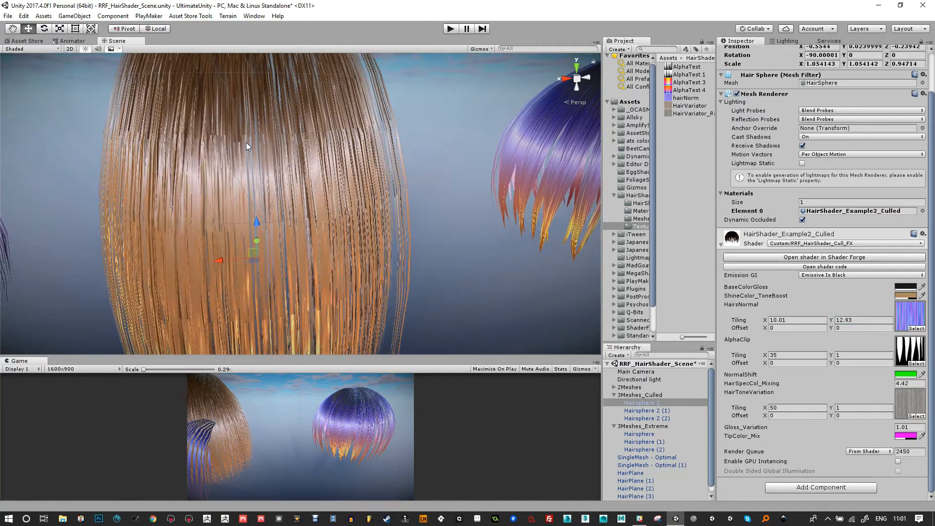
pyautogui.scroll(-6, 258, 245)
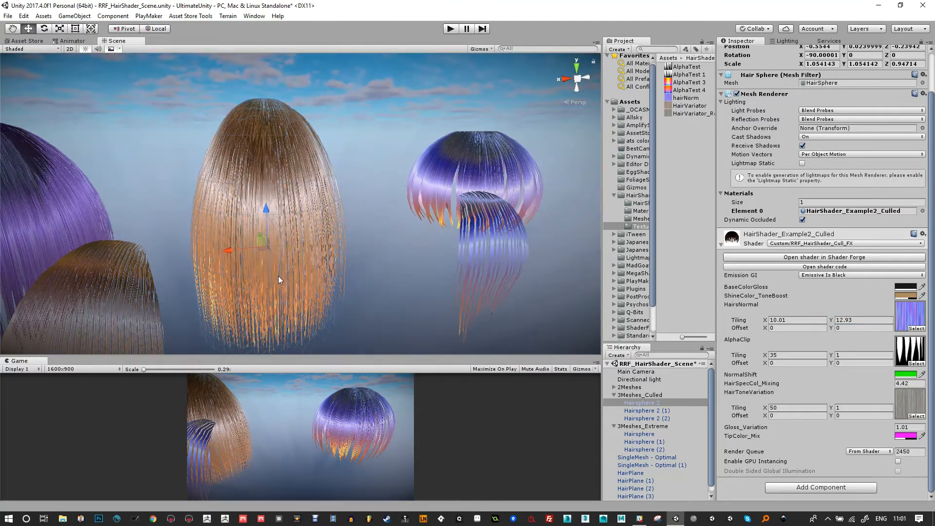
# - Try moving Hairsphere 2 along X to -1.158, and compare the separated hair layers from several angles
pyautogui.moveTo(246, 244); pyautogui.dragTo(318, 244)
pyautogui.scroll(5, 370, 182)
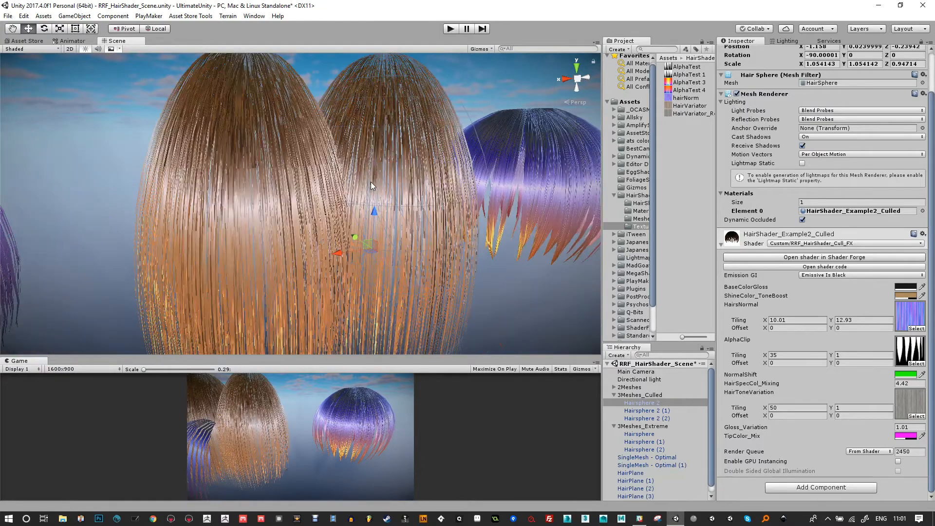
pyautogui.scroll(-6, 370, 182)
pyautogui.click(422, 136)
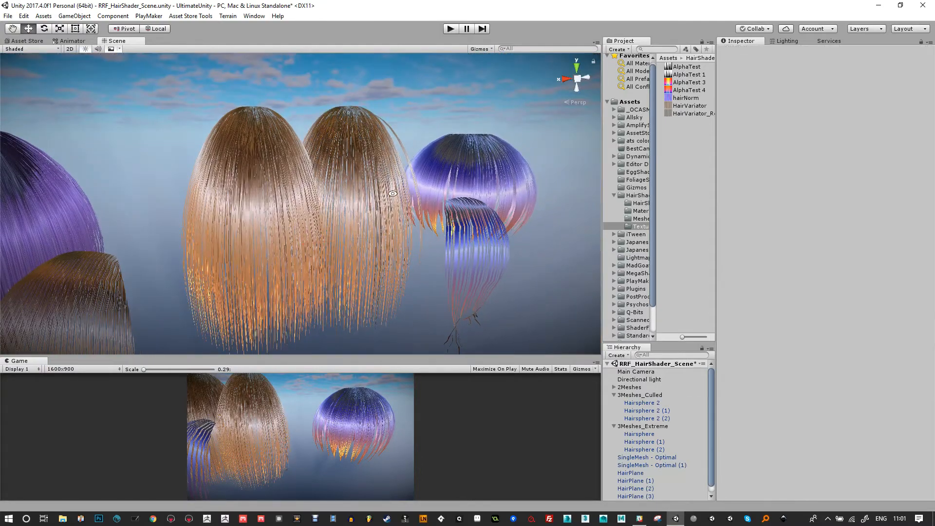
pyautogui.keyDown('alt'); pyautogui.moveTo(423, 136); pyautogui.dragTo(383, 248); pyautogui.keyUp('alt')
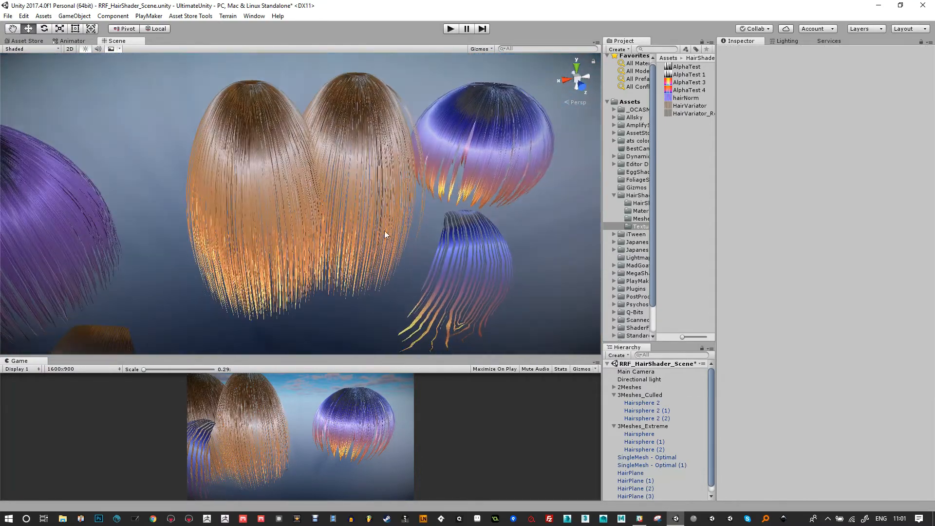
pyautogui.scroll(-5, 382, 206)
pyautogui.click(374, 203)
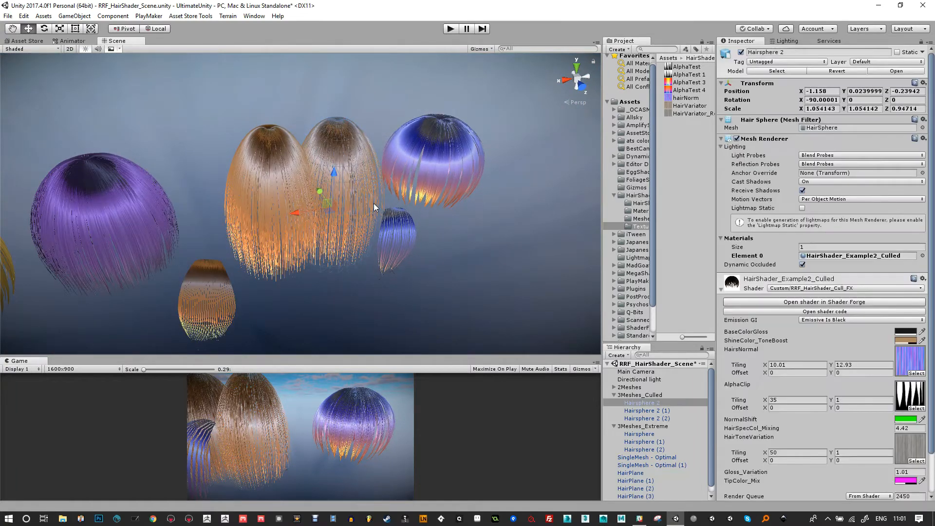
# - Set the Culled hair material's HairsNormal tiling to X 19.93 and Y 0.1, checking the strands from different angles
pyautogui.moveTo(840, 369); pyautogui.dragTo(790, 368)
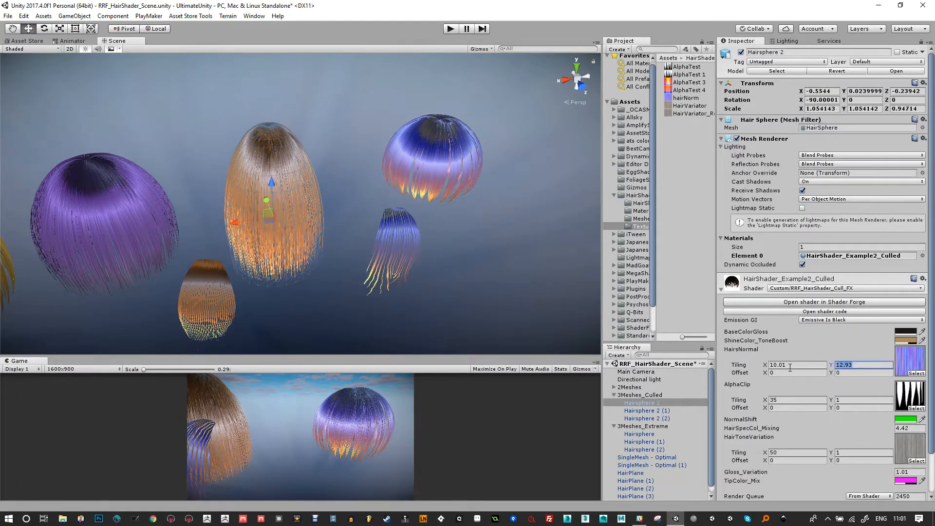
pyautogui.write('0.1')
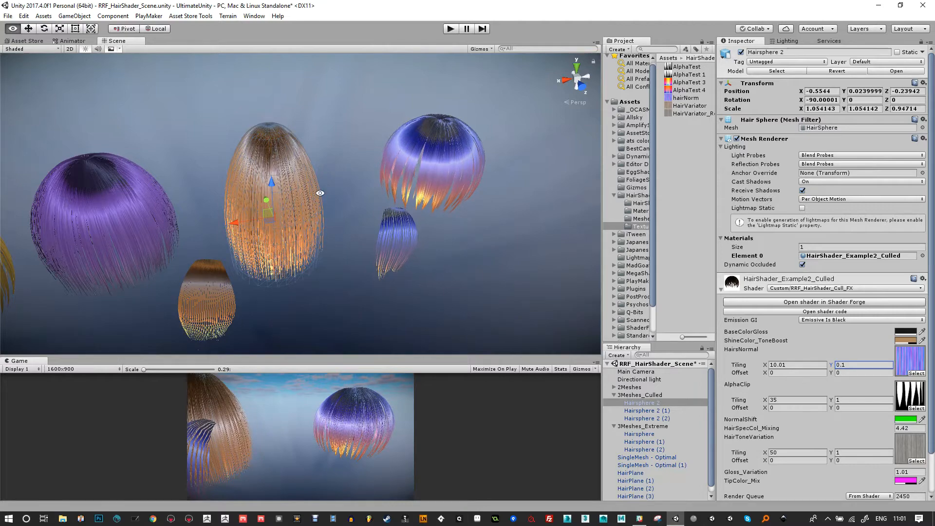
pyautogui.keyDown('alt'); pyautogui.moveTo(349, 252); pyautogui.dragTo(340, 196); pyautogui.keyUp('alt')
pyautogui.keyDown('alt'); pyautogui.moveTo(340, 196); pyautogui.dragTo(361, 306, button='right'); pyautogui.keyUp('alt')
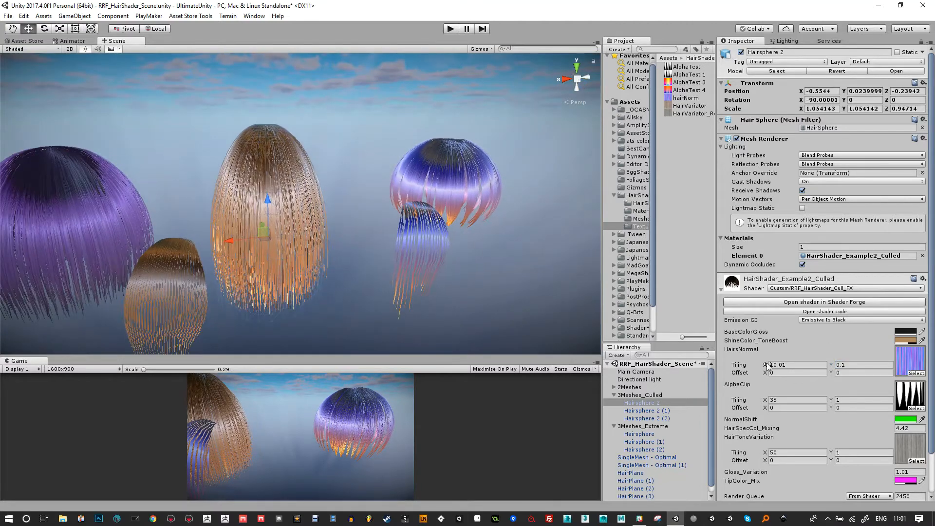
pyautogui.moveTo(767, 365); pyautogui.dragTo(581, 356)
pyautogui.moveTo(302, 209)
pyautogui.keyDown('alt'); pyautogui.mouseDown()
pyautogui.moveTo(262, 171)
pyautogui.moveTo(414, 226)
pyautogui.moveTo(313, 224)
pyautogui.moveTo(312, 212)
pyautogui.mouseUp(); pyautogui.keyUp('alt')
pyautogui.moveTo(769, 371); pyautogui.dragTo(874, 368)
# - Try AlphaClip X tiling values of 29.87 and 1 on the Culled hair material, and view the strand shapes
pyautogui.click(768, 404)
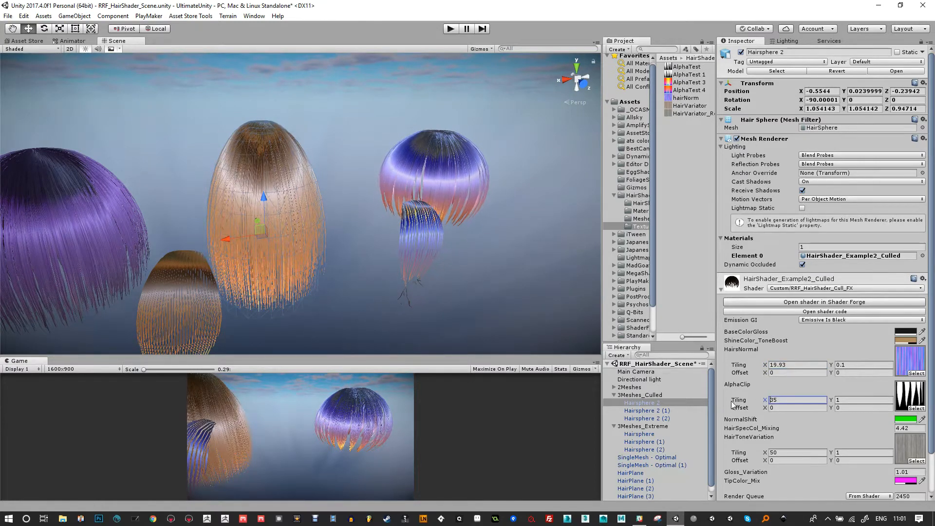
pyautogui.moveTo(763, 401); pyautogui.dragTo(720, 407)
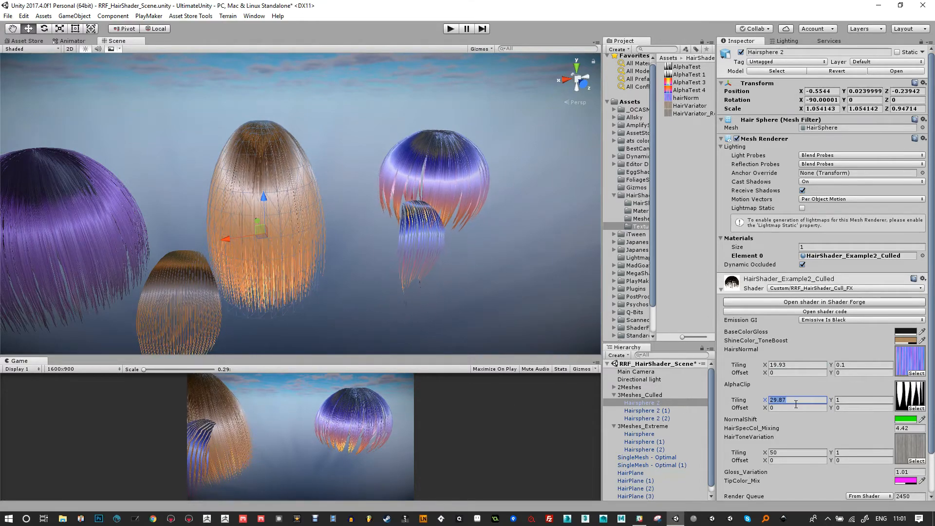
pyautogui.write('1')
pyautogui.keyDown('alt'); pyautogui.moveTo(239, 226); pyautogui.dragTo(312, 272); pyautogui.keyUp('alt')
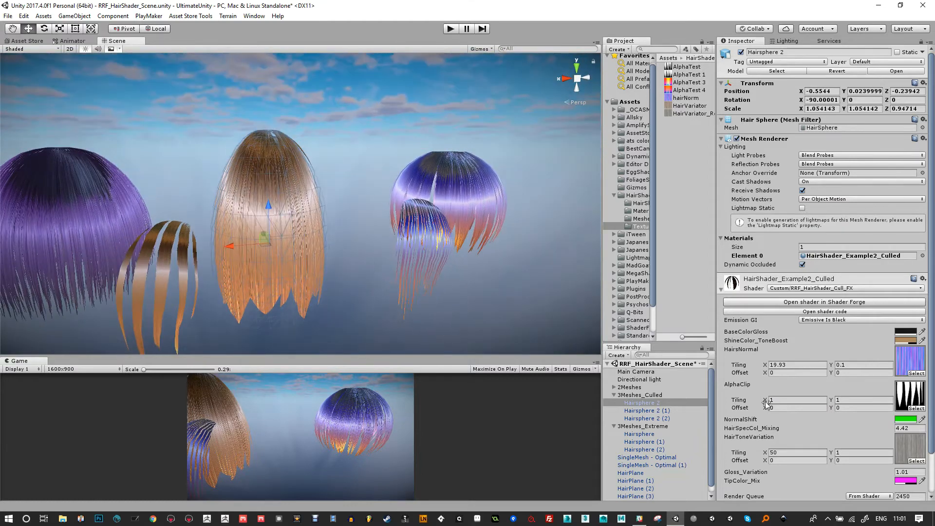
# - Set the Culled hair material's AlphaClip X tiling to 2.4 and its HairSpecCol_Mixing to 3.84
pyautogui.moveTo(768, 403); pyautogui.dragTo(776, 405)
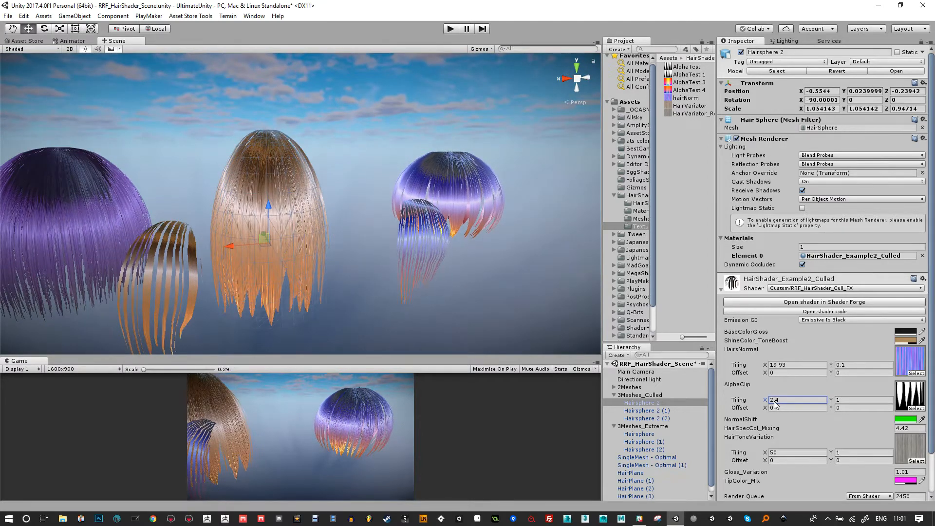
pyautogui.keyDown('alt'); pyautogui.moveTo(312, 220); pyautogui.dragTo(221, 229); pyautogui.keyUp('alt')
pyautogui.keyDown('alt'); pyautogui.moveTo(348, 287); pyautogui.dragTo(346, 295); pyautogui.keyUp('alt')
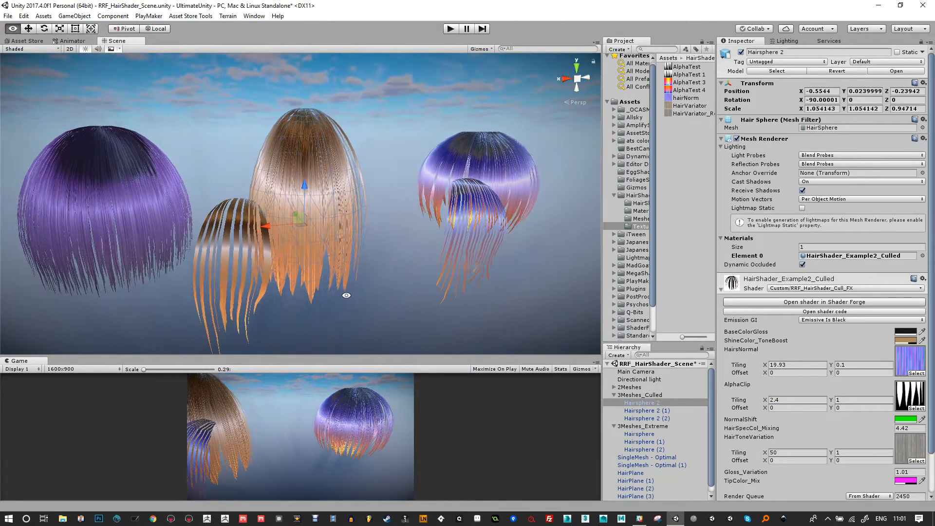
pyautogui.moveTo(775, 430); pyautogui.dragTo(760, 430)
pyautogui.scroll(-2, 818, 449)
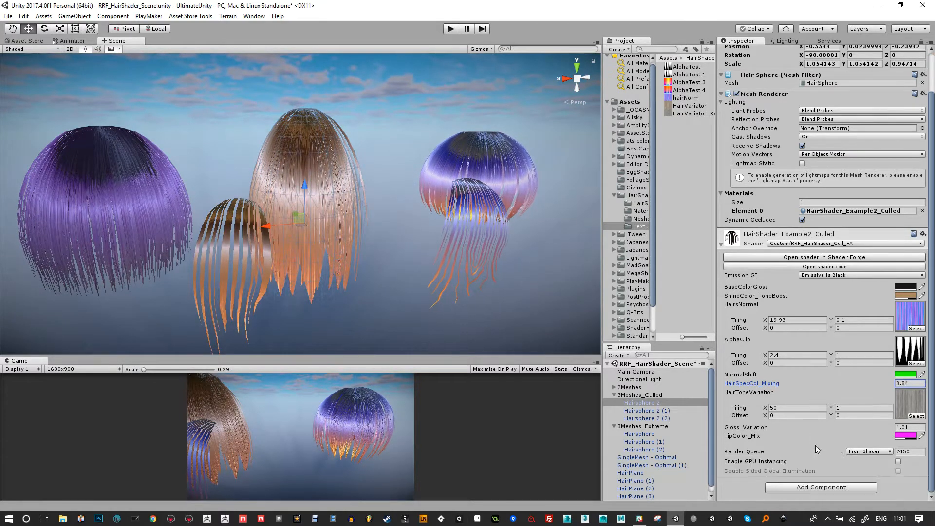
# - Try the HairVariator, LDR_LLL1_23, LDR_LLL1_28 and MiniBotLeftOnHover textures as the Culled hair material's HairToneVariation
pyautogui.click(916, 416)
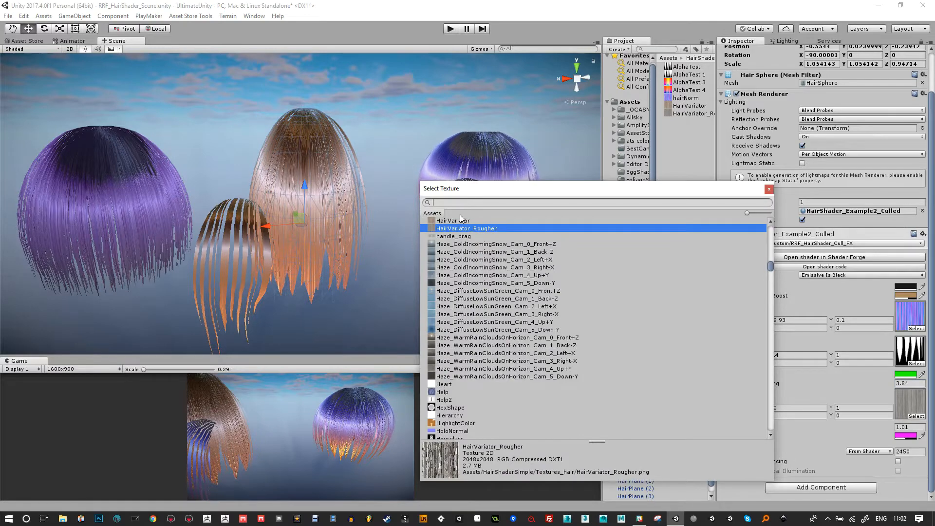
pyautogui.click(460, 221)
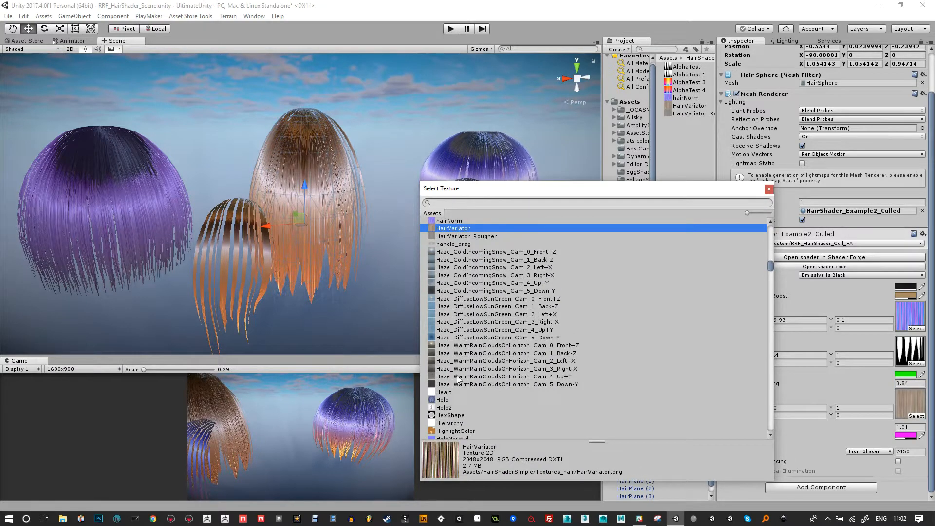
pyautogui.scroll(-15, 458, 378)
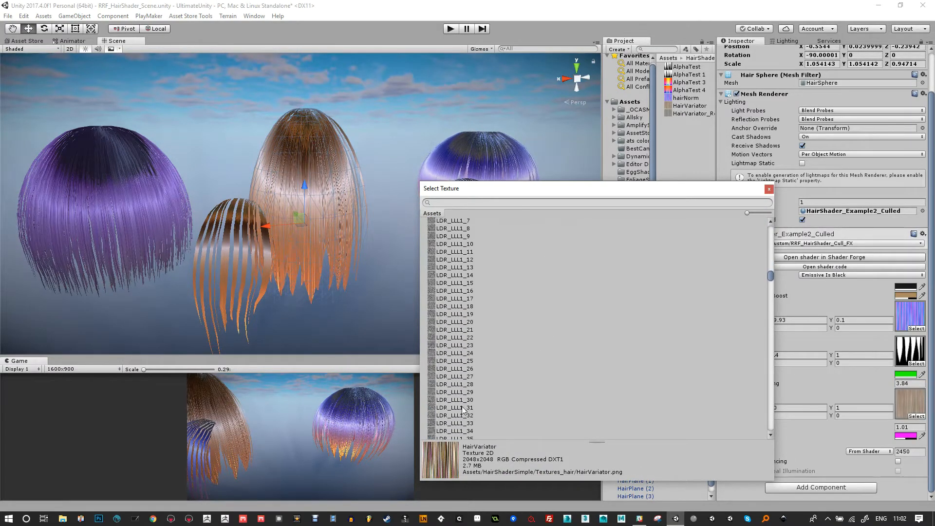
pyautogui.click(453, 376)
pyautogui.click(453, 346)
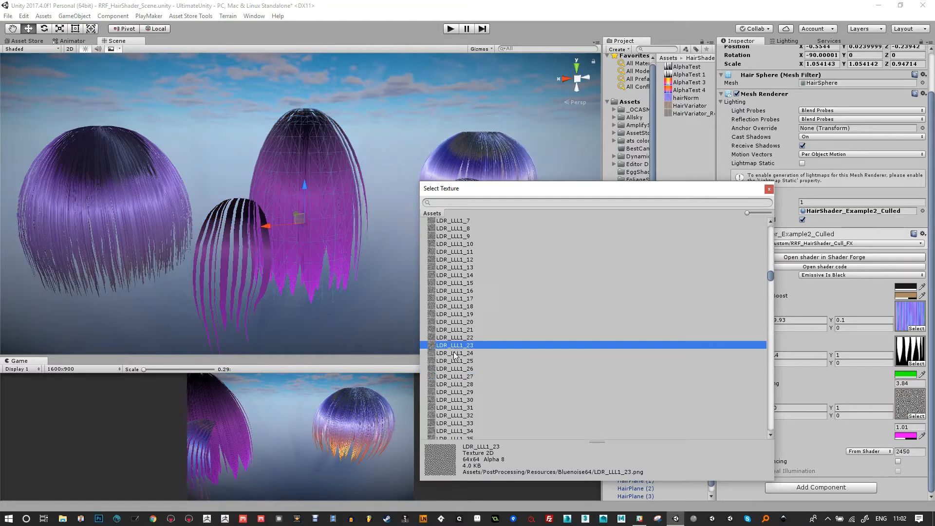
pyautogui.click(456, 385)
pyautogui.scroll(-10, 462, 392)
pyautogui.scroll(-10, 464, 398)
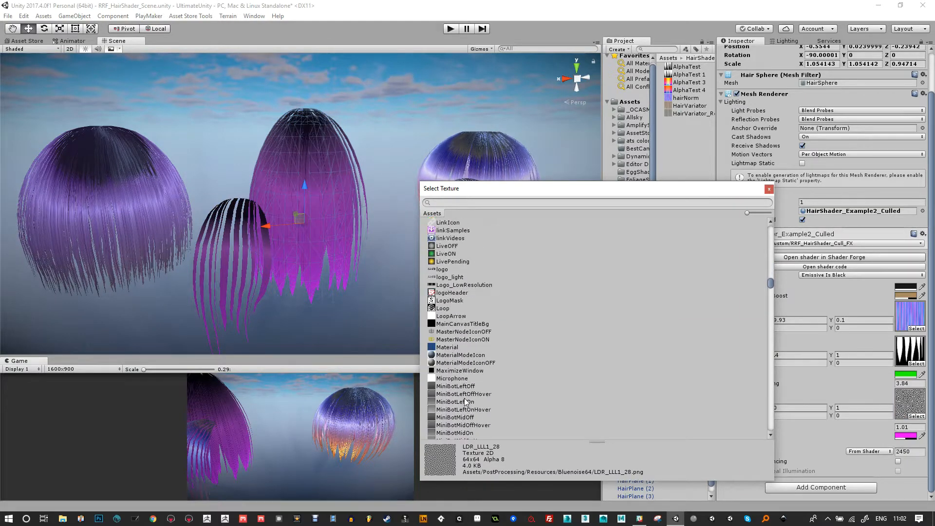
pyautogui.click(462, 411)
pyautogui.scroll(-8, 470, 419)
pyautogui.scroll(-10, 473, 422)
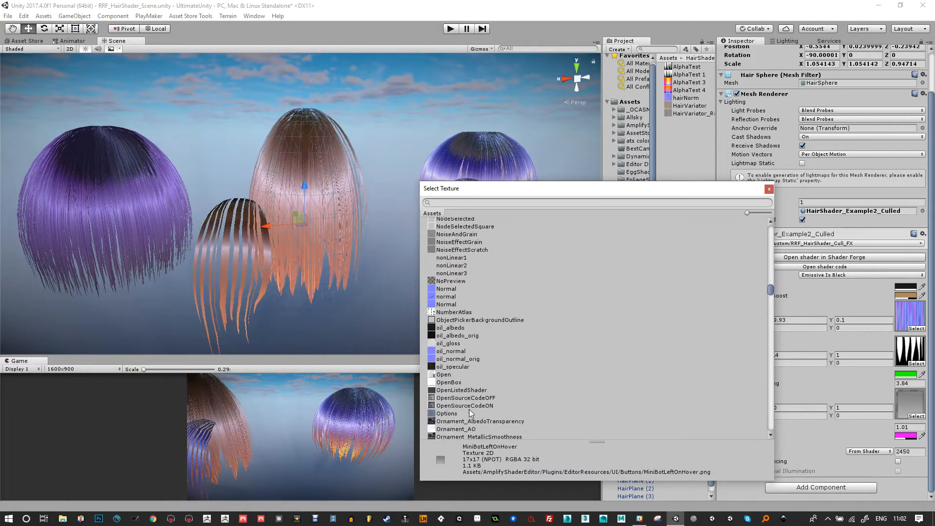
pyautogui.scroll(-5, 470, 390)
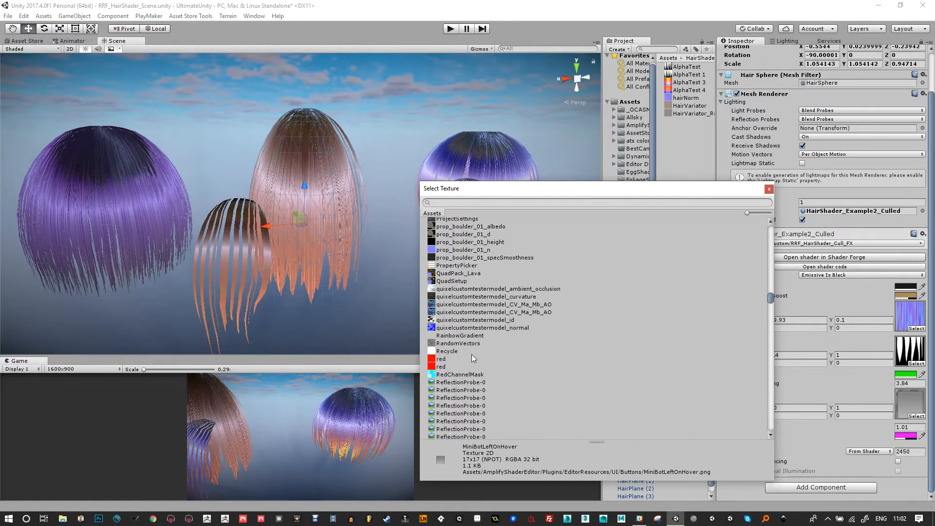
# - Search the textures for "noise" and assign BlueNoise as the Culled hair material's HairToneVariation
pyautogui.write('noise')
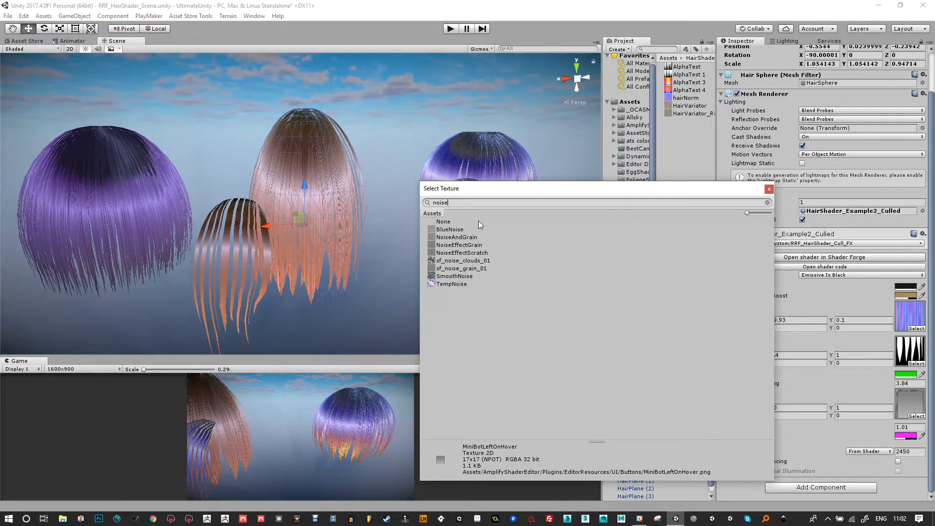
pyautogui.click(455, 230)
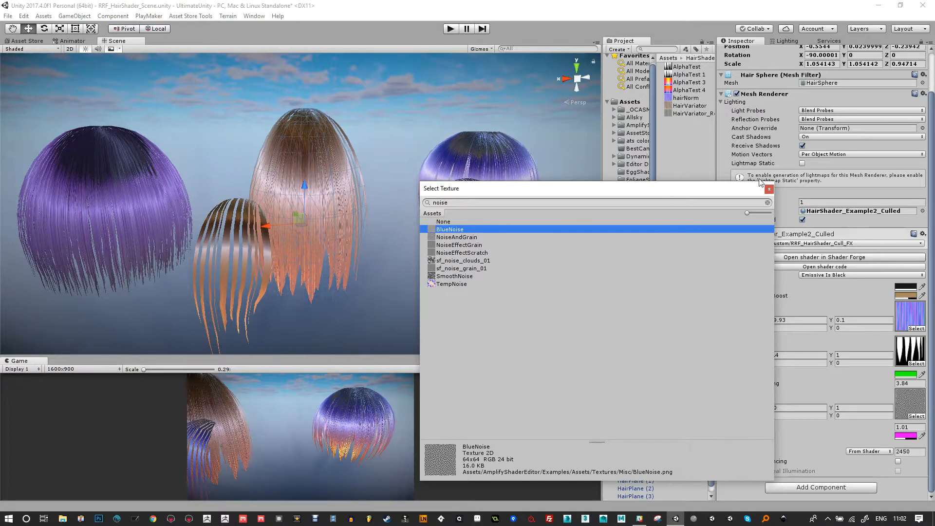
pyautogui.click(769, 189)
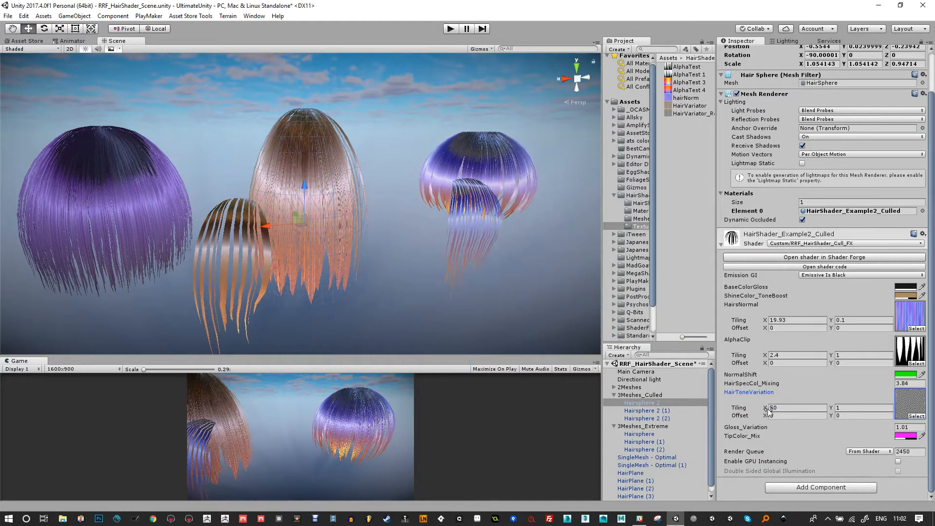
# - Set the HairToneVariation tiling to X 38.09 and Y 1.4 on the Culled hair material
pyautogui.moveTo(769, 410); pyautogui.dragTo(682, 404)
pyautogui.click(826, 412)
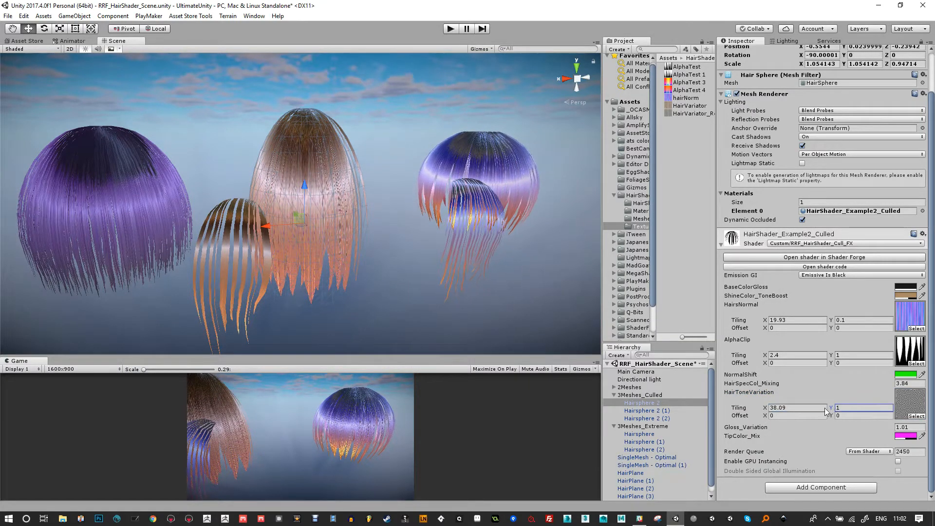
pyautogui.moveTo(826, 411); pyautogui.dragTo(832, 408)
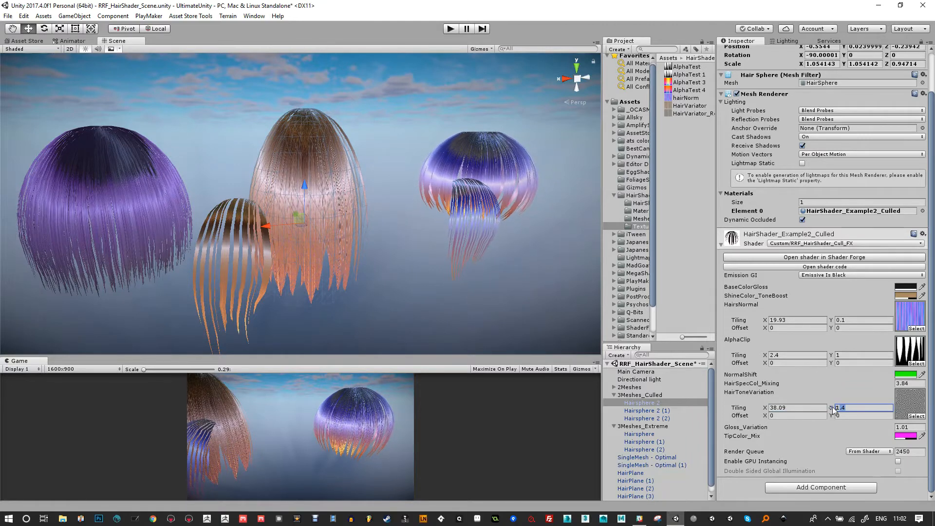
# - Set the Culled hair material's HairToneVariation tiling to X 39.3 and Y 0.01
pyautogui.write('0.01')
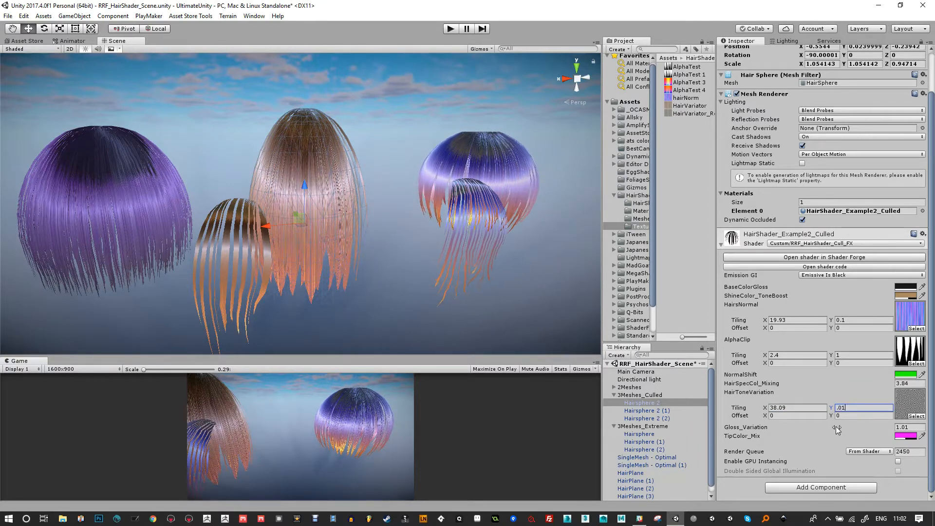
pyautogui.scroll(5, 259, 129)
pyautogui.scroll(-3, 284, 139)
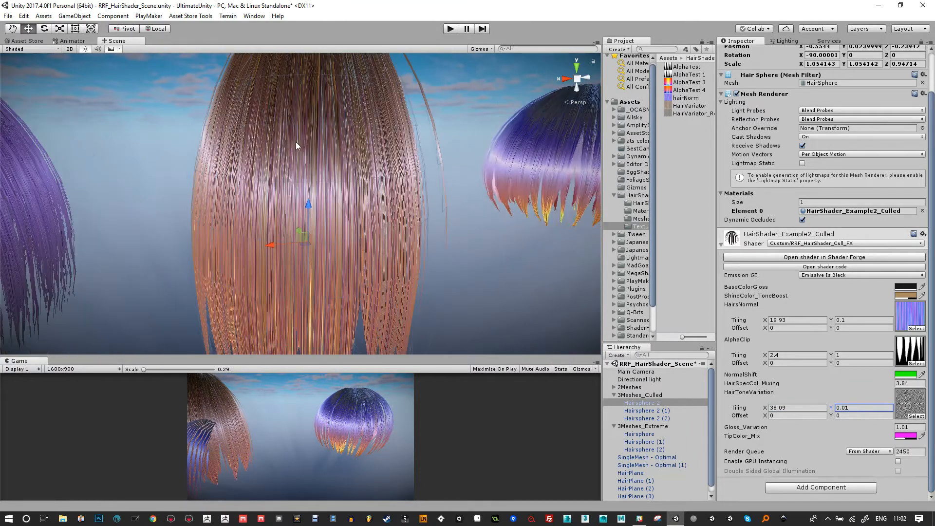
pyautogui.moveTo(763, 412)
pyautogui.mouseDown()
pyautogui.moveTo(724, 415)
pyautogui.moveTo(779, 414)
pyautogui.mouseUp()
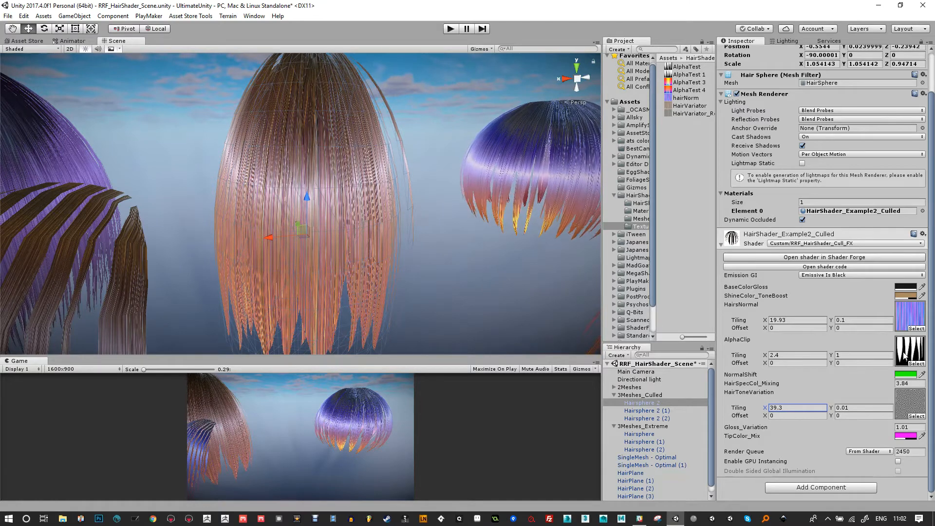
# - Compare the AlphaTest and AlphaTest 1 textures and assign AlphaTest 1 as the Culled hair material's AlphaClip
pyautogui.click(916, 364)
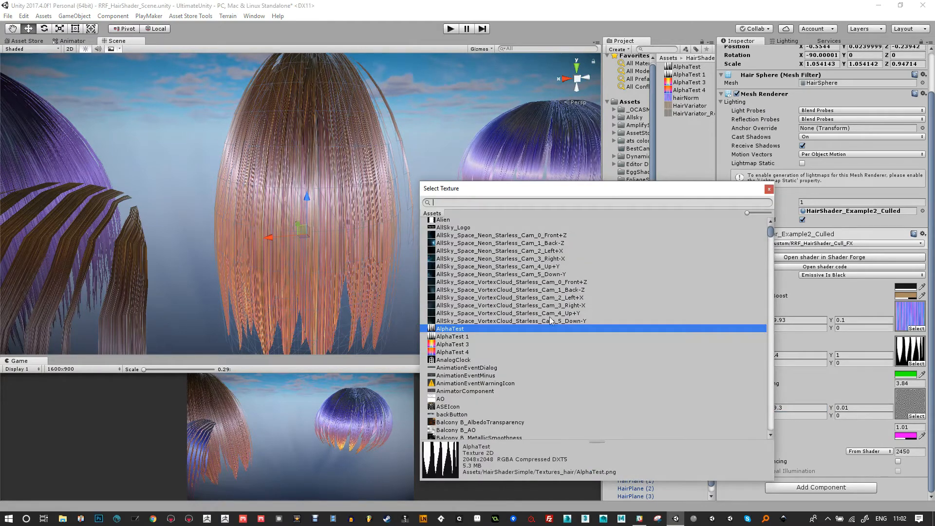
pyautogui.click(453, 337)
pyautogui.click(453, 329)
pyautogui.click(453, 337)
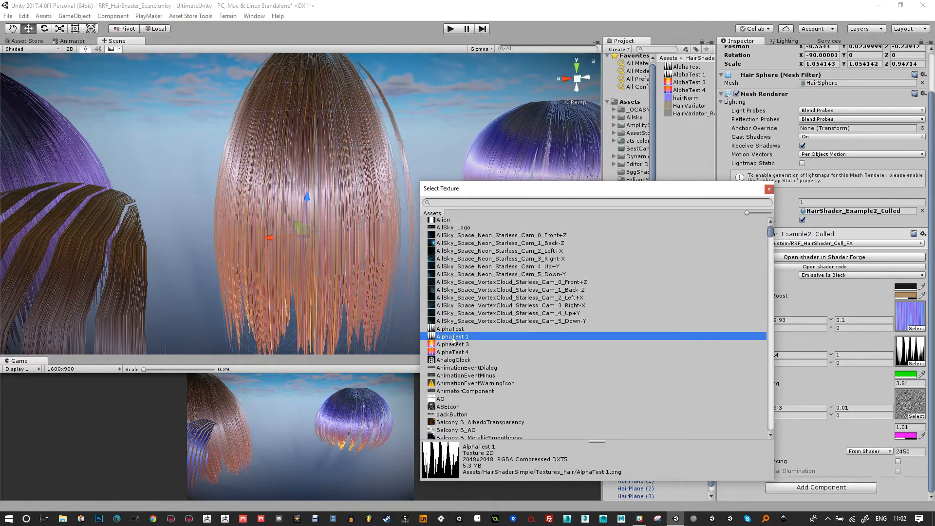
pyautogui.click(769, 189)
# - Select the purple outer hair sphere, expand its HairShader_Example1_2Sided material properties and examine the hair from several angles
pyautogui.keyDown('alt'); pyautogui.moveTo(370, 209); pyautogui.dragTo(434, 255); pyautogui.keyUp('alt')
pyautogui.click(345, 297)
pyautogui.scroll(4, 281, 217)
pyautogui.click(281, 218)
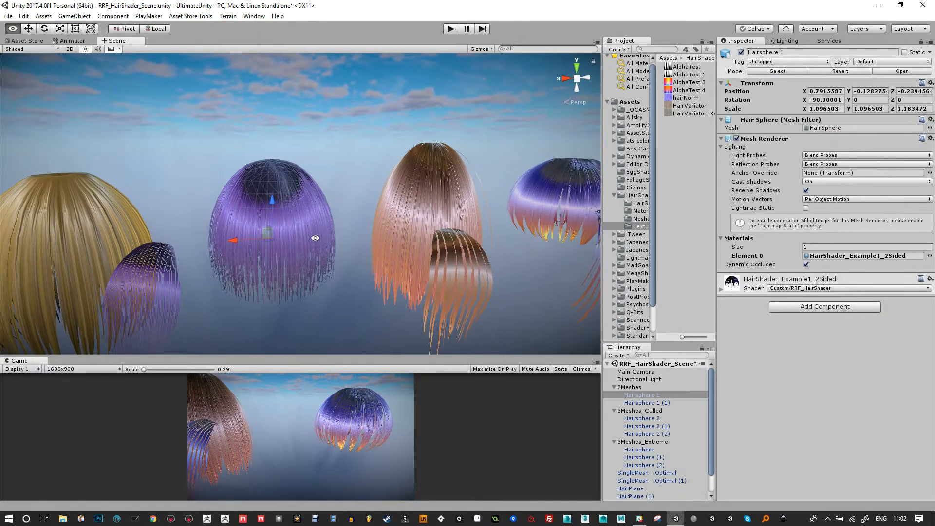
pyautogui.click(846, 257)
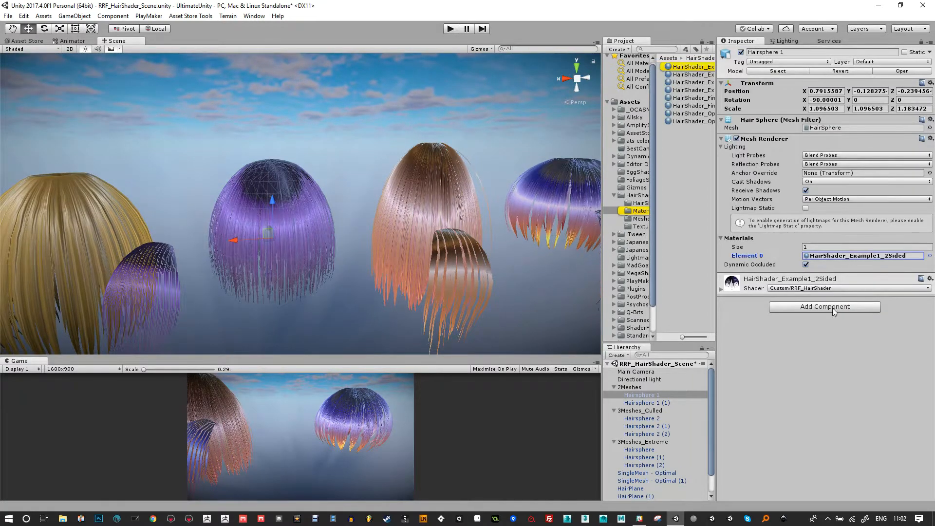
pyautogui.click(721, 290)
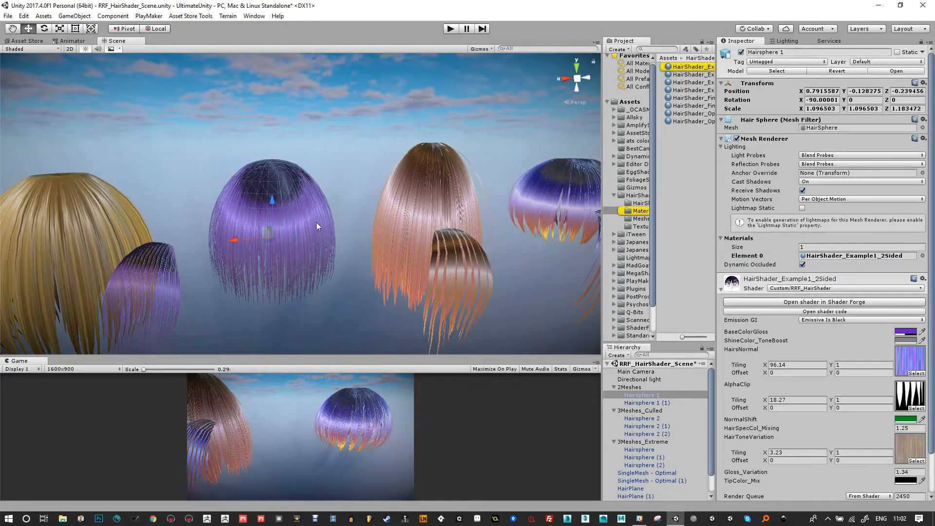
pyautogui.scroll(-3, 816, 407)
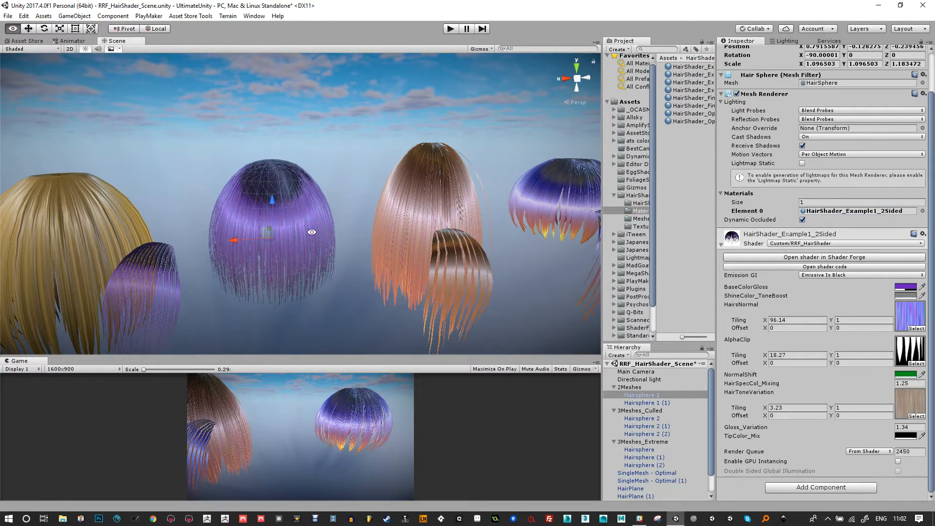
pyautogui.keyDown('alt'); pyautogui.moveTo(311, 232); pyautogui.dragTo(308, 147); pyautogui.keyUp('alt')
pyautogui.keyDown('alt'); pyautogui.moveTo(266, 249); pyautogui.dragTo(317, 262); pyautogui.keyUp('alt')
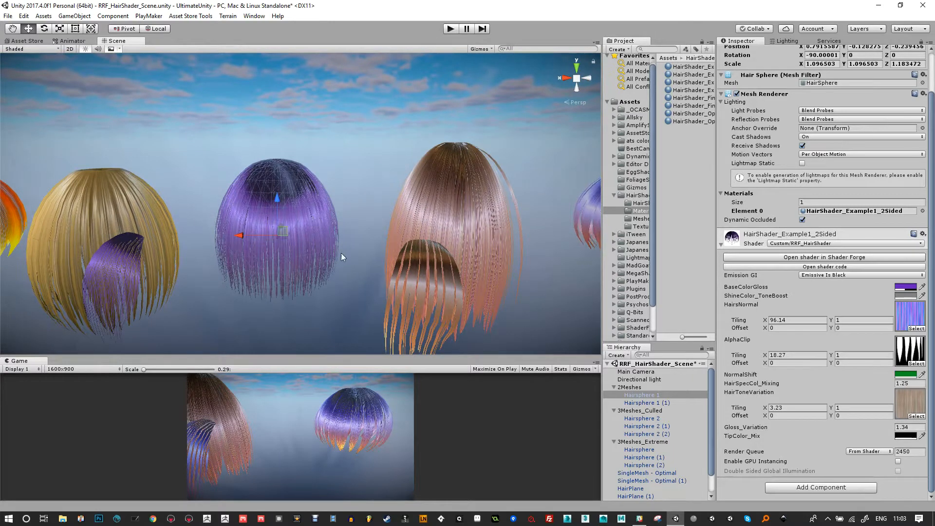
pyautogui.keyDown('alt'); pyautogui.moveTo(262, 264); pyautogui.dragTo(248, 240); pyautogui.keyUp('alt')
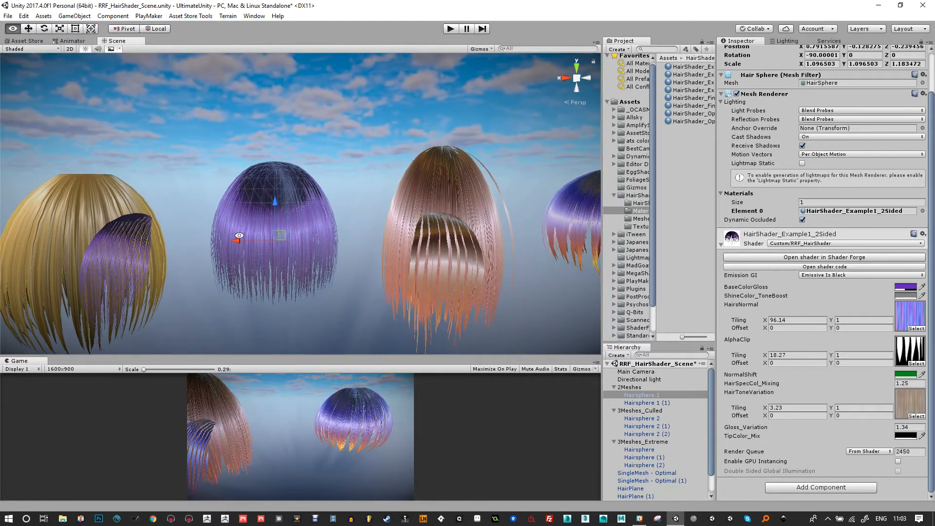
pyautogui.keyDown('alt'); pyautogui.moveTo(312, 157); pyautogui.dragTo(327, 237); pyautogui.keyUp('alt')
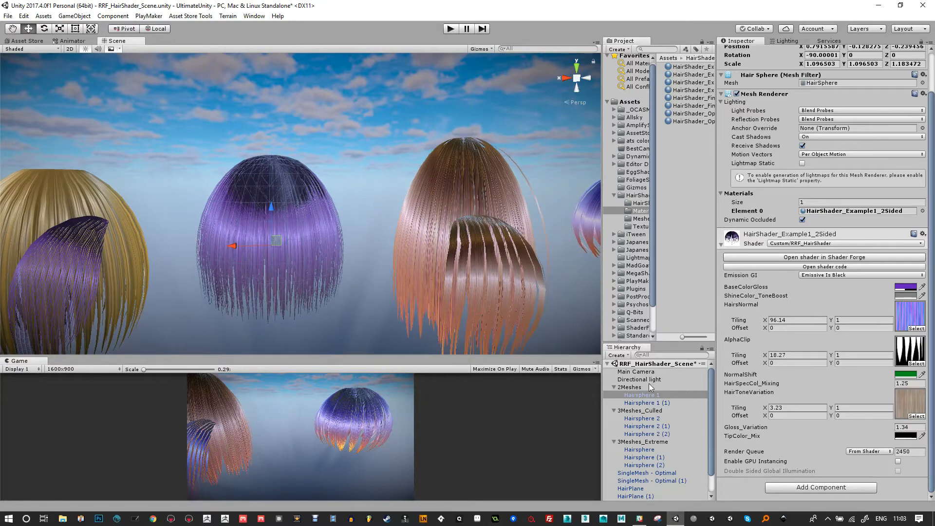
pyautogui.keyDown('alt'); pyautogui.moveTo(218, 233); pyautogui.dragTo(293, 271); pyautogui.keyUp('alt')
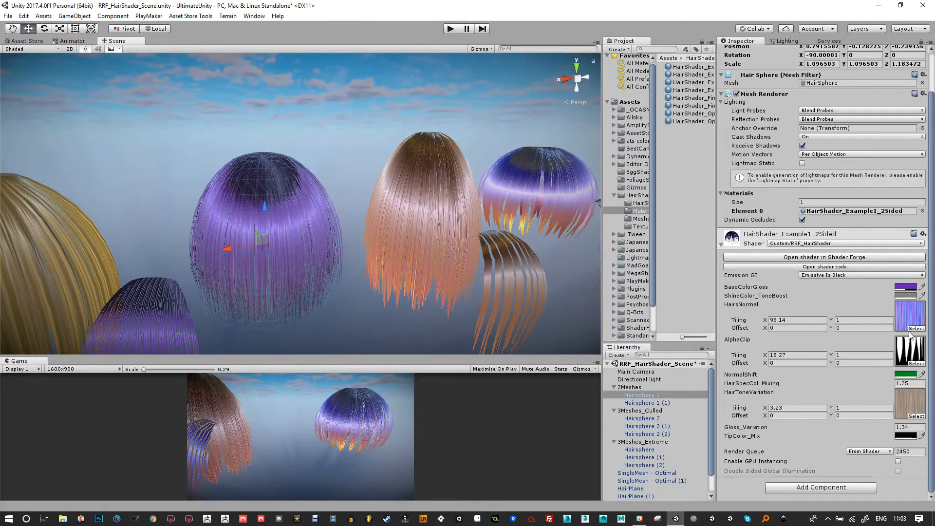
# - Try moving the purple hair's inner mesh out of the outer one to X 0.315, Z -0.698, and undo the move
pyautogui.keyDown('alt'); pyautogui.moveTo(324, 278); pyautogui.dragTo(299, 218); pyautogui.keyUp('alt')
pyautogui.click(288, 227)
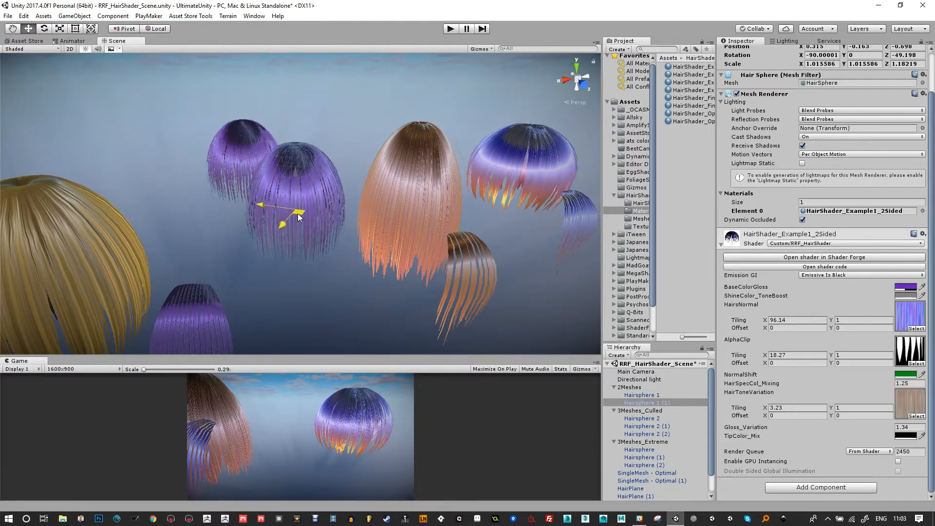
pyautogui.hotkey('ctrl', 'z')
# - Select Hairsphere 1 in the 2Meshes group, frame it and examine the purple hair from the side
pyautogui.click(649, 394)
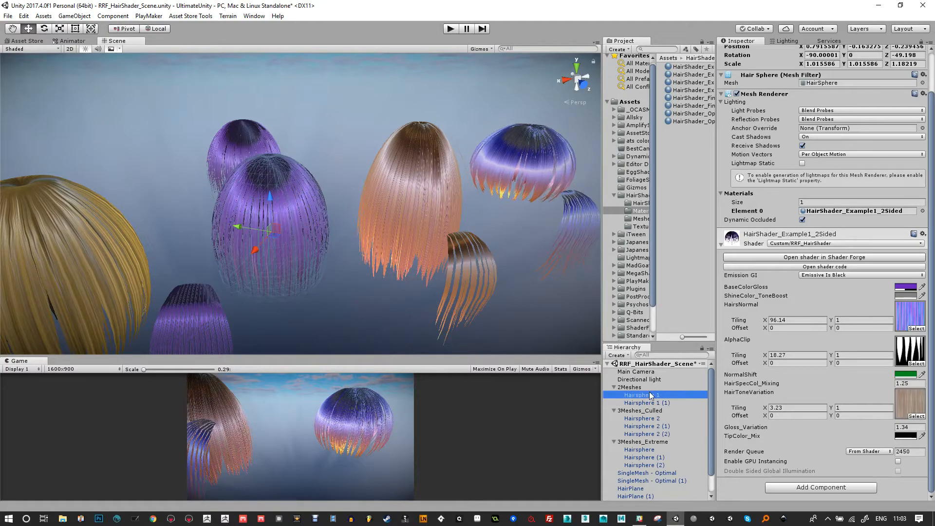
pyautogui.keyDown('alt'); pyautogui.moveTo(265, 204); pyautogui.dragTo(549, 202); pyautogui.keyUp('alt')
pyautogui.press('f')
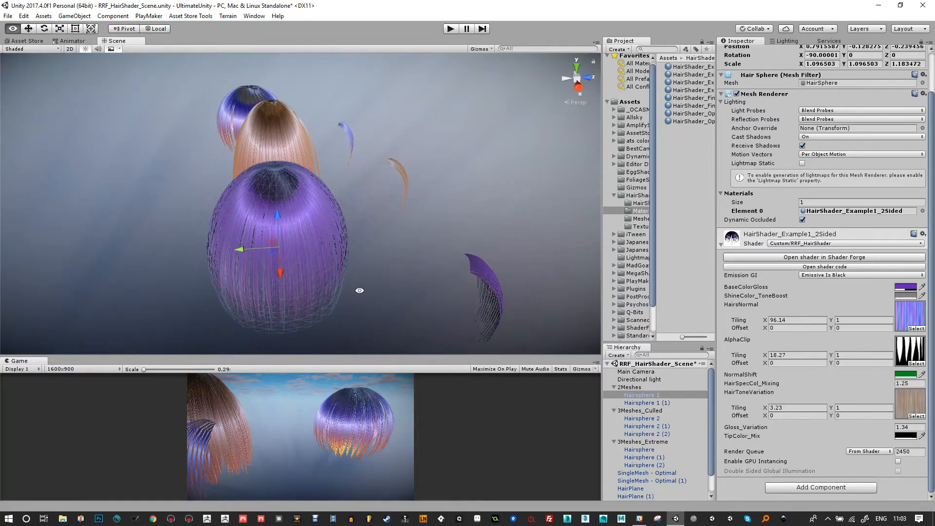
pyautogui.keyDown('alt'); pyautogui.moveTo(359, 291); pyautogui.dragTo(330, 265); pyautogui.keyUp('alt')
# - Select the purple hair plane and examine it with its HairShader_Example1_2Sided material settings
pyautogui.click(399, 320)
pyautogui.click(330, 265)
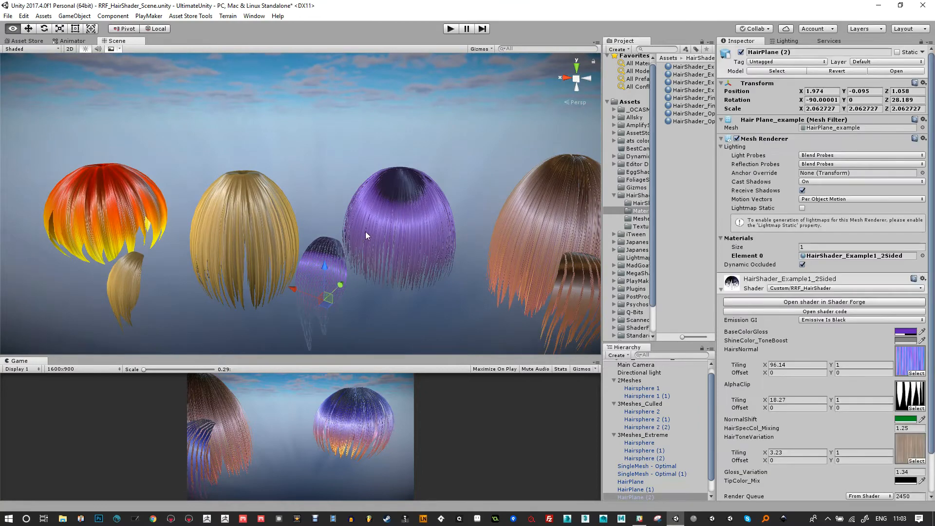
pyautogui.keyDown('alt'); pyautogui.moveTo(365, 232); pyautogui.dragTo(396, 256, button='right'); pyautogui.keyUp('alt')
pyautogui.keyDown('alt'); pyautogui.moveTo(396, 256); pyautogui.dragTo(423, 226); pyautogui.keyUp('alt')
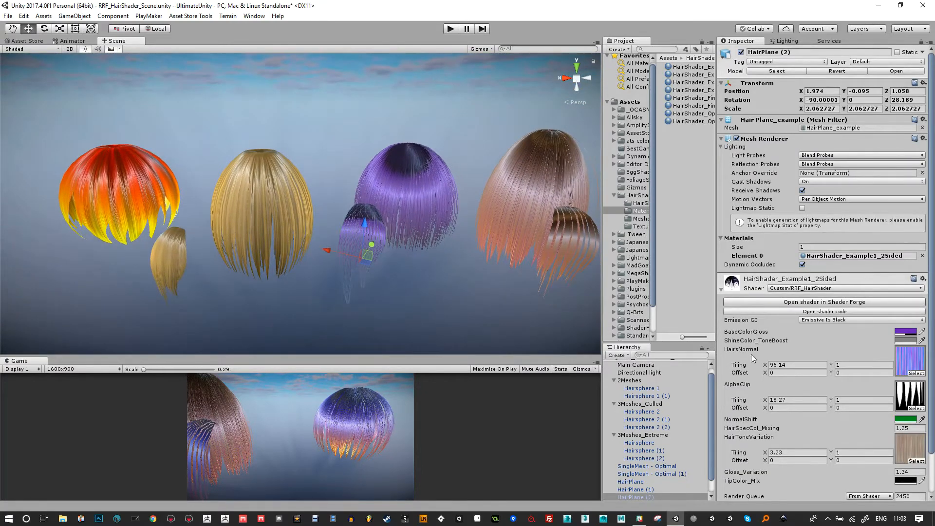
pyautogui.scroll(-2, 780, 331)
pyautogui.keyDown('alt'); pyautogui.moveTo(351, 208); pyautogui.dragTo(308, 167); pyautogui.keyUp('alt')
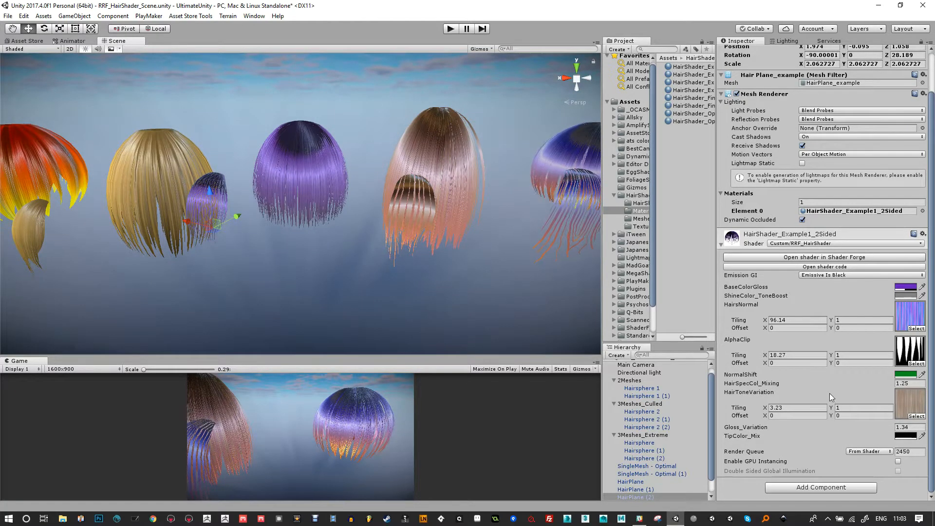
pyautogui.keyDown('alt'); pyautogui.moveTo(232, 288); pyautogui.dragTo(288, 200); pyautogui.keyUp('alt')
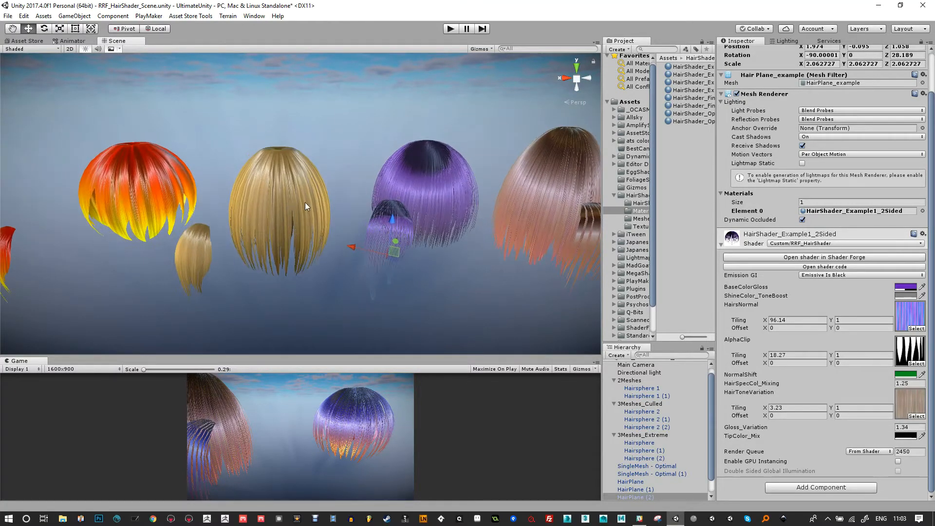
# - Select the blonde SingleMesh - Optimal hair, expand its HairShader_Optimal_Blonde material properties and view the hair up close
pyautogui.click(303, 201)
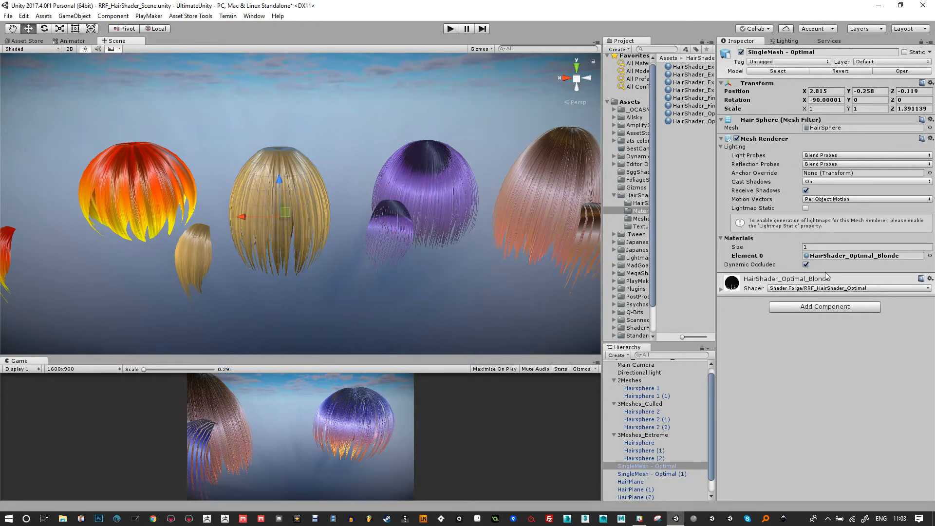
pyautogui.click(720, 290)
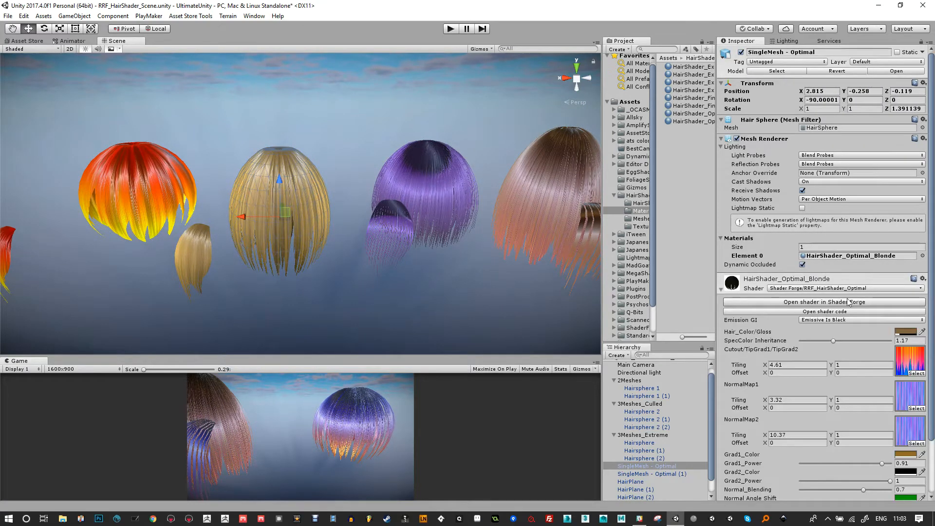
pyautogui.keyDown('alt'); pyautogui.moveTo(382, 282); pyautogui.dragTo(361, 246); pyautogui.keyUp('alt')
pyautogui.scroll(7, 343, 267)
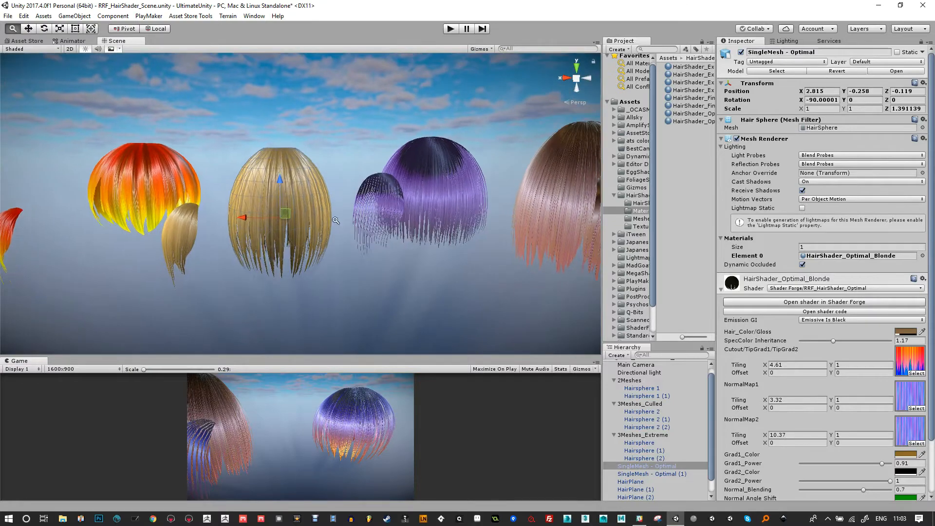
pyautogui.moveTo(335, 178); pyautogui.dragTo(358, 180, button='middle')
pyautogui.keyDown('alt'); pyautogui.moveTo(358, 179); pyautogui.dragTo(409, 267); pyautogui.keyUp('alt')
pyautogui.scroll(4, 366, 253)
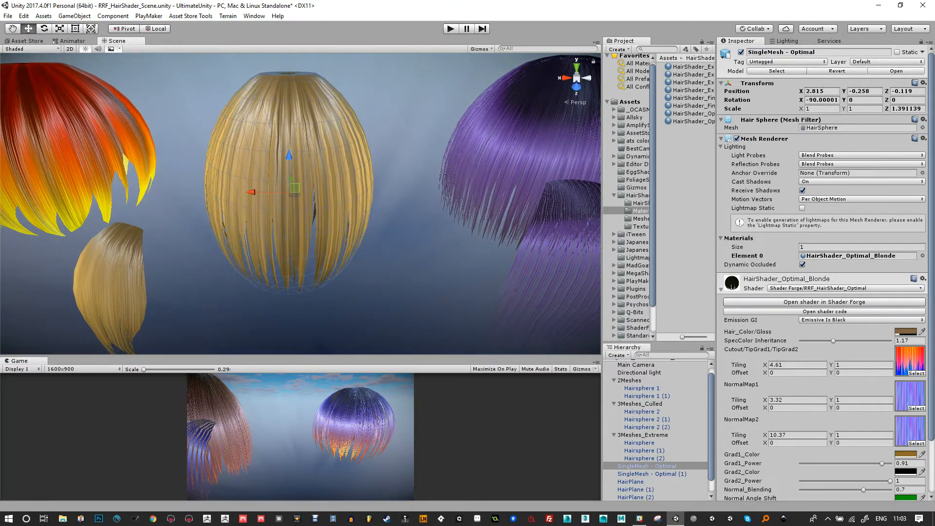
# - Try a dark grey Hair_Color/Gloss of 1C1C1C with alpha 95 and SpecColor Inheritance 1.04 on the Optimal Blonde material
pyautogui.click(907, 331)
pyautogui.moveTo(660, 295); pyautogui.dragTo(640, 310)
pyautogui.moveTo(651, 373)
pyautogui.mouseDown()
pyautogui.moveTo(714, 373)
pyautogui.moveTo(667, 373)
pyautogui.mouseUp()
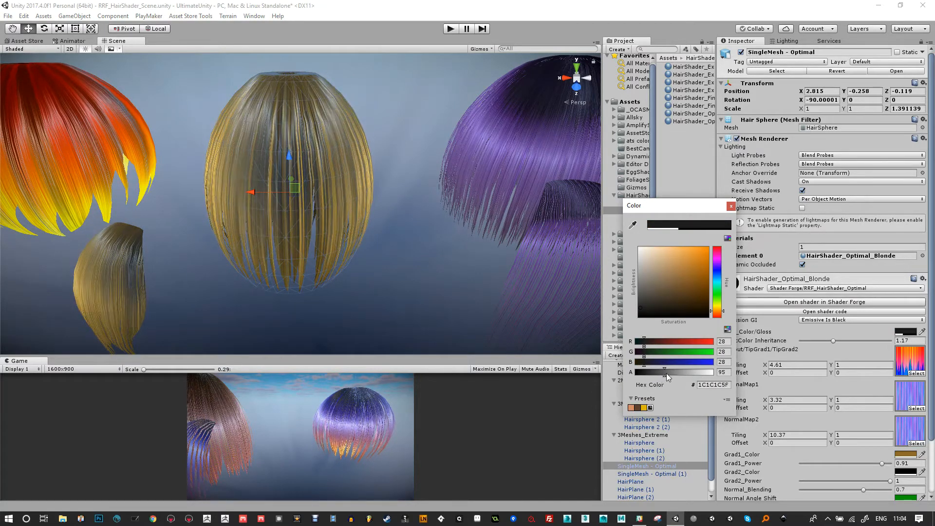
pyautogui.click(730, 207)
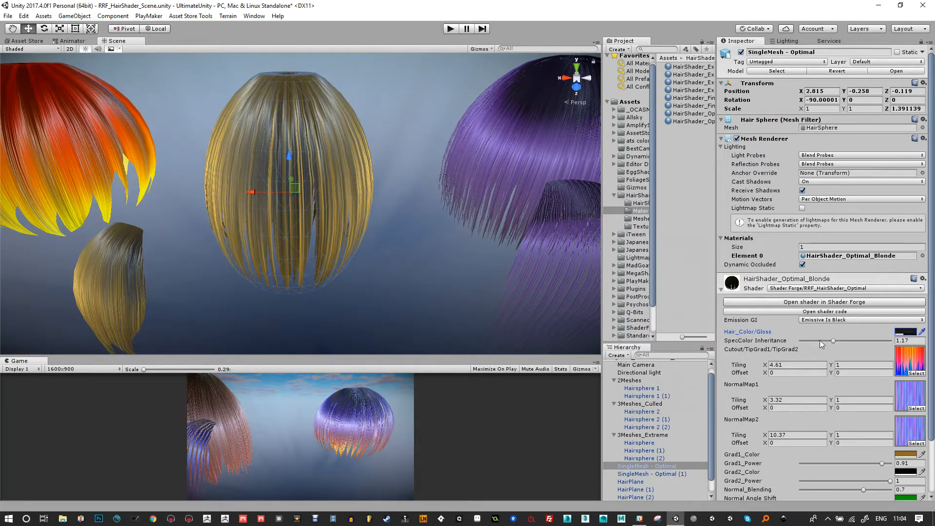
pyautogui.moveTo(834, 343)
pyautogui.mouseDown()
pyautogui.moveTo(820, 343)
pyautogui.moveTo(861, 345)
pyautogui.moveTo(818, 348)
pyautogui.moveTo(833, 350)
pyautogui.mouseUp()
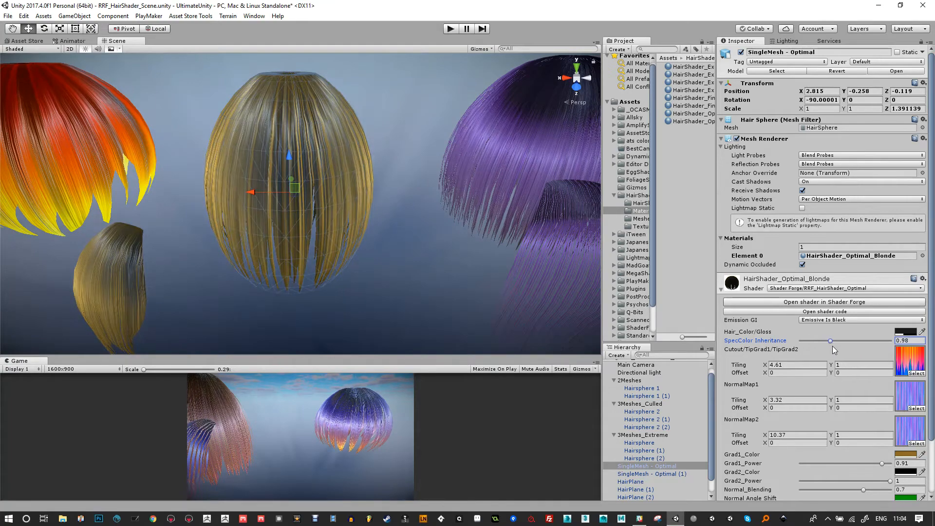
pyautogui.moveTo(373, 259)
pyautogui.keyDown('alt'); pyautogui.mouseDown()
pyautogui.moveTo(331, 202)
pyautogui.moveTo(365, 252)
pyautogui.mouseUp(); pyautogui.keyUp('alt')
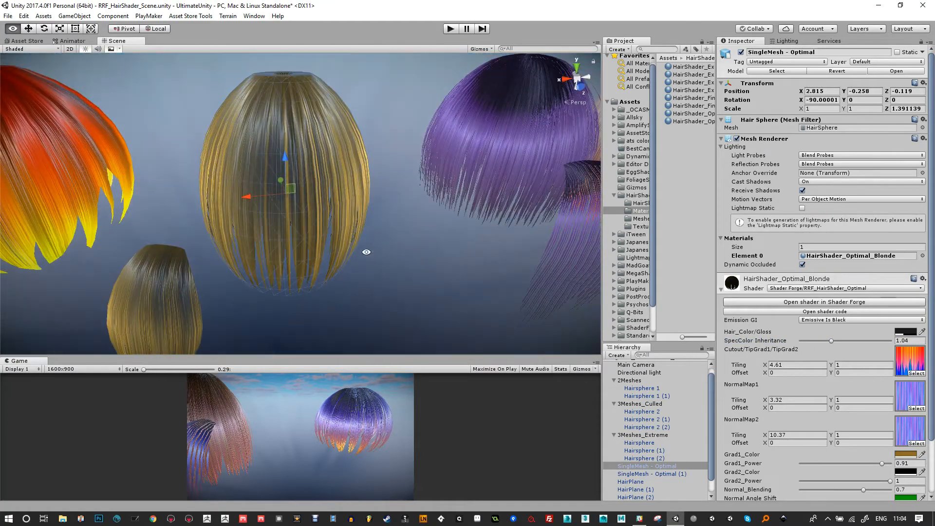
pyautogui.keyDown('alt'); pyautogui.moveTo(365, 252); pyautogui.dragTo(428, 309, button='right'); pyautogui.keyUp('alt')
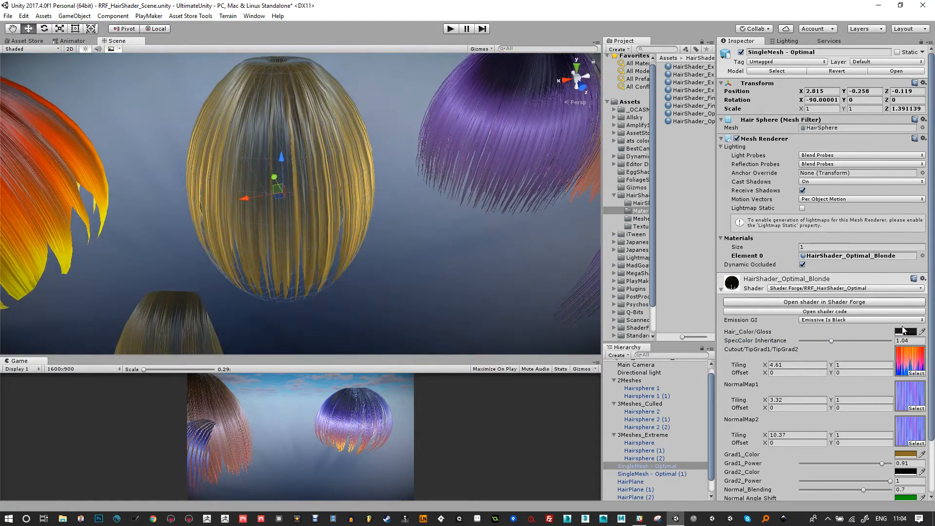
# - Set the Optimal Blonde material's Hair_Color/Gloss to brown 624323 with alpha 100 and its SpecColor Inheritance to 0.43
pyautogui.click(904, 331)
pyautogui.moveTo(721, 315); pyautogui.dragTo(718, 311)
pyautogui.moveTo(672, 287)
pyautogui.mouseDown()
pyautogui.moveTo(666, 282)
pyautogui.moveTo(682, 290)
pyautogui.mouseUp()
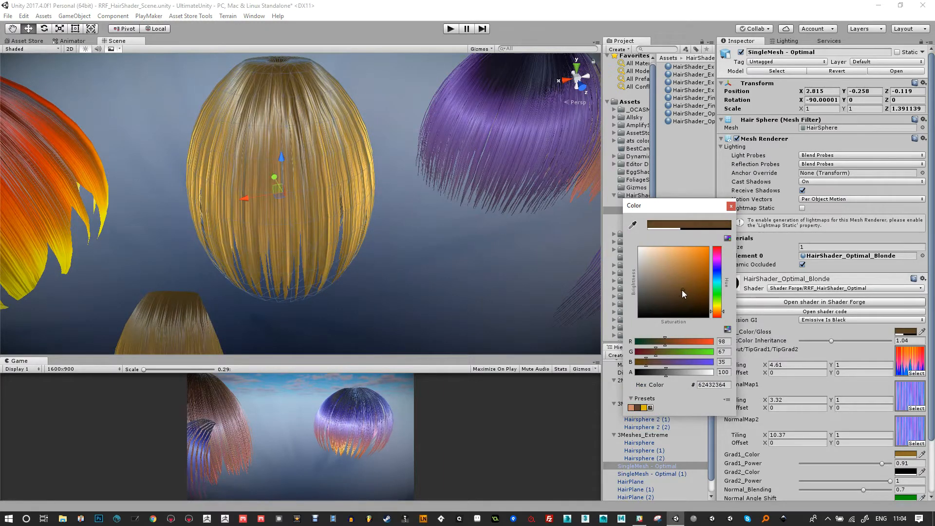
pyautogui.click(731, 207)
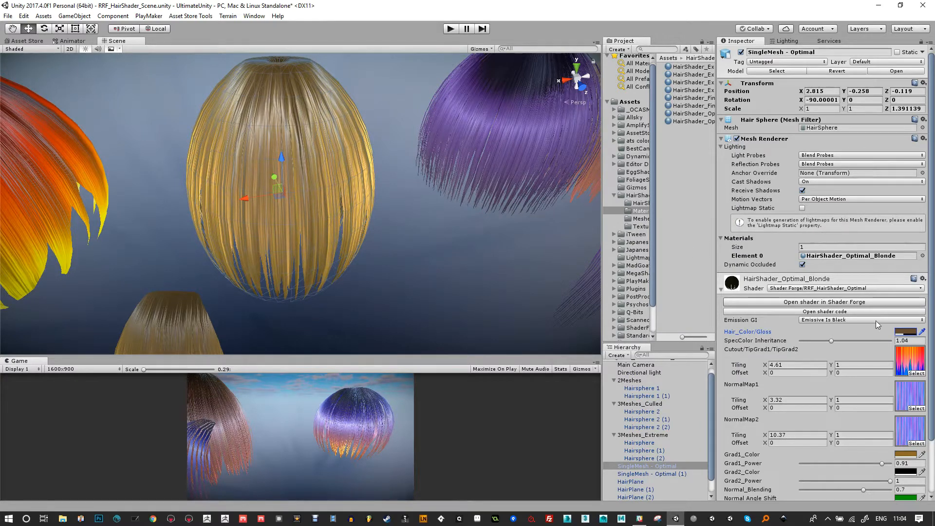
pyautogui.moveTo(831, 342); pyautogui.dragTo(823, 341)
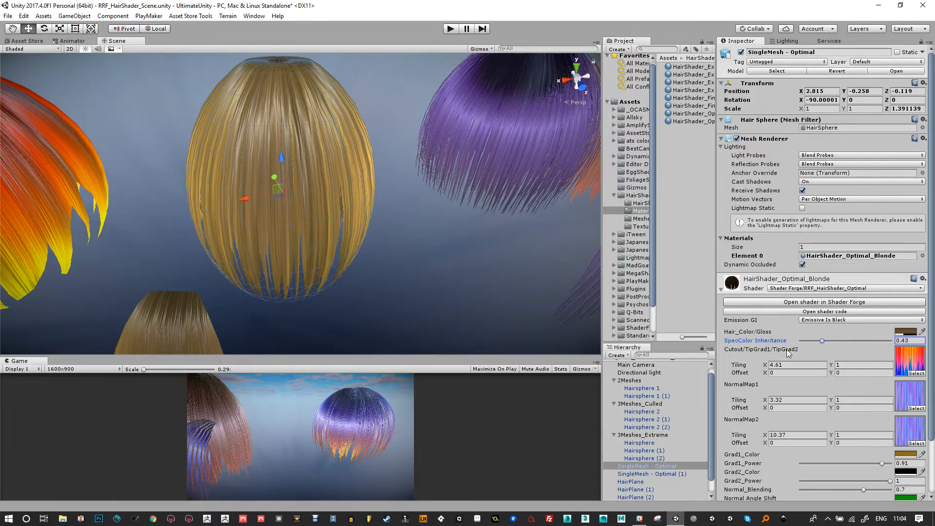
# - Locate the Optimal Blonde material's Cutout/TipGrad texture in the project and open AlphaTest 4 in the image viewer
pyautogui.click(913, 367)
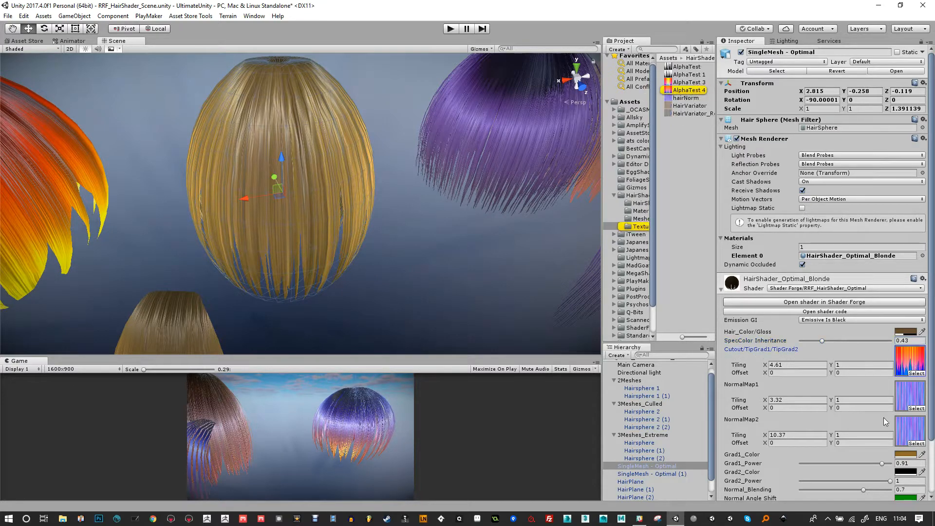
pyautogui.click(670, 91)
pyautogui.click(669, 84)
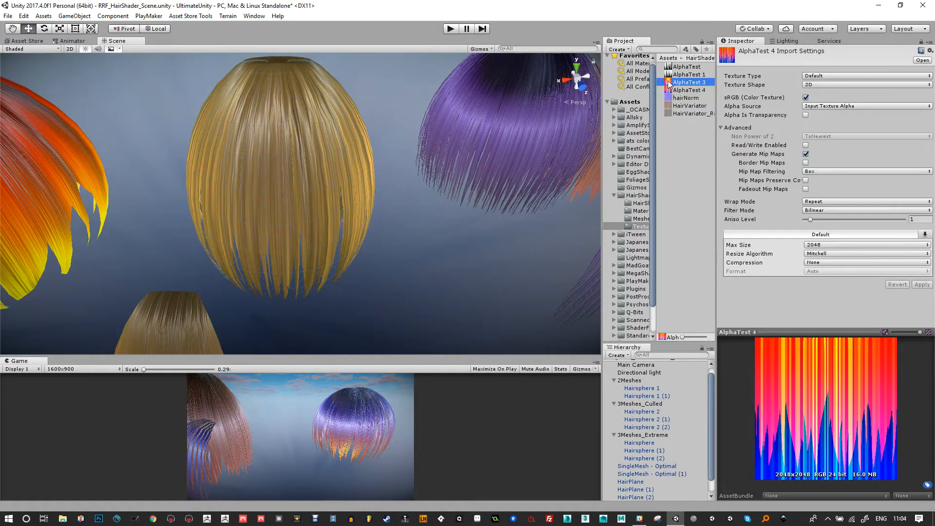
pyautogui.click(670, 91)
pyautogui.doubleClick(670, 92)
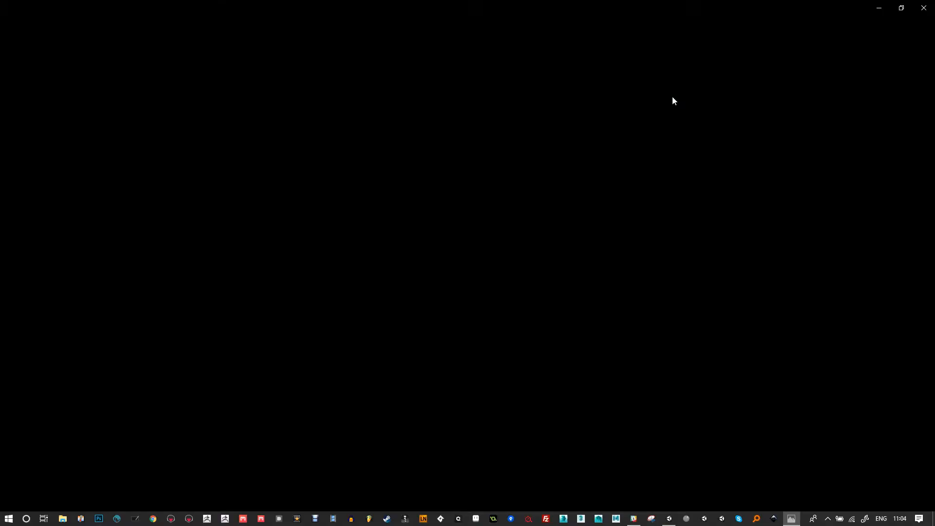
# - Open the AlphaTest 4.png texture from the image viewer in Adobe Photoshop CC 2018
pyautogui.click(923, 35)
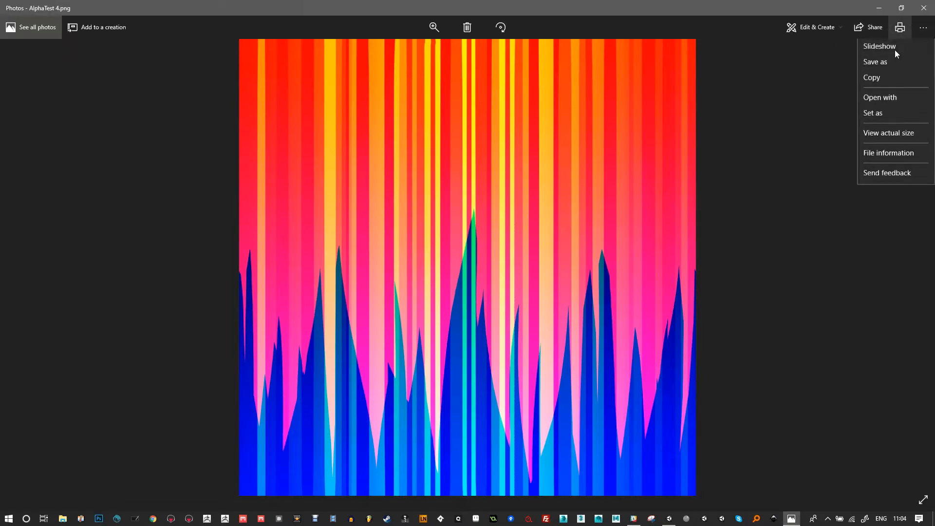
pyautogui.click(875, 102)
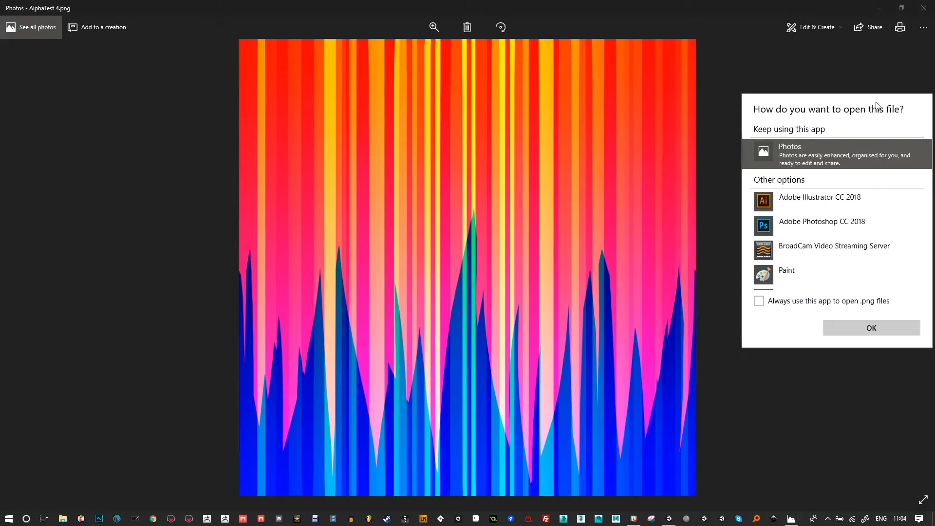
pyautogui.click(792, 225)
pyautogui.click(870, 335)
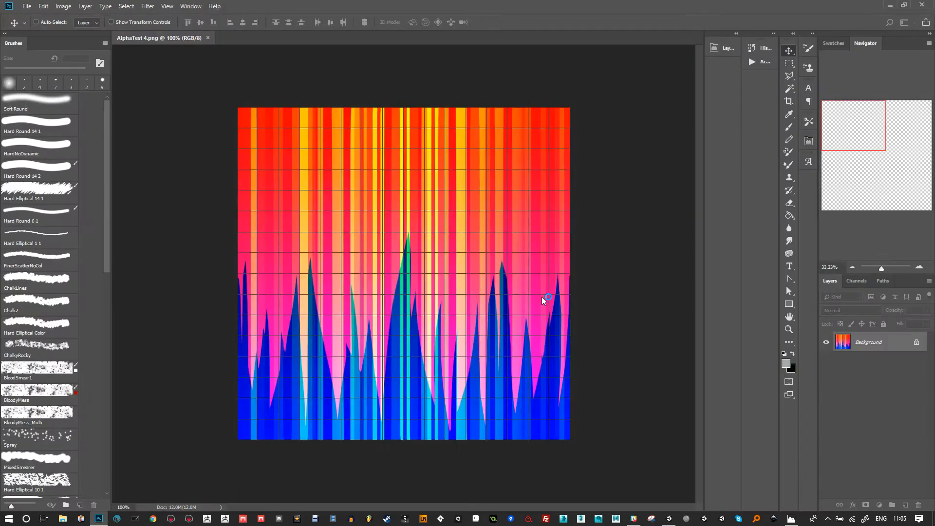
# - View the Red, Green and Blue channels of AlphaTest 4.png one at a time
pyautogui.click(856, 280)
pyautogui.click(853, 316)
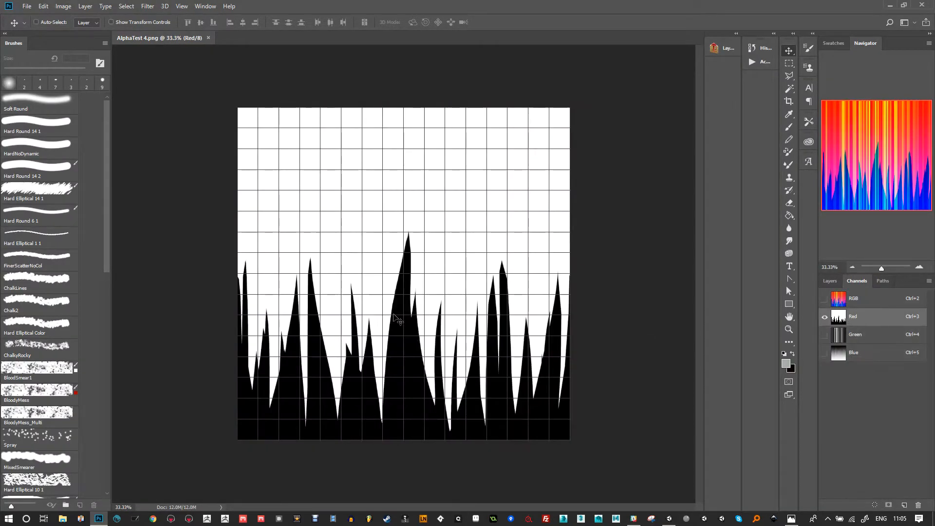
pyautogui.click(856, 338)
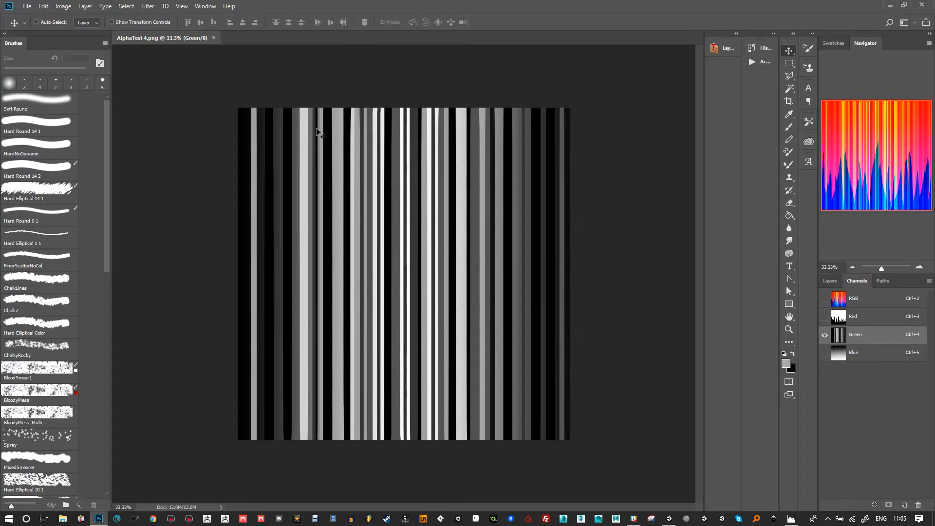
pyautogui.click(824, 353)
pyautogui.click(825, 335)
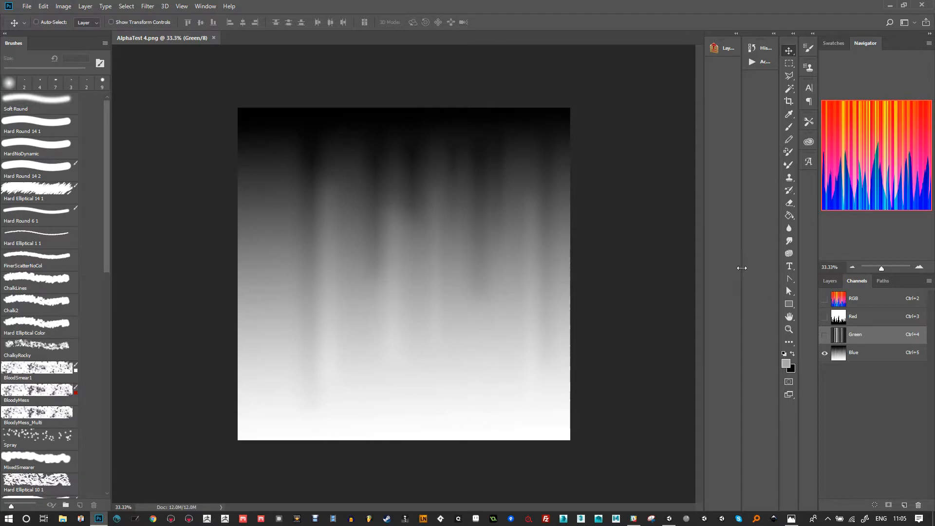
pyautogui.click(845, 358)
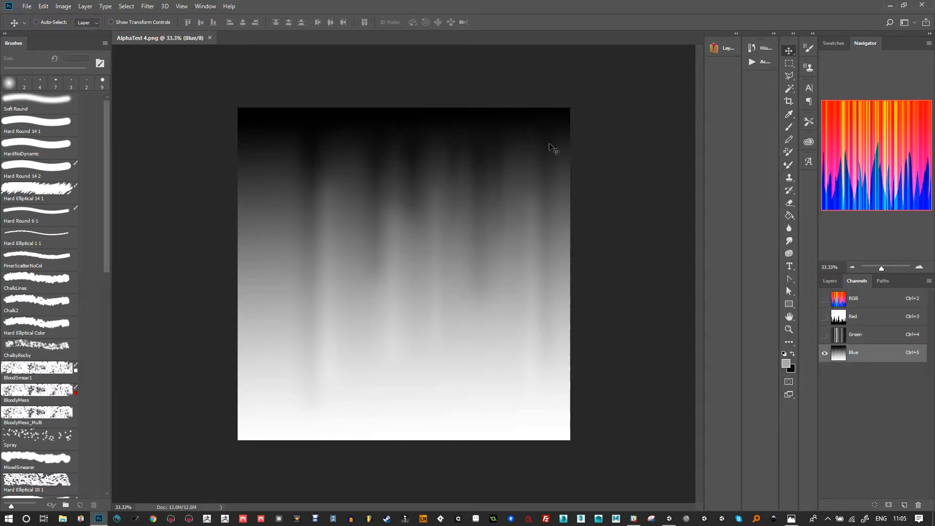
# - Switch back to Unity, select the blonde SingleMesh - Optimal hair and set its Cutout/TipGrad1/TipGrad2 tiling X to 3.7
pyautogui.hotkey('alt', 'Tab')
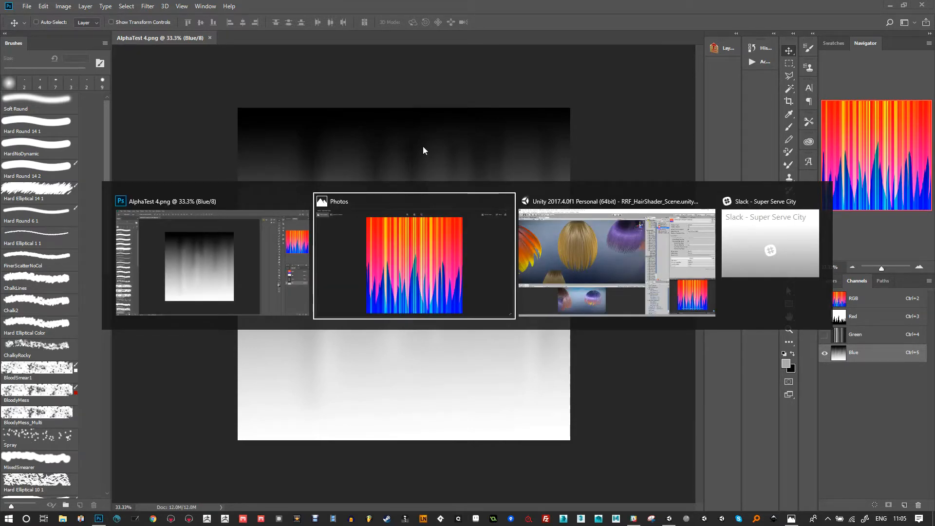
pyautogui.click(580, 232)
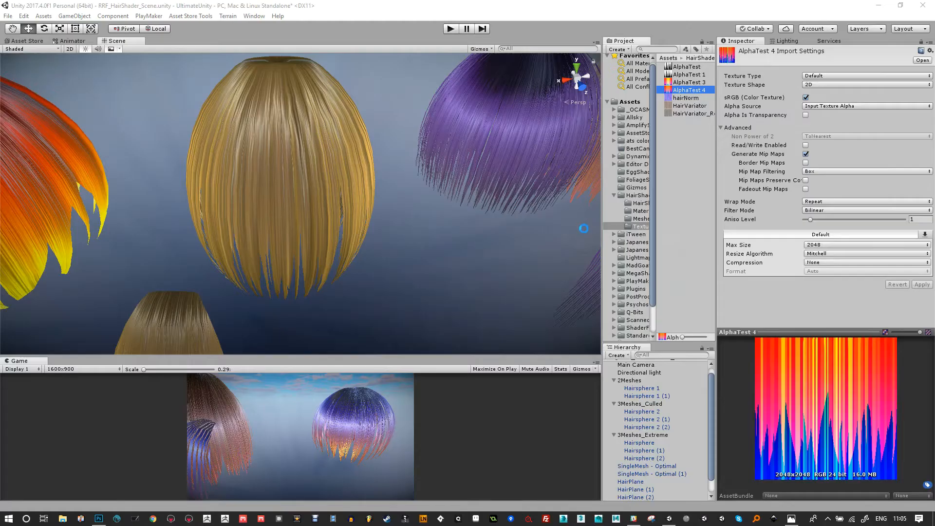
pyautogui.click(296, 186)
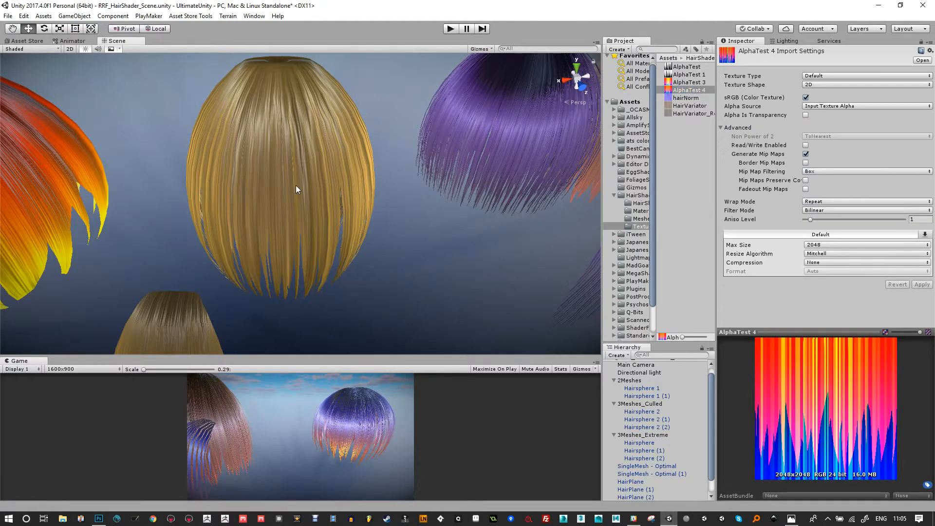
pyautogui.scroll(-2, 802, 331)
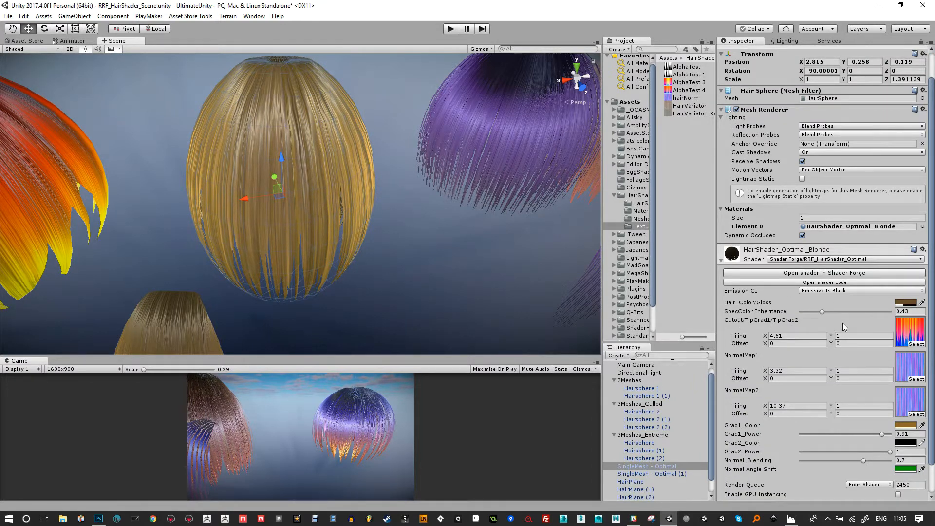
pyautogui.moveTo(767, 337)
pyautogui.mouseDown()
pyautogui.moveTo(753, 338)
pyautogui.moveTo(767, 342)
pyautogui.mouseUp()
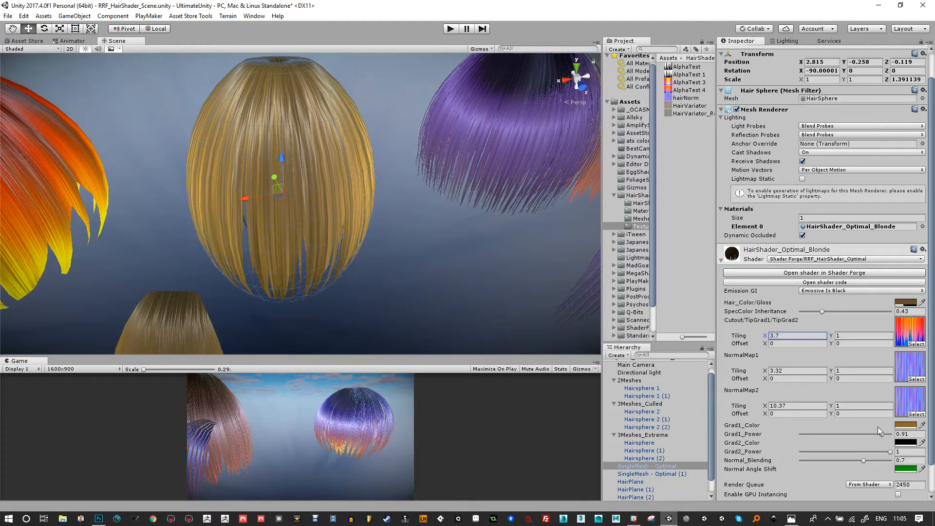
# - Relate the Optimal Blonde Grad1_Color setting to the Green channel of AlphaTest 4.png in Photoshop, and return to Unity
pyautogui.click(903, 426)
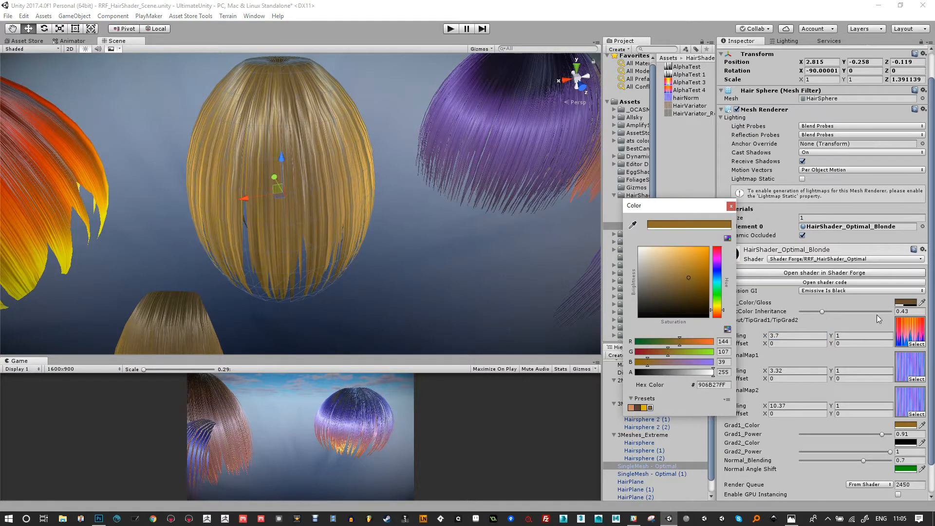
pyautogui.click(100, 518)
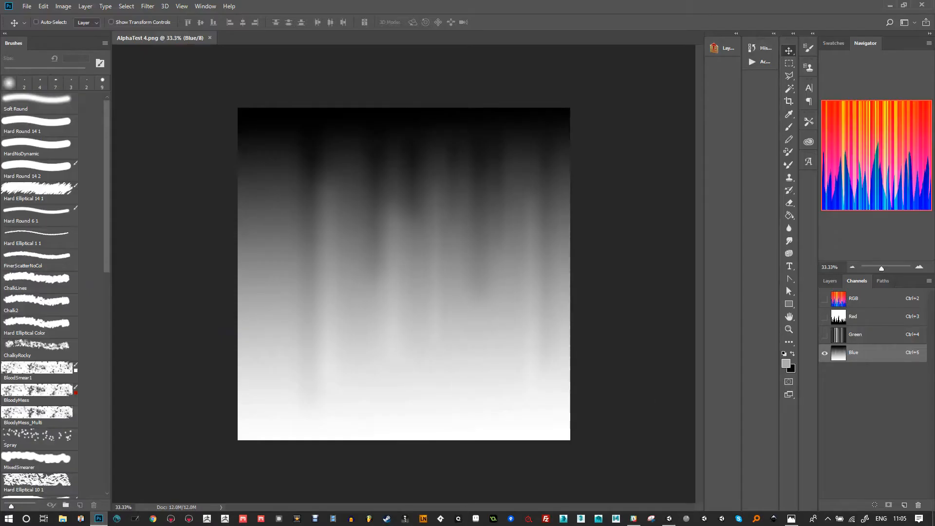
pyautogui.click(840, 337)
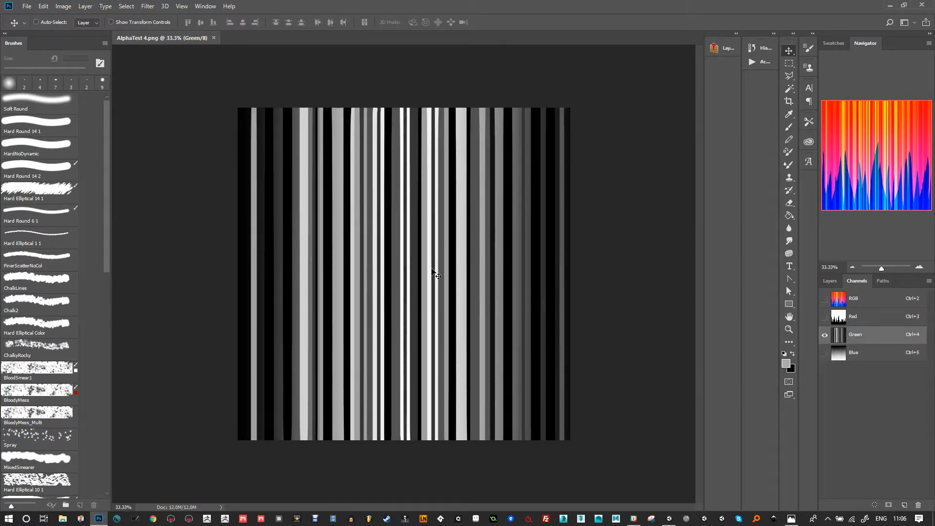
pyautogui.hotkey('alt', 'Tab')
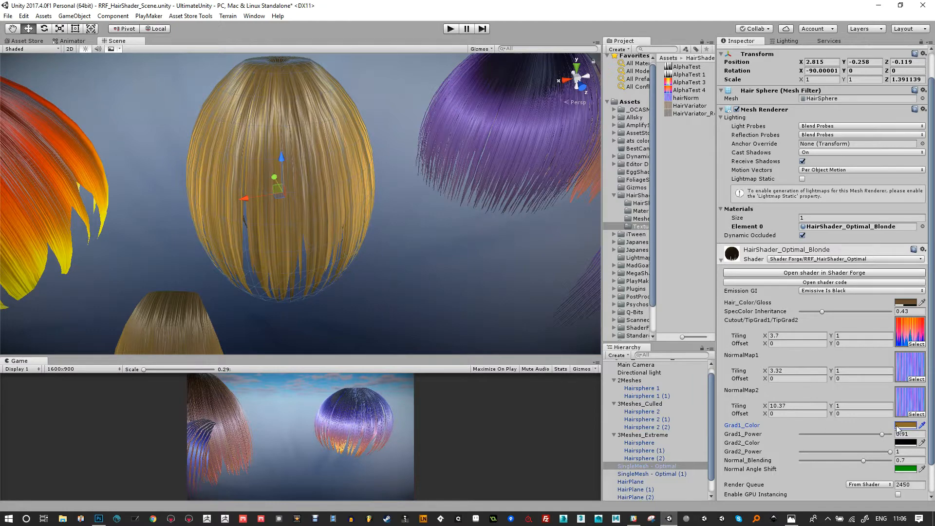
# - Set the Optimal Blonde material's Grad1_Color to a more saturated orange-brown and its Grad1_Power to 0.801
pyautogui.click(905, 425)
pyautogui.moveTo(699, 278)
pyautogui.mouseDown()
pyautogui.moveTo(691, 289)
pyautogui.moveTo(709, 281)
pyautogui.mouseUp()
pyautogui.click(731, 207)
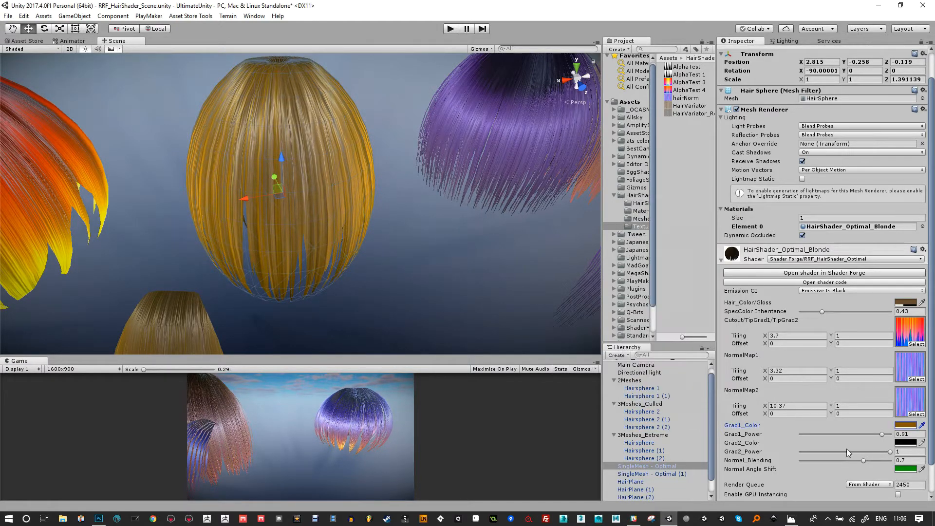
pyautogui.click(873, 434)
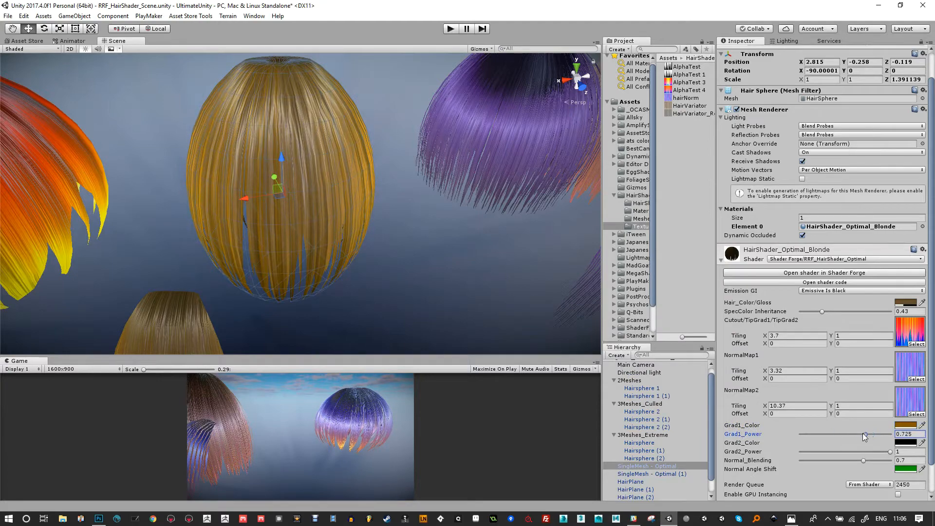
pyautogui.keyDown('alt'); pyautogui.moveTo(250, 227); pyautogui.dragTo(225, 211); pyautogui.keyUp('alt')
pyautogui.keyDown('alt'); pyautogui.moveTo(307, 273); pyautogui.dragTo(345, 283, button='right'); pyautogui.keyUp('alt')
pyautogui.keyDown('alt'); pyautogui.moveTo(344, 283); pyautogui.dragTo(324, 156); pyautogui.keyUp('alt')
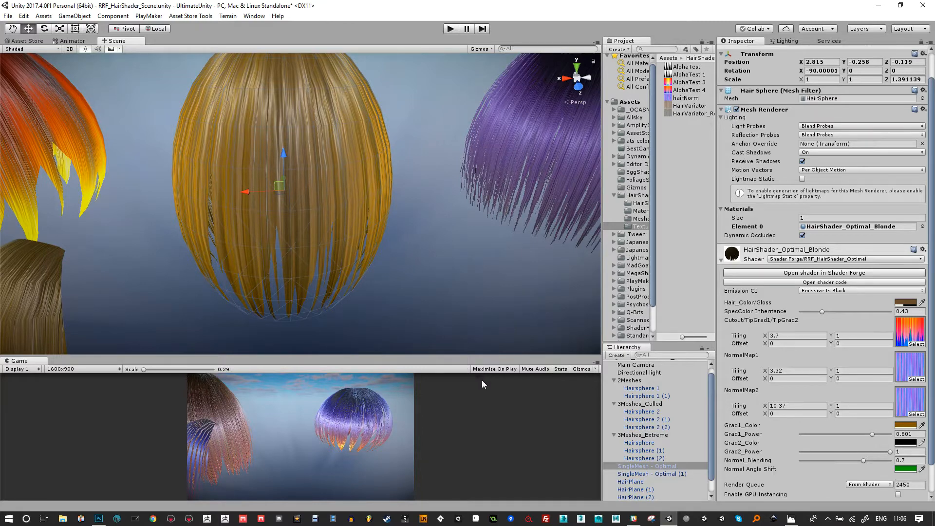
# - Try a dark red Grad2_Color of 851414 on the Optimal Blonde material
pyautogui.click(905, 443)
pyautogui.moveTo(692, 304); pyautogui.dragTo(697, 280)
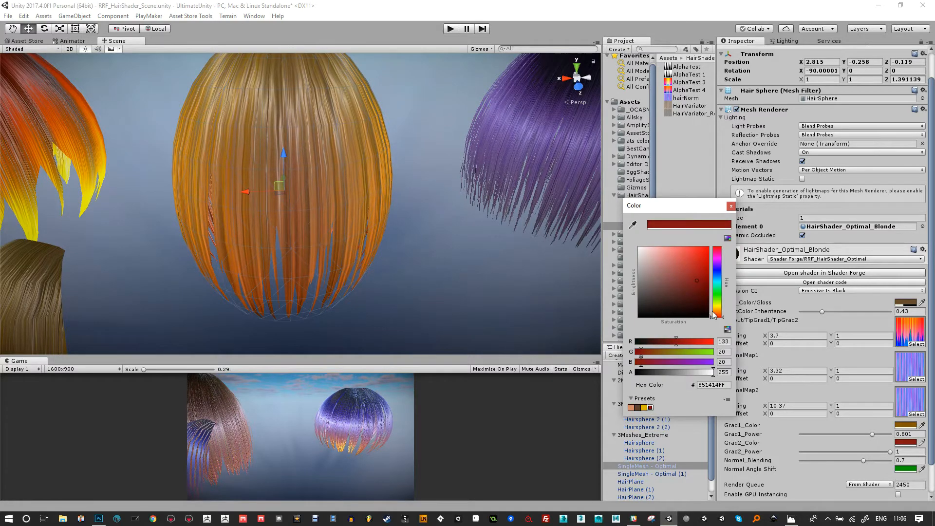
pyautogui.click(731, 206)
# - Examine the Blue channel of AlphaTest 4.png in Photoshop as the second gradient mask, and return to Unity
pyautogui.click(98, 518)
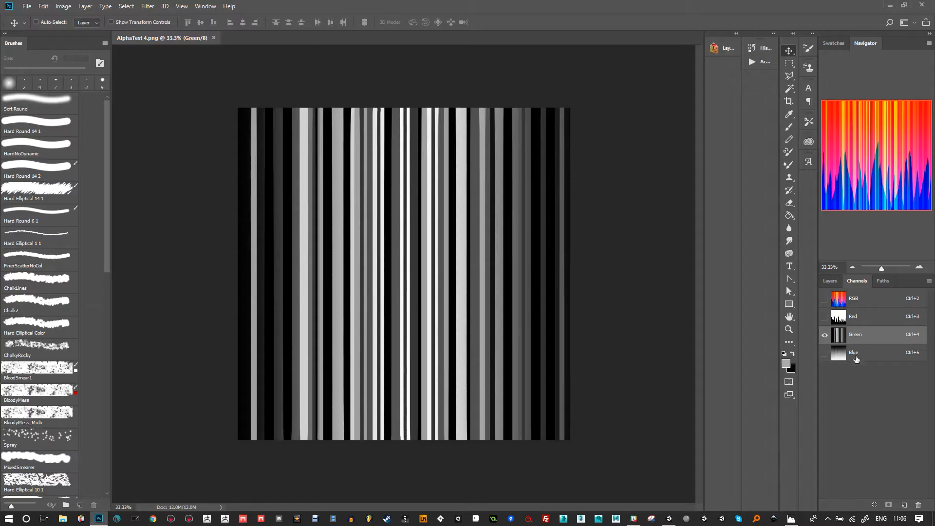
pyautogui.hotkey('ctrl', '5')
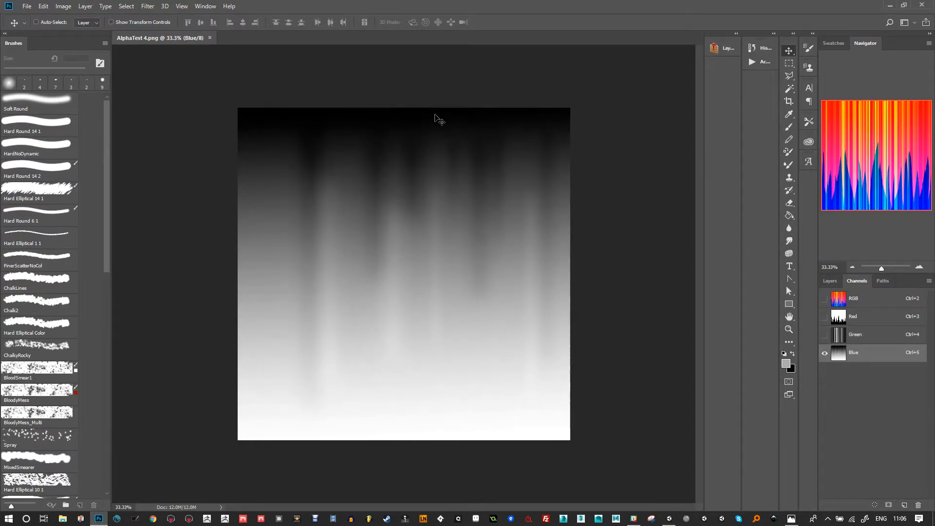
pyautogui.hotkey('alt', 'Tab')
# - Set the Optimal Blonde material's Grad2_Color to blue 0700D8 and test its Grad2_Power, leaving it at 1
pyautogui.click(906, 443)
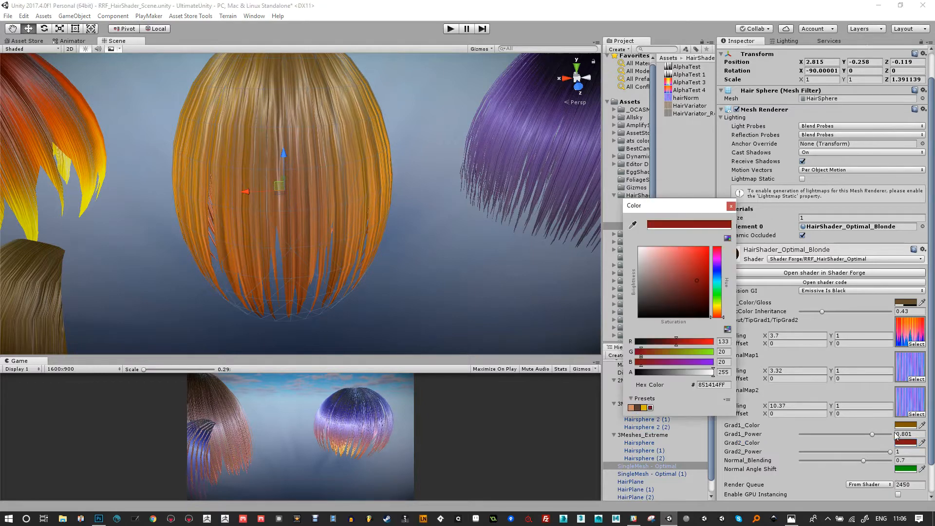
pyautogui.moveTo(694, 264)
pyautogui.mouseDown()
pyautogui.moveTo(711, 262)
pyautogui.moveTo(717, 273)
pyautogui.moveTo(711, 261)
pyautogui.mouseUp()
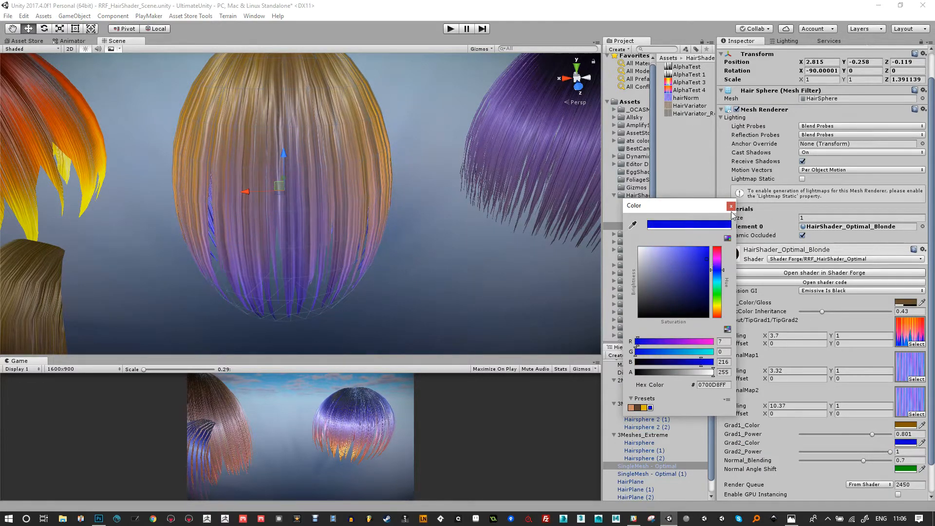
pyautogui.click(731, 207)
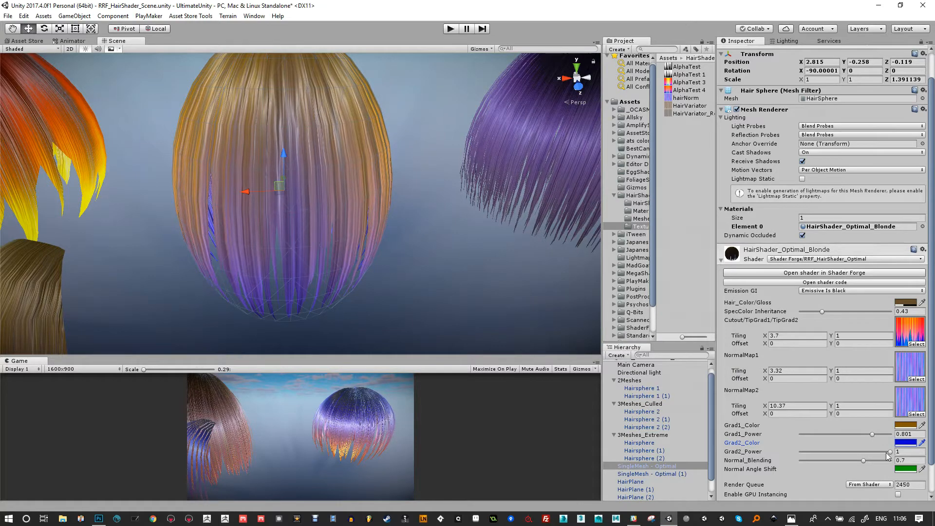
pyautogui.moveTo(887, 452)
pyautogui.mouseDown()
pyautogui.moveTo(814, 454)
pyautogui.moveTo(891, 450)
pyautogui.mouseUp()
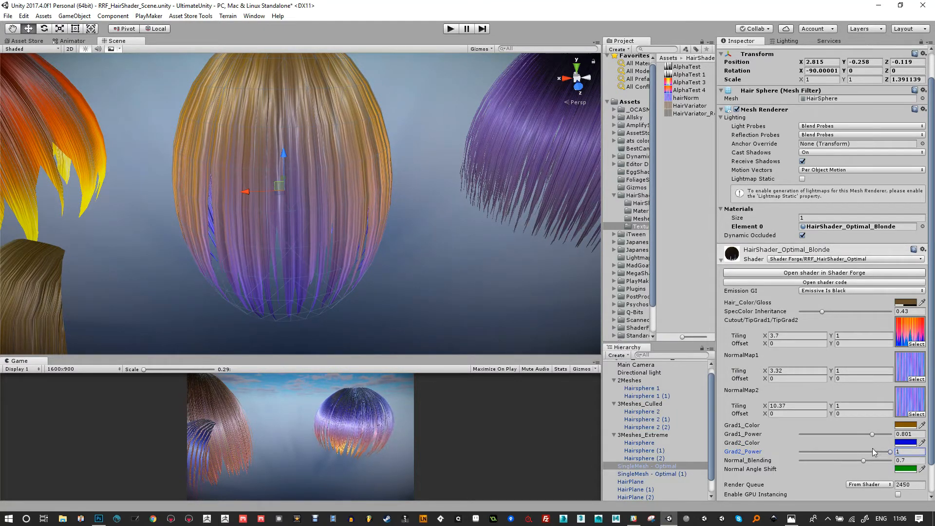
pyautogui.moveTo(887, 450); pyautogui.dragTo(921, 454)
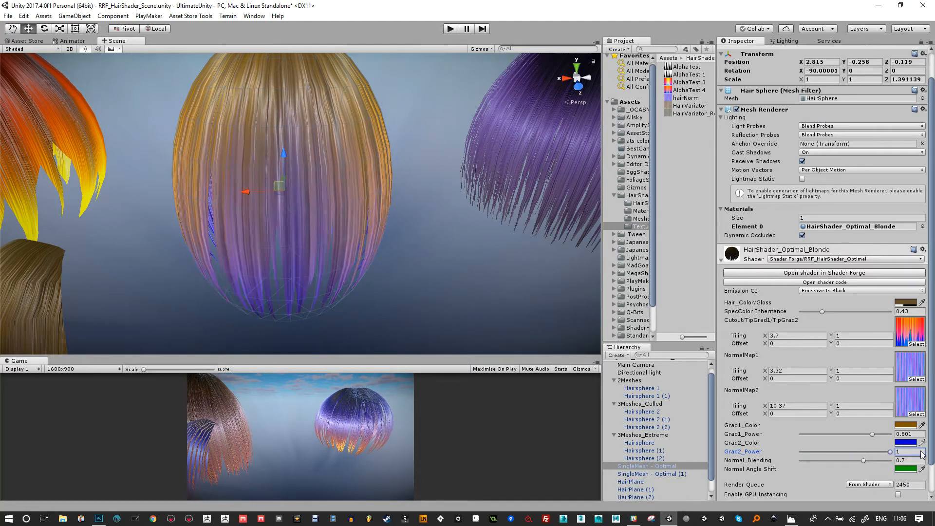
# - Set the Optimal Blonde material's Normal_Blending to 0.651 and its NormalMap2 tiling X to 10
pyautogui.moveTo(864, 460)
pyautogui.mouseDown()
pyautogui.moveTo(878, 463)
pyautogui.moveTo(834, 462)
pyautogui.moveTo(858, 460)
pyautogui.mouseUp()
pyautogui.click(870, 463)
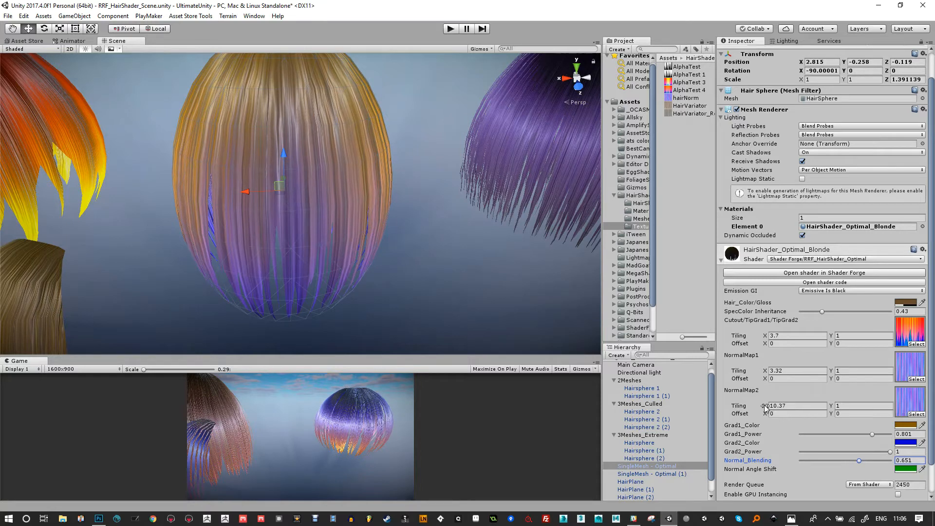
pyautogui.moveTo(765, 407)
pyautogui.mouseDown()
pyautogui.moveTo(779, 410)
pyautogui.moveTo(766, 409)
pyautogui.mouseUp()
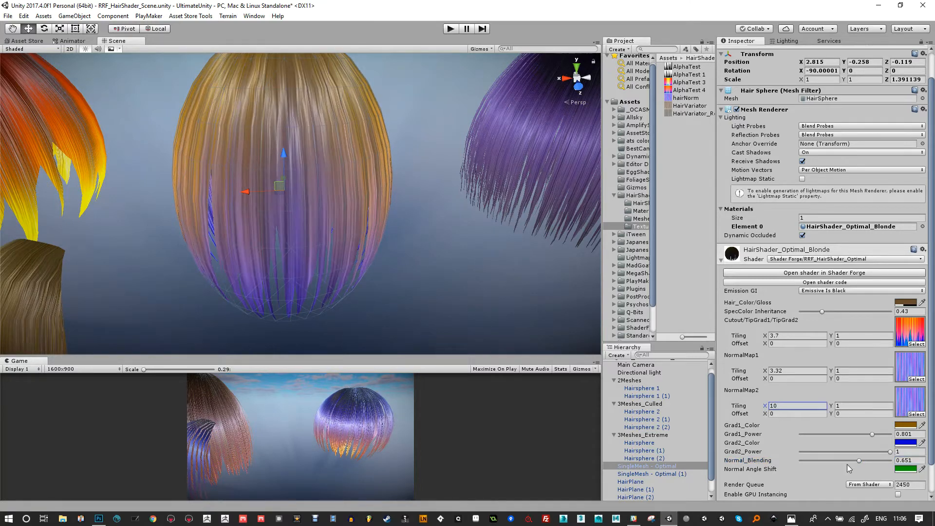
# - Try lower Normal_Blending values of 0.466 and 0.112 and inspect the hair's highlights from different angles
pyautogui.click(844, 461)
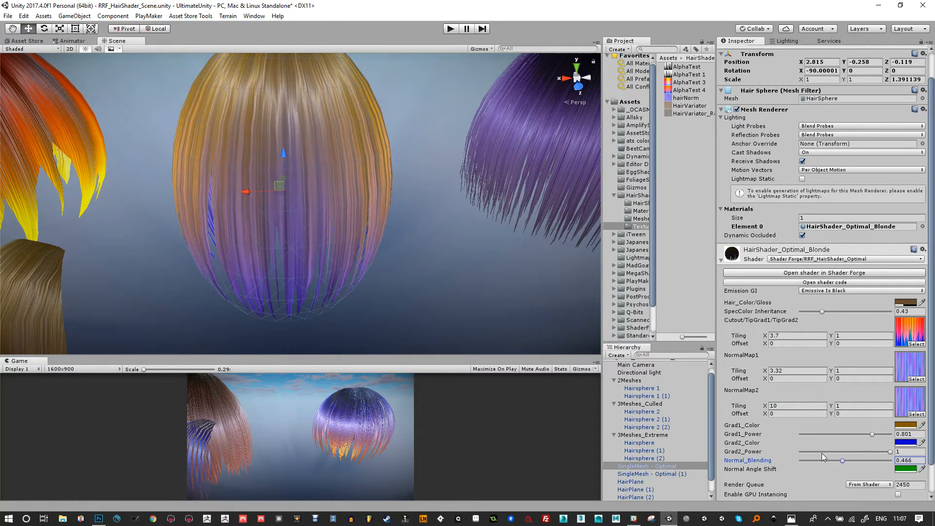
pyautogui.moveTo(822, 455)
pyautogui.mouseDown()
pyautogui.moveTo(791, 454)
pyautogui.moveTo(826, 454)
pyautogui.moveTo(810, 454)
pyautogui.mouseUp()
pyautogui.keyDown('alt'); pyautogui.moveTo(373, 270); pyautogui.dragTo(361, 188, button='right'); pyautogui.keyUp('alt')
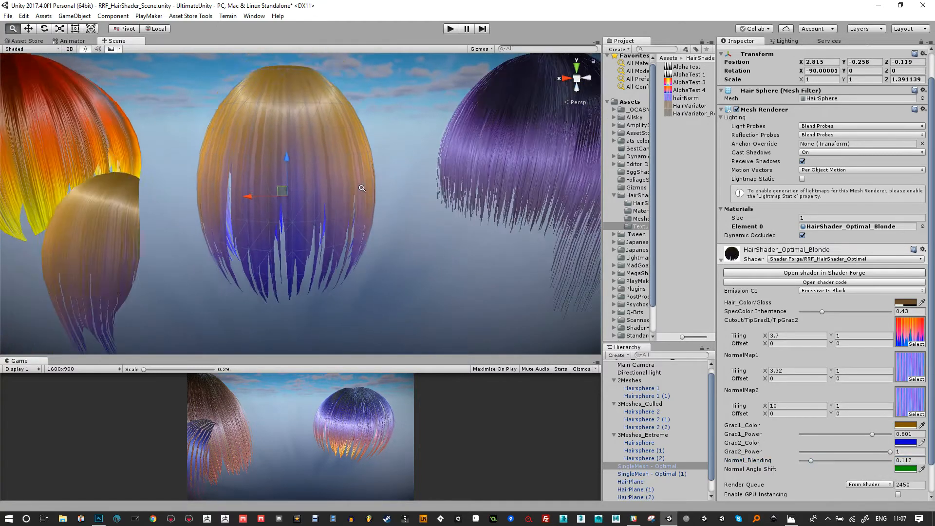
pyautogui.keyDown('alt'); pyautogui.moveTo(315, 148); pyautogui.dragTo(347, 206); pyautogui.keyUp('alt')
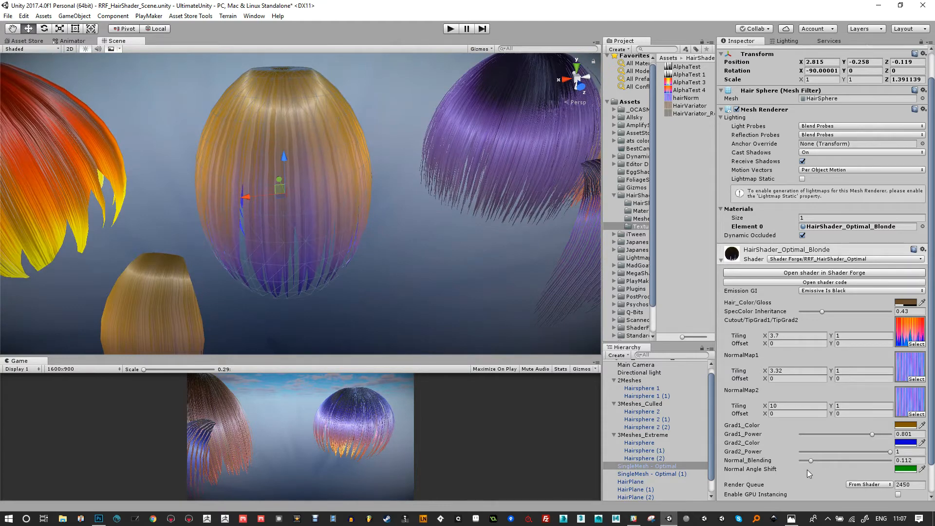
# - Set the Optimal Blonde material's Normal_Blending to 0.788 and its Hair_Color/Gloss alpha to 28
pyautogui.moveTo(810, 460); pyautogui.dragTo(870, 458)
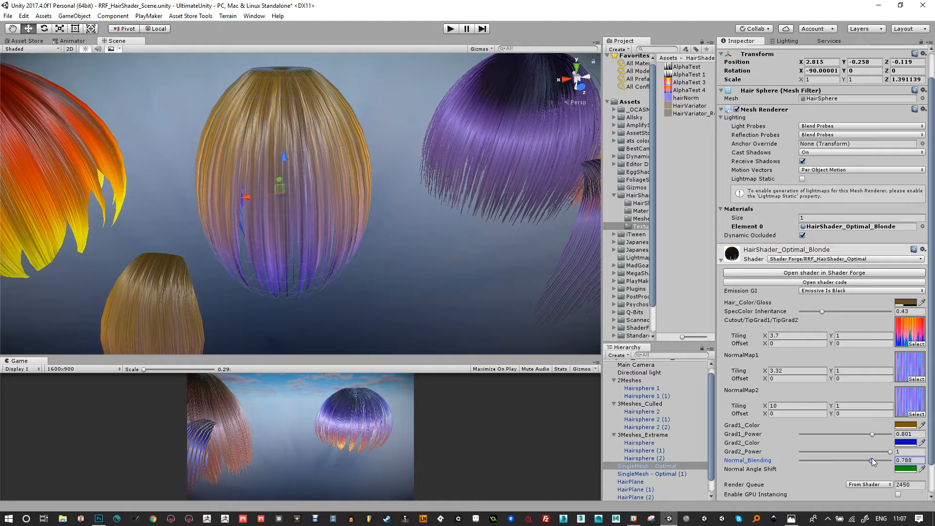
pyautogui.click(906, 303)
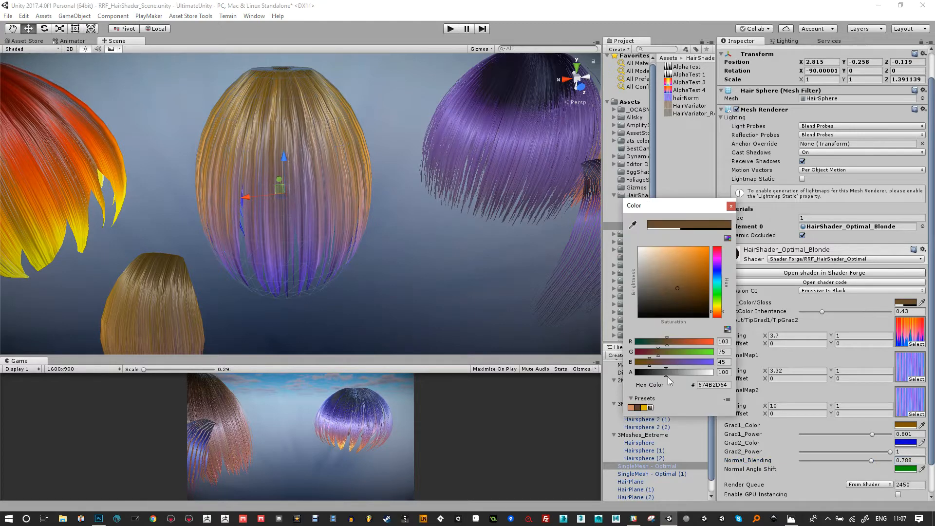
pyautogui.moveTo(668, 373)
pyautogui.mouseDown()
pyautogui.moveTo(645, 372)
pyautogui.moveTo(684, 373)
pyautogui.moveTo(644, 374)
pyautogui.mouseUp()
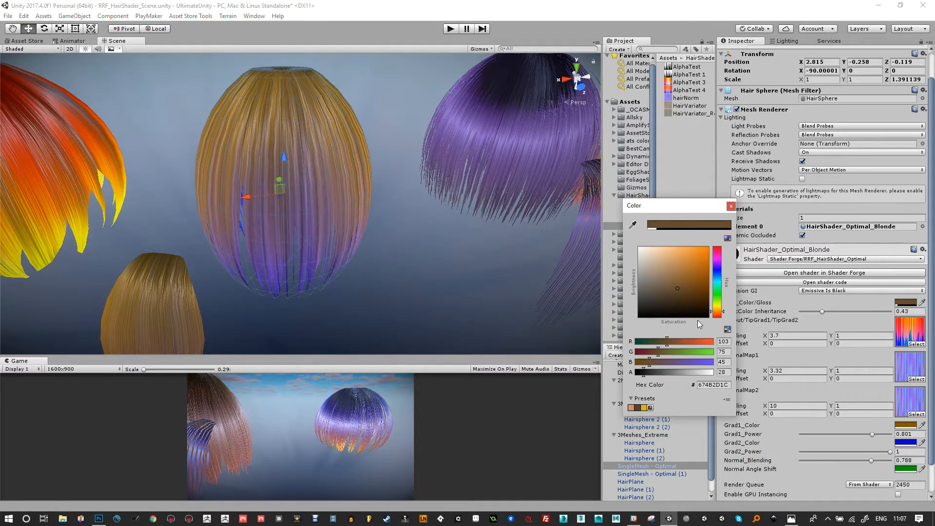
# - Set the Optimal Blonde material's Normal Angle Shift colour to bright green 02FF02
pyautogui.click(730, 206)
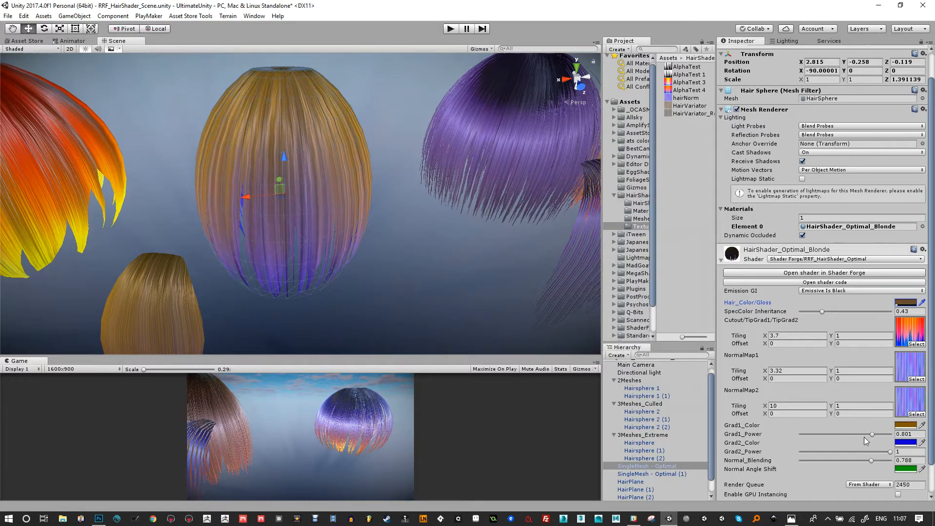
pyautogui.click(903, 470)
pyautogui.moveTo(656, 295); pyautogui.dragTo(711, 227)
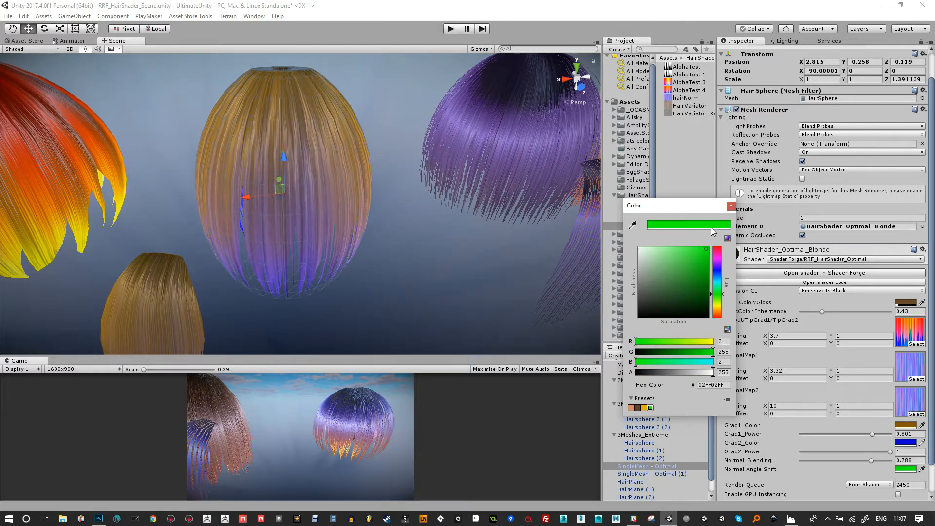
pyautogui.click(730, 208)
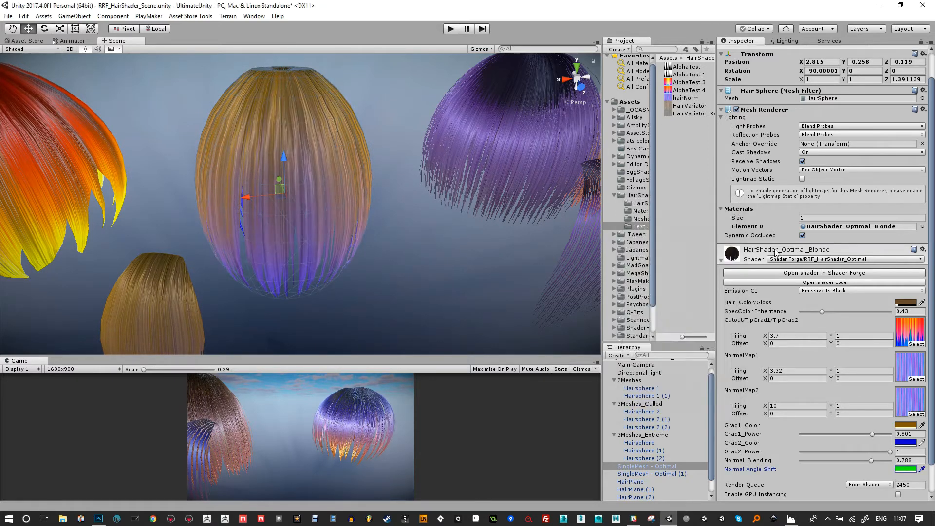
# - Set Optimal Blonde's Grad2_Power to 0.788 and its X tilings to 20.12 for NormalMap2, 8.44 for NormalMap1 and 3.06 for the Cutout texture
pyautogui.scroll(-2, 802, 435)
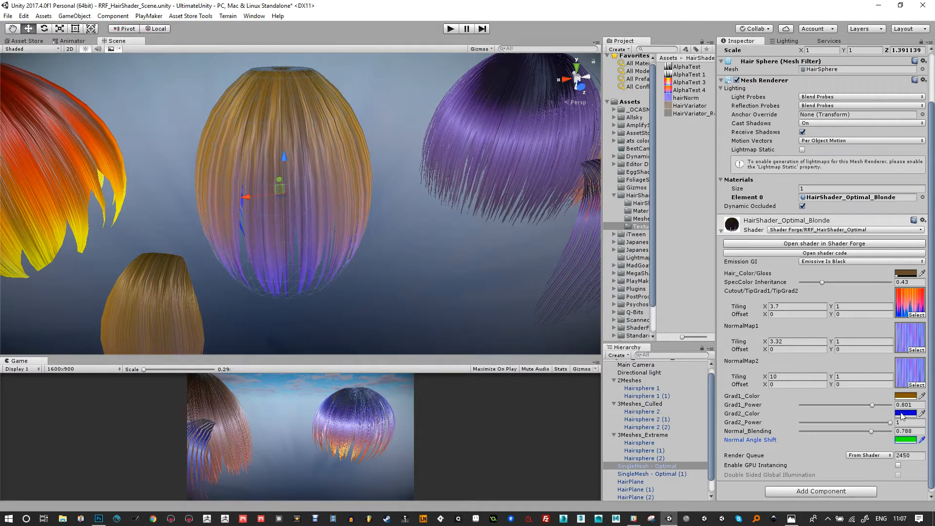
pyautogui.moveTo(890, 422); pyautogui.dragTo(871, 423)
pyautogui.moveTo(765, 378); pyautogui.dragTo(813, 367)
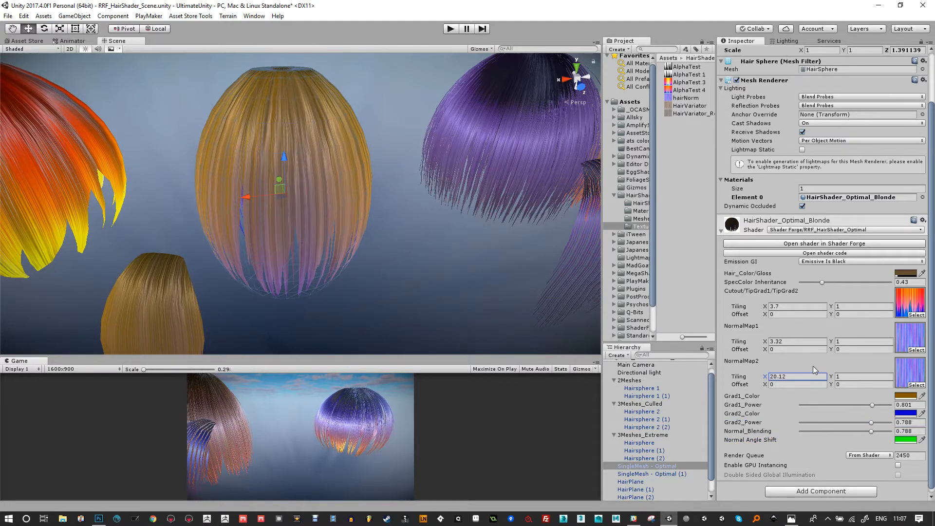
pyautogui.moveTo(767, 341); pyautogui.dragTo(795, 340)
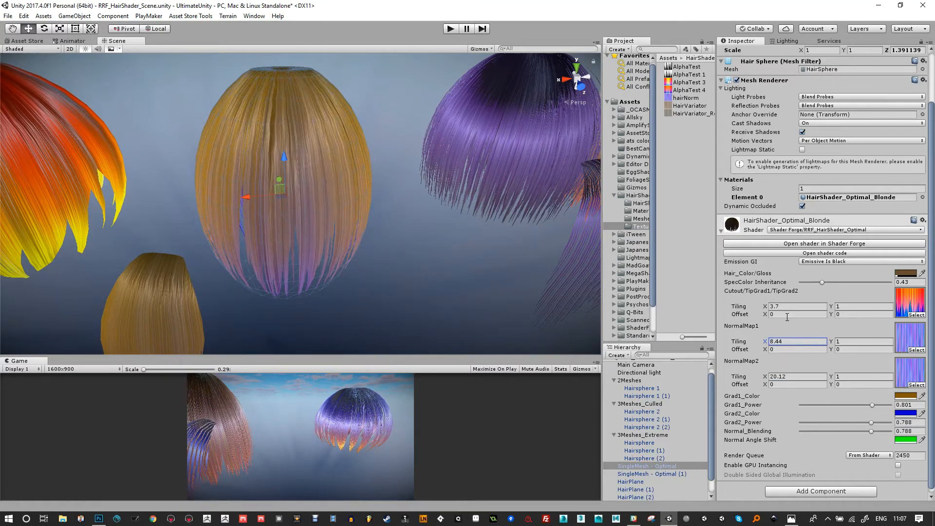
pyautogui.moveTo(769, 307); pyautogui.dragTo(834, 277)
# - Try a more saturated brown, 633809, as the Optimal Blonde material's Hair_Color/Gloss
pyautogui.click(905, 273)
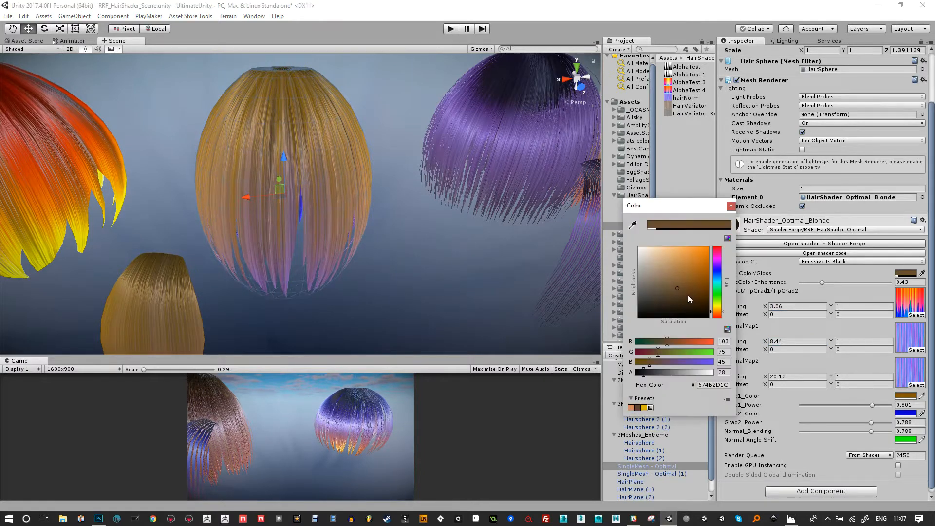
pyautogui.moveTo(689, 296)
pyautogui.mouseDown()
pyautogui.moveTo(704, 293)
pyautogui.moveTo(672, 287)
pyautogui.moveTo(701, 289)
pyautogui.mouseUp()
pyautogui.click(731, 206)
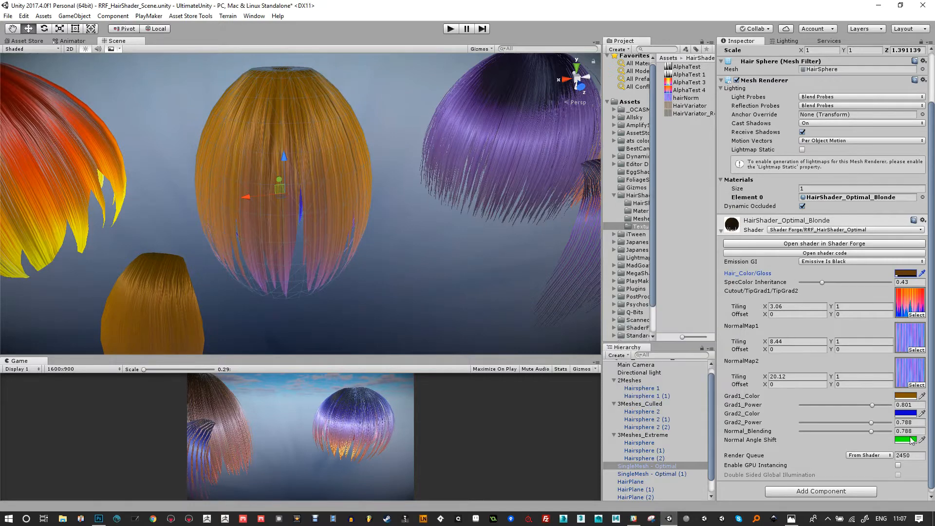
# - Try a pale yellow, FEFFBF, as the Optimal Blonde material's Grad2_Color
pyautogui.click(907, 413)
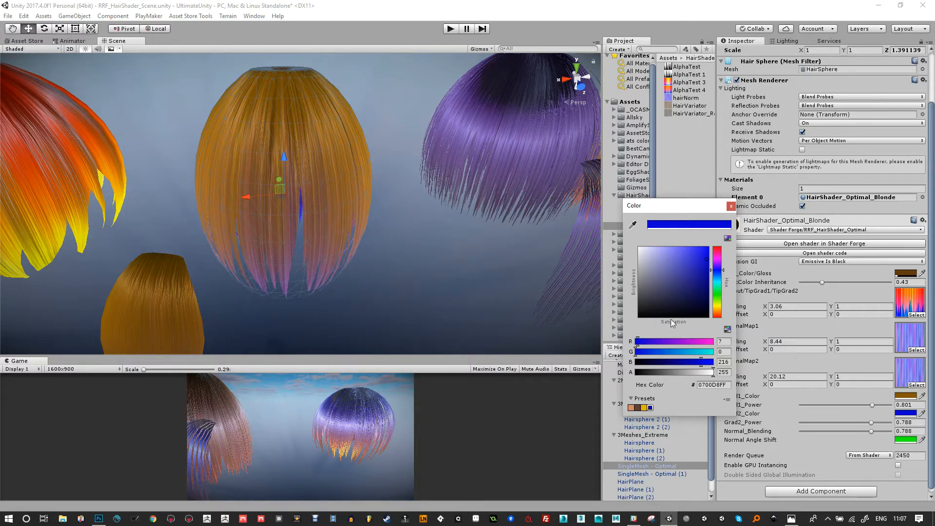
pyautogui.click(716, 306)
pyautogui.moveTo(705, 251); pyautogui.dragTo(658, 222)
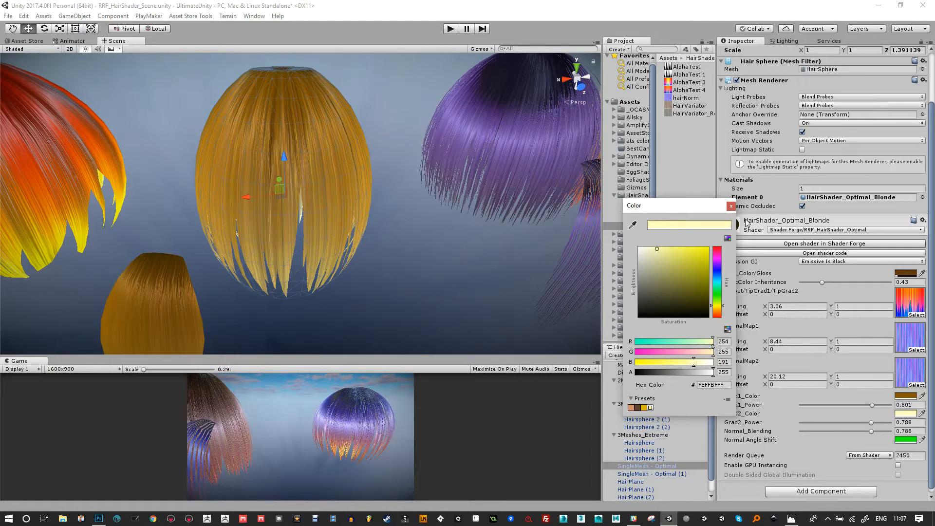
pyautogui.click(730, 207)
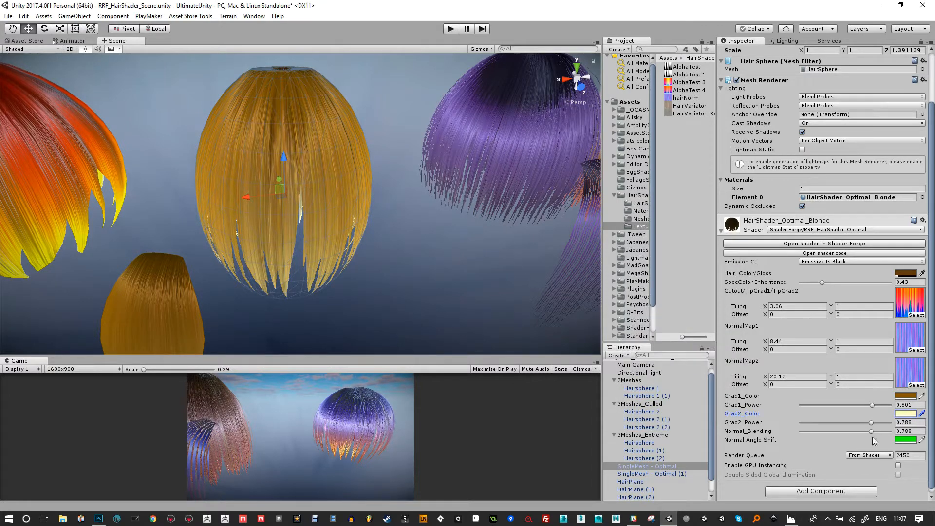
# - Set Optimal Blonde's Grad1_Power to 0.747 and Grad2_Power to 1, and darken its Grad1_Color to 271F15
pyautogui.moveTo(874, 404); pyautogui.dragTo(891, 422)
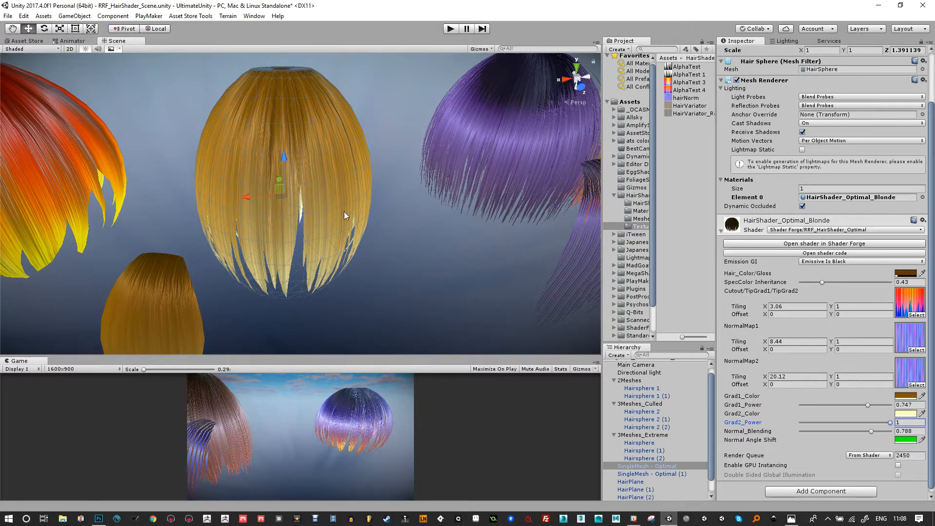
pyautogui.click(906, 395)
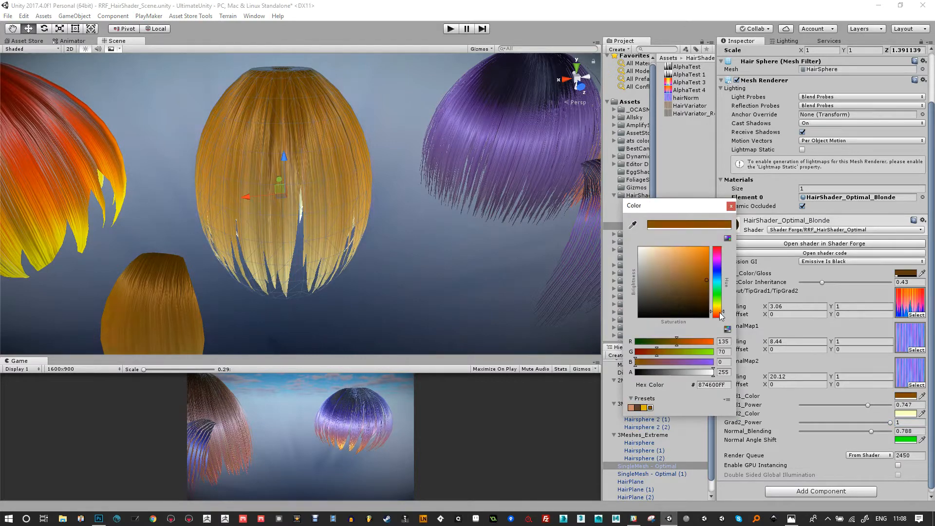
pyautogui.moveTo(706, 294)
pyautogui.mouseDown()
pyautogui.moveTo(668, 302)
pyautogui.moveTo(674, 309)
pyautogui.mouseUp()
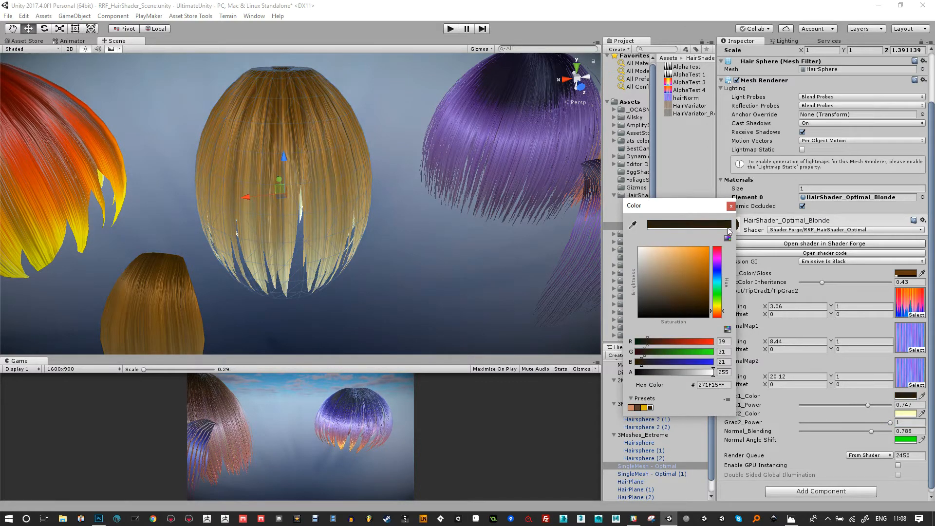
pyautogui.click(852, 269)
# - Set the Optimal Blonde material's Hair_Color/Gloss to dark brown 472F15 and inspect the hair from different angles
pyautogui.click(914, 272)
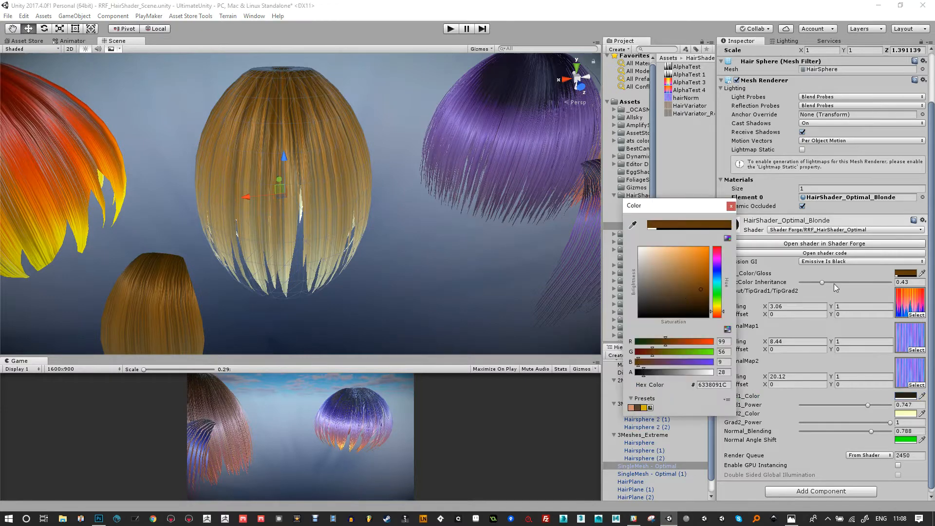
pyautogui.moveTo(678, 294)
pyautogui.mouseDown()
pyautogui.moveTo(648, 307)
pyautogui.moveTo(687, 297)
pyautogui.mouseUp()
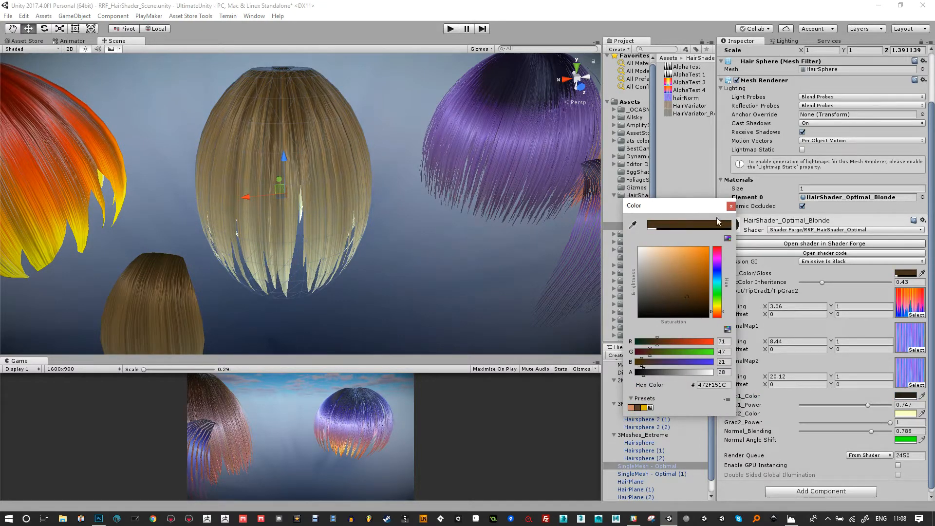
pyautogui.click(730, 206)
pyautogui.keyDown('alt'); pyautogui.moveTo(361, 219); pyautogui.dragTo(382, 236); pyautogui.keyUp('alt')
pyautogui.click(382, 236)
pyautogui.keyDown('alt'); pyautogui.moveTo(370, 204); pyautogui.dragTo(163, 229); pyautogui.keyUp('alt')
pyautogui.click(319, 168)
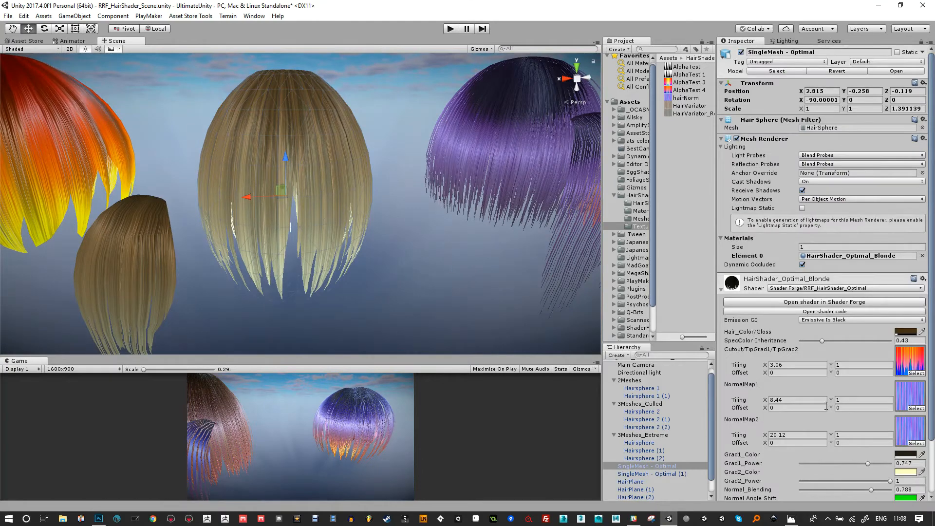
# - Set the Optimal Blonde material's Grad2_Color to muted beige 9C946C and check the hair from several sides
pyautogui.scroll(-3, 891, 424)
pyautogui.click(907, 414)
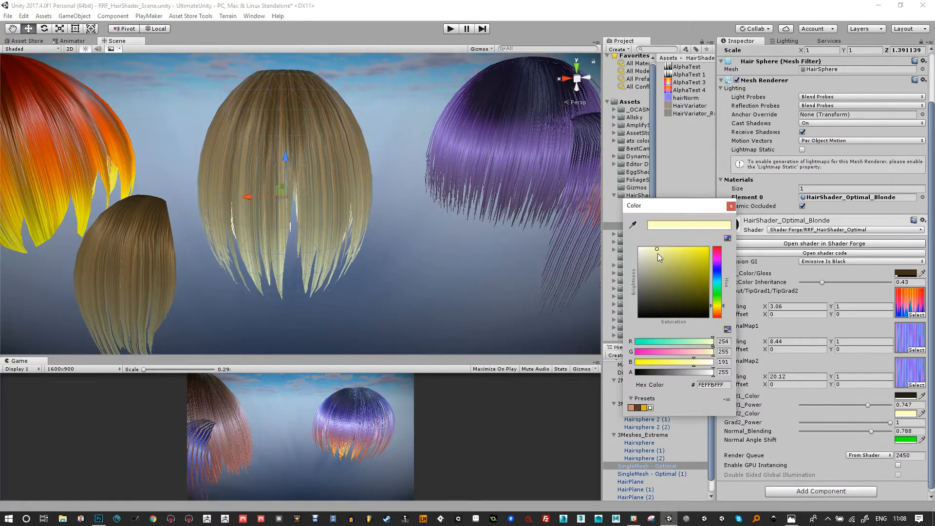
pyautogui.moveTo(661, 255); pyautogui.dragTo(662, 275)
pyautogui.click(718, 308)
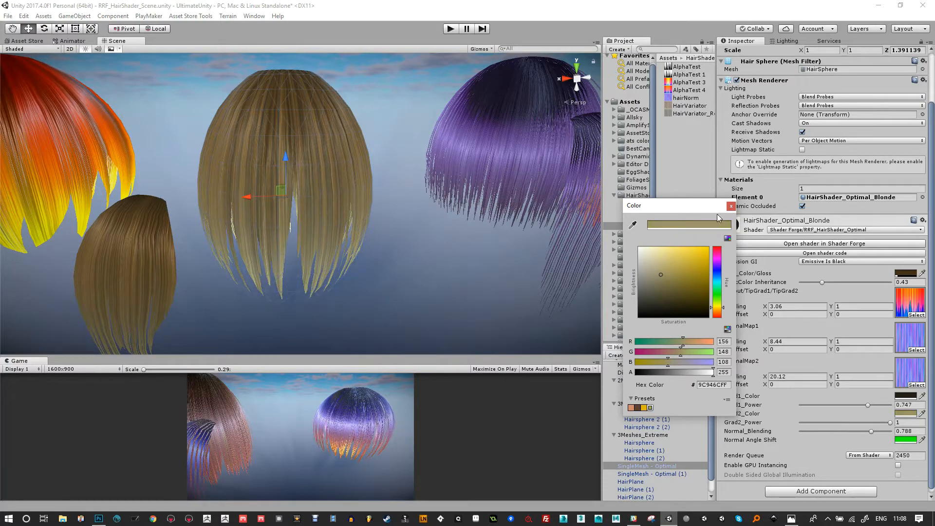
pyautogui.click(731, 205)
pyautogui.keyDown('alt'); pyautogui.moveTo(324, 227); pyautogui.dragTo(258, 228); pyautogui.keyUp('alt')
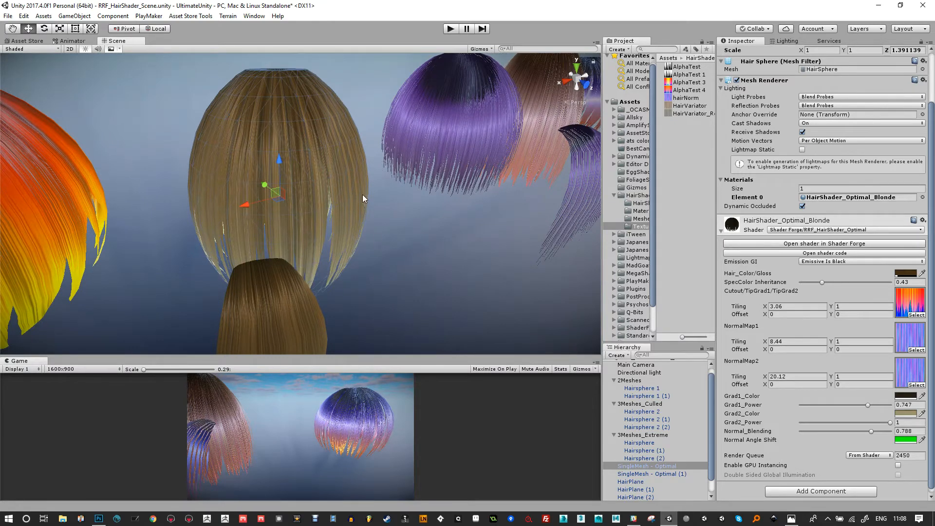
pyautogui.keyDown('alt'); pyautogui.moveTo(362, 195); pyautogui.dragTo(414, 197); pyautogui.keyUp('alt')
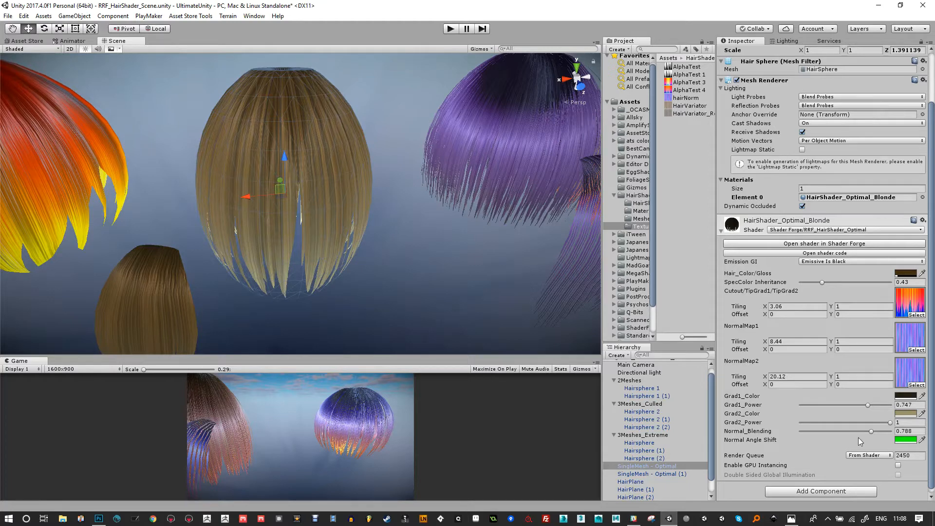
# - Select the red-orange SingleMesh - Optimal (1) hair and assign AlphaTest 3 as its Optimal Brown material's Cutout/TipGrad1/TipGrad2 texture
pyautogui.scroll(2, 852, 404)
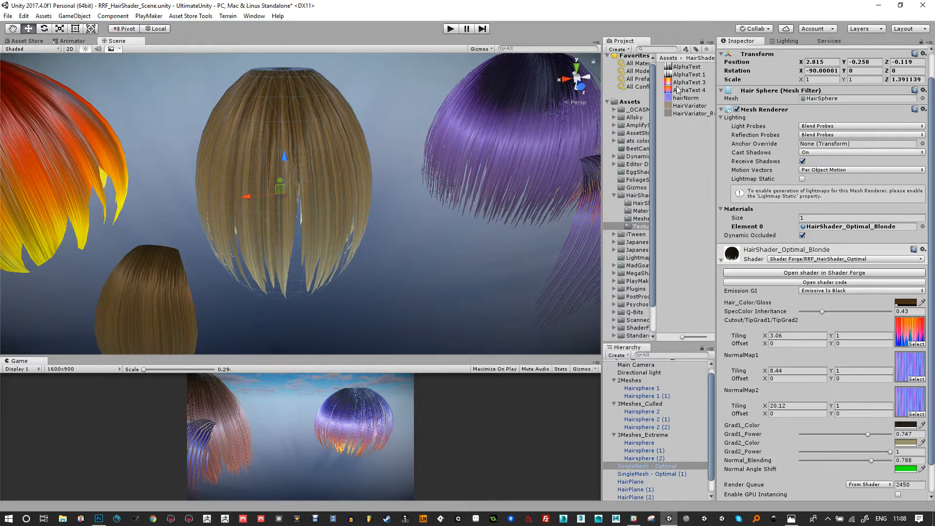
pyautogui.keyDown('alt'); pyautogui.moveTo(275, 213); pyautogui.dragTo(328, 224); pyautogui.keyUp('alt')
pyautogui.click(328, 224)
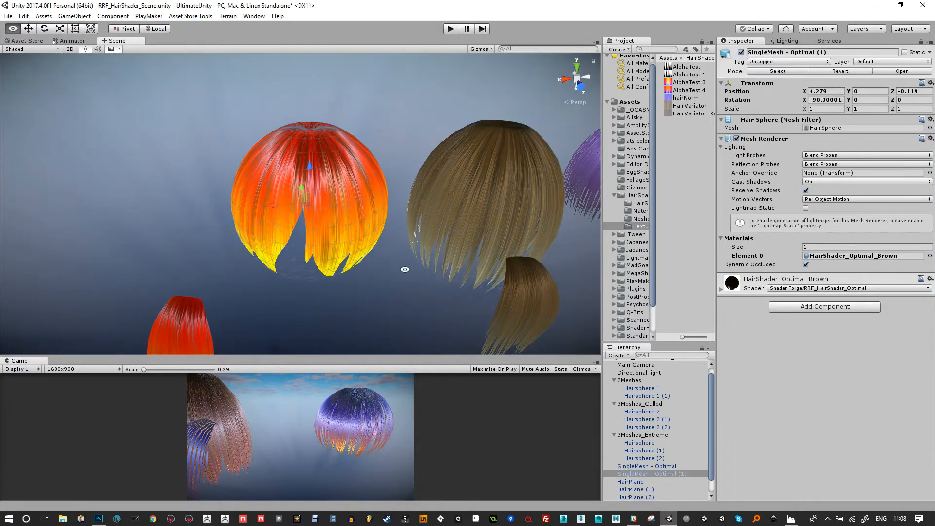
pyautogui.keyDown('alt'); pyautogui.moveTo(402, 267); pyautogui.dragTo(385, 233); pyautogui.keyUp('alt')
pyautogui.keyDown('alt'); pyautogui.scroll(3, 385, 233); pyautogui.keyUp('alt')
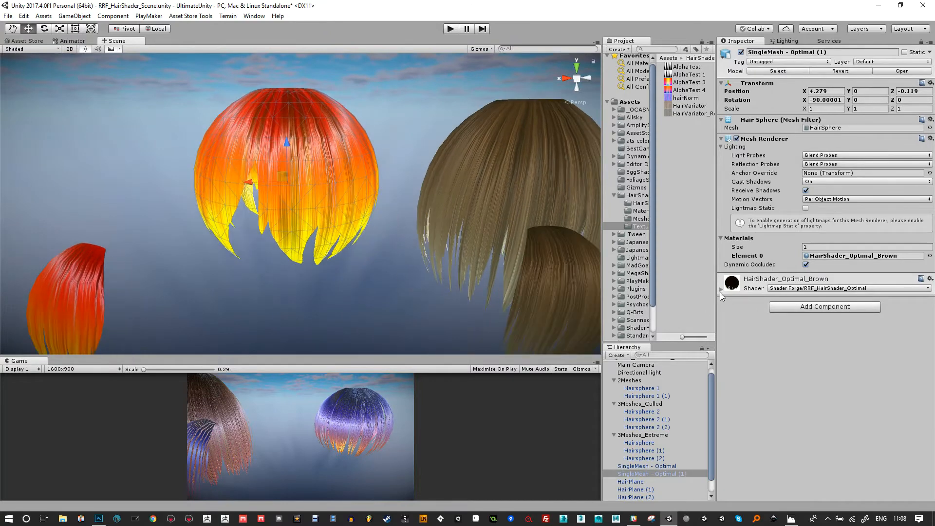
pyautogui.click(721, 289)
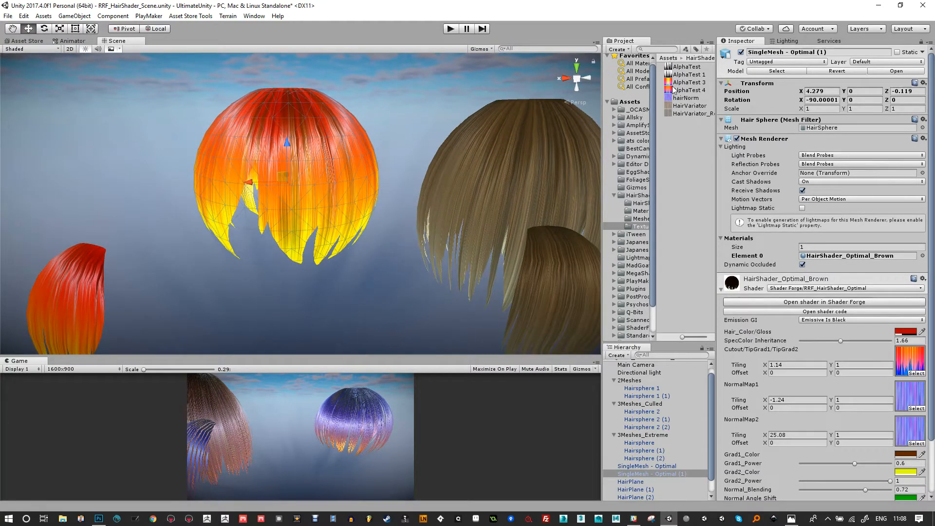
pyautogui.moveTo(674, 84); pyautogui.dragTo(910, 360)
# - Inspect the red-orange hair meshes and set the Optimal Brown material's Cutout/TipGrad1/TipGrad2 tiling X to 1
pyautogui.keyDown('alt'); pyautogui.moveTo(187, 213); pyautogui.dragTo(259, 287); pyautogui.keyUp('alt')
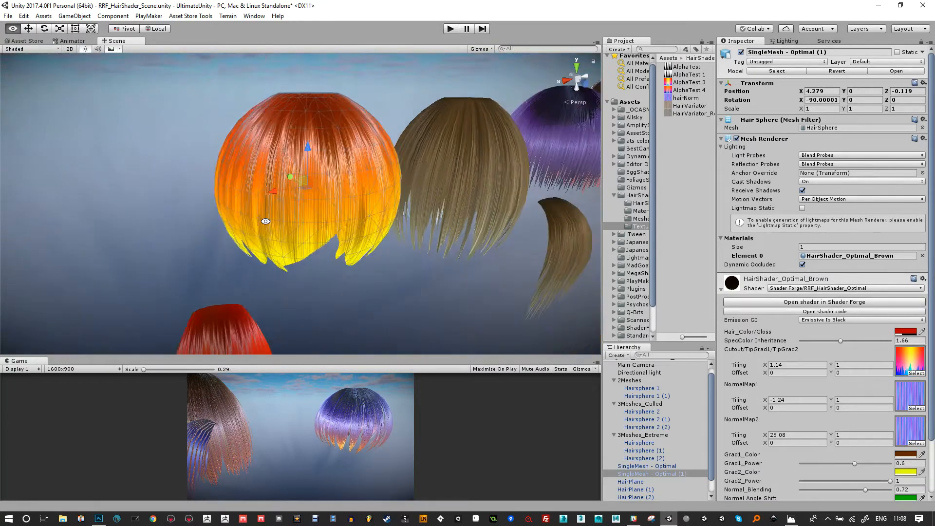
pyautogui.moveTo(258, 287); pyautogui.dragTo(247, 216, button='middle')
pyautogui.keyDown('alt'); pyautogui.moveTo(247, 216); pyautogui.dragTo(246, 224); pyautogui.keyUp('alt')
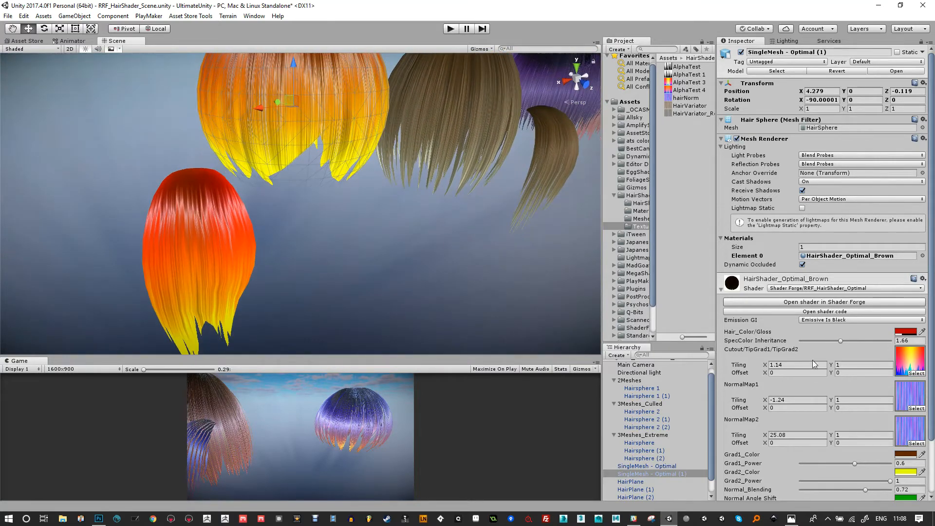
pyautogui.click(790, 364)
pyautogui.write('1')
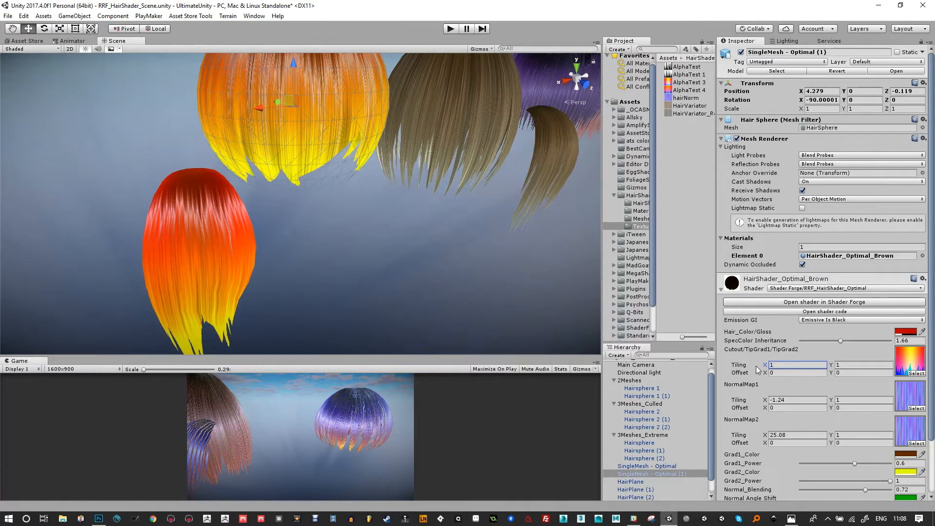
# - Set the Optimal Brown material's Grad1_Color to white FFFFFF
pyautogui.scroll(-3, 863, 393)
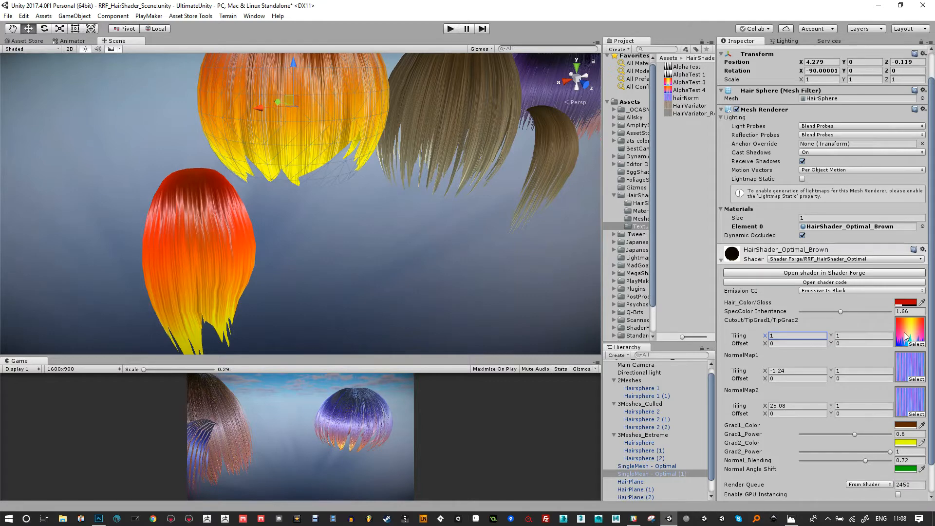
pyautogui.click(909, 425)
pyautogui.moveTo(648, 256); pyautogui.dragTo(633, 235)
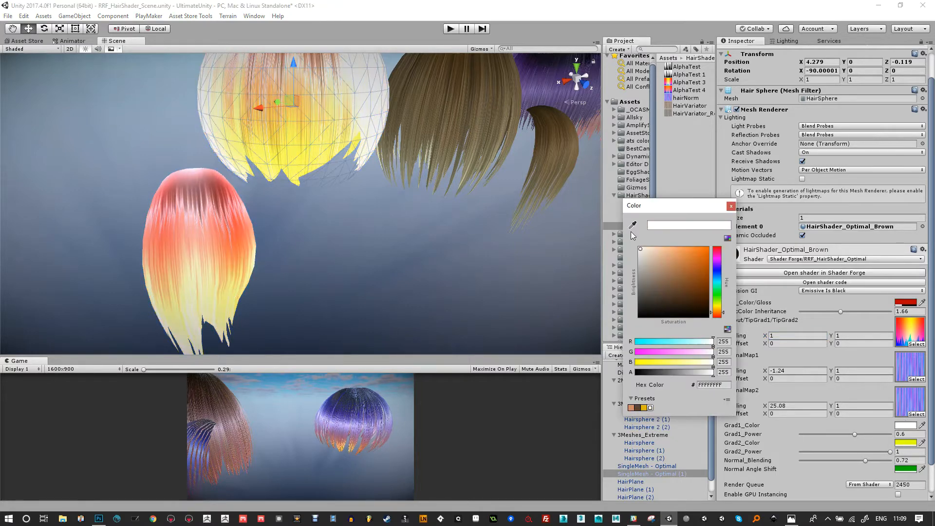
pyautogui.click(731, 206)
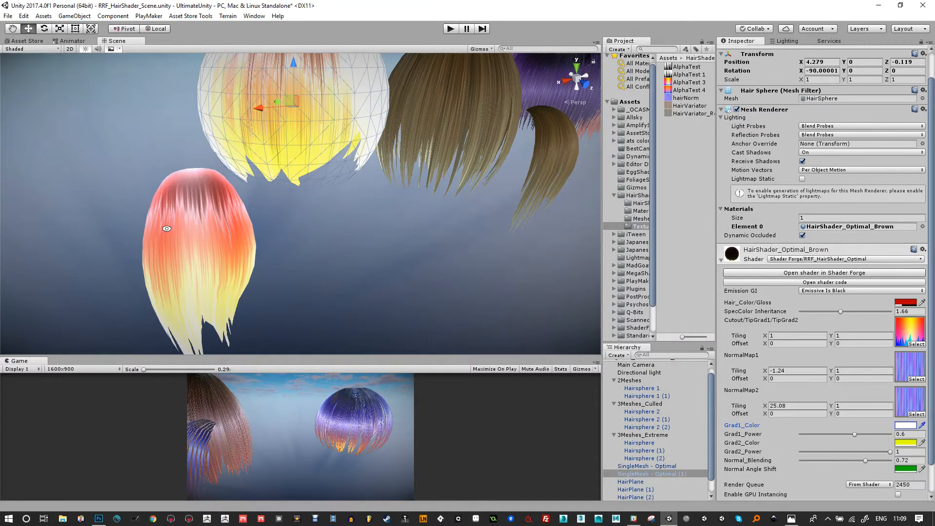
# - Inspect the hair sphere from other angles and set the Optimal Brown material's Hair_Color/Gloss to black 000000 with alpha 82
pyautogui.keyDown('alt'); pyautogui.moveTo(166, 228); pyautogui.dragTo(390, 236); pyautogui.keyUp('alt')
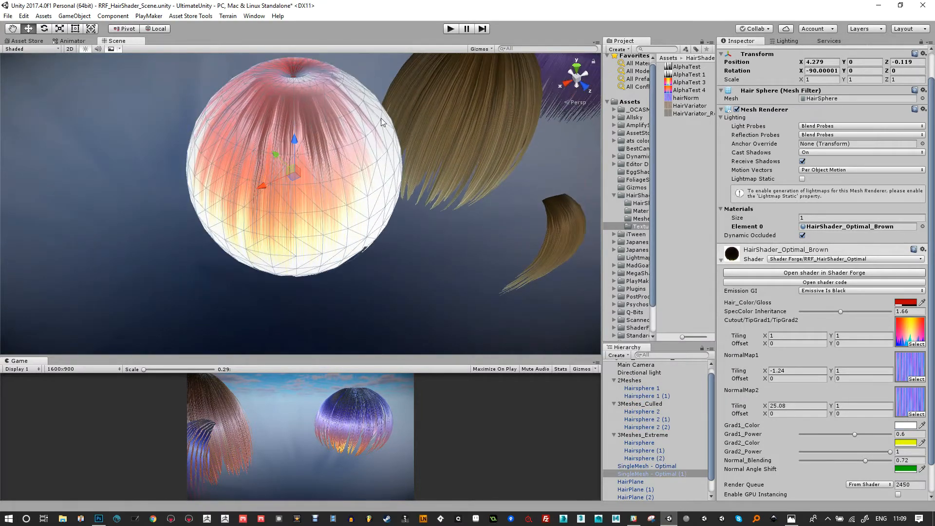
pyautogui.keyDown('alt'); pyautogui.moveTo(375, 117); pyautogui.dragTo(222, 99); pyautogui.keyUp('alt')
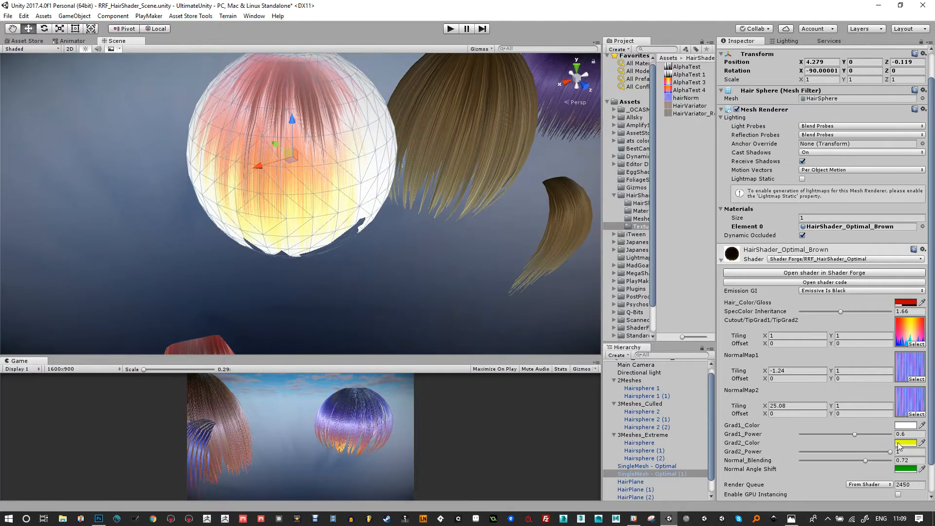
pyautogui.click(907, 303)
pyautogui.moveTo(691, 313); pyautogui.dragTo(635, 324)
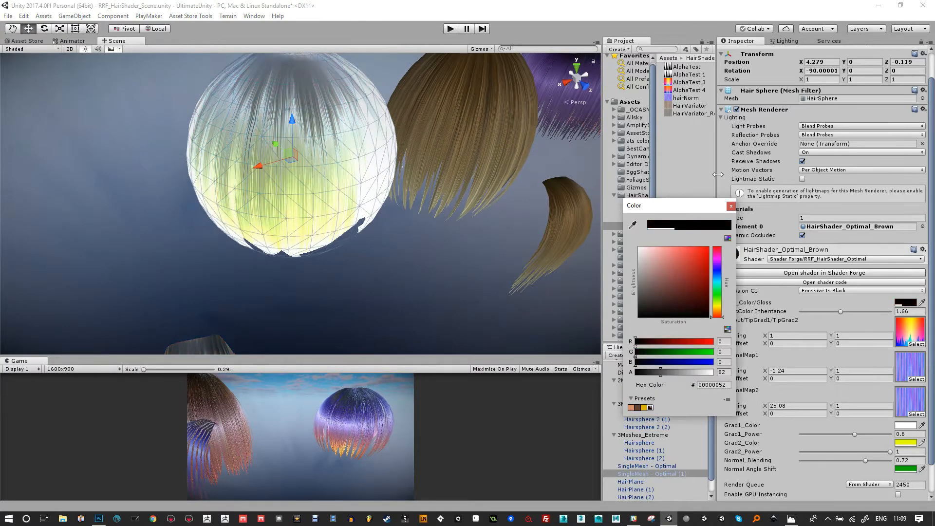
pyautogui.click(732, 207)
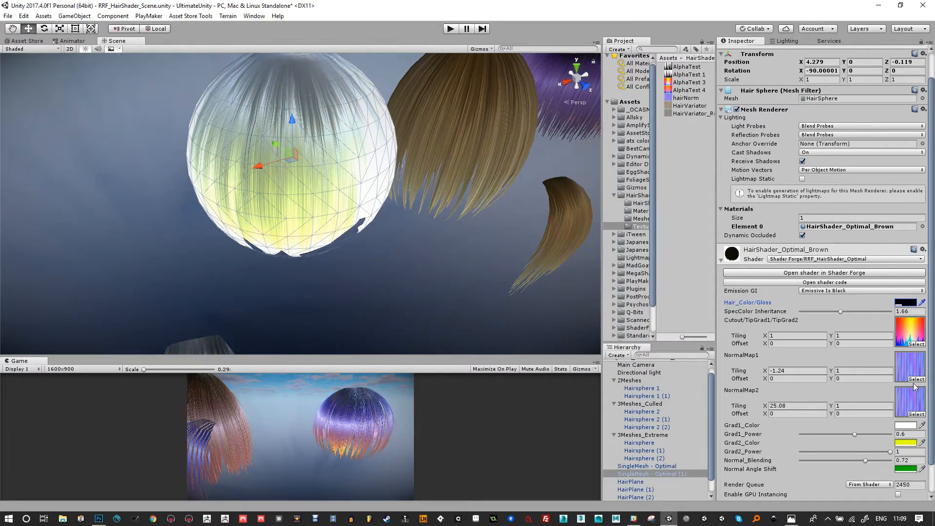
# - Set the Optimal Brown material's Grad1_Power to 0.458, Grad2_Power to 0.701, Normal_Blending to 0.589 and NormalMap2 tiling X to 20.74
pyautogui.keyDown('alt'); pyautogui.moveTo(184, 165); pyautogui.dragTo(323, 286); pyautogui.keyUp('alt')
pyautogui.keyDown('alt'); pyautogui.moveTo(313, 201); pyautogui.dragTo(318, 229); pyautogui.keyUp('alt')
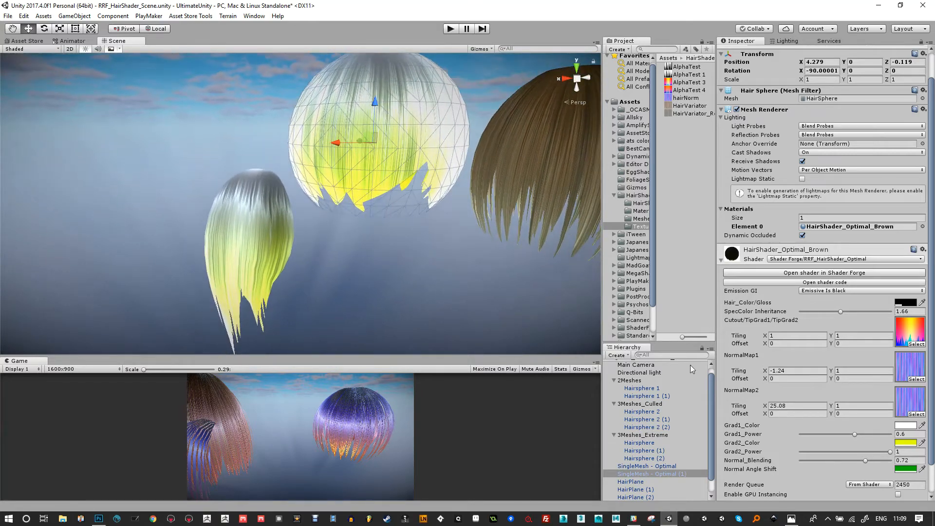
pyautogui.moveTo(889, 451)
pyautogui.mouseDown()
pyautogui.moveTo(834, 437)
pyautogui.moveTo(852, 461)
pyautogui.mouseUp()
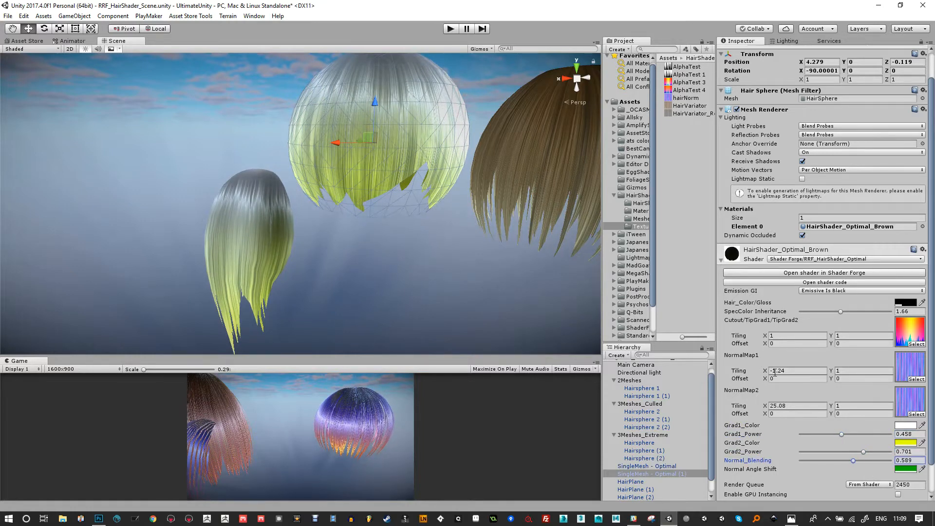
pyautogui.moveTo(768, 404); pyautogui.dragTo(902, 409)
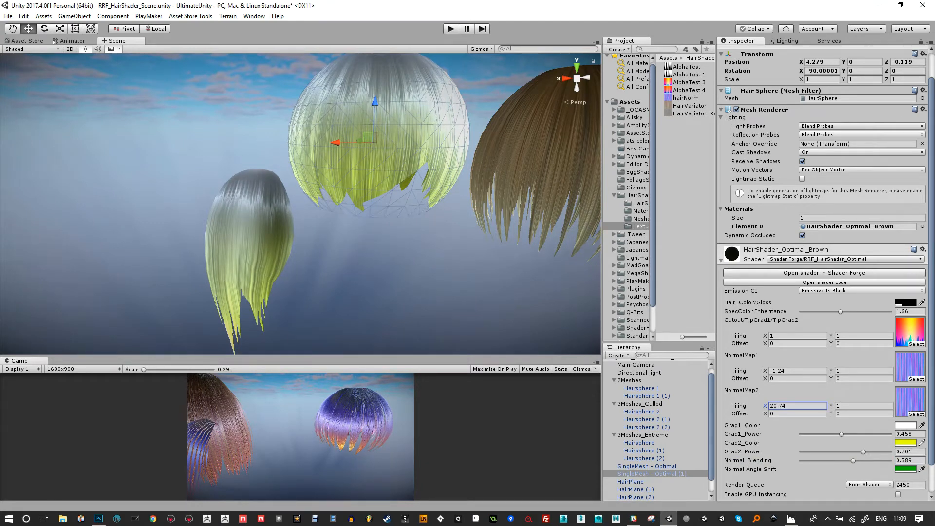
# - Set the Optimal Brown material's Grad2_Color to black 000000 and its Grad2_Power to 1
pyautogui.scroll(-1, 767, 319)
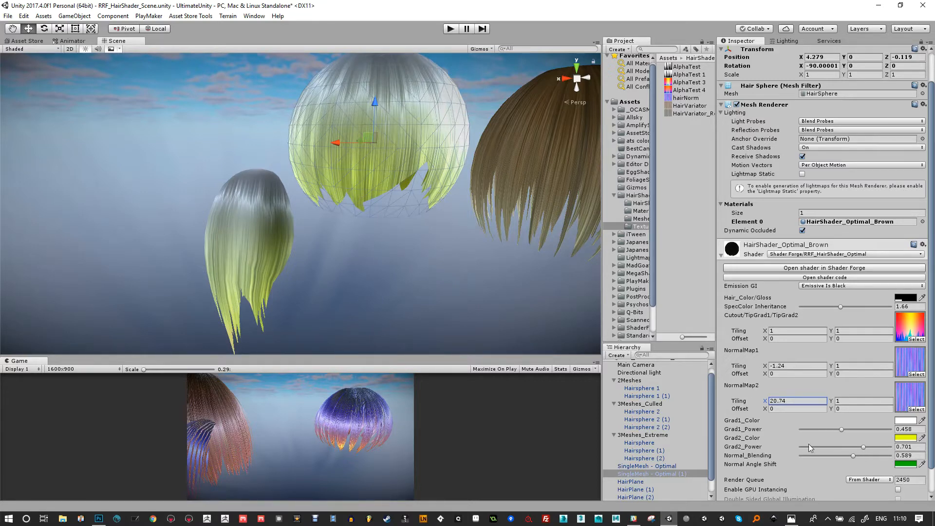
pyautogui.click(906, 438)
pyautogui.moveTo(650, 292); pyautogui.dragTo(651, 328)
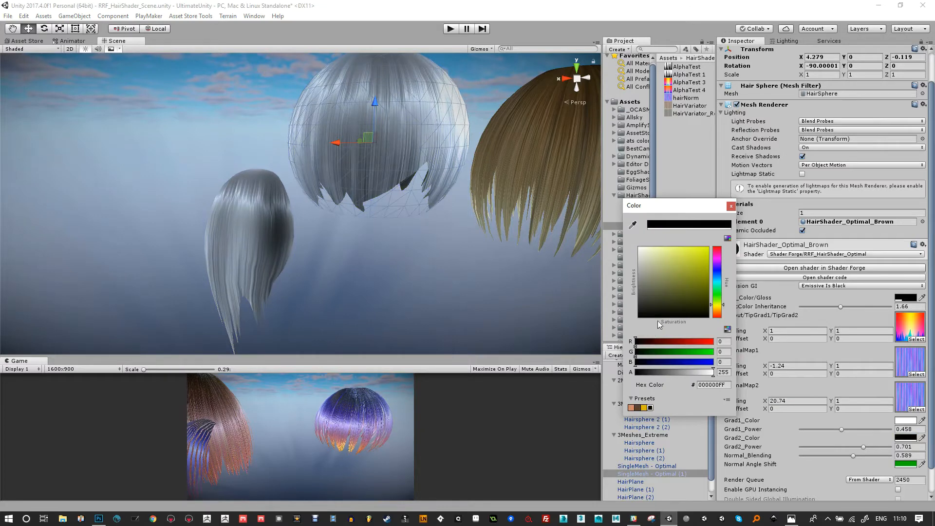
pyautogui.click(731, 206)
pyautogui.moveTo(863, 447)
pyautogui.mouseDown()
pyautogui.moveTo(879, 444)
pyautogui.moveTo(839, 447)
pyautogui.moveTo(911, 447)
pyautogui.mouseUp()
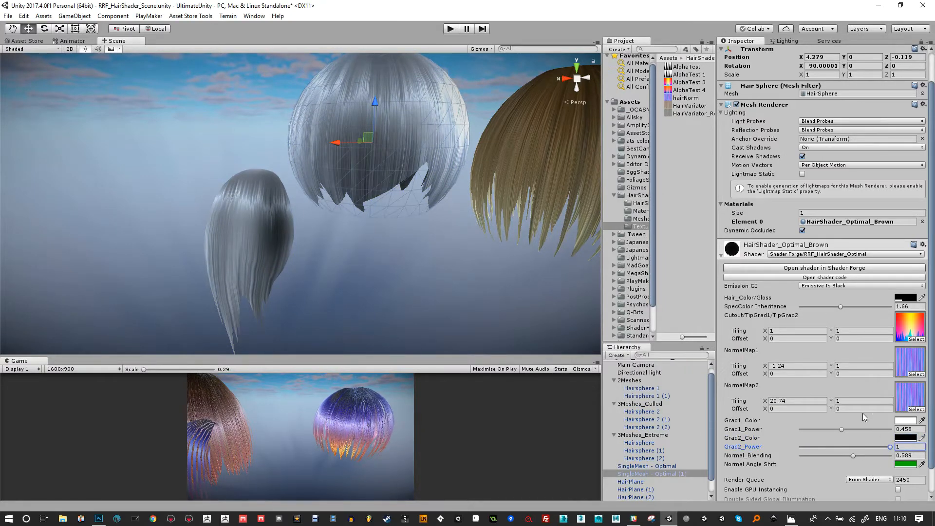
# - Try different Cutout/TipGrad1/TipGrad2 Y values on the Optimal Brown material, such as tiling 0.28 and -0.35 with offset 0.8 and 1.2
pyautogui.moveTo(832, 331); pyautogui.dragTo(827, 329)
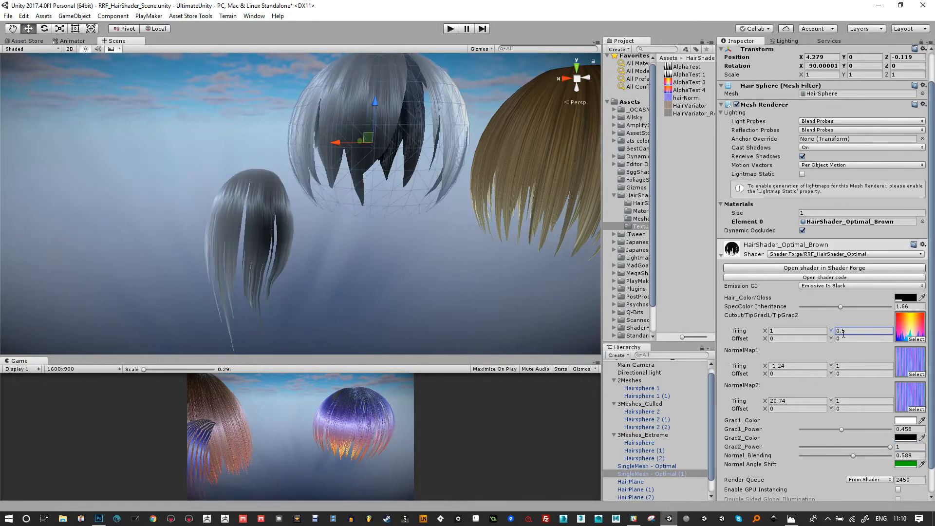
pyautogui.keyDown('alt'); pyautogui.moveTo(519, 297); pyautogui.dragTo(428, 326); pyautogui.keyUp('alt')
pyautogui.moveTo(831, 336)
pyautogui.mouseDown()
pyautogui.moveTo(809, 331)
pyautogui.moveTo(823, 332)
pyautogui.mouseUp()
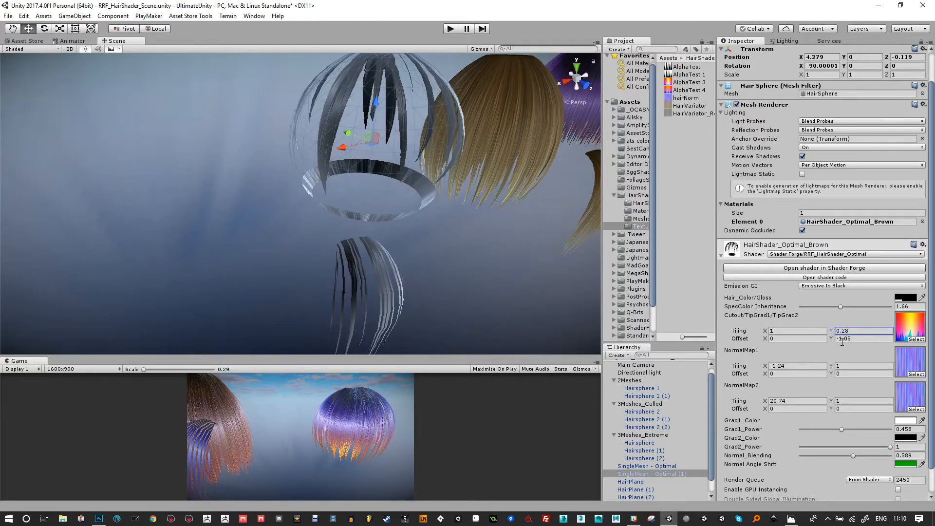
pyautogui.click(830, 339)
pyautogui.write('1.8')
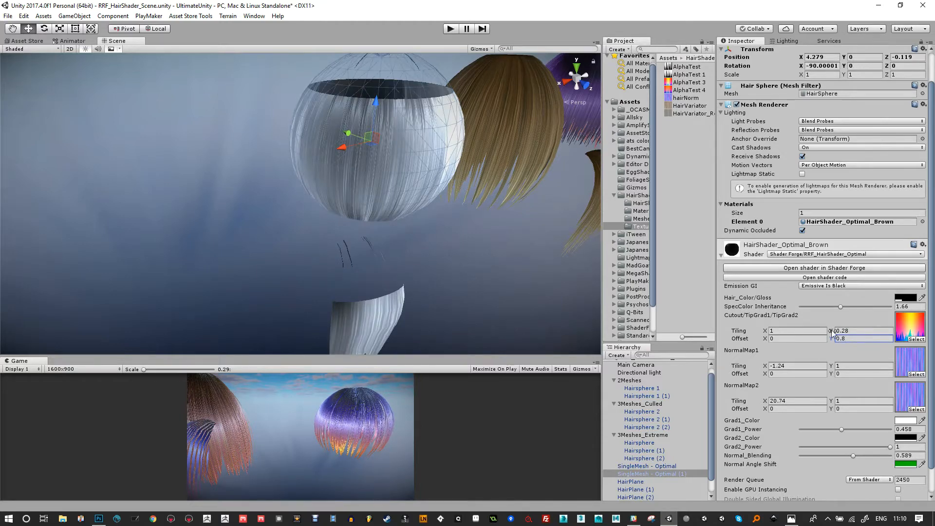
pyautogui.moveTo(830, 332); pyautogui.dragTo(804, 335)
pyautogui.write('1.2')
pyautogui.press('Return')
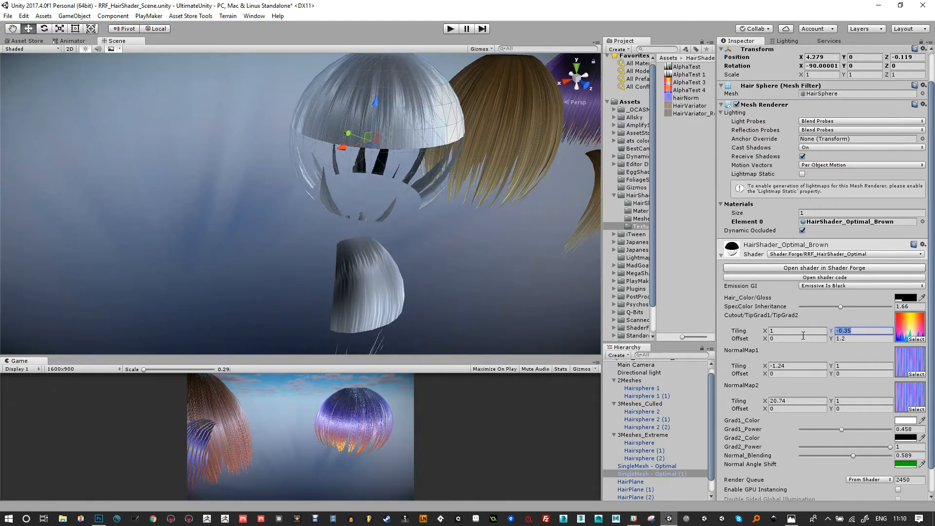
# - Reset the Cutout/TipGrad1/TipGrad2 texture's tiling Y to 1 and offset Y to 0
pyautogui.write('1')
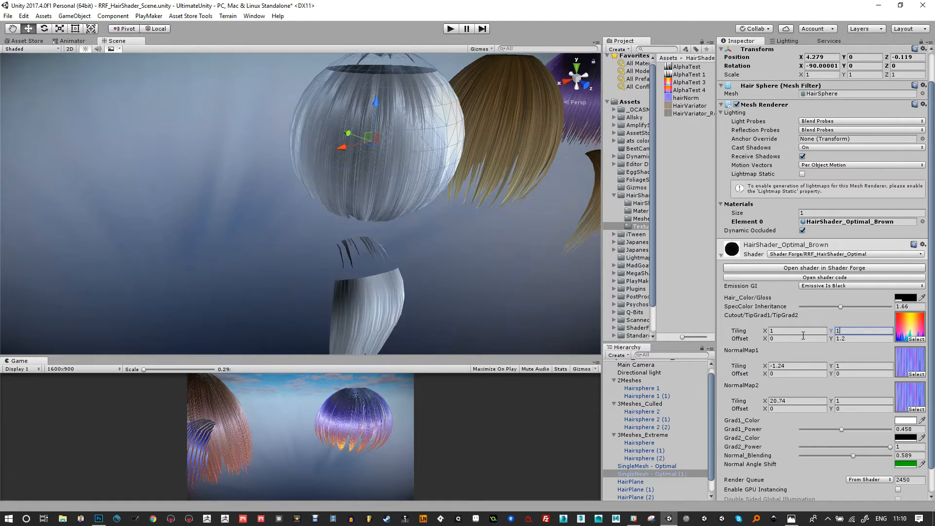
pyautogui.click(849, 339)
pyautogui.write('0')
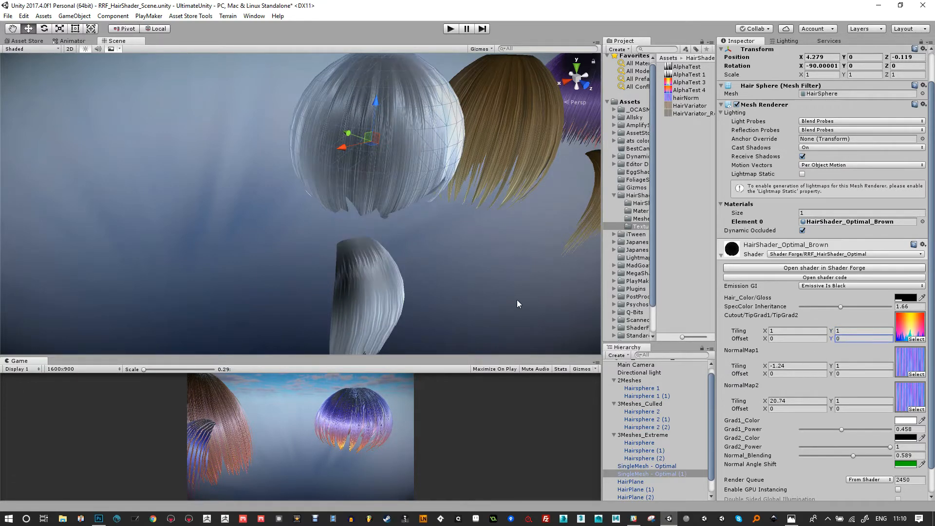
# - Set the Optimal Brown material's Cutout/TipGrad1/TipGrad2 tiling X to 3.24
pyautogui.keyDown('alt'); pyautogui.moveTo(517, 300); pyautogui.dragTo(424, 271); pyautogui.keyUp('alt')
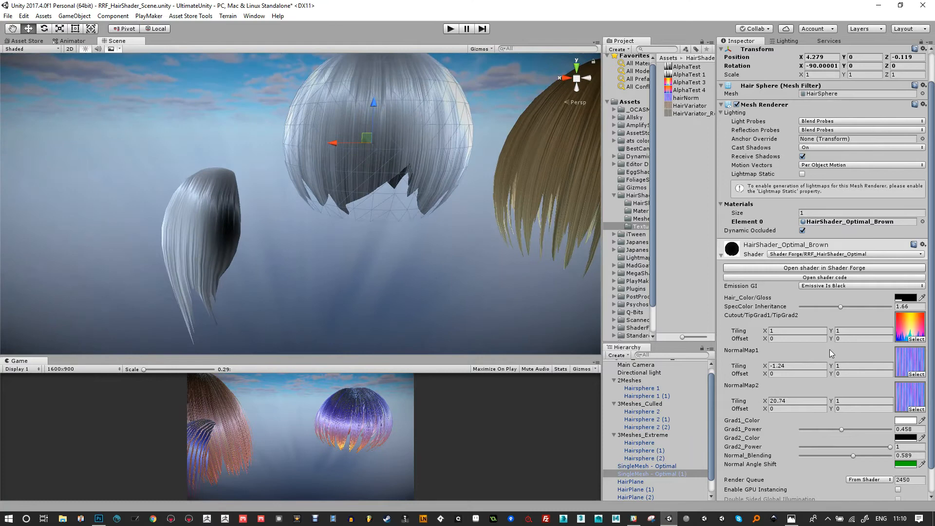
pyautogui.click(782, 331)
pyautogui.write('3.24')
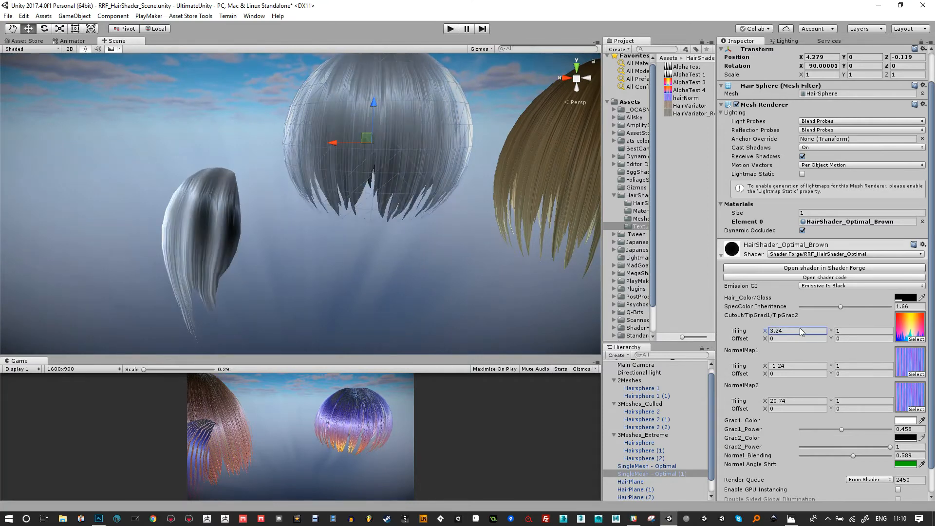
# - Raise the alpha of the Optimal Brown material's Hair_Color/Gloss to make the hair glossier
pyautogui.keyDown('alt'); pyautogui.moveTo(345, 250); pyautogui.dragTo(418, 265); pyautogui.keyUp('alt')
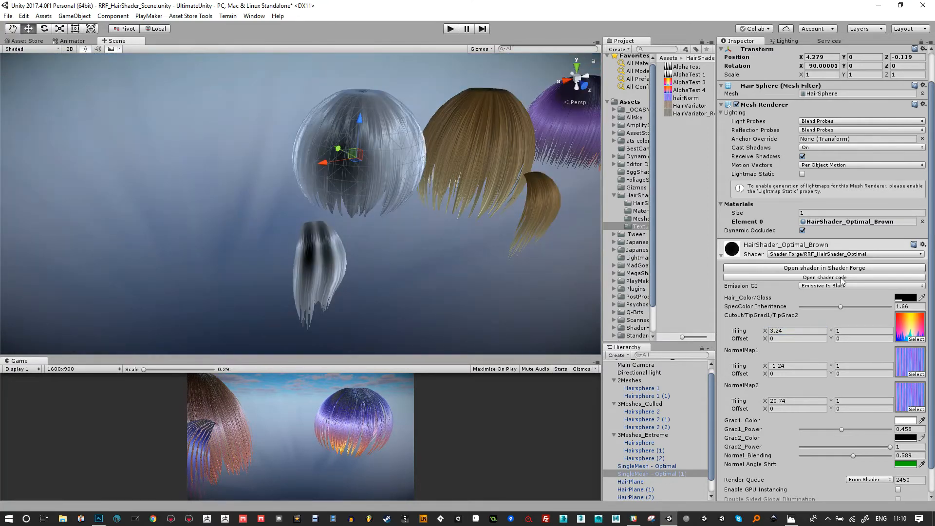
pyautogui.click(906, 298)
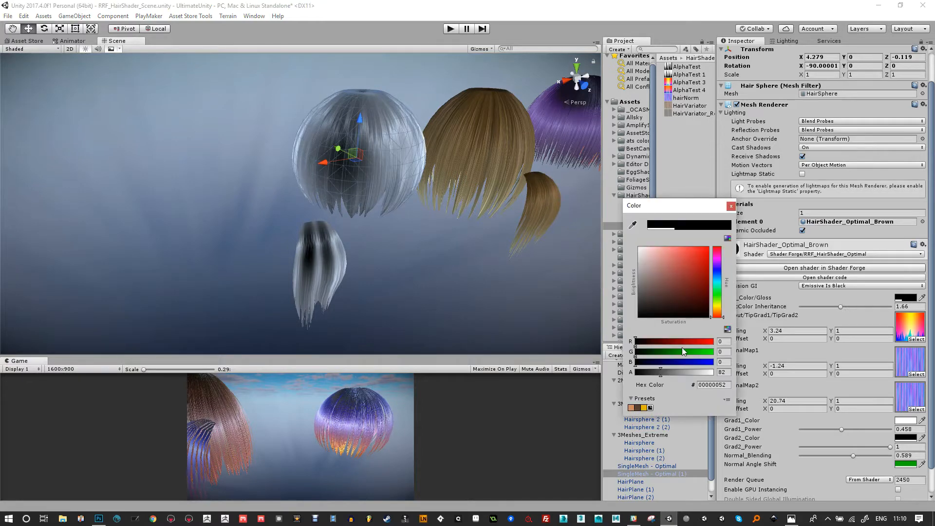
pyautogui.moveTo(670, 374)
pyautogui.mouseDown()
pyautogui.moveTo(714, 370)
pyautogui.moveTo(651, 372)
pyautogui.moveTo(673, 370)
pyautogui.mouseUp()
pyautogui.click(730, 206)
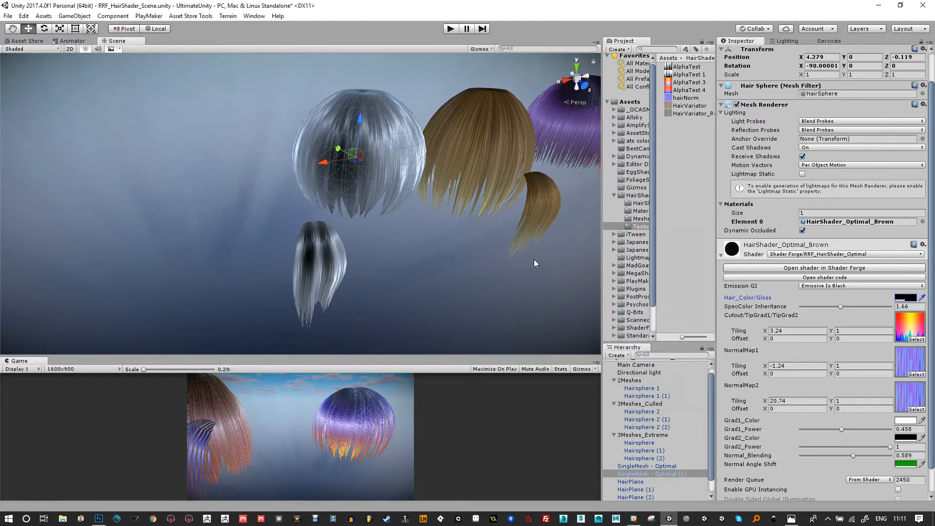
# - Inspect the small hair mesh up close and set the Cutout/TipGrad1/TipGrad2 tiling X to 2.49
pyautogui.scroll(2, 302, 256)
pyautogui.scroll(2, 302, 256)
pyautogui.moveTo(339, 281); pyautogui.dragTo(294, 214, button='middle')
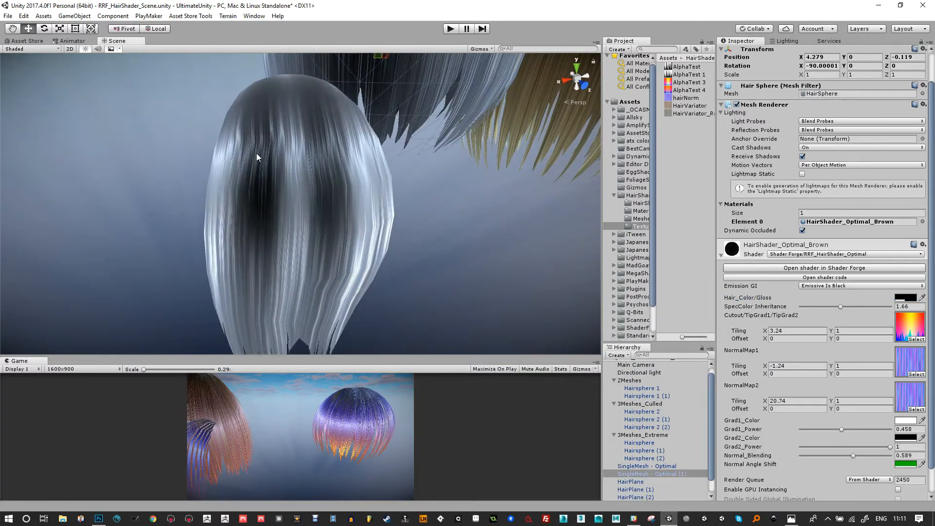
pyautogui.keyDown('alt'); pyautogui.moveTo(378, 223); pyautogui.dragTo(378, 248); pyautogui.keyUp('alt')
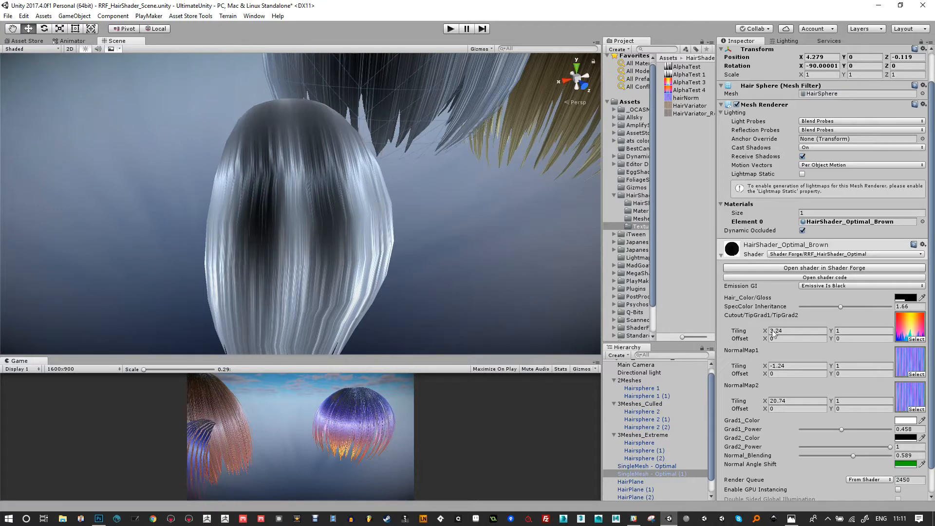
pyautogui.moveTo(765, 333)
pyautogui.mouseDown()
pyautogui.moveTo(841, 326)
pyautogui.moveTo(753, 323)
pyautogui.mouseUp()
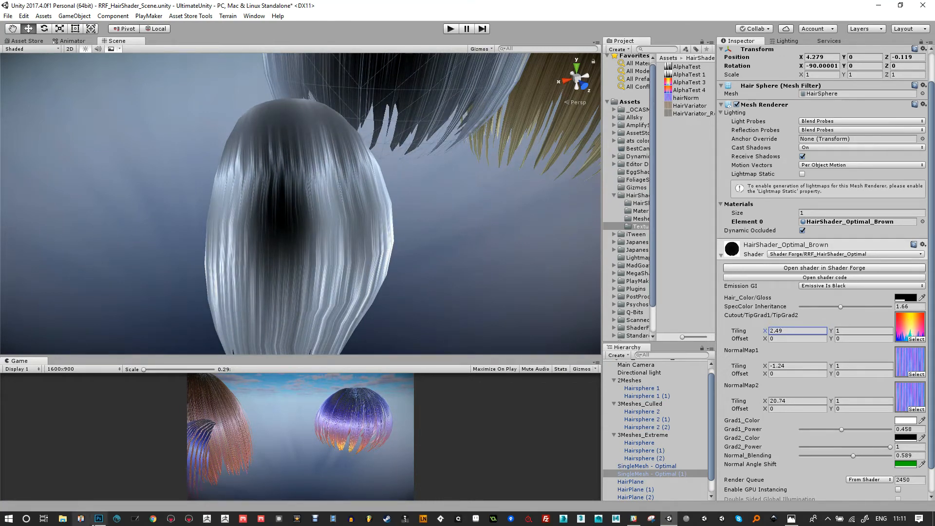
# - Examine the Green channel of AlphaTest 4.png in Photoshop and its combined image in Photos, and return to Unity
pyautogui.click(99, 519)
pyautogui.click(857, 337)
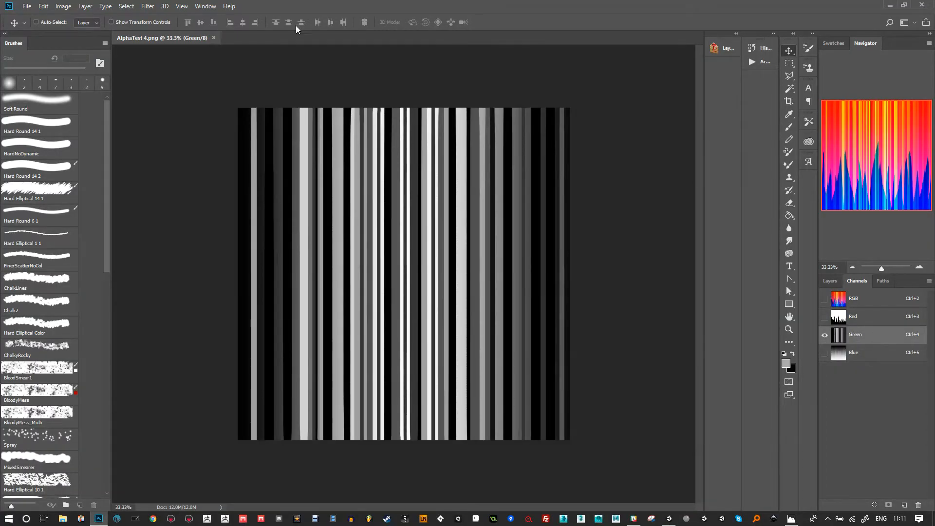
pyautogui.hotkey('alt', 'Tab')
pyautogui.press('Tab')
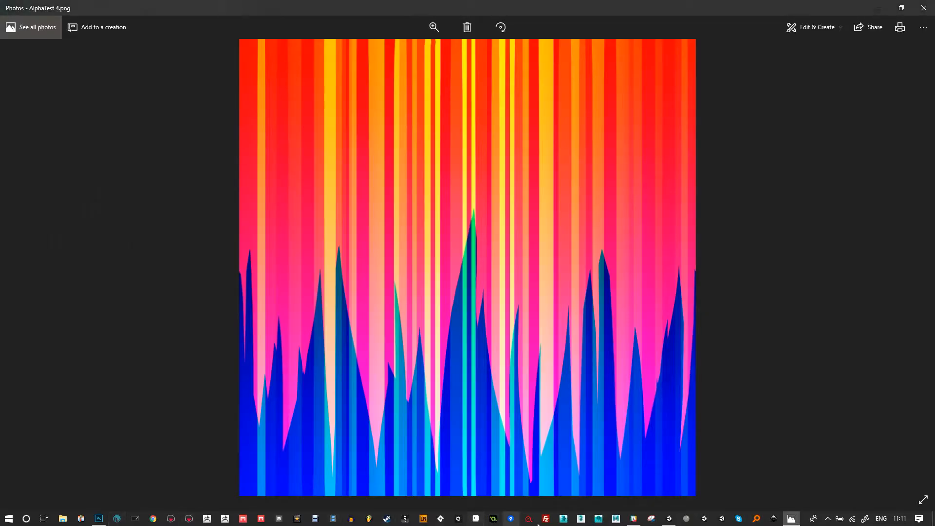
pyautogui.click(669, 519)
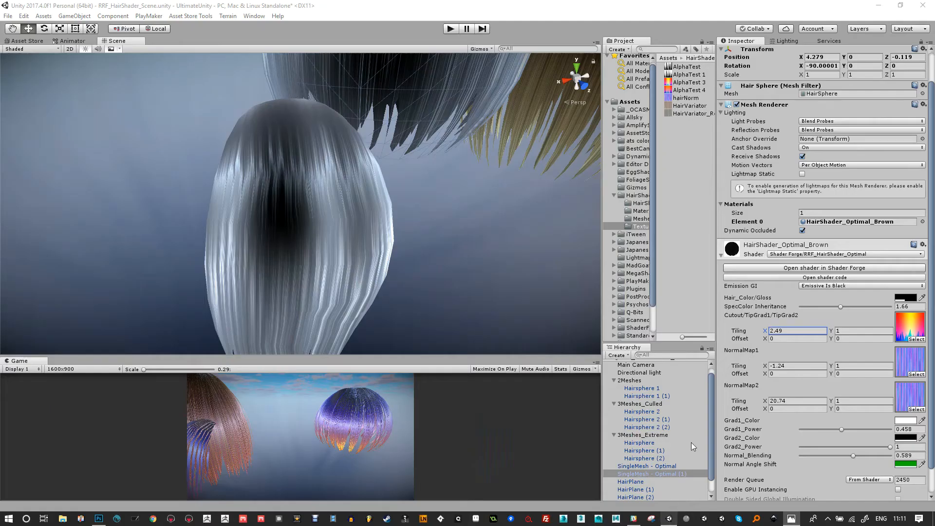
# - Duplicate the AlphaTest 3 texture and open the AlphaTest 5 copy in the image viewer
pyautogui.click(677, 82)
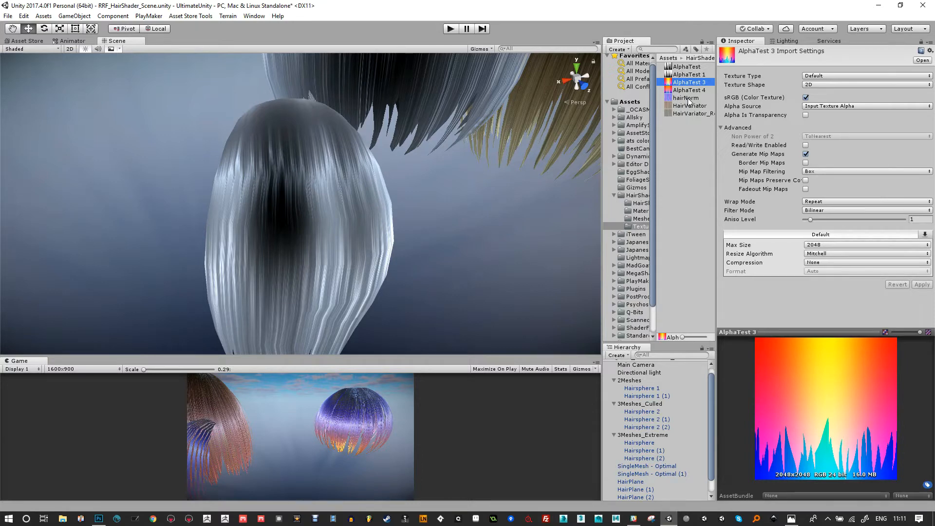
pyautogui.click(688, 98)
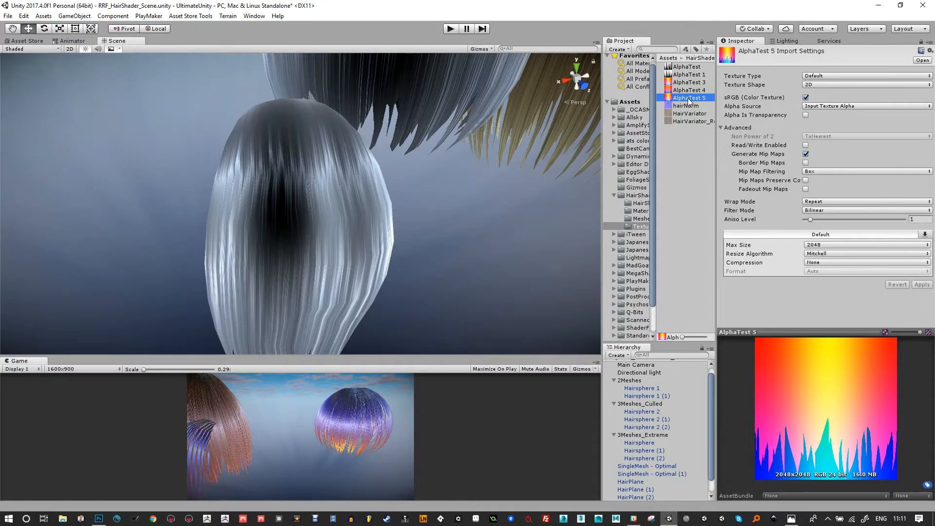
pyautogui.rightClick(688, 98)
pyautogui.click(688, 98)
pyautogui.doubleClick(688, 98)
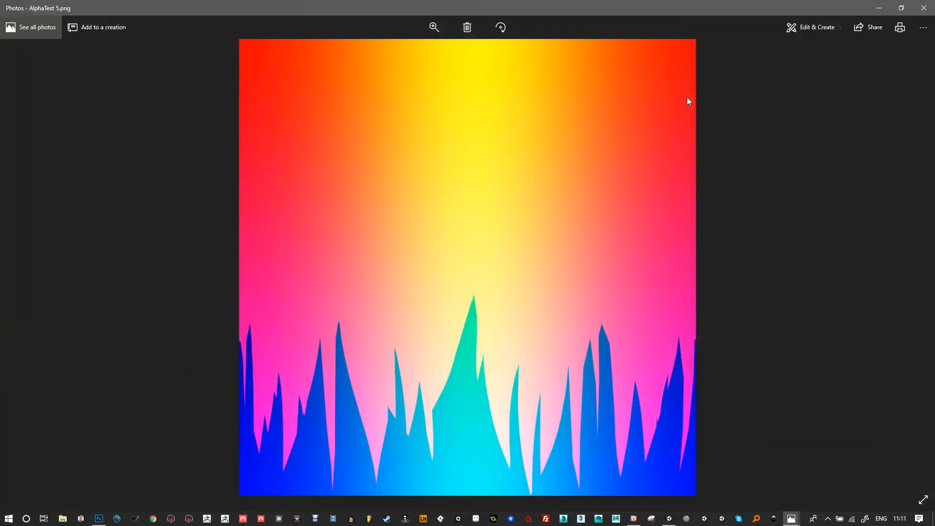
# - Open AlphaTest 5.png in Adobe Photoshop CC 2018 without making it the default app
pyautogui.click(919, 32)
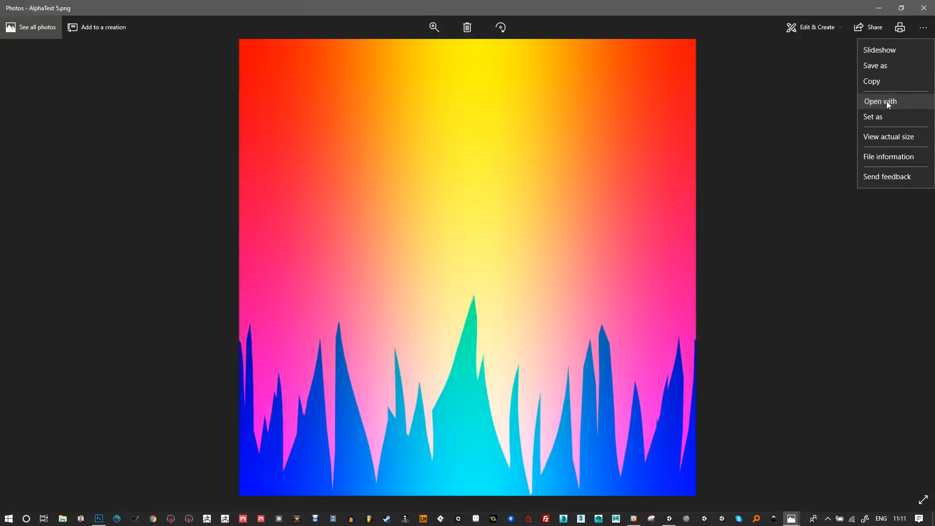
pyautogui.click(887, 101)
pyautogui.click(852, 219)
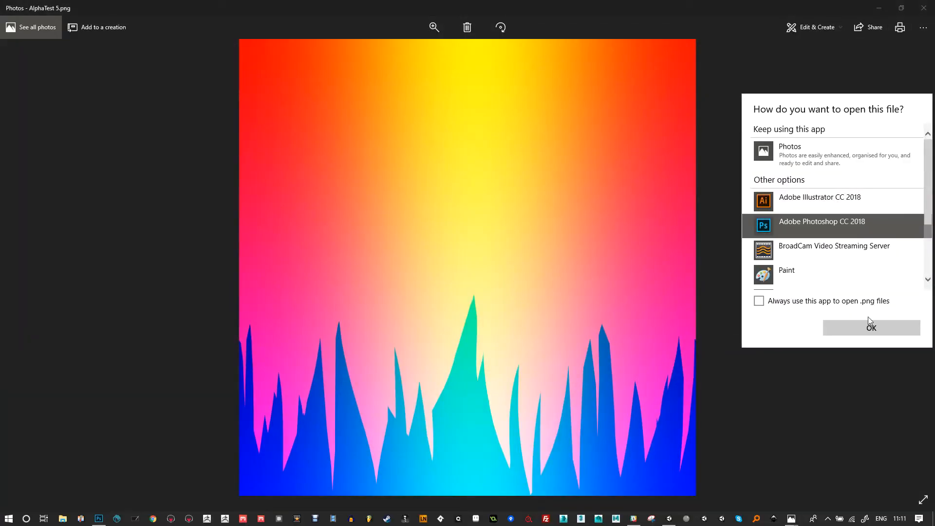
pyautogui.click(871, 328)
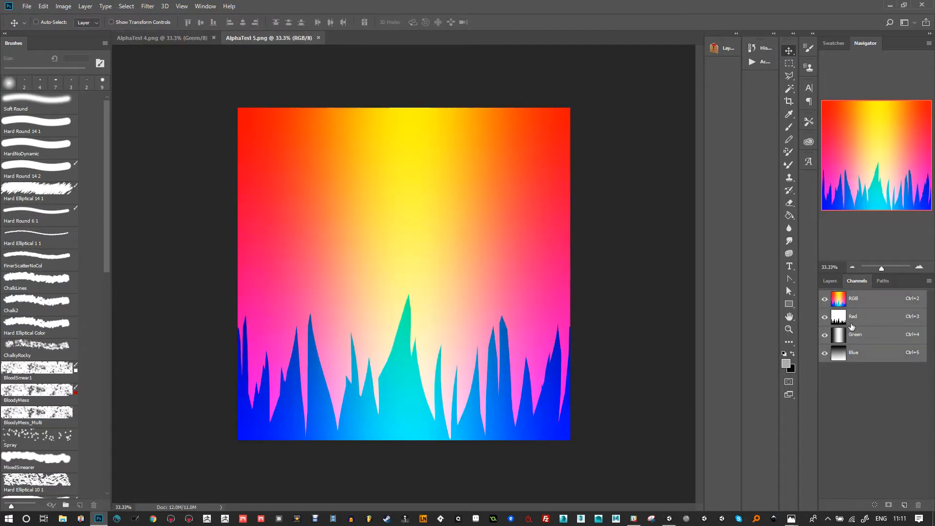
# - Darken the Green channel of AlphaTest 5.png with Levels by setting the midtone input to 0.42
pyautogui.click(853, 334)
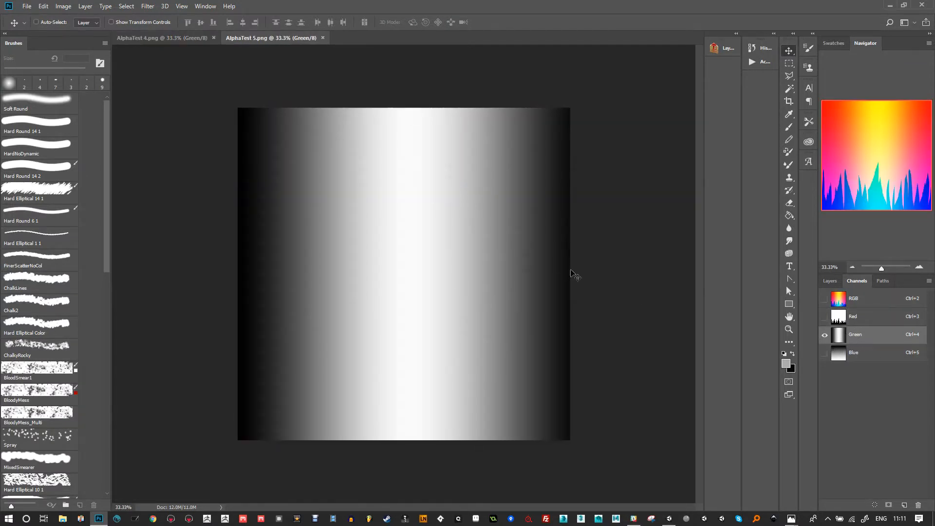
pyautogui.press('ctrl')
pyautogui.hotkey('ctrl', 'l')
pyautogui.moveTo(632, 281); pyautogui.dragTo(662, 281)
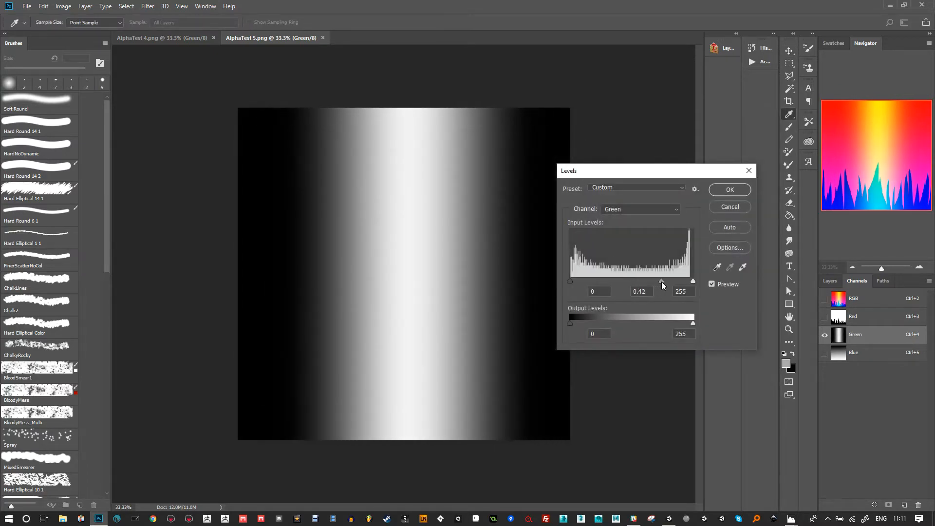
pyautogui.click(730, 190)
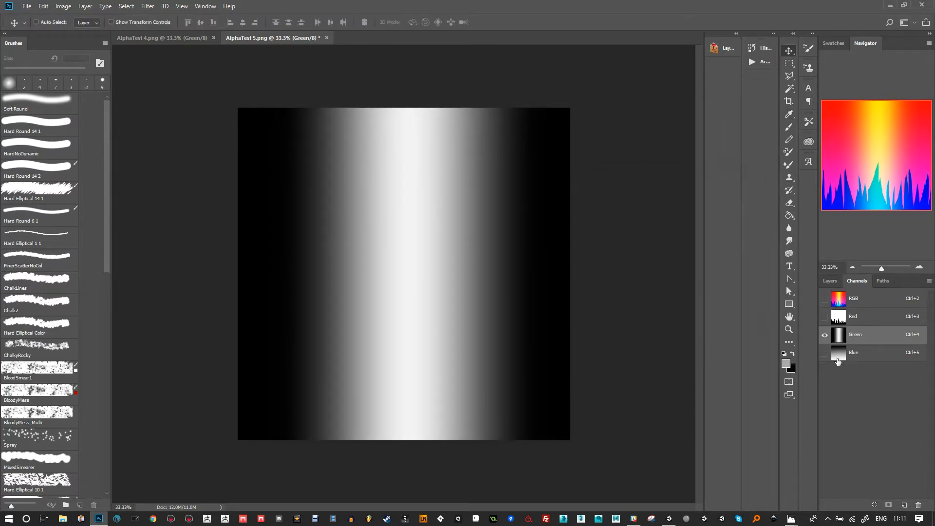
# - Paint two black vertical bands and a light central band in the Blue channel with a 500 px Soft Round brush
pyautogui.click(838, 361)
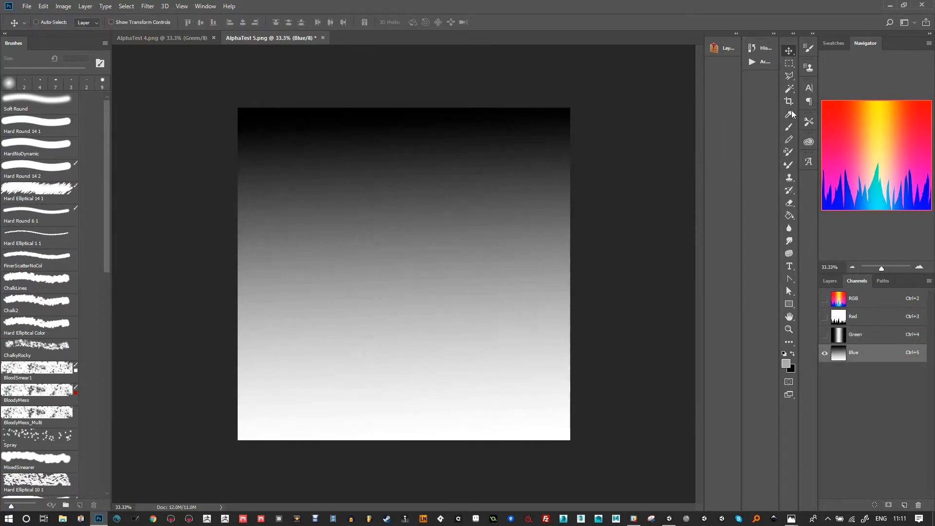
pyautogui.click(790, 126)
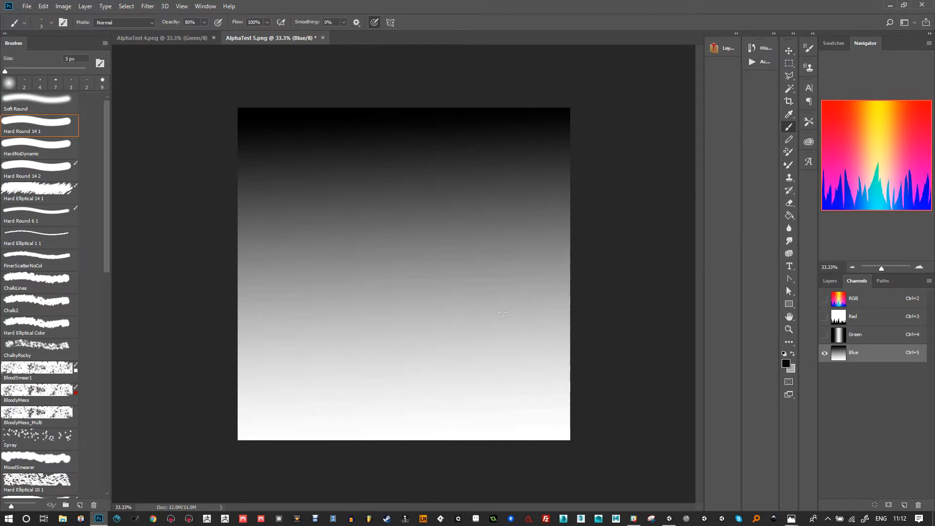
pyautogui.press(']')
pyautogui.press(']')
pyautogui.press(']')
pyautogui.press(']')
pyautogui.press(']')
pyautogui.press(']')
pyautogui.press(']')
pyautogui.press(']')
pyautogui.press(']')
pyautogui.press(']')
pyautogui.press(']')
pyautogui.press(']')
pyautogui.press(']')
pyautogui.press(']')
pyautogui.click(63, 105)
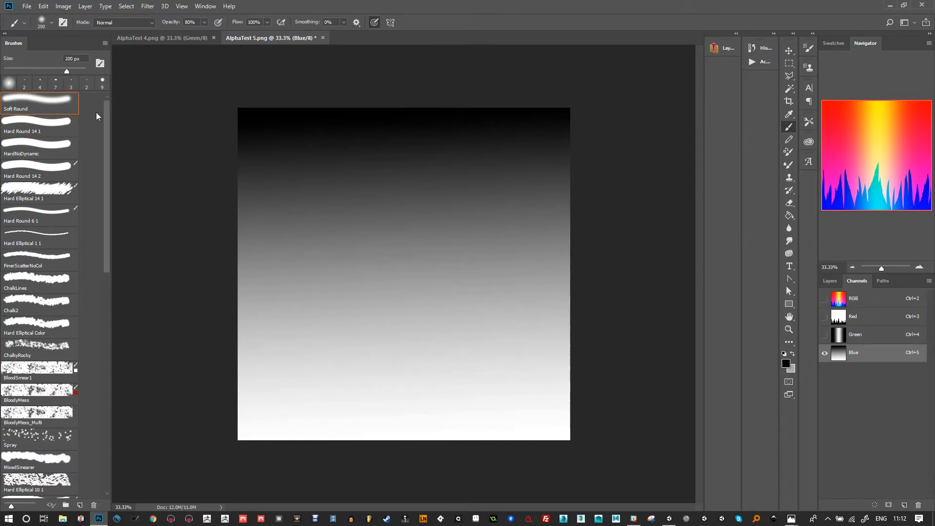
pyautogui.press(']')
pyautogui.moveTo(308, 101); pyautogui.dragTo(314, 458)
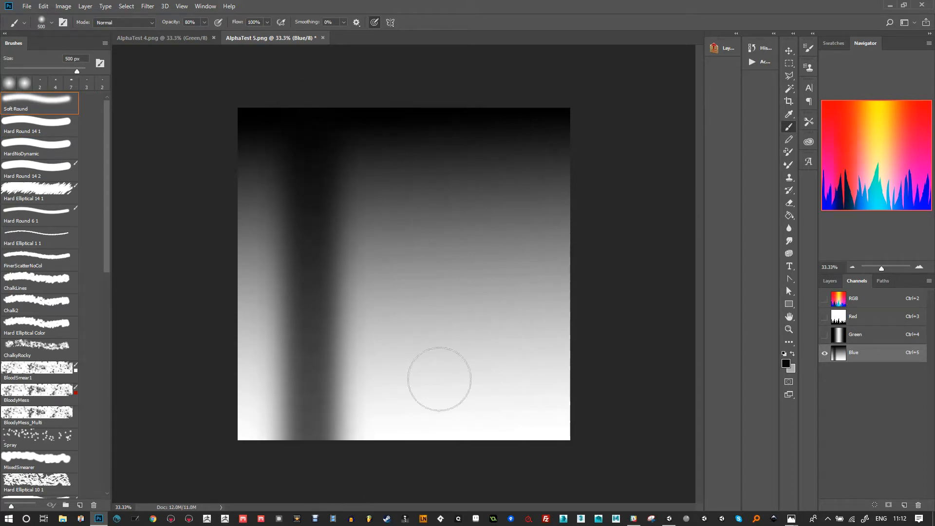
pyautogui.moveTo(506, 115); pyautogui.dragTo(511, 478)
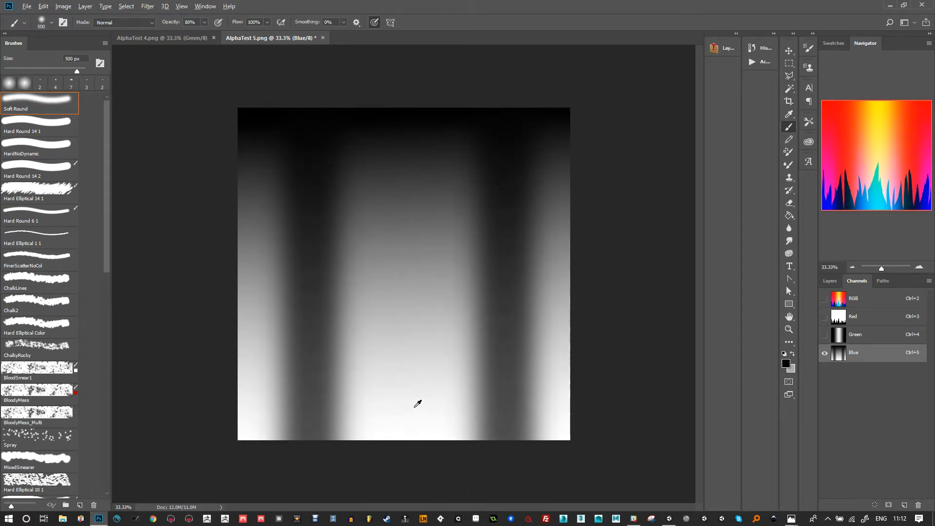
pyautogui.press('x')
pyautogui.moveTo(405, 453); pyautogui.dragTo(401, 45)
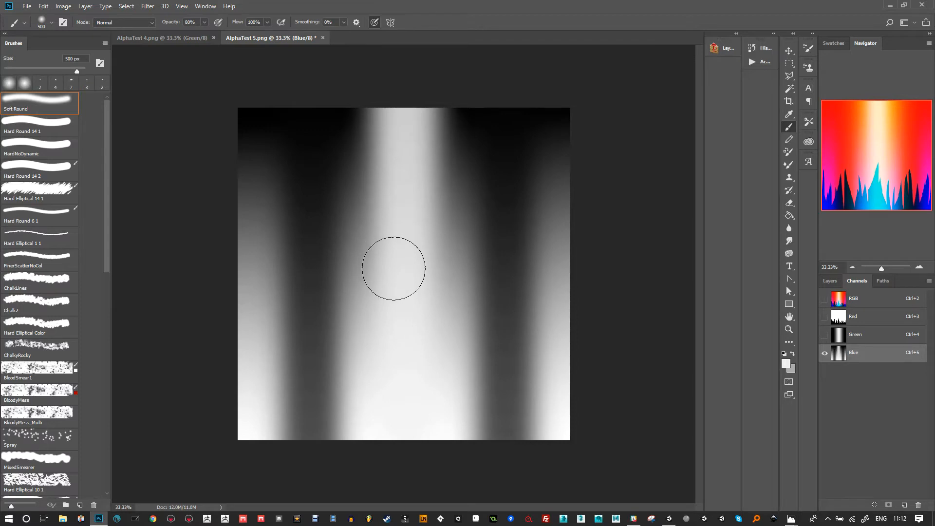
# - Paint a narrow light stripe inside each dark band and a narrow black stripe down the Blue channel's centre with a 125 px brush
pyautogui.press('[')
pyautogui.press('[')
pyautogui.press('[')
pyautogui.press('[')
pyautogui.press('[')
pyautogui.press('[')
pyautogui.press('[')
pyautogui.click(305, 445)
pyautogui.moveTo(304, 417); pyautogui.dragTo(304, 49)
pyautogui.click(510, 436)
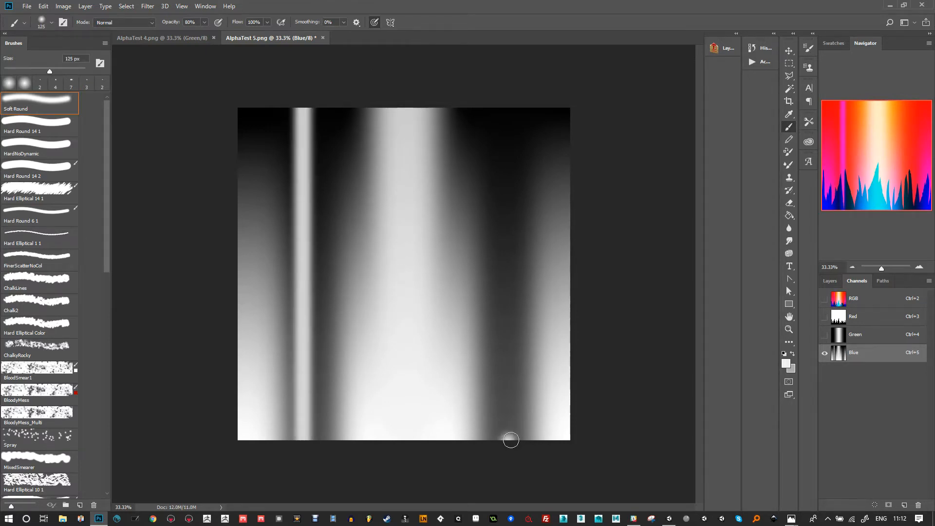
pyautogui.moveTo(508, 438); pyautogui.dragTo(514, 14)
pyautogui.press('x')
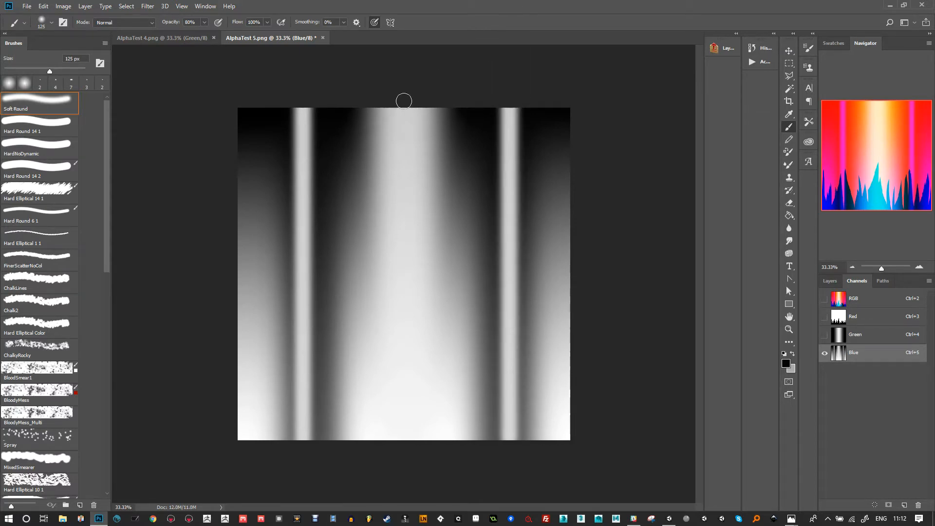
pyautogui.moveTo(403, 98); pyautogui.dragTo(400, 522)
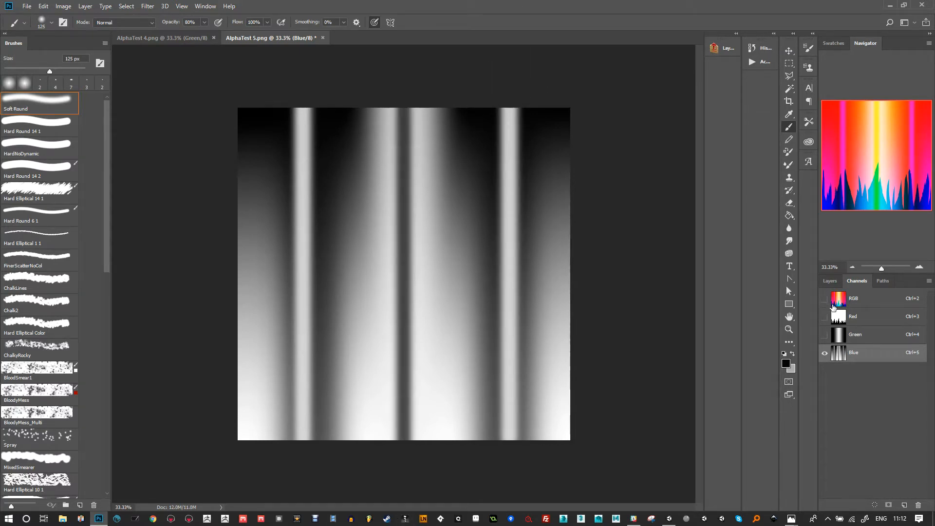
# - Paint black strands rising at the centre, left of centre and right in the Red channel using Hard Round 14 1 at 35 px, 100% opacity
pyautogui.click(861, 336)
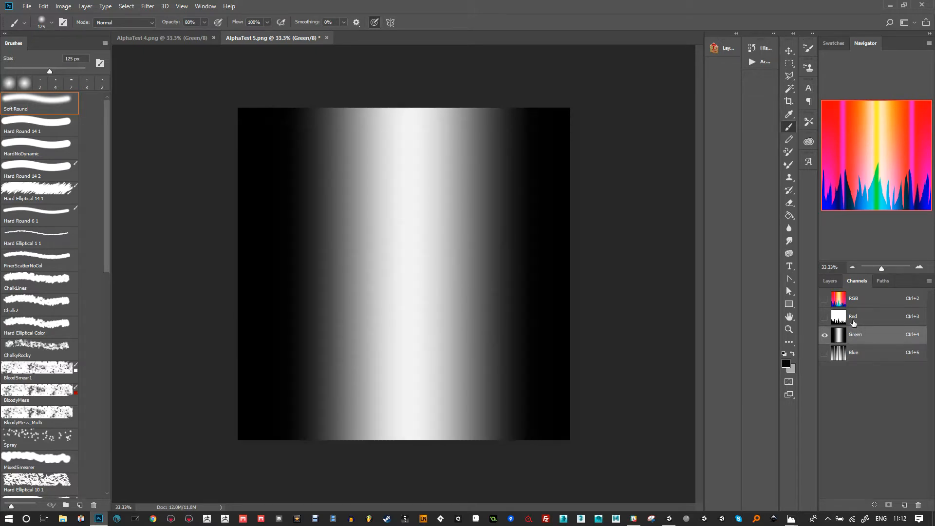
pyautogui.click(853, 321)
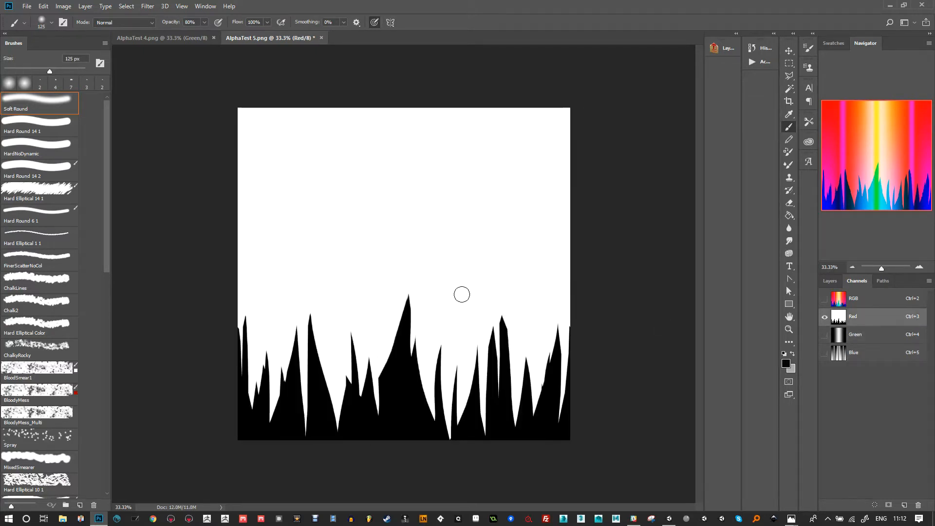
pyautogui.press('[')
pyautogui.press('[')
pyautogui.press('[')
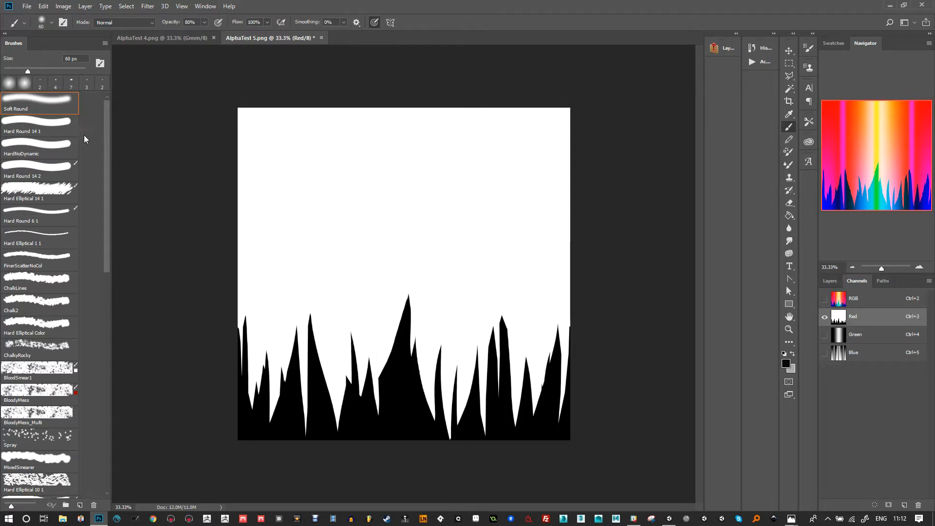
pyautogui.click(55, 122)
pyautogui.keyDown('alt'); pyautogui.click(395, 362); pyautogui.keyUp('alt')
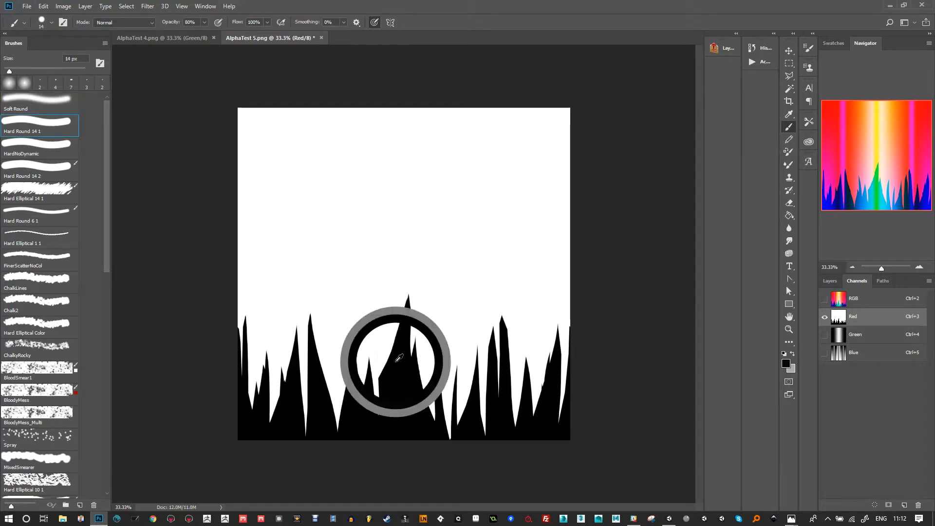
pyautogui.press('0')
pyautogui.press(']')
pyautogui.press(']')
pyautogui.press(']')
pyautogui.press(']')
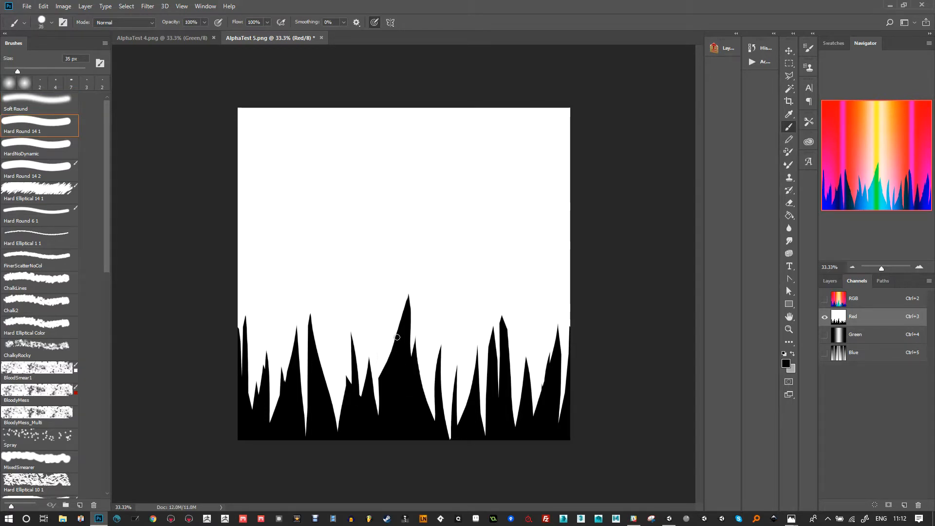
pyautogui.moveTo(397, 337)
pyautogui.mouseDown()
pyautogui.moveTo(420, 209)
pyautogui.moveTo(409, 360)
pyautogui.moveTo(404, 275)
pyautogui.moveTo(418, 184)
pyautogui.mouseUp()
pyautogui.moveTo(366, 377)
pyautogui.mouseDown()
pyautogui.moveTo(344, 262)
pyautogui.moveTo(355, 212)
pyautogui.mouseUp()
pyautogui.moveTo(494, 410); pyautogui.dragTo(493, 202)
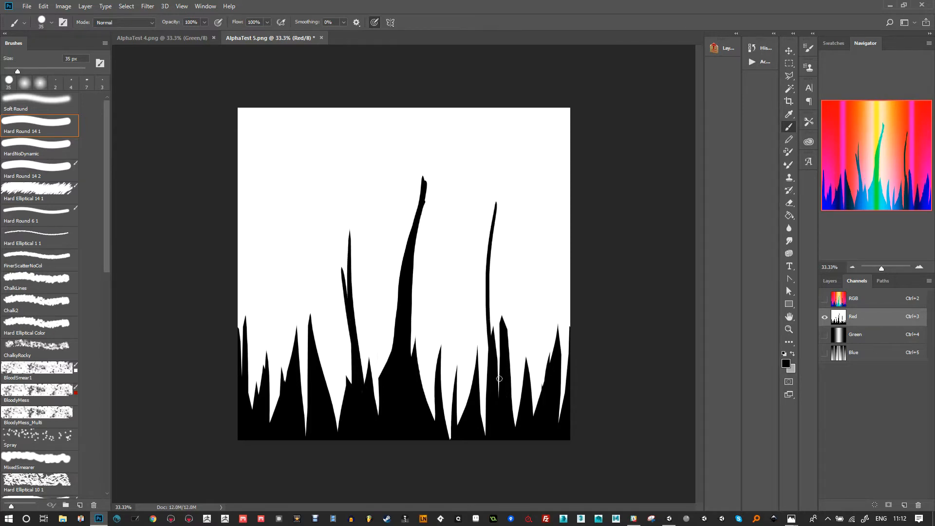
pyautogui.moveTo(496, 370); pyautogui.dragTo(493, 197)
pyautogui.moveTo(493, 333); pyautogui.dragTo(493, 234)
# - Add a detached thin strand beside the central one and a tall strand near the Red channel's left edge
pyautogui.moveTo(378, 161); pyautogui.dragTo(374, 268)
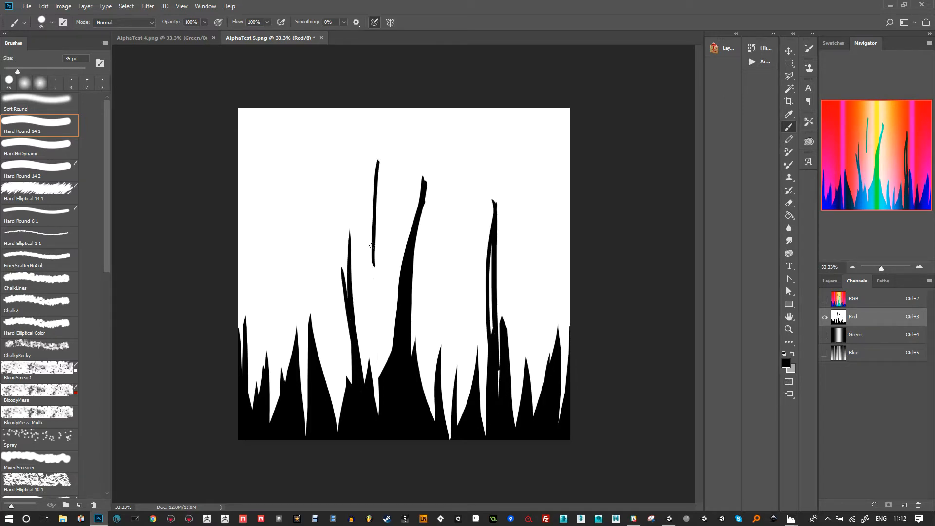
pyautogui.moveTo(379, 207); pyautogui.dragTo(377, 278)
pyautogui.moveTo(289, 209); pyautogui.dragTo(284, 379)
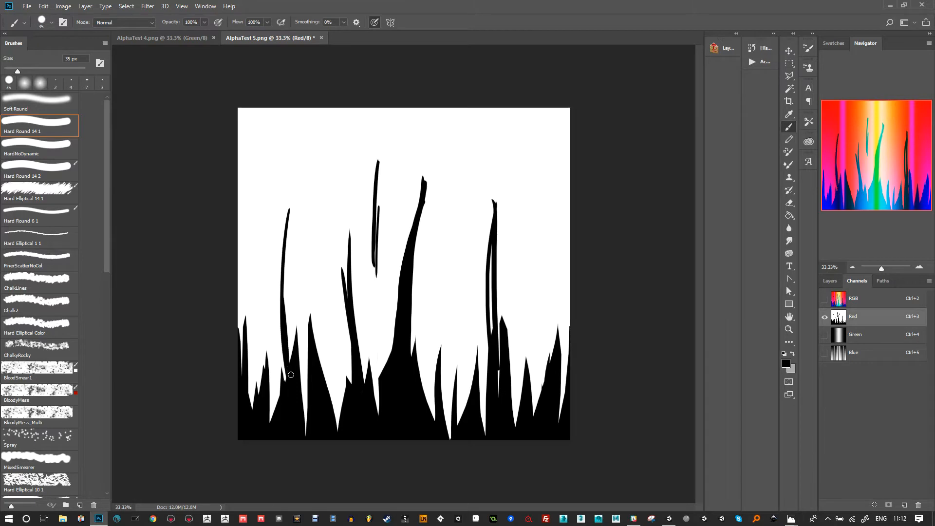
# - Fill the gaps in the right-hand strand and extend the detached strand down to the black base
pyautogui.moveTo(500, 313); pyautogui.dragTo(499, 367)
pyautogui.moveTo(499, 405); pyautogui.dragTo(498, 371)
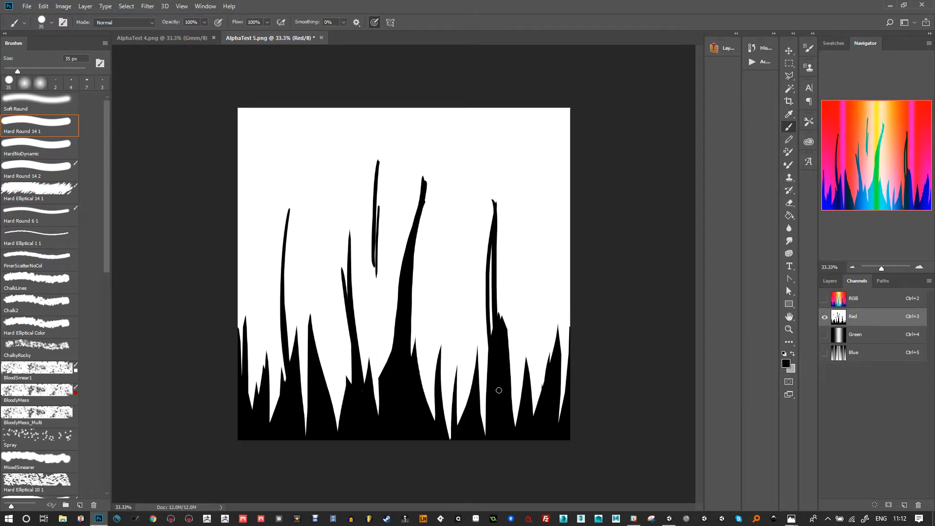
pyautogui.moveTo(498, 319); pyautogui.dragTo(496, 277)
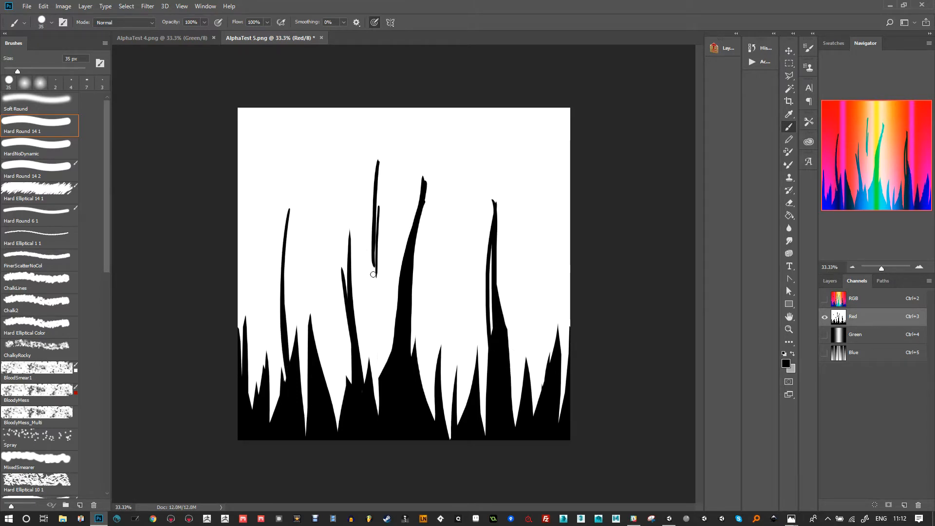
pyautogui.moveTo(375, 240); pyautogui.dragTo(383, 319)
pyautogui.moveTo(375, 261); pyautogui.dragTo(389, 354)
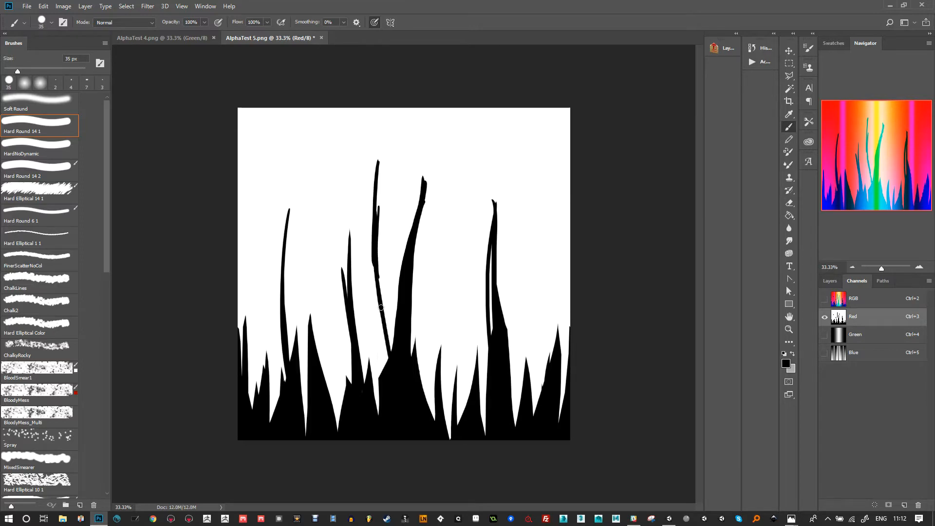
pyautogui.moveTo(376, 213); pyautogui.dragTo(377, 184)
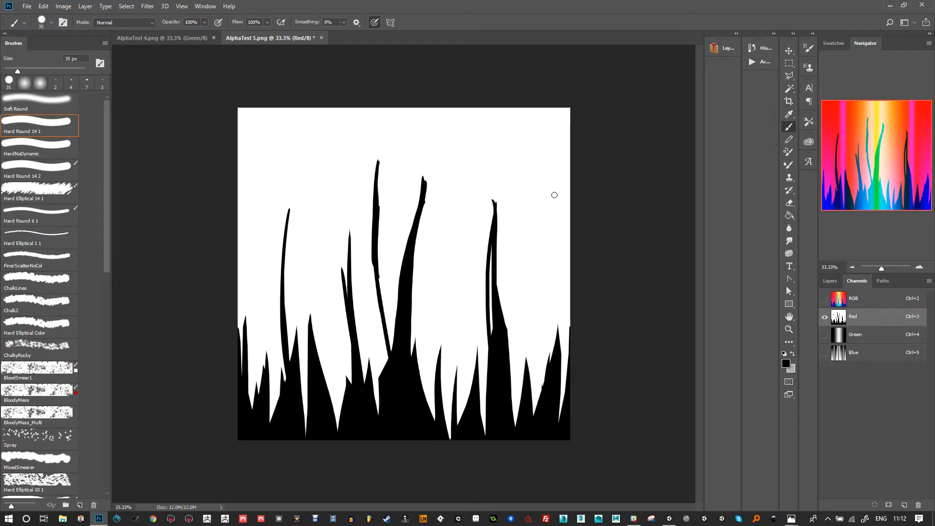
pyautogui.moveTo(493, 247)
pyautogui.mouseDown()
pyautogui.moveTo(490, 375)
pyautogui.moveTo(493, 296)
pyautogui.mouseUp()
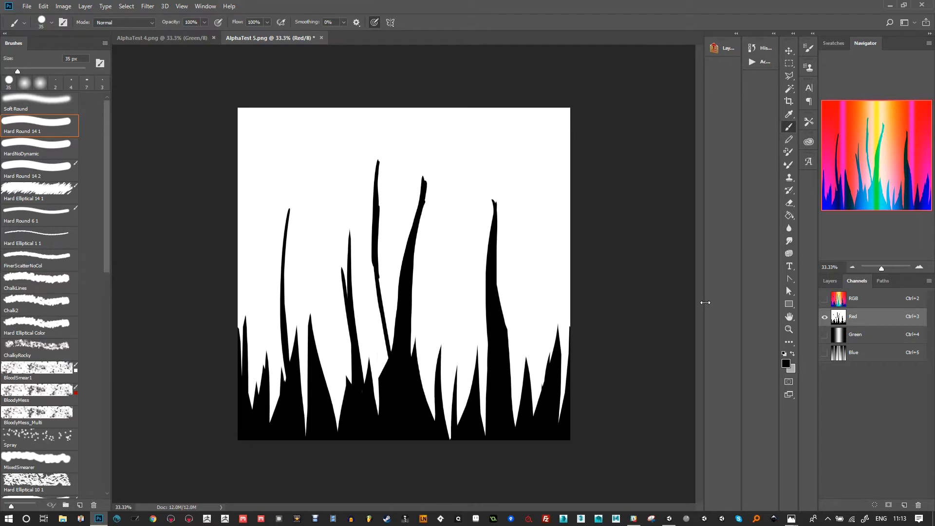
# - Save AlphaTest 5.png with the combined RGB channels shown and switch back to Unity
pyautogui.click(866, 306)
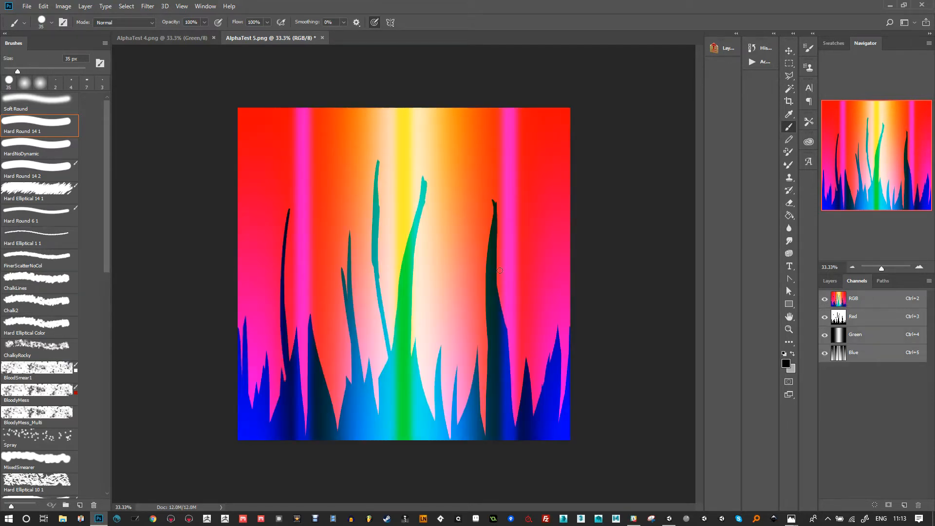
pyautogui.hotkey('ctrl', 's')
pyautogui.hotkey('ctrl', 'a')
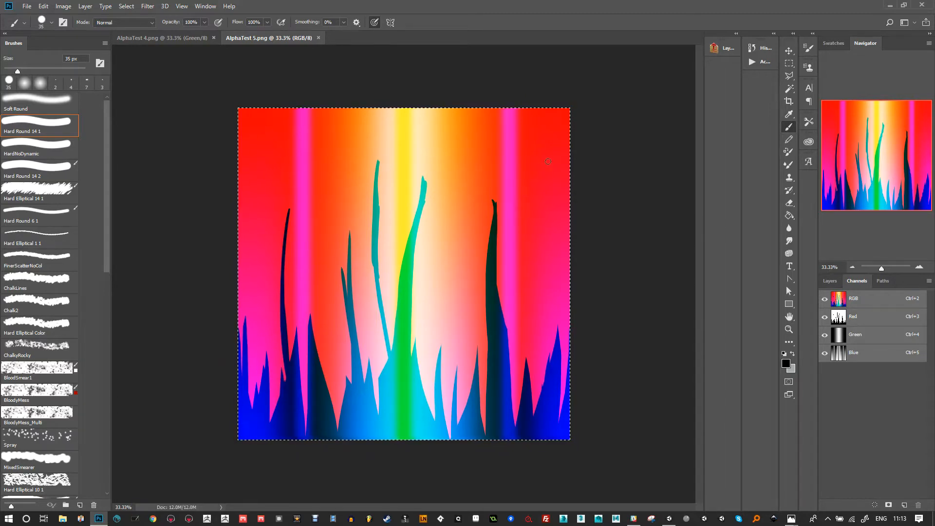
pyautogui.hotkey('alt', 'Tab')
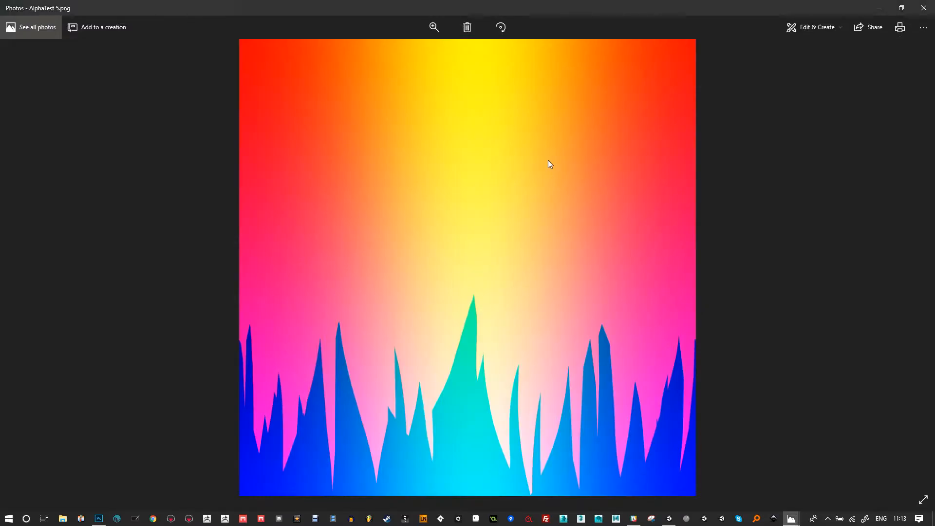
pyautogui.hotkey('alt', 'Tab')
pyautogui.hotkey('alt', 'Tab')
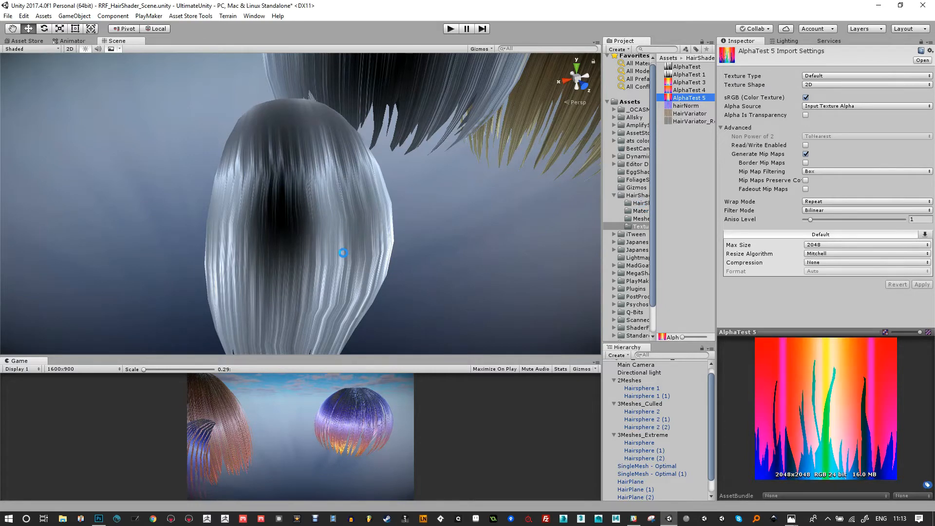
# - Assign AlphaTest 5 as the Cutout/TipGrad1/TipGrad2 texture of the HairShader_Optimal_Brown material on HairPlane (1)
pyautogui.click(343, 253)
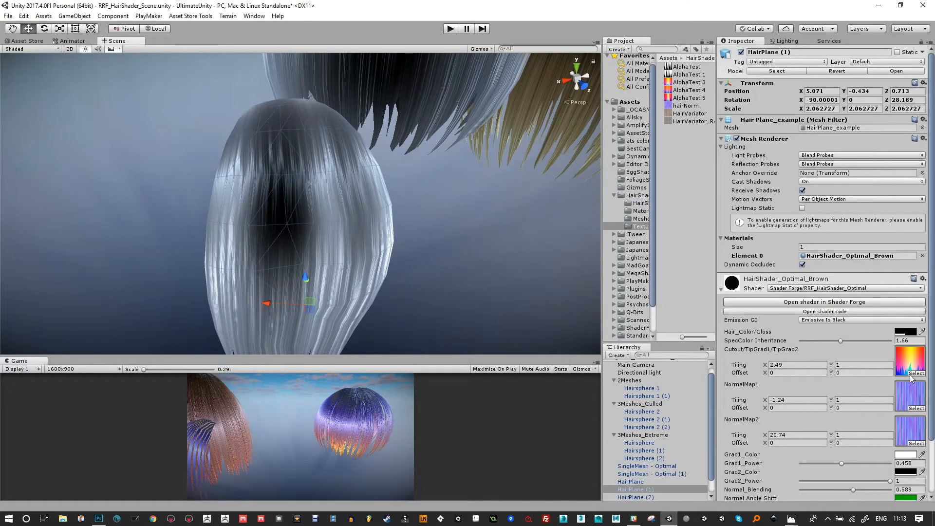
pyautogui.click(914, 374)
pyautogui.click(454, 344)
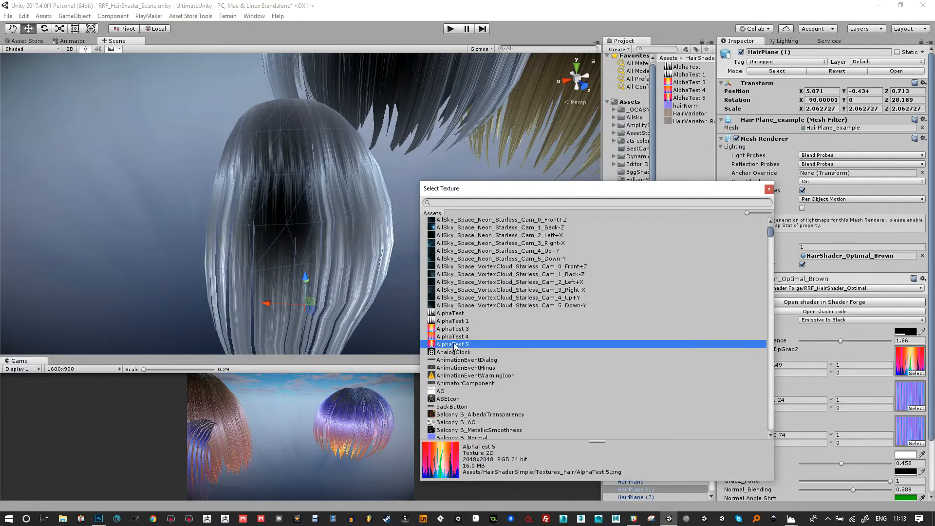
pyautogui.doubleClick(454, 345)
pyautogui.keyDown('alt'); pyautogui.moveTo(423, 201); pyautogui.dragTo(375, 192); pyautogui.keyUp('alt')
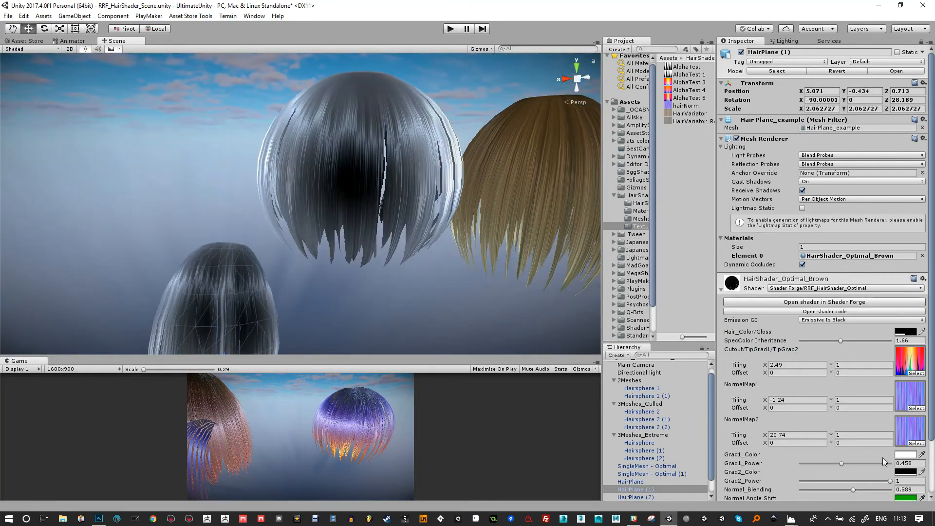
# - Change the Grad2_Color of HairShader_Optimal_Brown to a dark red
pyautogui.scroll(-3, 909, 480)
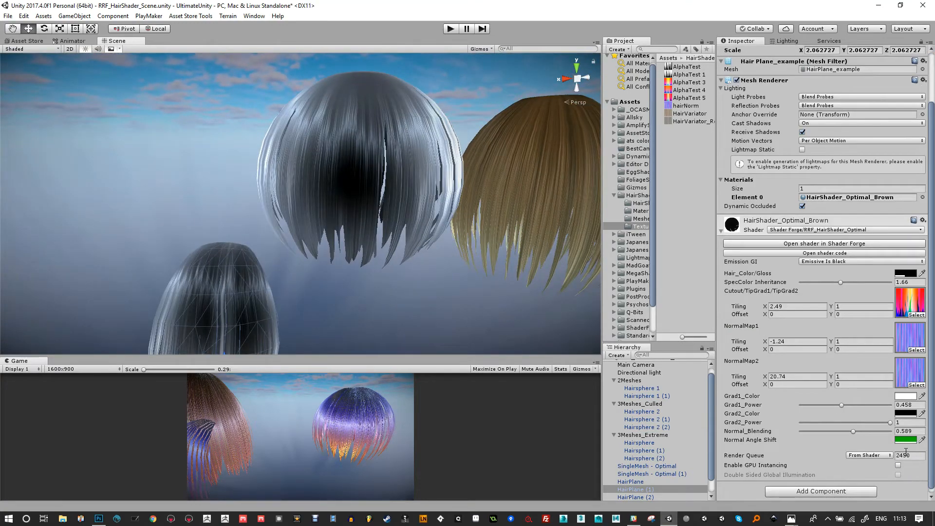
pyautogui.click(905, 413)
pyautogui.moveTo(688, 290); pyautogui.dragTo(701, 295)
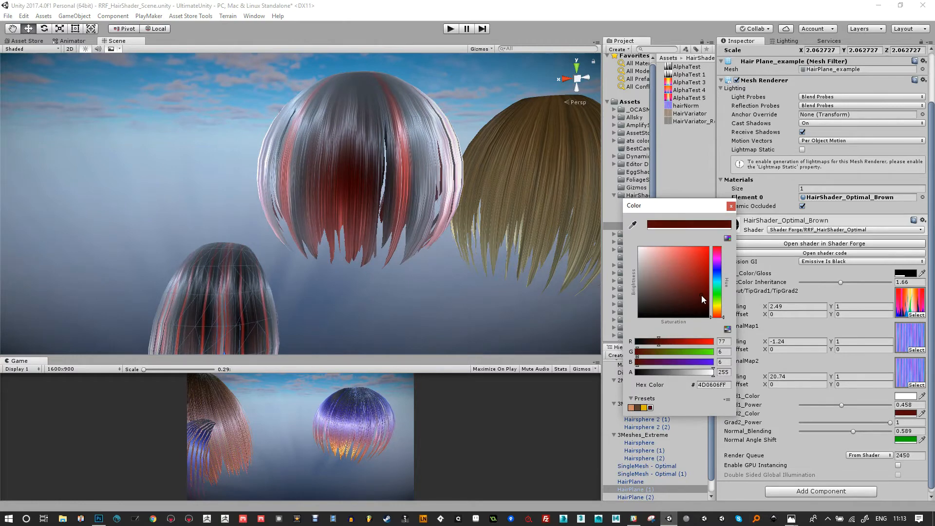
pyautogui.click(745, 221)
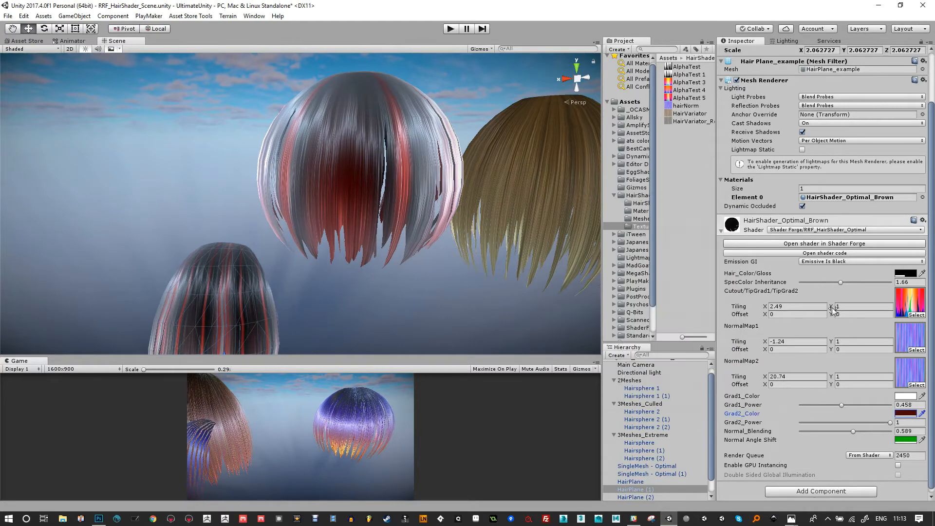
# - Set the X tiling of the Cutout/TipGrad1/TipGrad2 texture to 1.6 and inspect the hair in the scene
pyautogui.moveTo(766, 307); pyautogui.dragTo(766, 307)
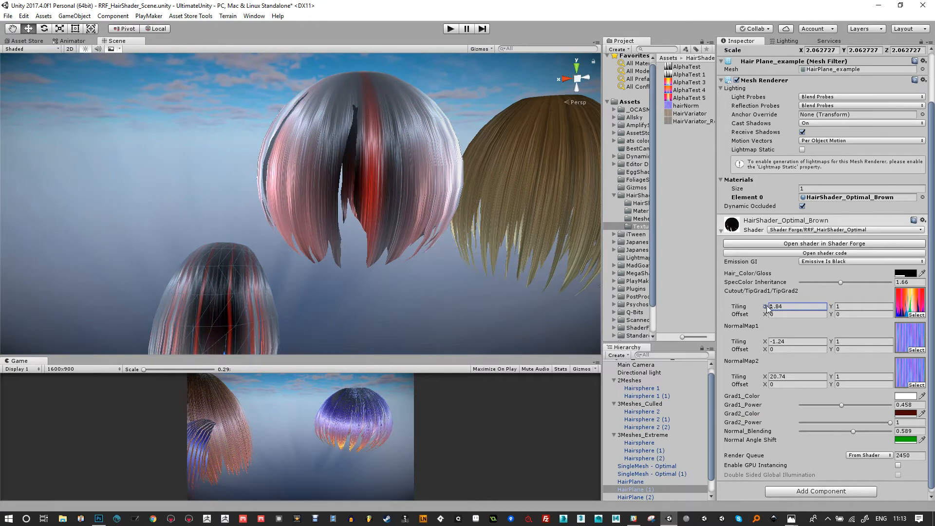
pyautogui.moveTo(766, 307); pyautogui.dragTo(765, 306)
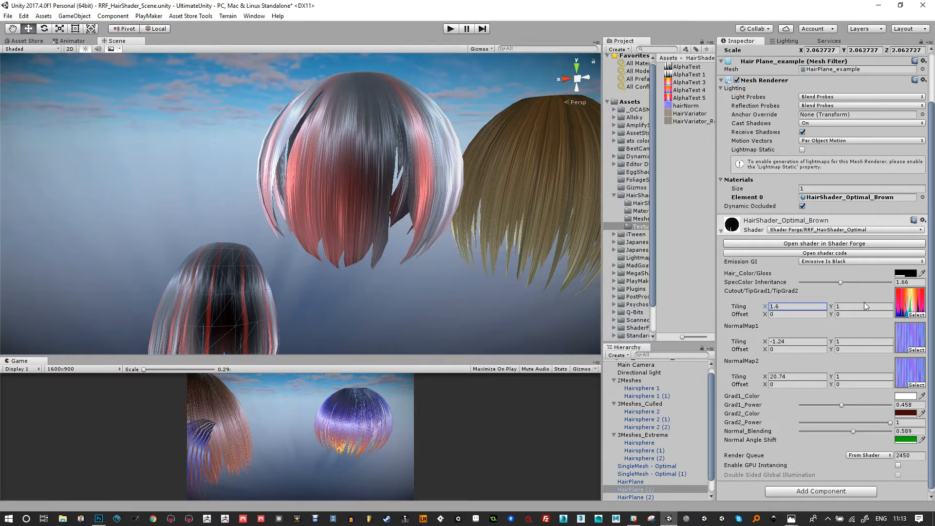
pyautogui.keyDown('alt'); pyautogui.moveTo(346, 269); pyautogui.dragTo(363, 283); pyautogui.keyUp('alt')
pyautogui.keyDown('alt'); pyautogui.moveTo(363, 283); pyautogui.dragTo(385, 275, button='right'); pyautogui.keyUp('alt')
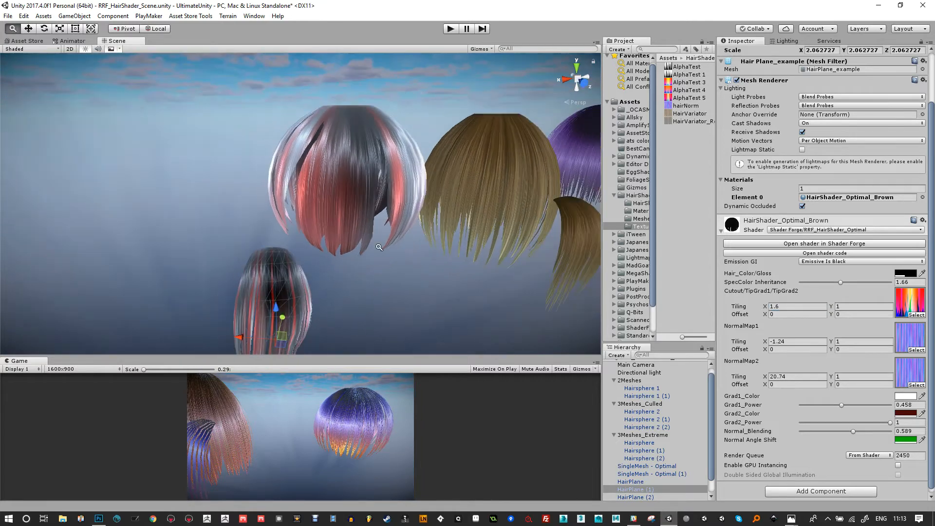
# - Change the Grad2_Color of the HairShader_Optimal_Brown material to a dark olive yellow with hex 514F15FF
pyautogui.keyDown('alt'); pyautogui.moveTo(385, 276); pyautogui.dragTo(401, 244, button='middle'); pyautogui.keyUp('alt')
pyautogui.keyDown('alt'); pyautogui.moveTo(401, 244); pyautogui.dragTo(321, 280); pyautogui.keyUp('alt')
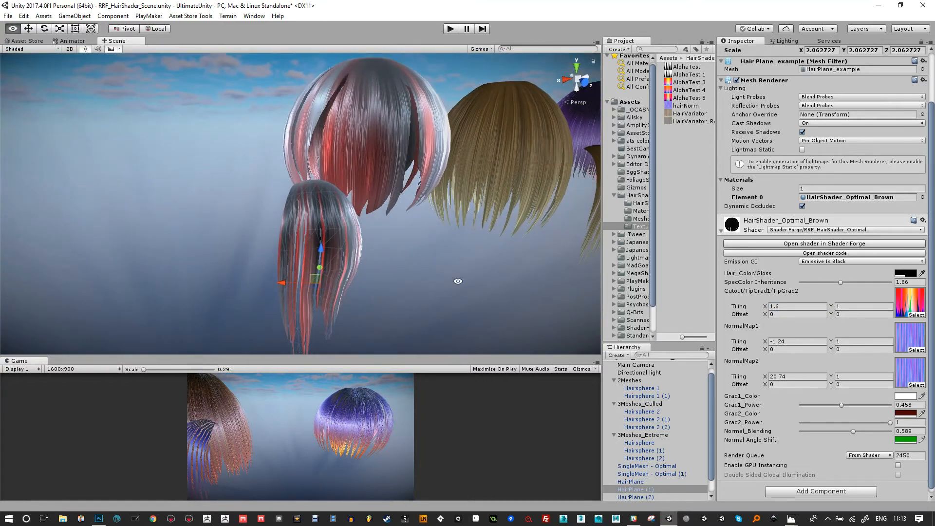
pyautogui.keyDown('alt'); pyautogui.moveTo(414, 230); pyautogui.dragTo(408, 233); pyautogui.keyUp('alt')
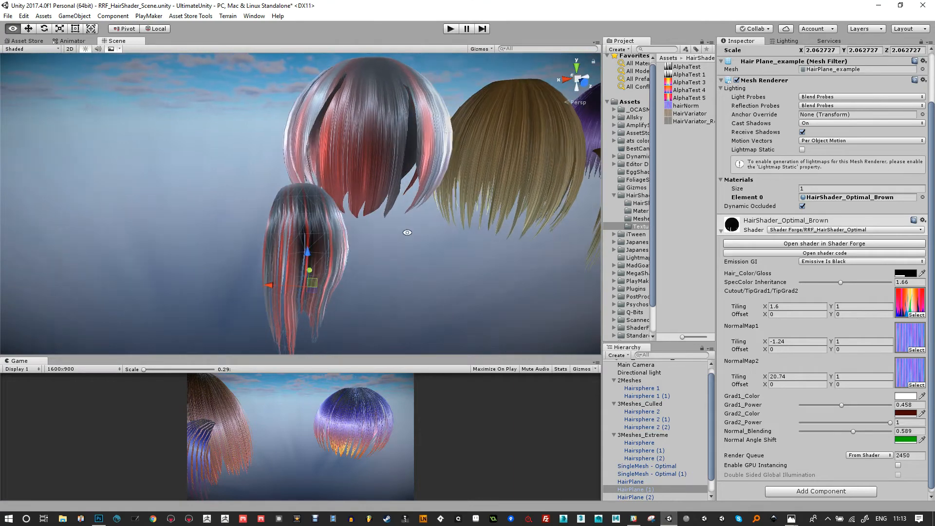
pyautogui.click(905, 414)
pyautogui.moveTo(655, 263)
pyautogui.mouseDown()
pyautogui.moveTo(671, 257)
pyautogui.moveTo(646, 279)
pyautogui.mouseUp()
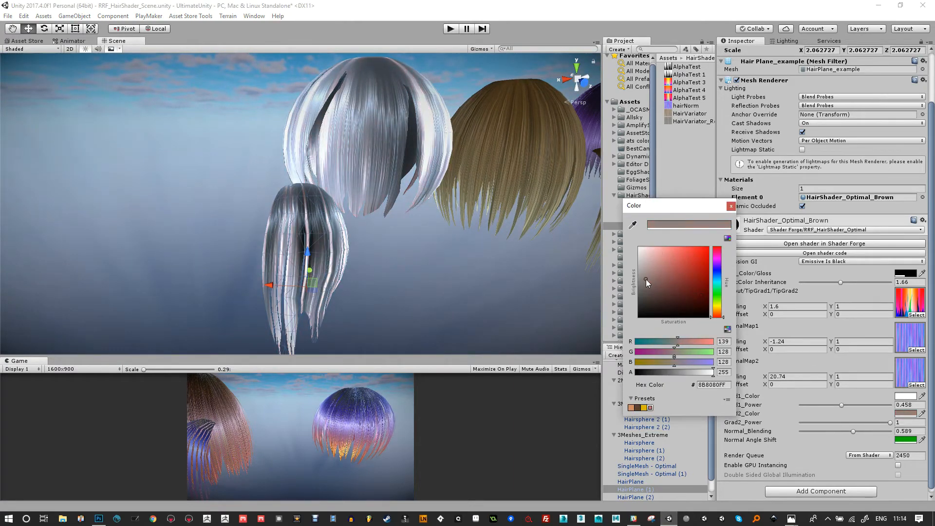
pyautogui.moveTo(718, 310); pyautogui.dragTo(717, 306)
pyautogui.moveTo(689, 257)
pyautogui.mouseDown()
pyautogui.moveTo(674, 300)
pyautogui.moveTo(690, 295)
pyautogui.mouseUp()
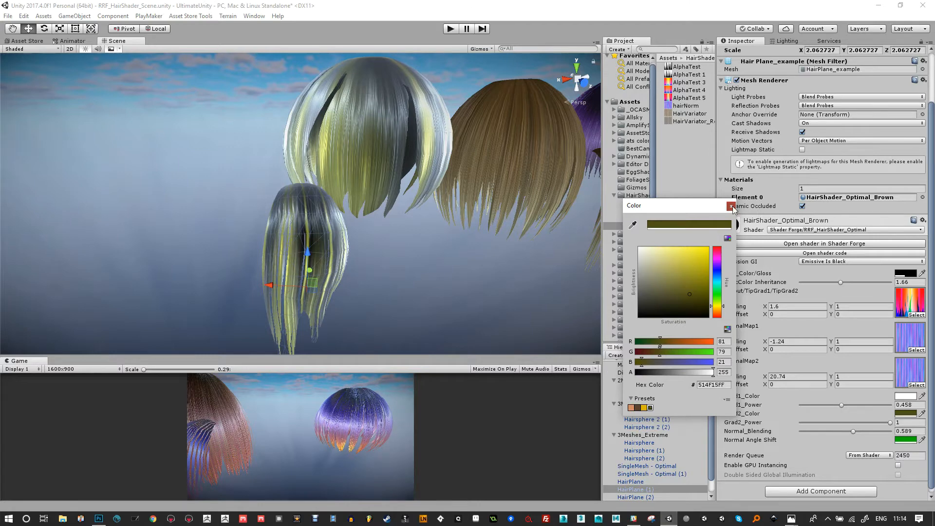
pyautogui.click(731, 207)
pyautogui.click(907, 396)
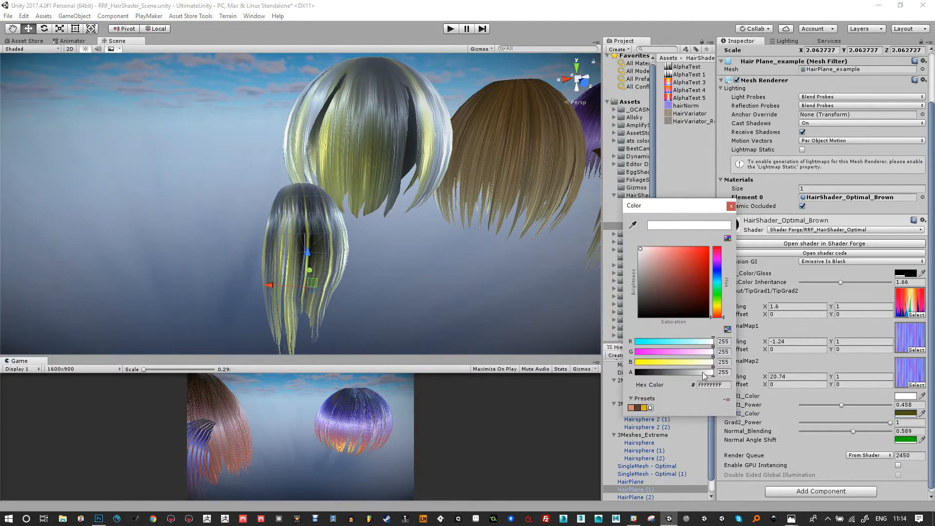
pyautogui.click(731, 207)
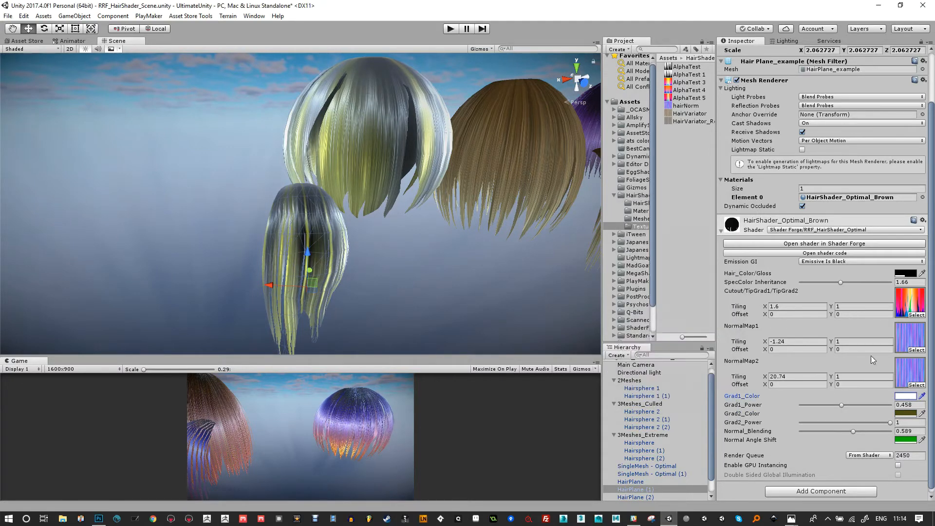
pyautogui.click(909, 397)
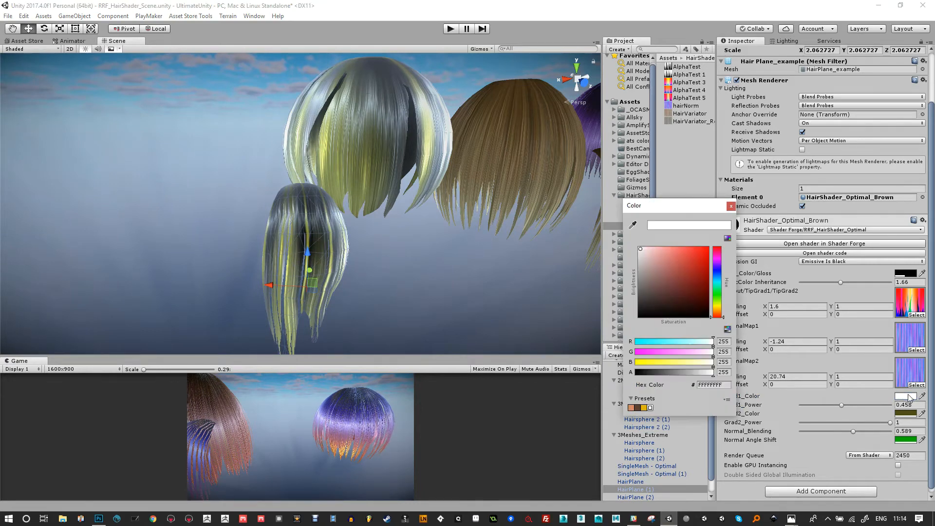
pyautogui.click(731, 207)
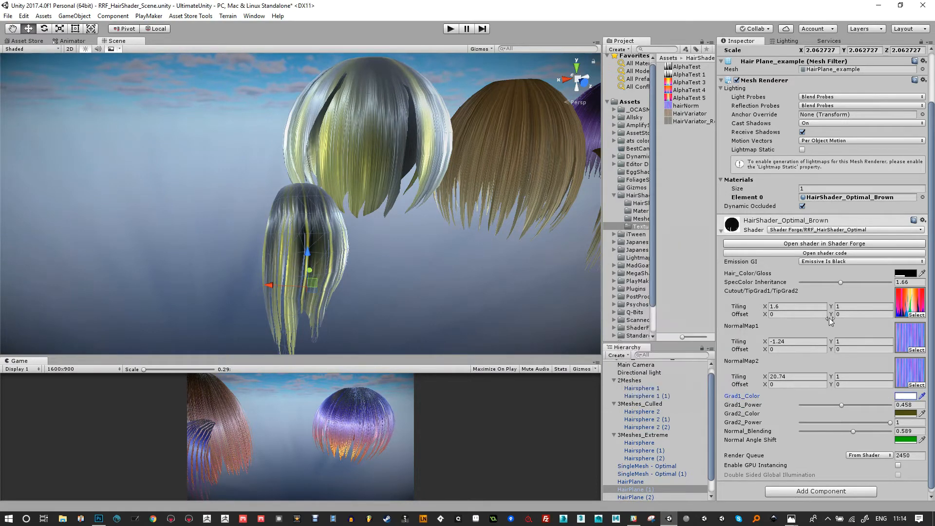
# - Set Grad1_Power to 0.295 and Normal_Blending to 0.654 on HairShader_Optimal_Brown
pyautogui.moveTo(842, 405)
pyautogui.mouseDown()
pyautogui.moveTo(814, 407)
pyautogui.moveTo(837, 407)
pyautogui.moveTo(827, 406)
pyautogui.mouseUp()
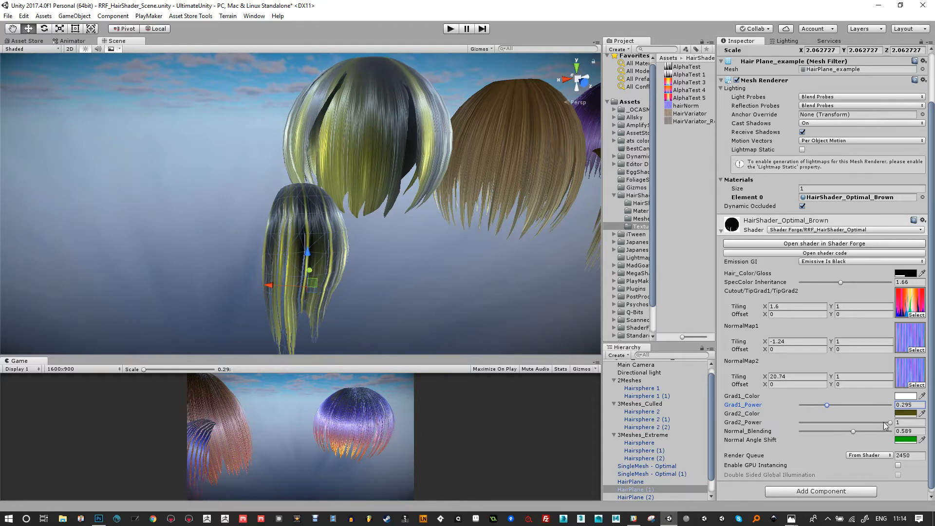
pyautogui.moveTo(885, 424)
pyautogui.mouseDown()
pyautogui.moveTo(821, 431)
pyautogui.moveTo(870, 429)
pyautogui.moveTo(851, 431)
pyautogui.moveTo(859, 428)
pyautogui.mouseUp()
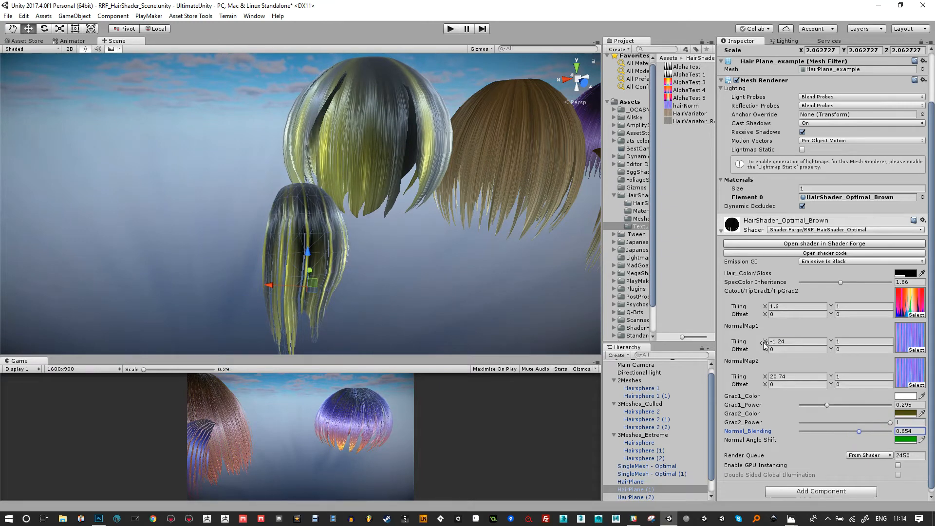
# - Try X tilings of 11.8 for NormalMap1 and 0.9 for NormalMap2 with Normal_Blending at 0.524
pyautogui.moveTo(764, 344); pyautogui.dragTo(775, 344)
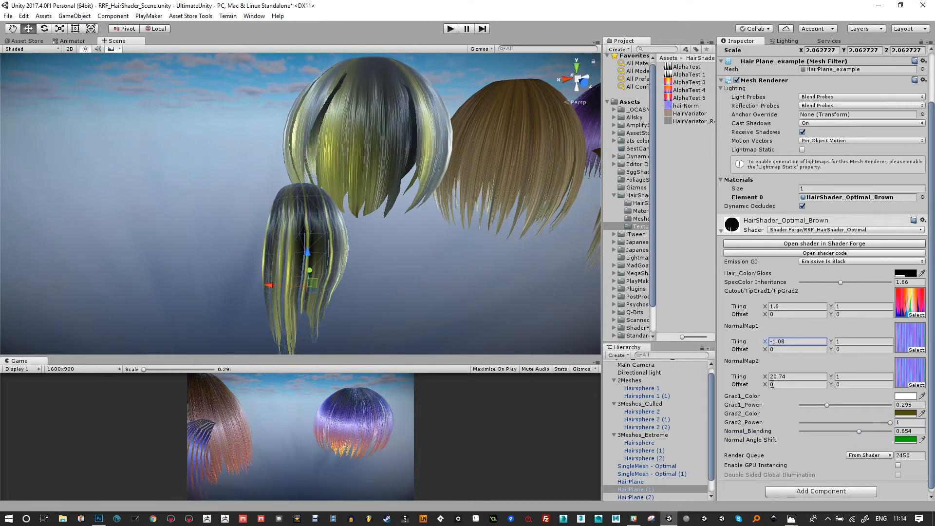
pyautogui.moveTo(765, 377)
pyautogui.mouseDown()
pyautogui.moveTo(680, 375)
pyautogui.moveTo(694, 373)
pyautogui.mouseUp()
pyautogui.keyDown('alt'); pyautogui.moveTo(300, 130); pyautogui.dragTo(414, 164); pyautogui.keyUp('alt')
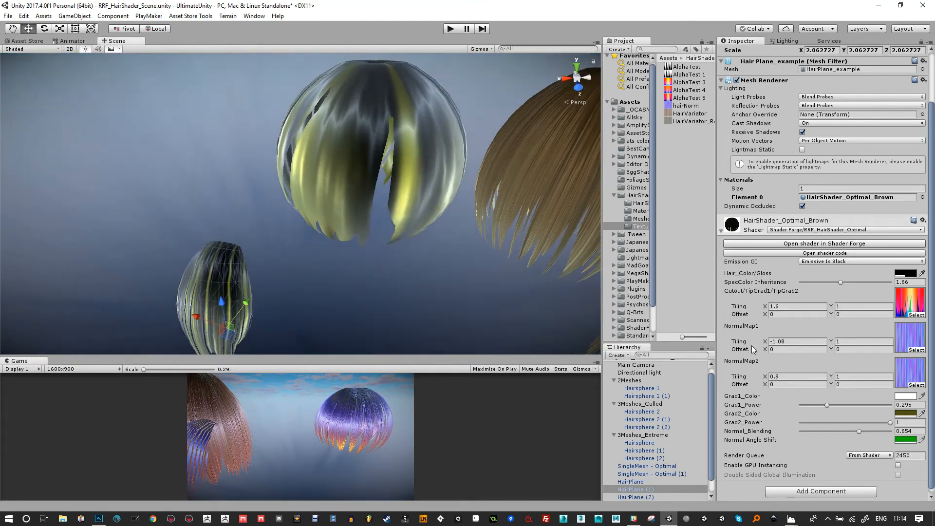
pyautogui.keyDown('shift'); pyautogui.moveTo(766, 341); pyautogui.dragTo(817, 338); pyautogui.keyUp('shift')
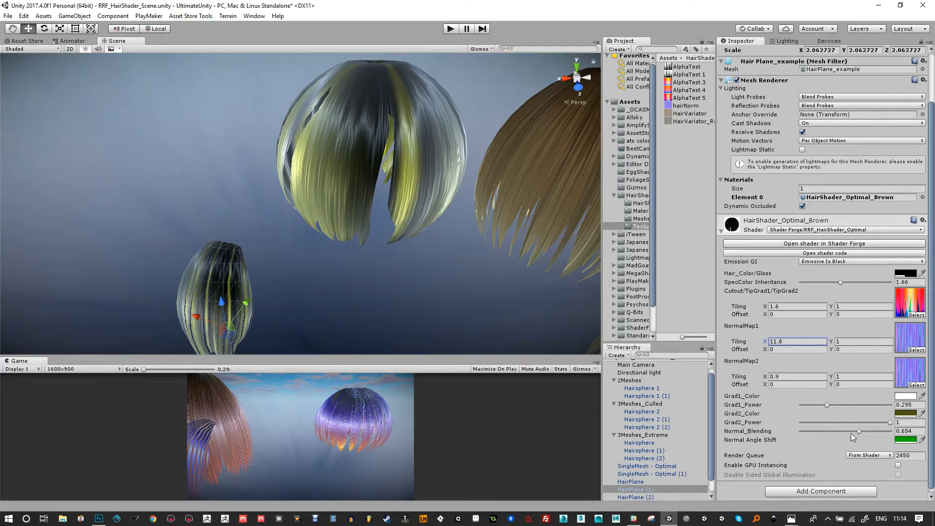
pyautogui.moveTo(852, 432)
pyautogui.mouseDown()
pyautogui.moveTo(844, 429)
pyautogui.moveTo(875, 428)
pyautogui.moveTo(810, 429)
pyautogui.moveTo(854, 425)
pyautogui.moveTo(845, 426)
pyautogui.mouseUp()
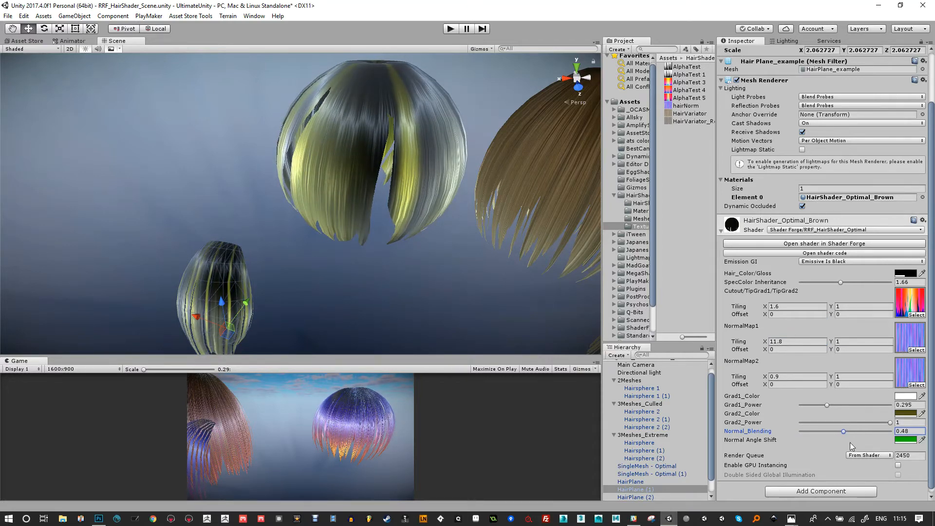
pyautogui.moveTo(844, 432)
pyautogui.mouseDown()
pyautogui.moveTo(816, 431)
pyautogui.moveTo(887, 428)
pyautogui.moveTo(845, 431)
pyautogui.mouseUp()
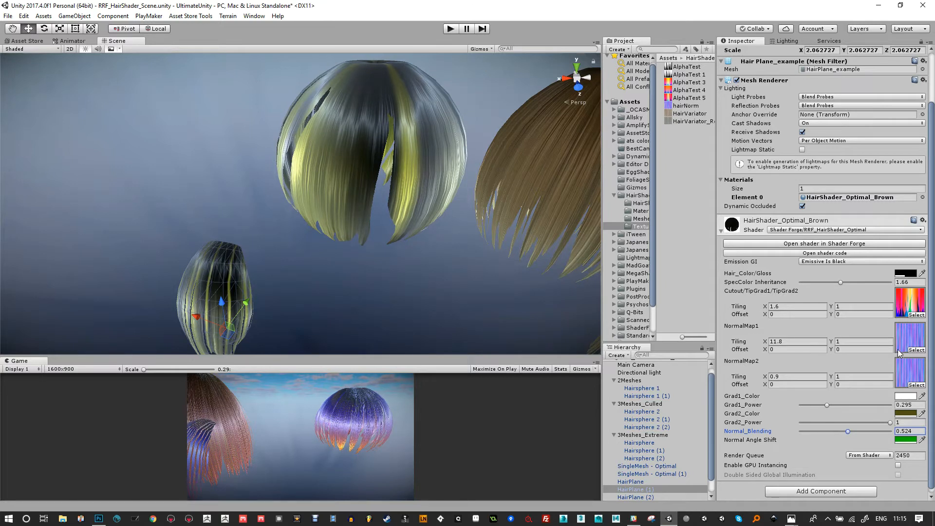
# - Set the X tiling of both NormalMap1 and NormalMap2 to 1
pyautogui.press('alt')
pyautogui.click(792, 343)
pyautogui.press('BackSpace')
pyautogui.press('BackSpace')
pyautogui.press('BackSpace')
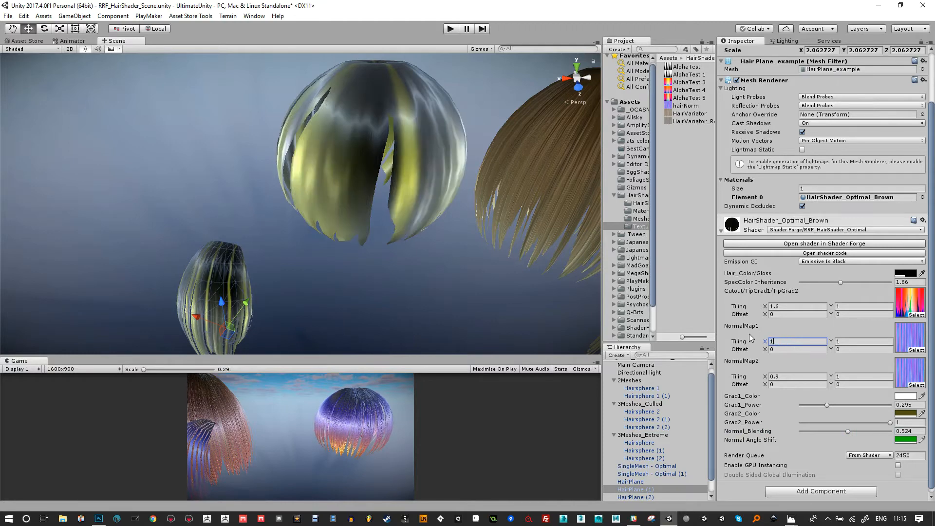
pyautogui.click(780, 376)
pyautogui.write('1')
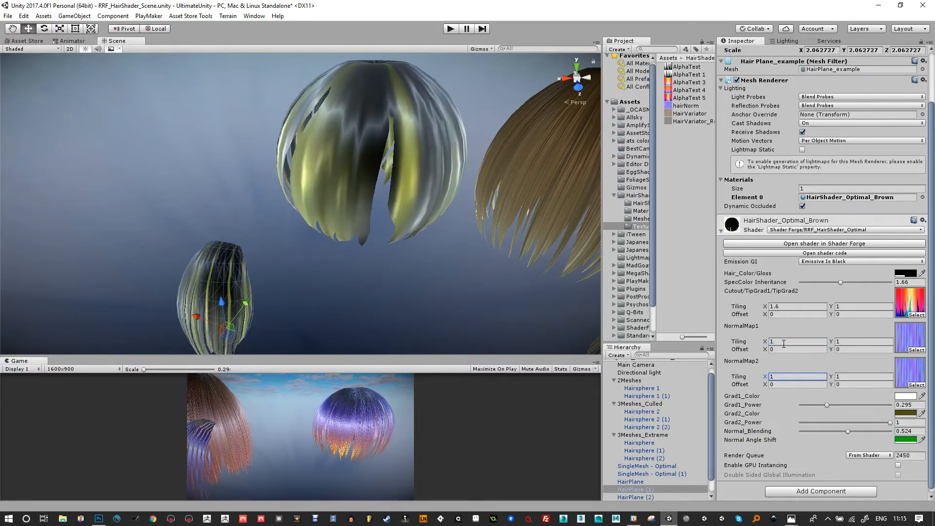
# - Set the X tiling of both NormalMap1 and NormalMap2 on HairShader_Optimal_Brown to 8
pyautogui.click(798, 345)
pyautogui.write('8')
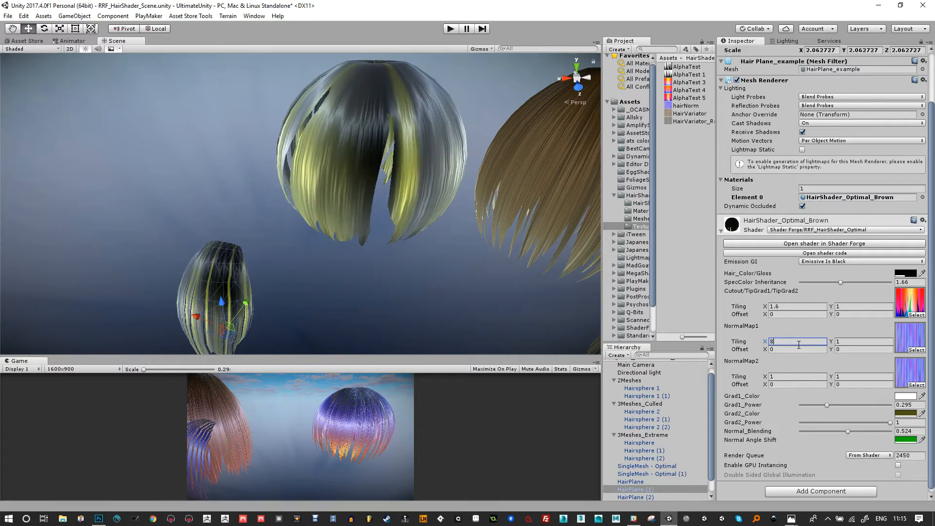
pyautogui.click(778, 377)
pyautogui.write('8')
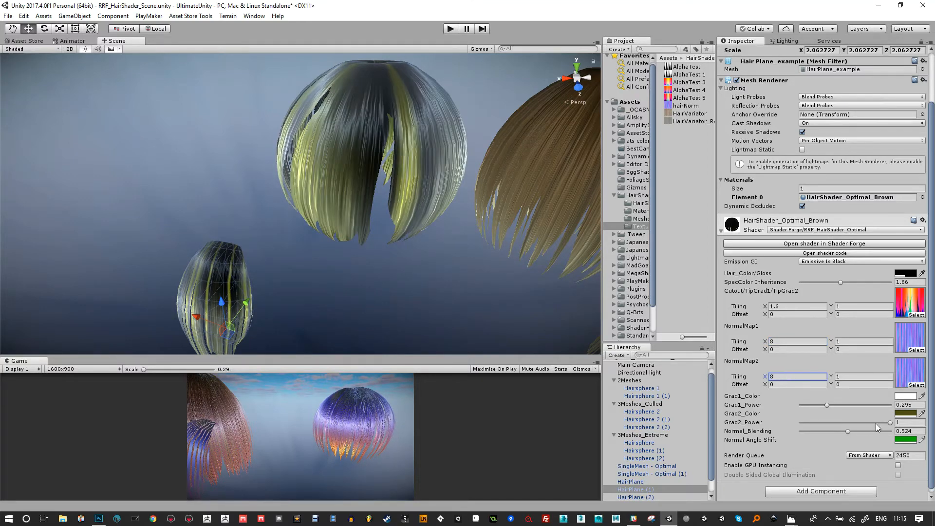
# - Try Normal_Blending at 0.5 and lower it to 0.407
pyautogui.click(909, 431)
pyautogui.write('0.5')
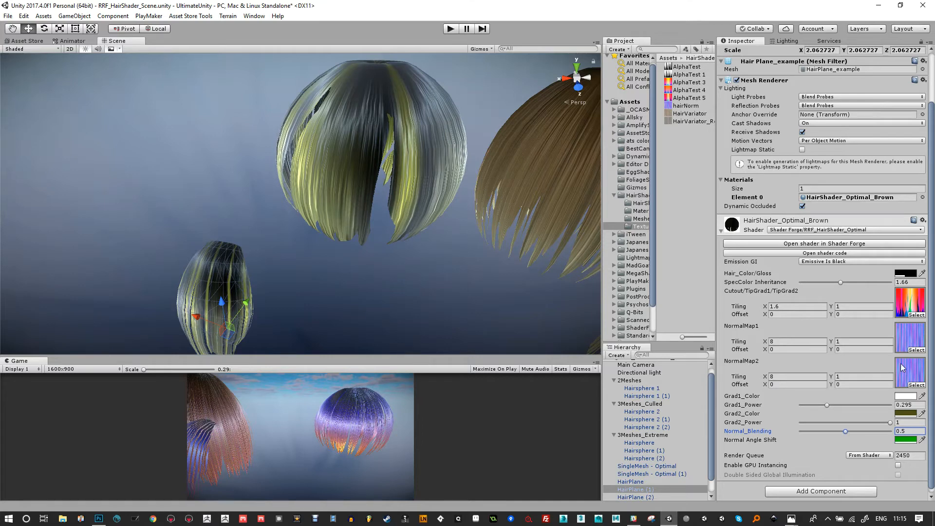
pyautogui.moveTo(846, 431)
pyautogui.mouseDown()
pyautogui.moveTo(862, 432)
pyautogui.moveTo(836, 431)
pyautogui.mouseUp()
# - Set the X tiling of the Cutout/TipGrad1/TipGrad2 texture on HairShader_Optimal_Brown to 14.23
pyautogui.scroll(-6, 330, 212)
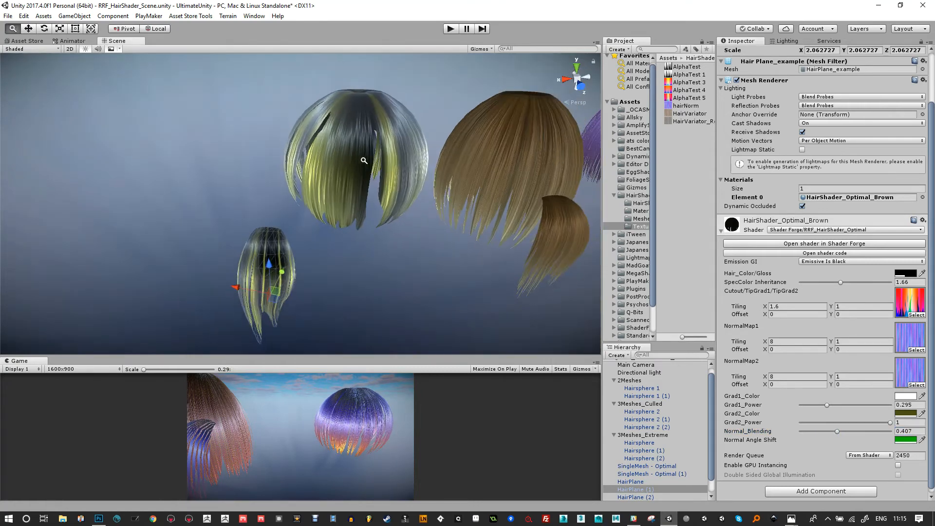
pyautogui.moveTo(438, 228); pyautogui.dragTo(83, 211, button='middle')
pyautogui.keyDown('alt'); pyautogui.moveTo(83, 211); pyautogui.dragTo(467, 273); pyautogui.keyUp('alt')
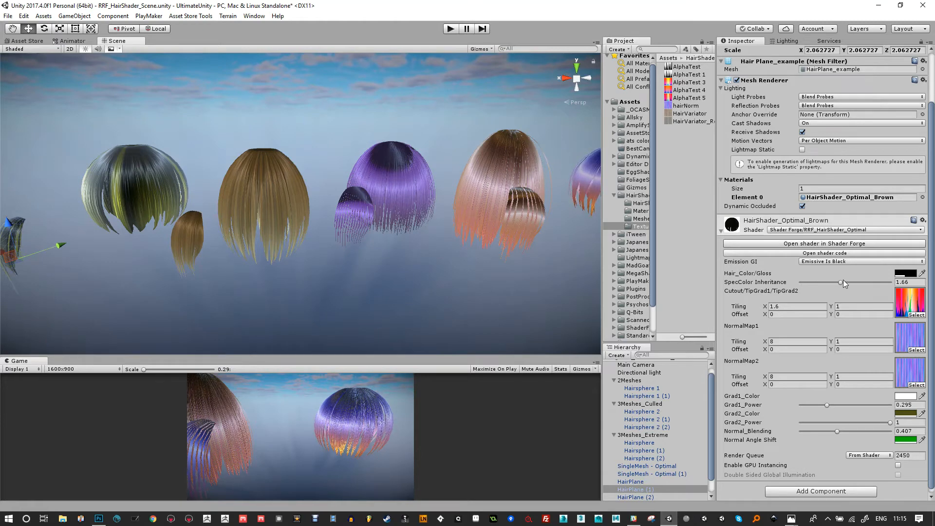
pyautogui.click(772, 307)
pyautogui.moveTo(791, 306); pyautogui.dragTo(43, 302)
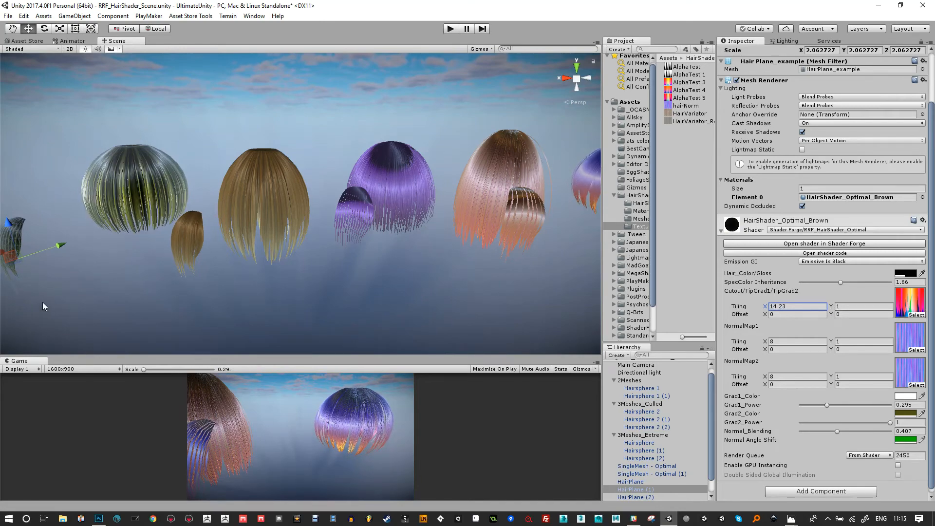
# - Select SingleMesh - Optimal and SingleMesh - Optimal (1) in turn and compare their hair strands from different angles
pyautogui.moveTo(166, 169); pyautogui.dragTo(361, 201, button='middle')
pyautogui.click(361, 200)
pyautogui.keyDown('alt'); pyautogui.moveTo(362, 253); pyautogui.dragTo(375, 210); pyautogui.keyUp('alt')
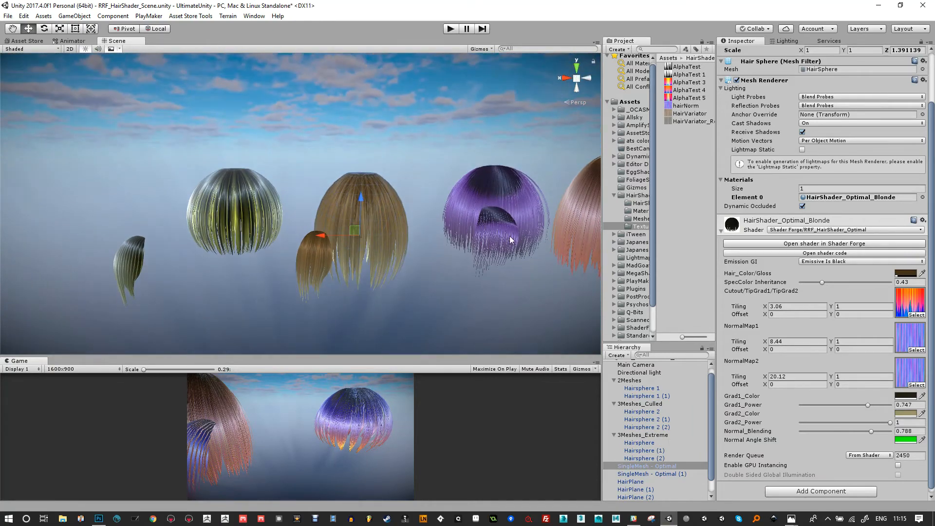
pyautogui.keyDown('alt'); pyautogui.moveTo(464, 238); pyautogui.dragTo(241, 210); pyautogui.keyUp('alt')
pyautogui.click(226, 223)
pyautogui.hotkey('ctrl', 'z')
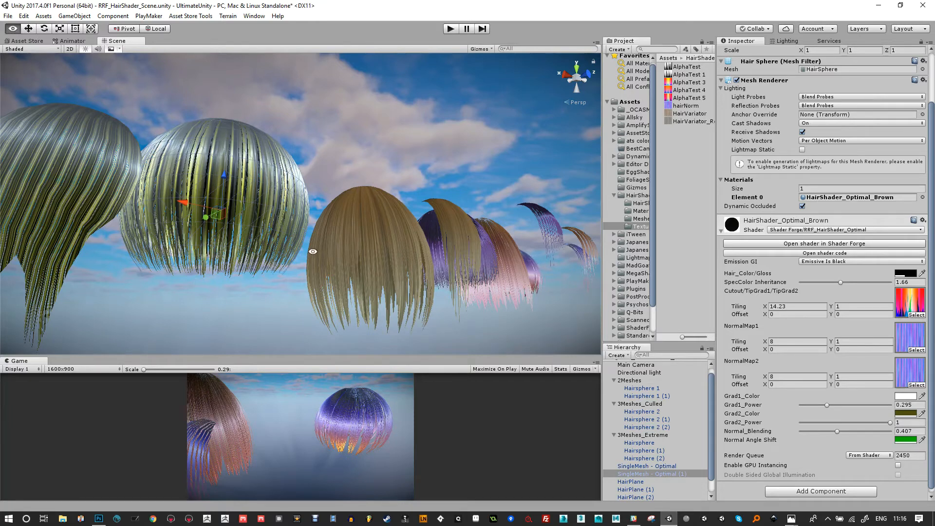
# - Switch to Photoshop and show only the red channel of AlphaTest 5.png
pyautogui.click(99, 518)
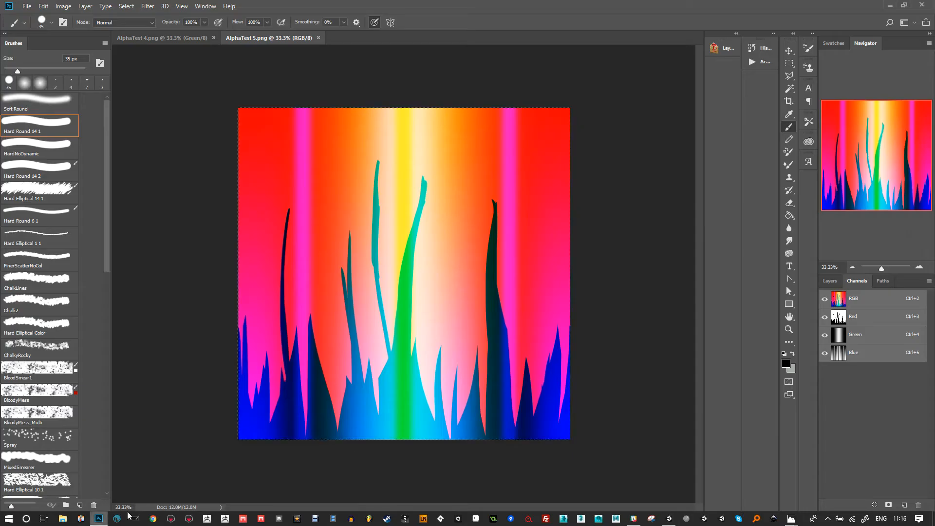
pyautogui.click(850, 317)
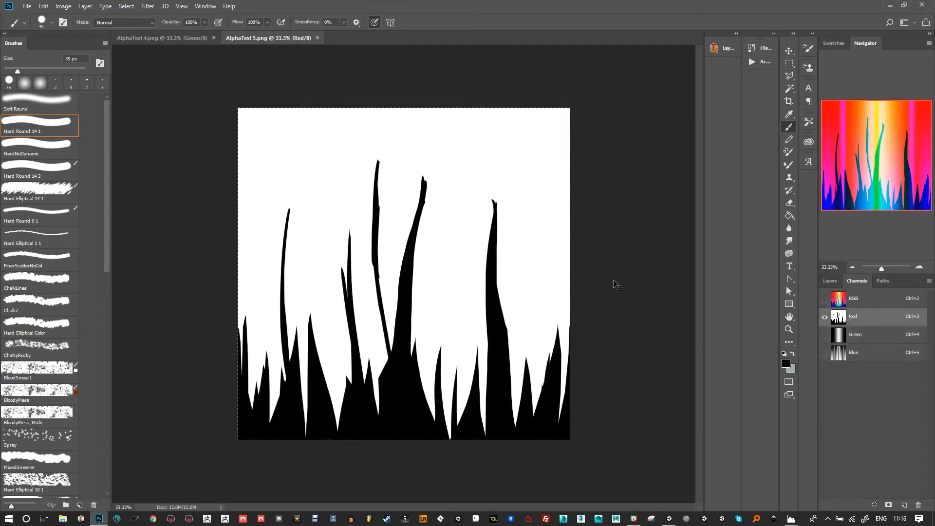
# - Try to shift the red channel's cutout shapes sideways directly in the channel
pyautogui.press('v')
pyautogui.moveTo(383, 242); pyautogui.dragTo(451, 240)
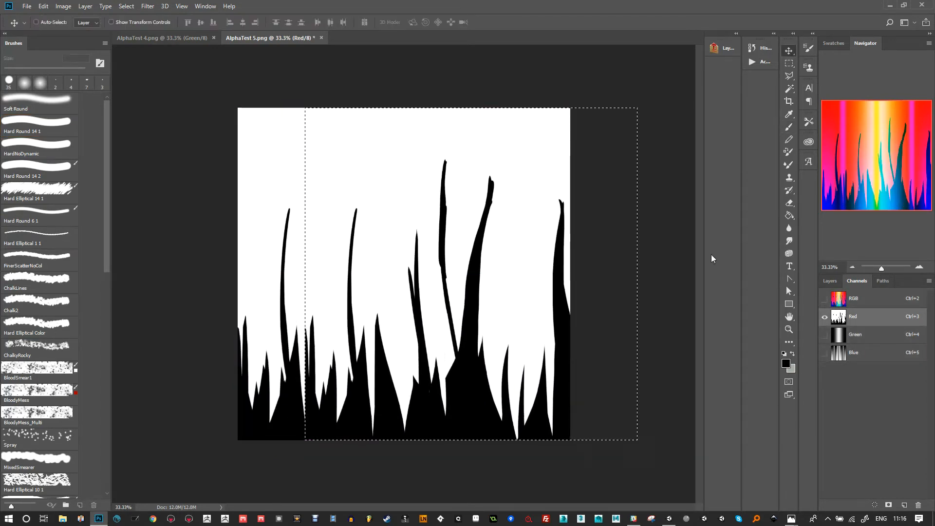
pyautogui.moveTo(419, 280); pyautogui.dragTo(392, 285)
pyautogui.hotkey('ctrl', 'alt', 'z')
pyautogui.hotkey('ctrl', 'alt', 'z')
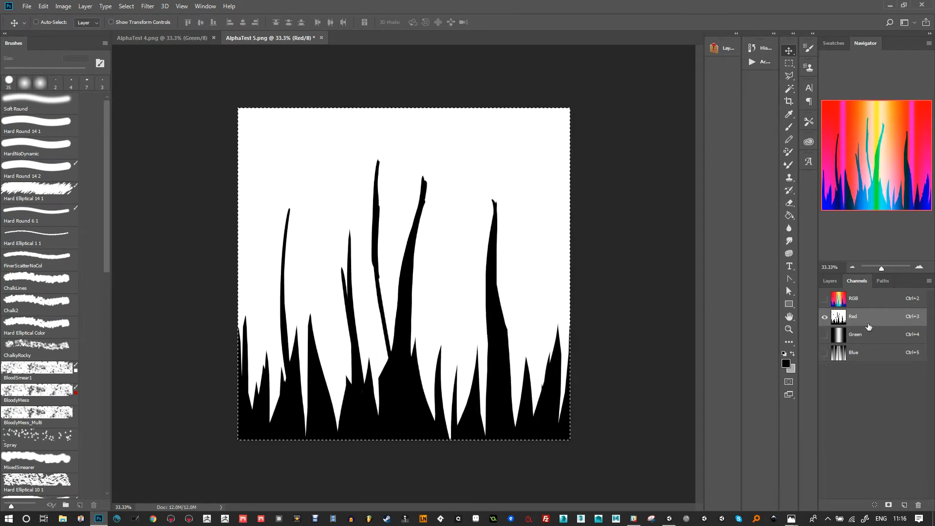
# - Return to the combined RGB channels and paste the black-and-white cutout twice as new layers above the Background
pyautogui.click(830, 281)
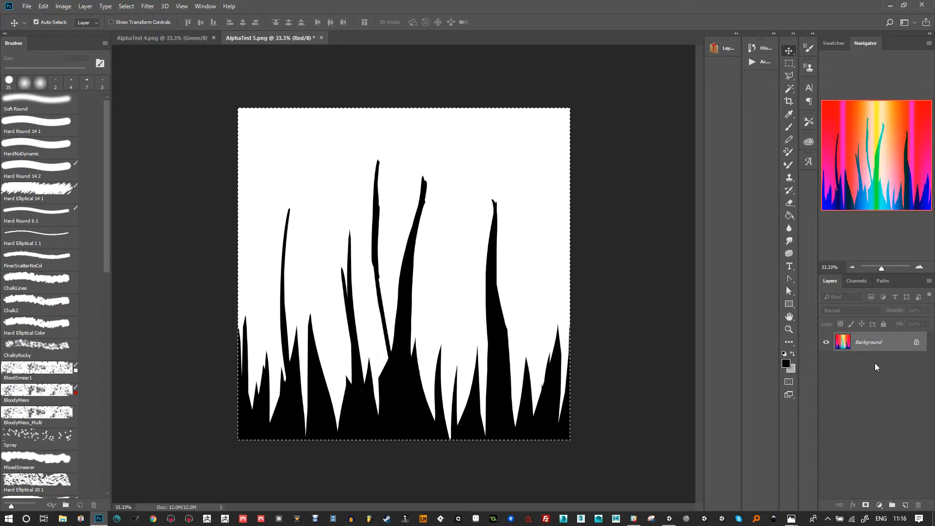
pyautogui.click(857, 281)
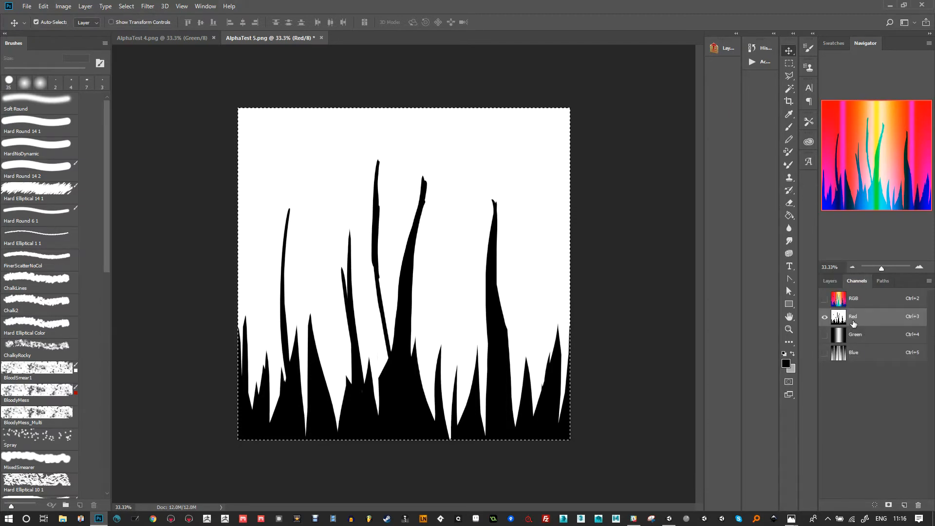
pyautogui.click(850, 298)
pyautogui.click(830, 281)
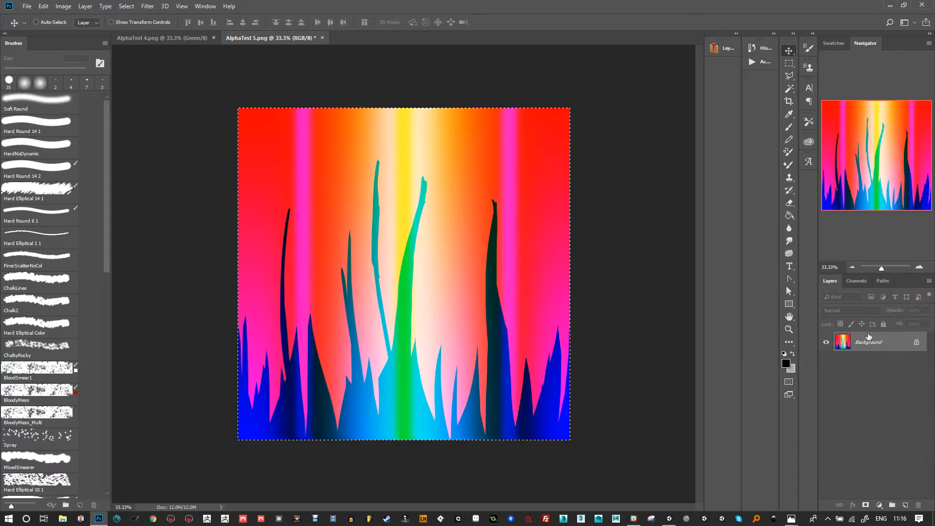
pyautogui.hotkey('ctrl', 'v')
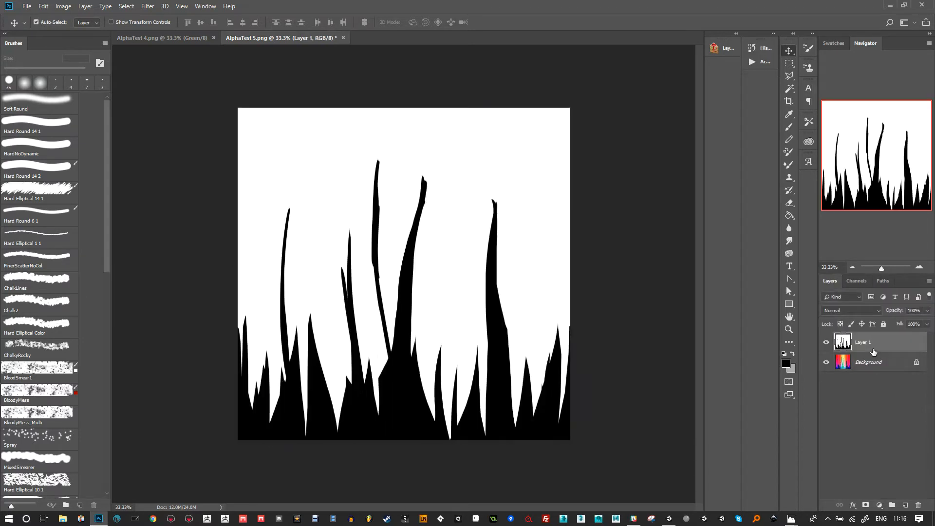
pyautogui.hotkey('ctrl', 'v')
# - Set the upper pasted layer to Multiply blending and shift it to the right to multiply the cutout strands
pyautogui.click(857, 311)
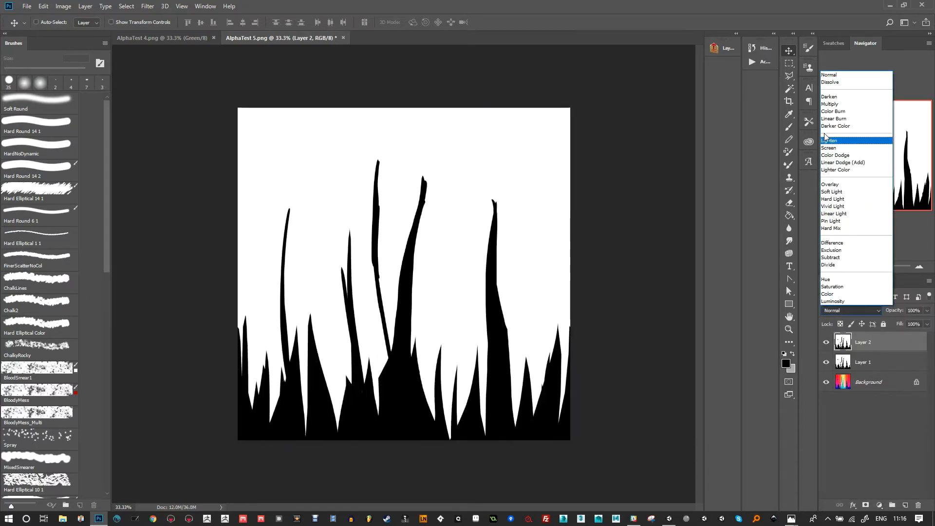
pyautogui.click(830, 104)
pyautogui.moveTo(447, 206); pyautogui.dragTo(522, 202)
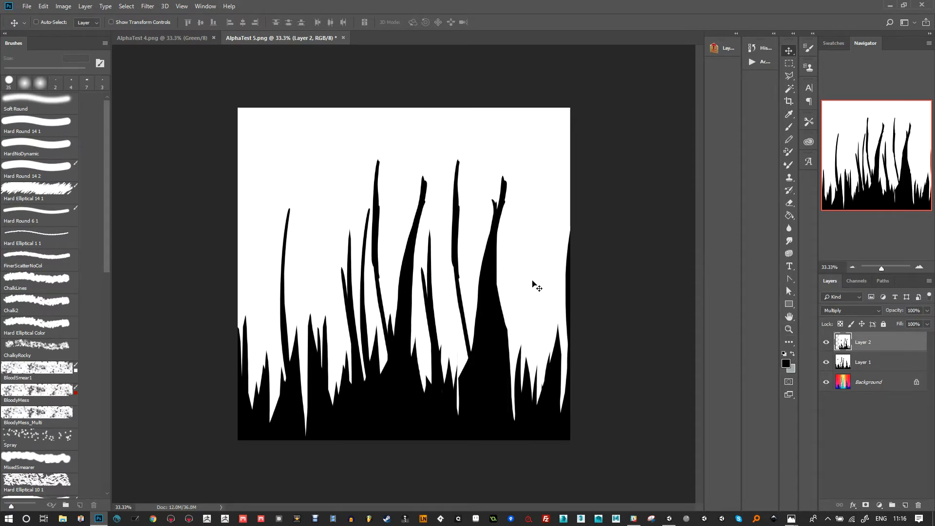
# - Scale the upper cutout layer narrower horizontally and place a duplicate beside it so the strands fill the canvas width
pyautogui.hotkey('ctrl', 't')
pyautogui.moveTo(652, 274); pyautogui.dragTo(512, 274)
pyautogui.press('Return')
pyautogui.moveTo(442, 298); pyautogui.dragTo(508, 298)
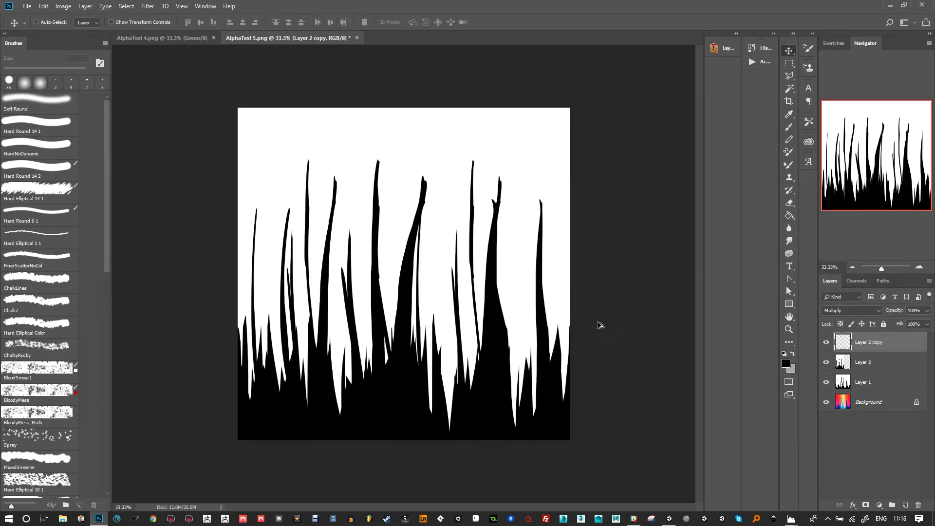
# - Merge the duplicate down into Layer 2 and shift the merged strands slightly to the right
pyautogui.rightClick(864, 349)
pyautogui.click(763, 387)
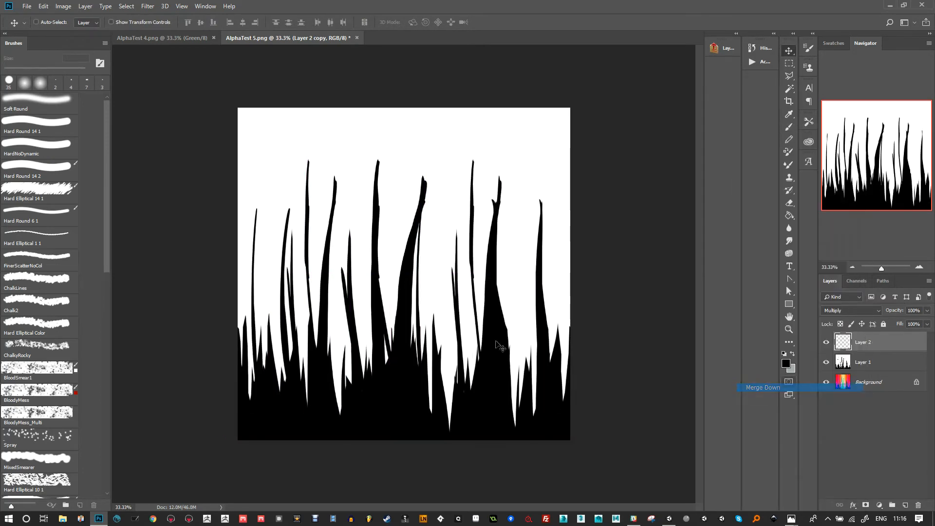
pyautogui.moveTo(496, 347)
pyautogui.mouseDown()
pyautogui.moveTo(523, 347)
pyautogui.moveTo(489, 347)
pyautogui.moveTo(547, 350)
pyautogui.moveTo(428, 351)
pyautogui.moveTo(520, 351)
pyautogui.moveTo(511, 352)
pyautogui.mouseUp()
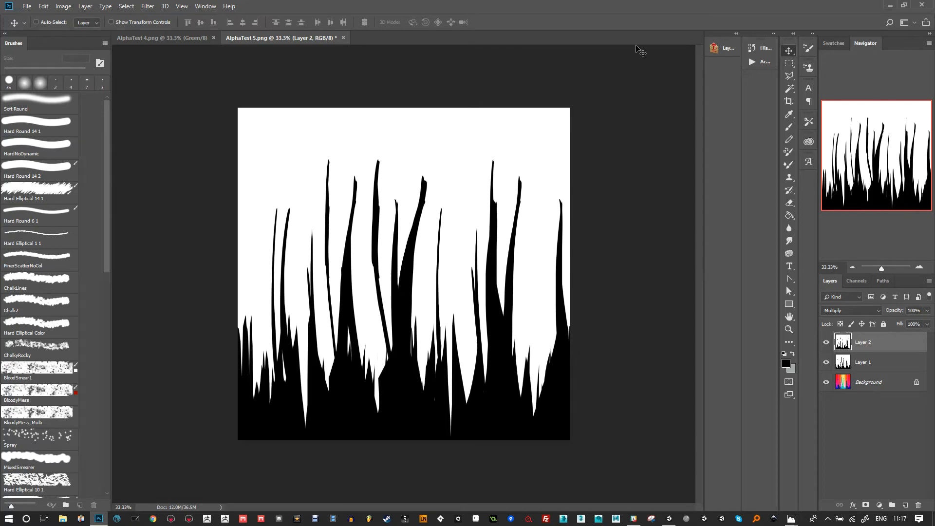
# - Switch to Unity and check the Grad1_Color settings of the HairShader_Optimal_Brown material
pyautogui.click(890, 5)
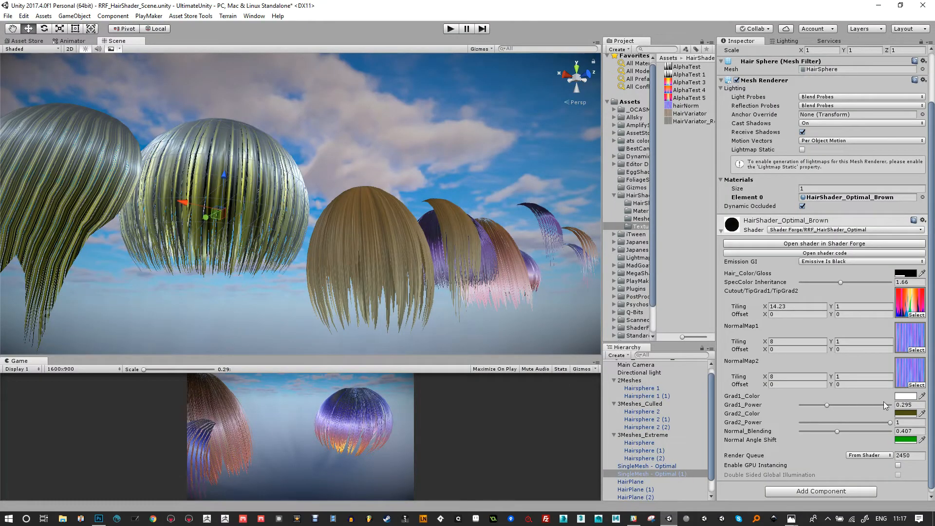
pyautogui.click(906, 396)
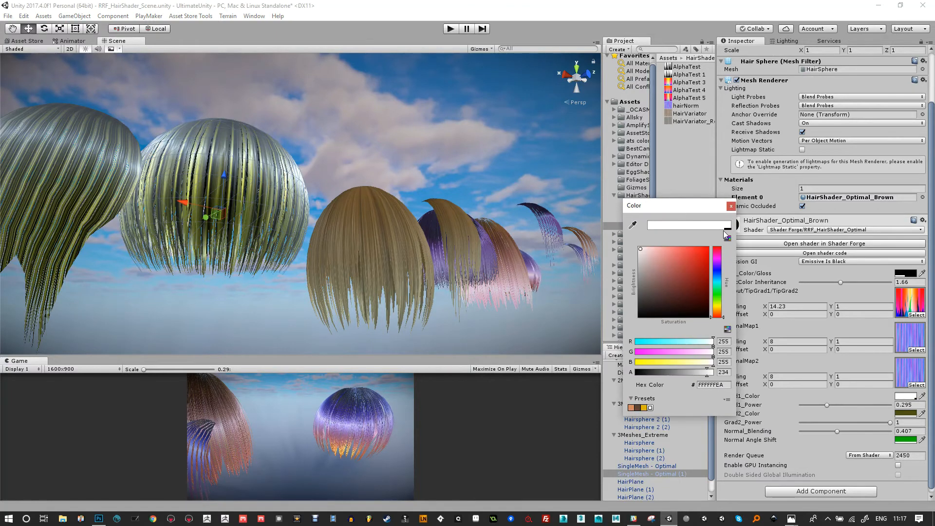
pyautogui.click(785, 268)
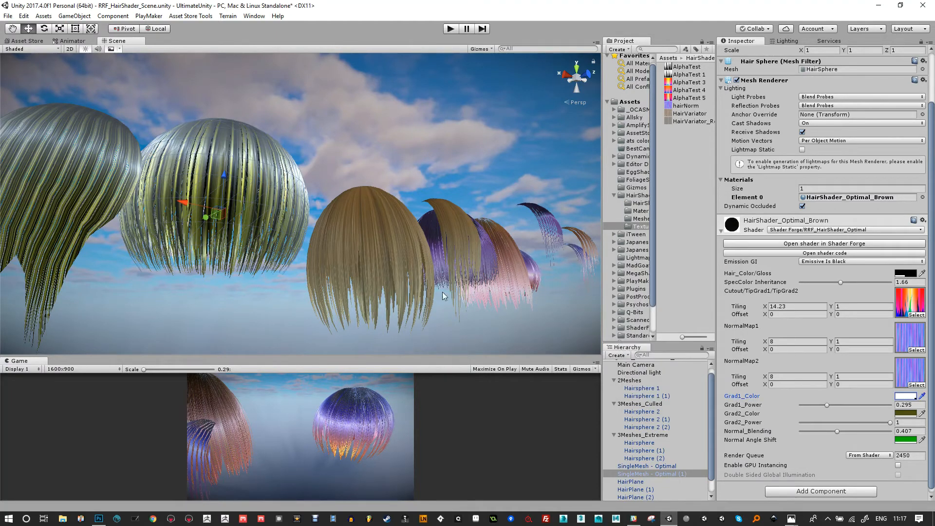
# - Examine the hair spheres and hair planes across the scene from several angles and distances
pyautogui.keyDown('alt'); pyautogui.moveTo(535, 283); pyautogui.dragTo(211, 269); pyautogui.keyUp('alt')
pyautogui.moveTo(220, 285); pyautogui.dragTo(344, 211, button='middle')
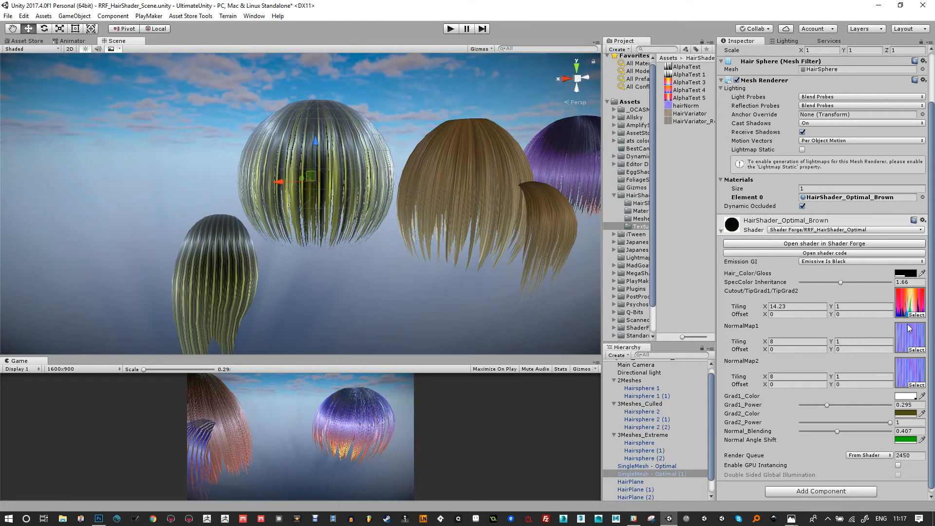
pyautogui.keyDown('alt'); pyautogui.moveTo(371, 147); pyautogui.dragTo(315, 151); pyautogui.keyUp('alt')
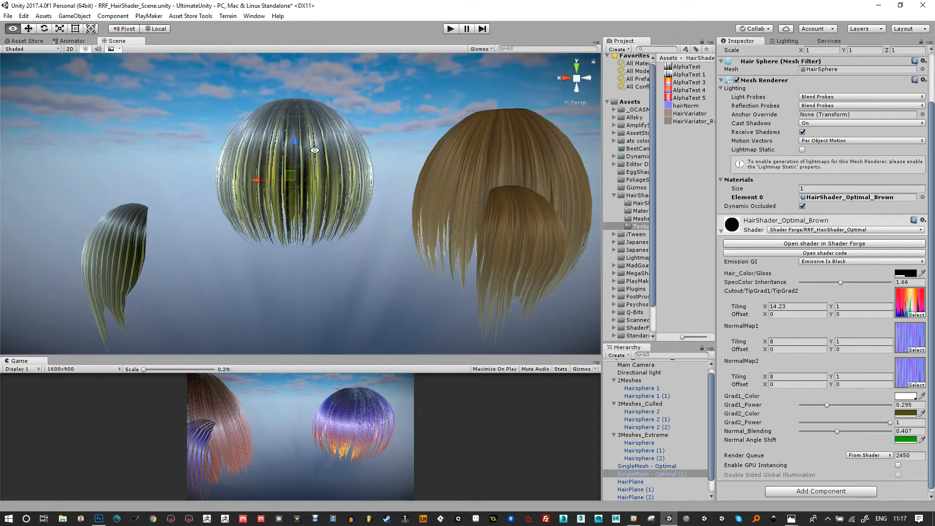
pyautogui.keyDown('alt'); pyautogui.moveTo(314, 151); pyautogui.dragTo(334, 296, button='right'); pyautogui.keyUp('alt')
pyautogui.scroll(-5, 388, 226)
pyautogui.moveTo(389, 226); pyautogui.dragTo(171, 202, button='middle')
pyautogui.moveTo(467, 202); pyautogui.dragTo(303, 230, button='middle')
pyautogui.moveTo(501, 229)
pyautogui.keyDown('alt'); pyautogui.mouseDown()
pyautogui.moveTo(340, 201)
pyautogui.moveTo(355, 294)
pyautogui.moveTo(330, 195)
pyautogui.moveTo(340, 272)
pyautogui.moveTo(372, 256)
pyautogui.moveTo(246, 250)
pyautogui.moveTo(388, 273)
pyautogui.moveTo(393, 265)
pyautogui.moveTo(317, 237)
pyautogui.moveTo(390, 294)
pyautogui.moveTo(343, 265)
pyautogui.mouseUp(); pyautogui.keyUp('alt')
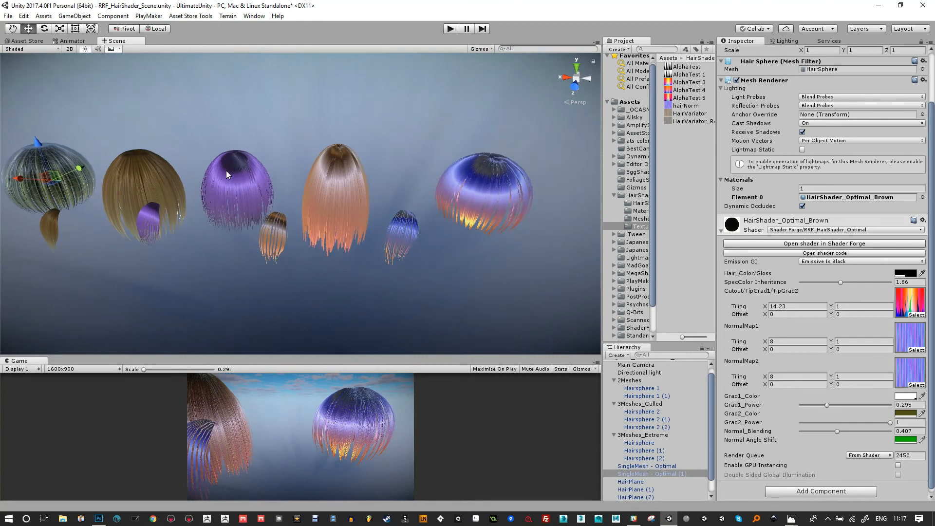
pyautogui.keyDown('alt'); pyautogui.moveTo(529, 189); pyautogui.dragTo(489, 193); pyautogui.keyUp('alt')
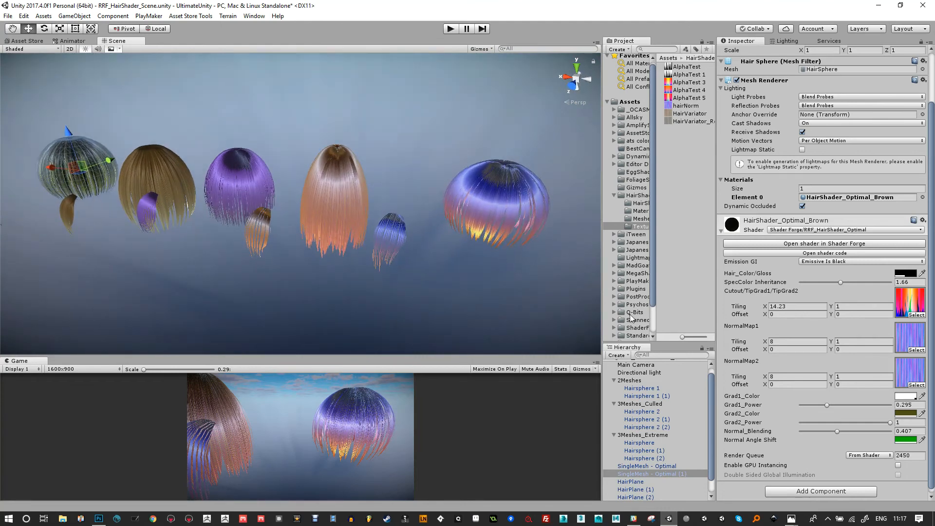
# - Enable Antialiasing in the SimpleAA post-processing profile assigned to the Main Camera
pyautogui.scroll(1, 709, 421)
pyautogui.click(651, 373)
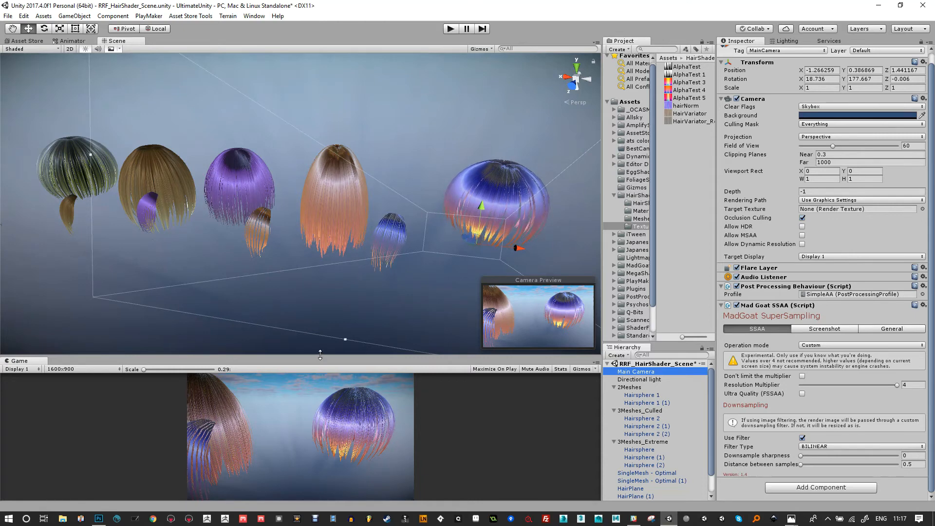
pyautogui.click(872, 294)
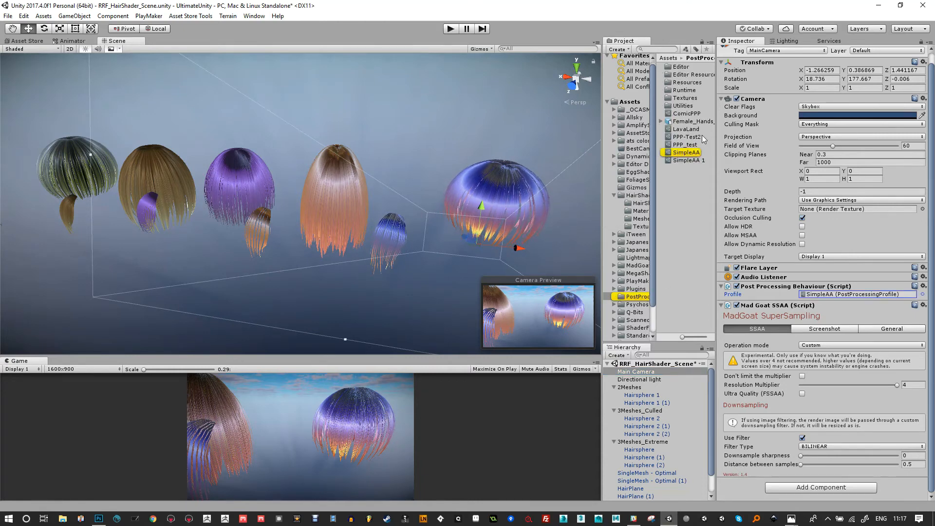
pyautogui.click(692, 160)
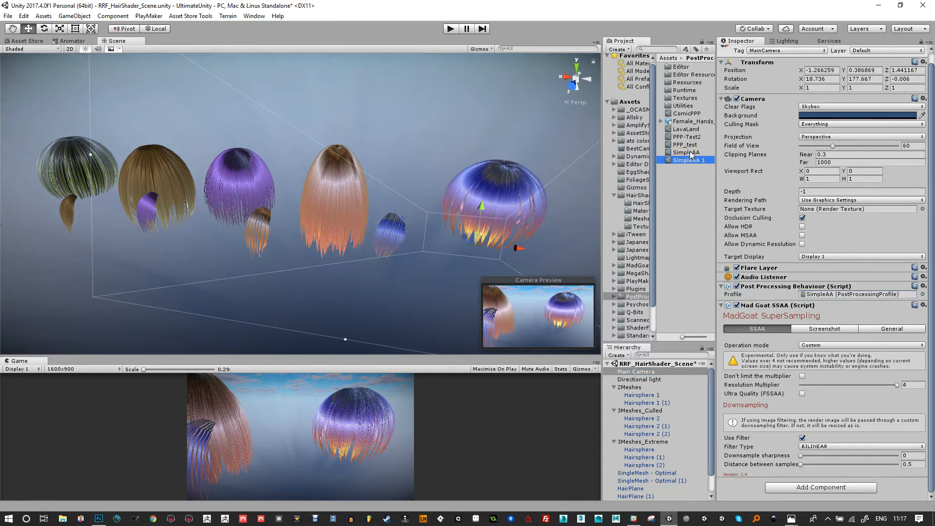
pyautogui.click(690, 152)
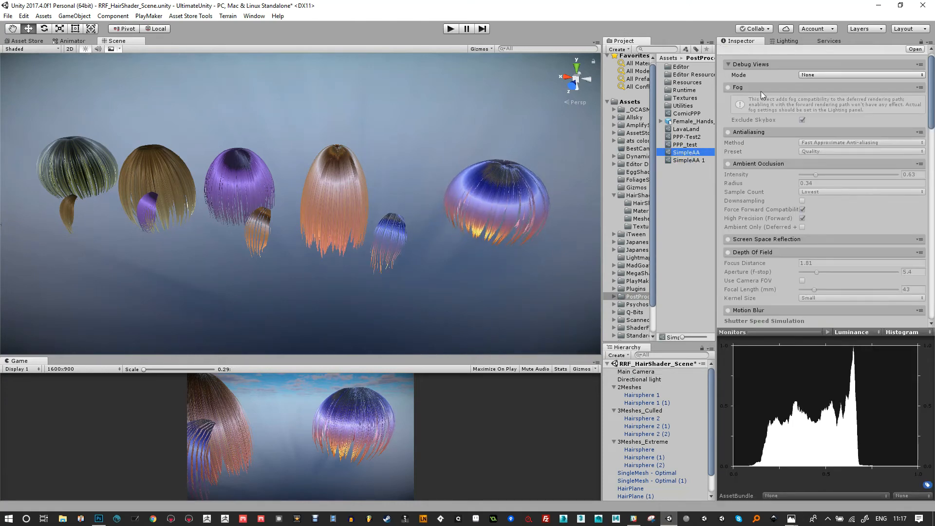
pyautogui.click(643, 372)
pyautogui.click(857, 294)
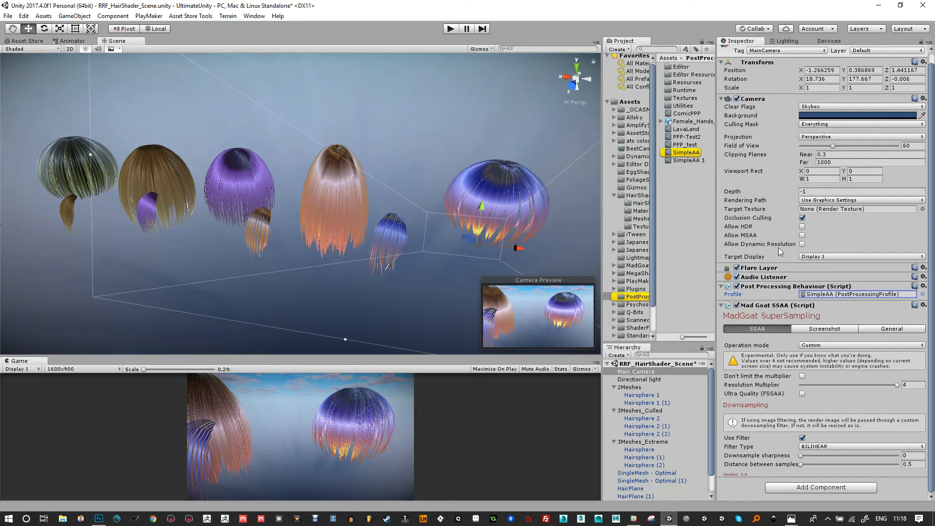
pyautogui.click(690, 153)
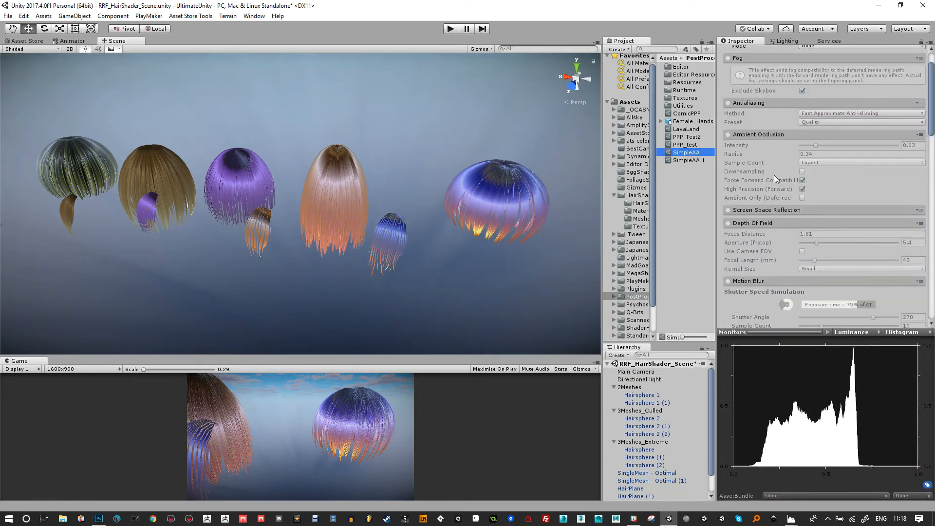
pyautogui.click(728, 143)
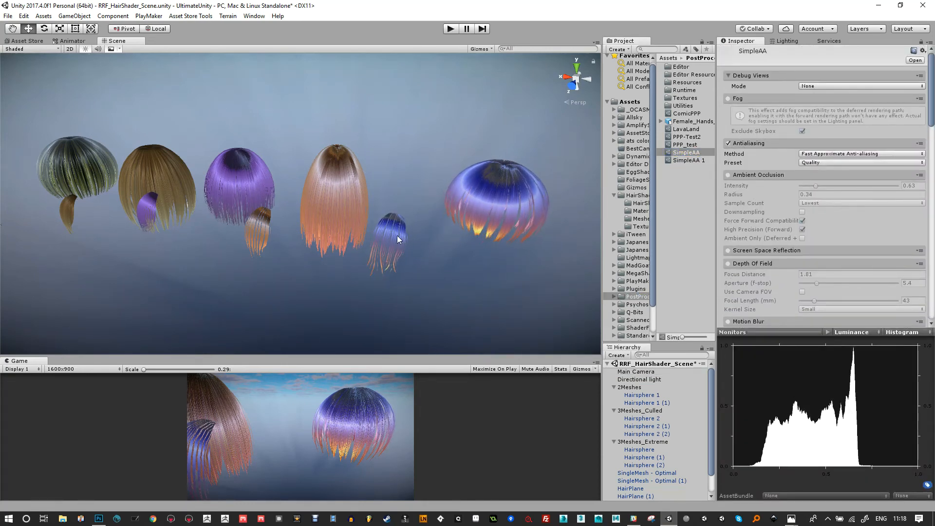
# - Inspect the strands up close and set the profile's antialiasing preset to Extreme Quality
pyautogui.keyDown('alt'); pyautogui.moveTo(369, 258); pyautogui.dragTo(419, 187); pyautogui.keyUp('alt')
pyautogui.keyDown('alt'); pyautogui.moveTo(410, 323); pyautogui.dragTo(666, 174, button='right'); pyautogui.keyUp('alt')
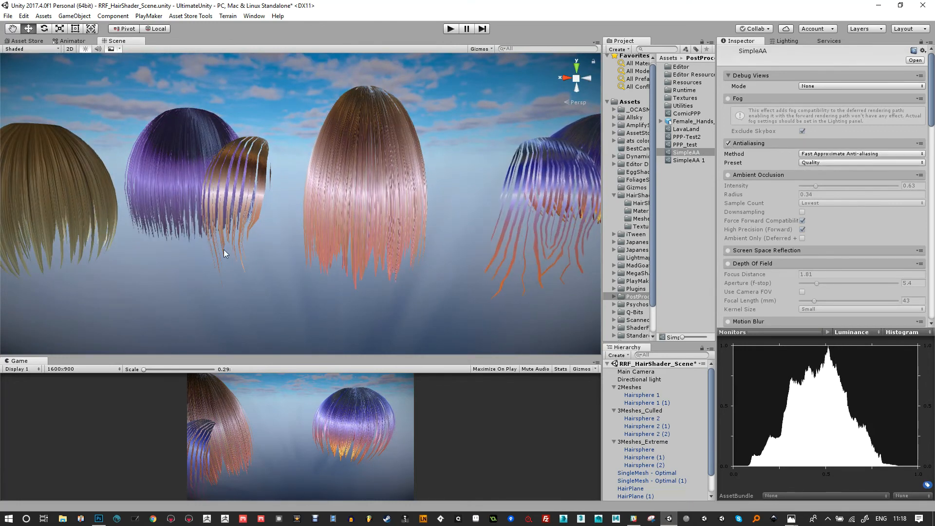
pyautogui.keyDown('alt'); pyautogui.moveTo(167, 242); pyautogui.dragTo(242, 271, button='right'); pyautogui.keyUp('alt')
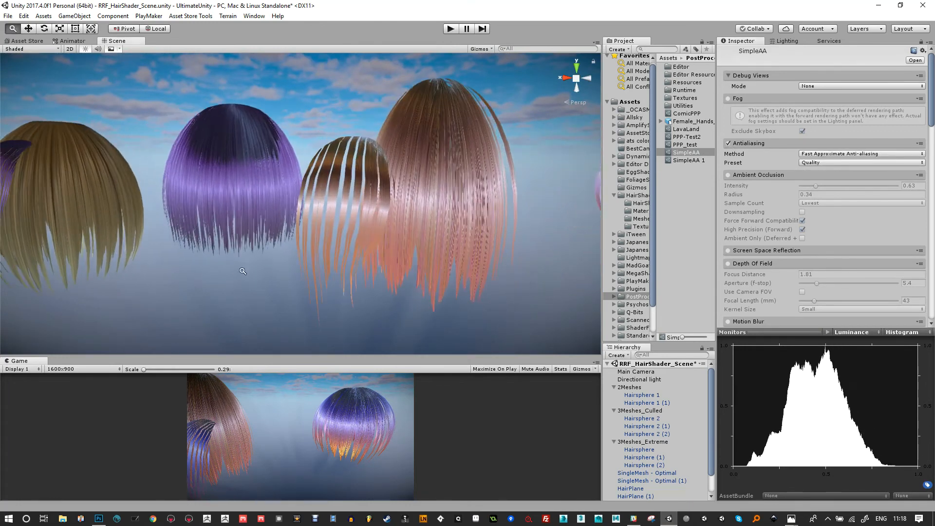
pyautogui.click(838, 163)
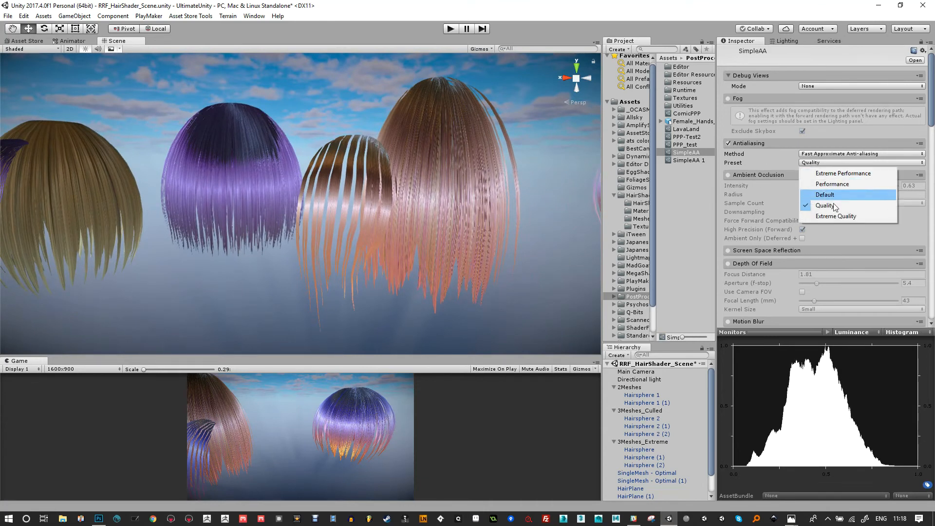
pyautogui.click(835, 217)
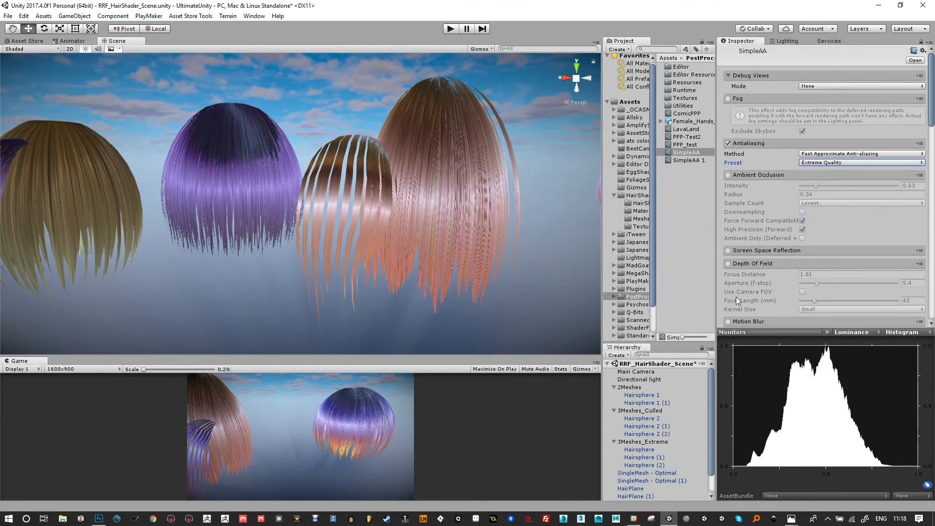
# - Align the Main Camera with a scene view that frames all the hair meshes, and enlarge the Game view
pyautogui.click(650, 373)
pyautogui.scroll(-1, 774, 368)
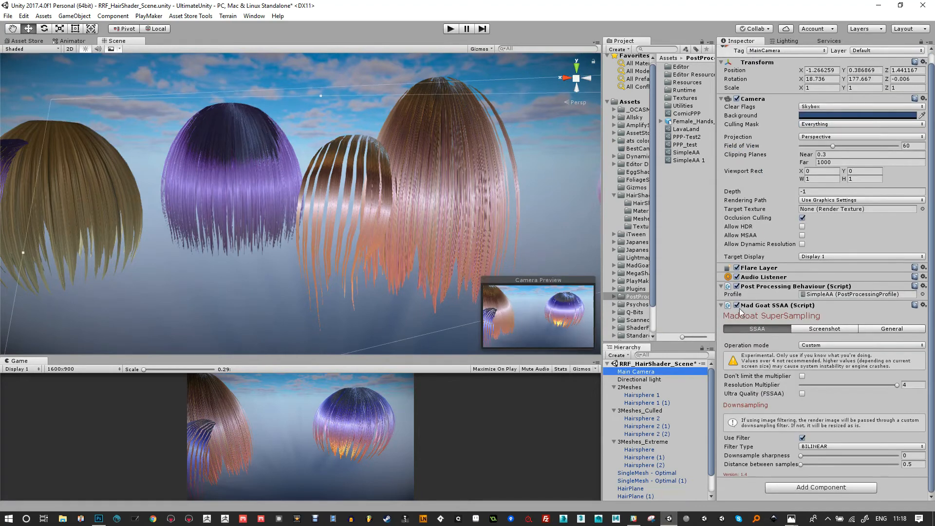
pyautogui.moveTo(344, 355); pyautogui.dragTo(344, 274)
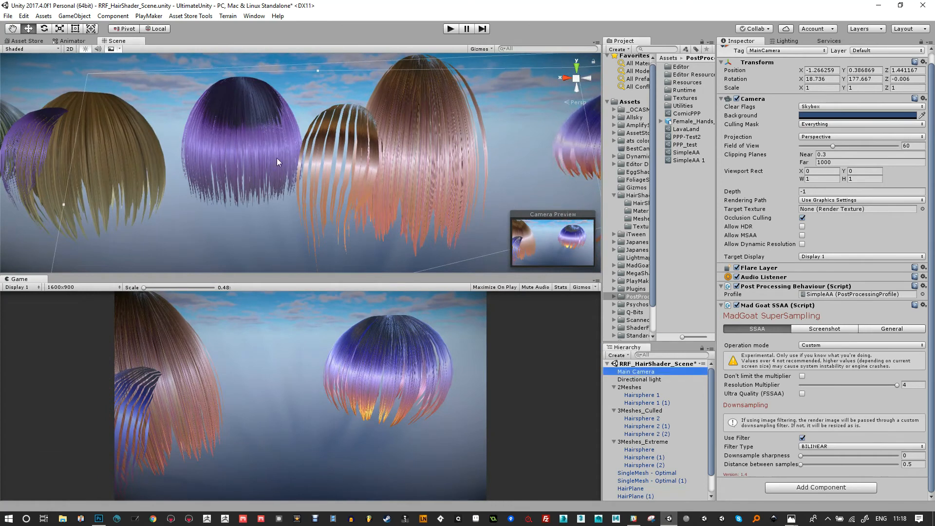
pyautogui.keyDown('alt'); pyautogui.moveTo(277, 161); pyautogui.dragTo(348, 199); pyautogui.keyUp('alt')
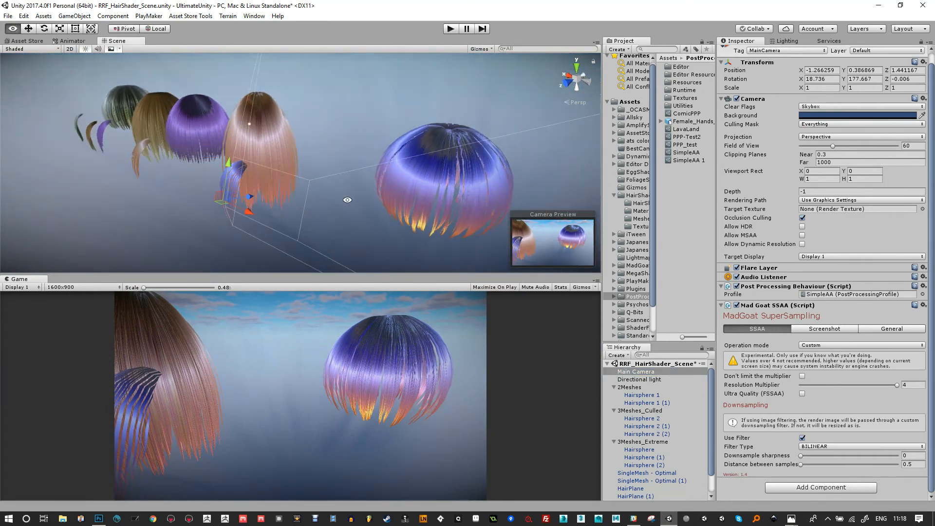
pyautogui.hotkey('ctrl', 'shift', 'f')
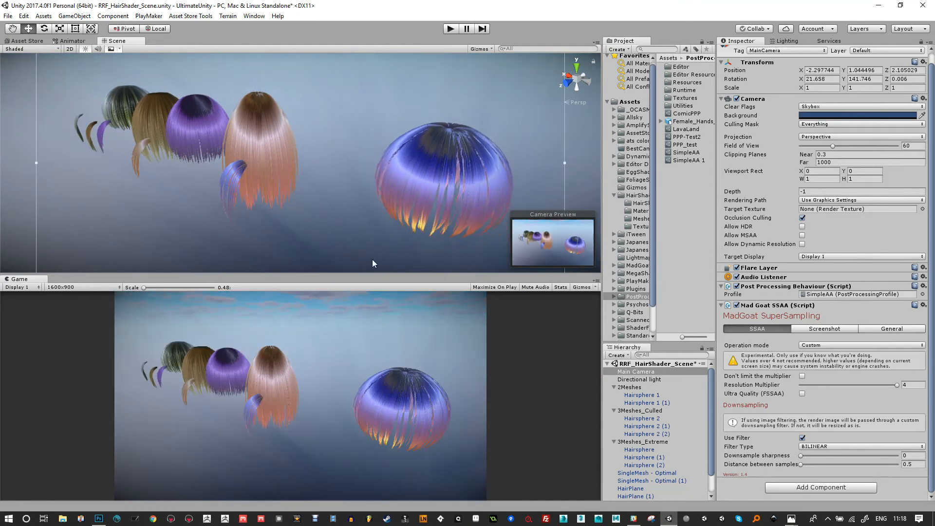
pyautogui.moveTo(362, 274); pyautogui.dragTo(363, 90)
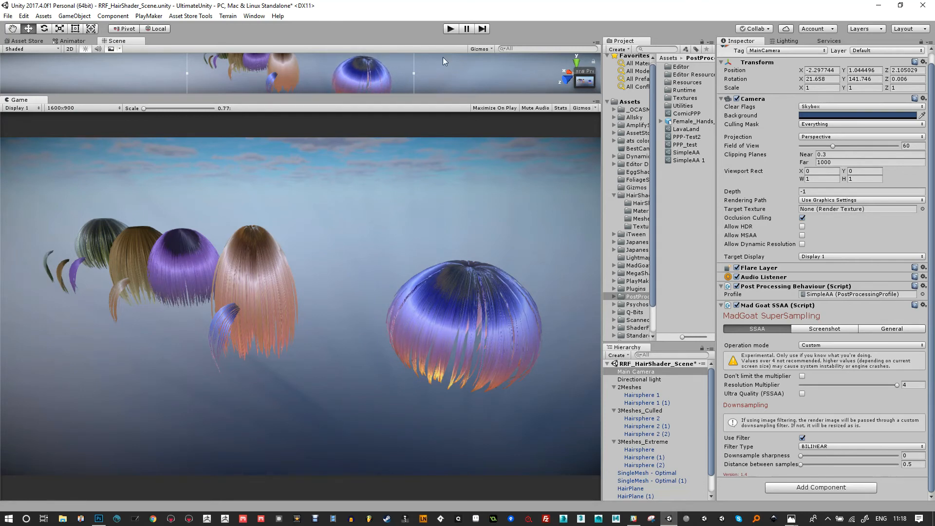
# - Run the scene and try a MadGoat SSAA Resolution Multiplier of 2.77, returning it to 4
pyautogui.click(451, 29)
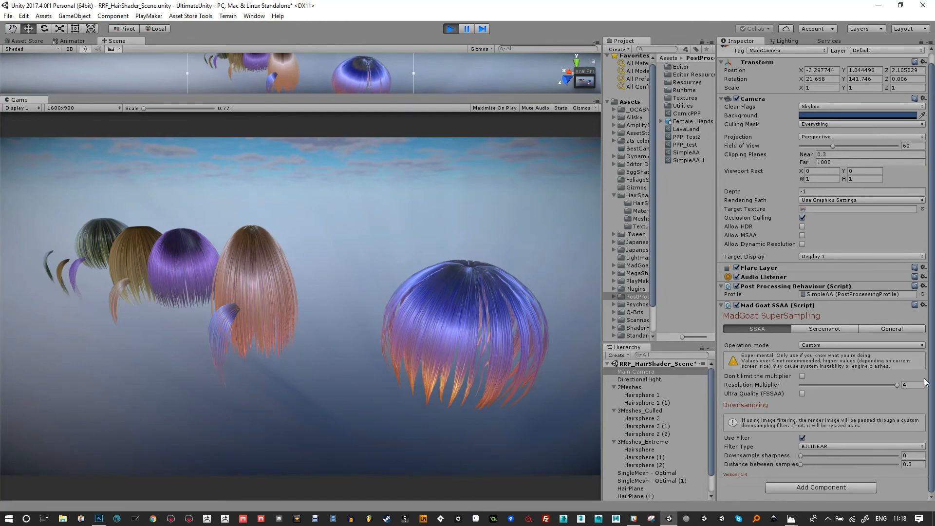
pyautogui.moveTo(897, 386); pyautogui.dragTo(855, 393)
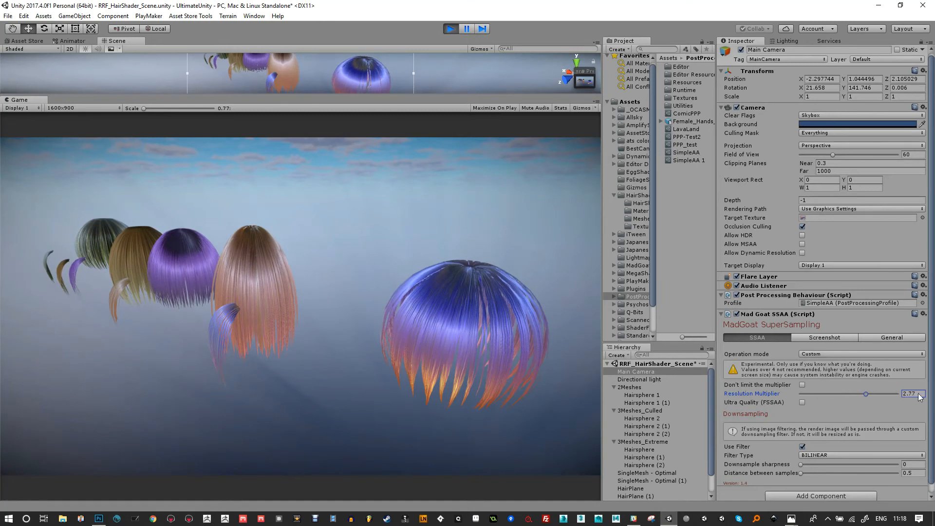
pyautogui.moveTo(920, 397); pyautogui.dragTo(830, 399)
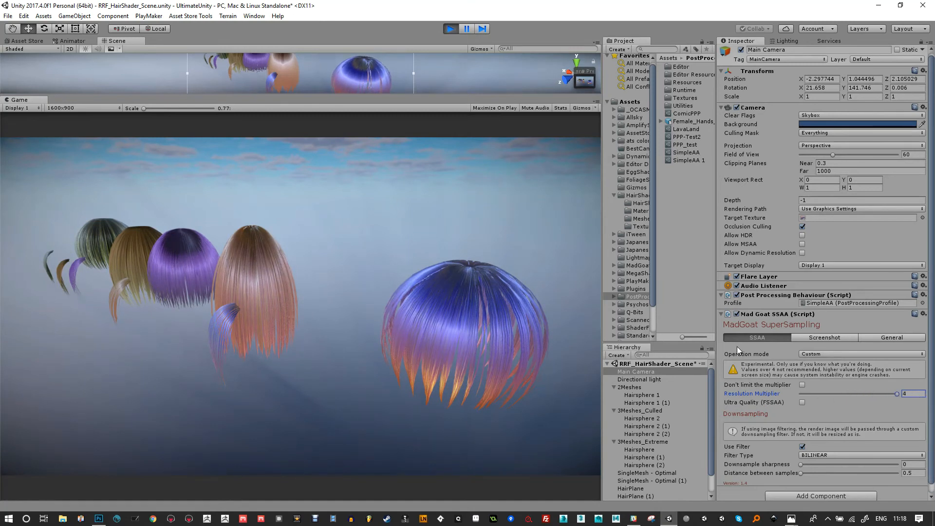
# - Switch the camera's MadGoat SSAA component off and on repeatedly to compare the hair's rendering, leaving it enabled
pyautogui.click(737, 314)
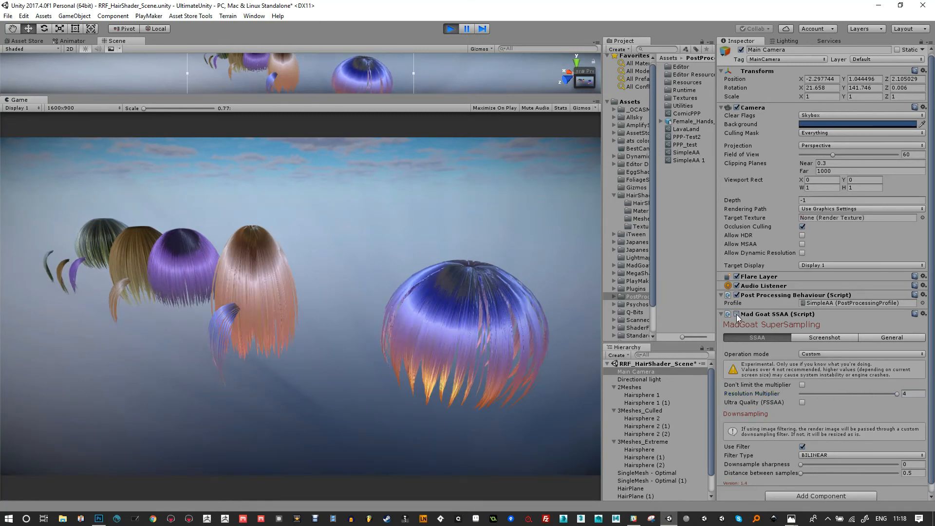
pyautogui.click(736, 314)
pyautogui.click(737, 314)
pyautogui.click(736, 314)
pyautogui.click(737, 314)
pyautogui.click(736, 315)
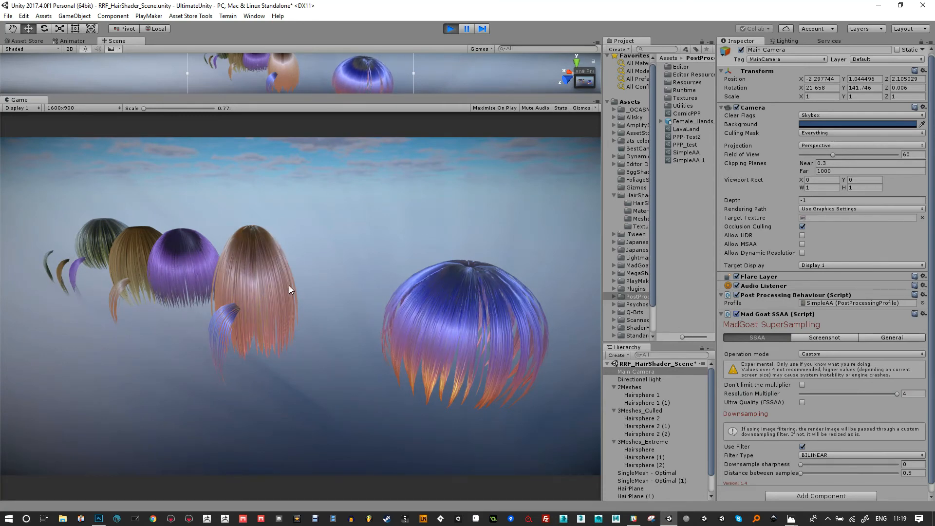
pyautogui.click(737, 314)
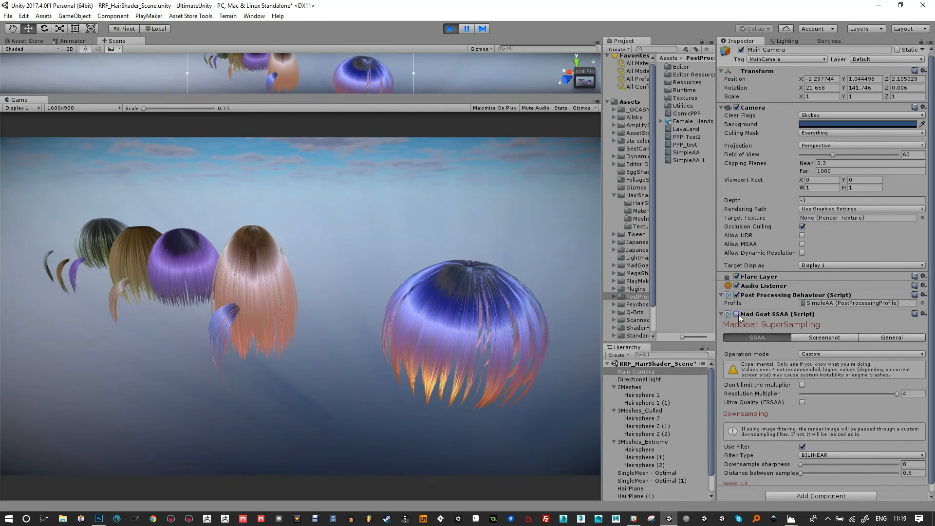
pyautogui.click(737, 314)
pyautogui.click(737, 314)
pyautogui.click(737, 315)
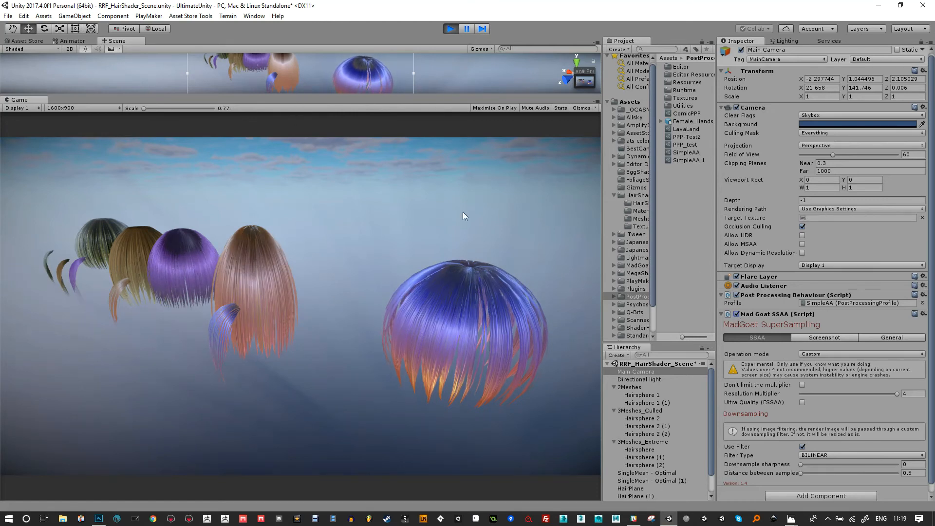
# - Enlarge the Scene view again and examine the row of hair meshes from the other end
pyautogui.moveTo(340, 96); pyautogui.dragTo(362, 294)
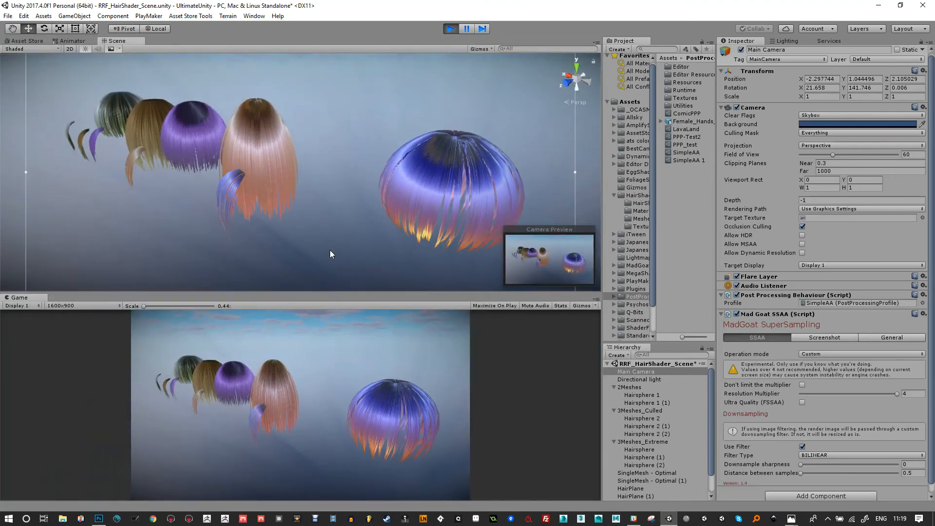
pyautogui.keyDown('alt'); pyautogui.moveTo(334, 176); pyautogui.dragTo(338, 326); pyautogui.keyUp('alt')
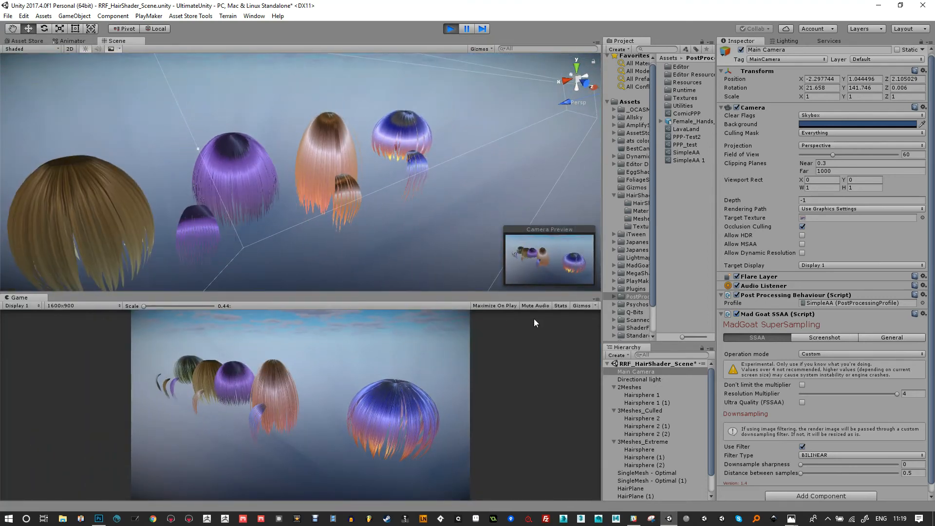
# - Show the rendering statistics over the Game view and enlarge that view in both height and width
pyautogui.click(560, 305)
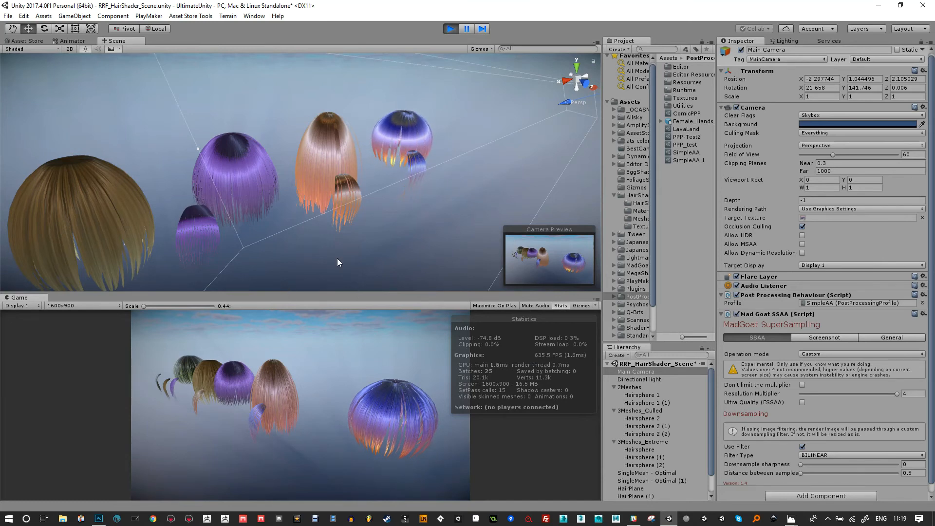
pyautogui.moveTo(308, 293); pyautogui.dragTo(312, 96)
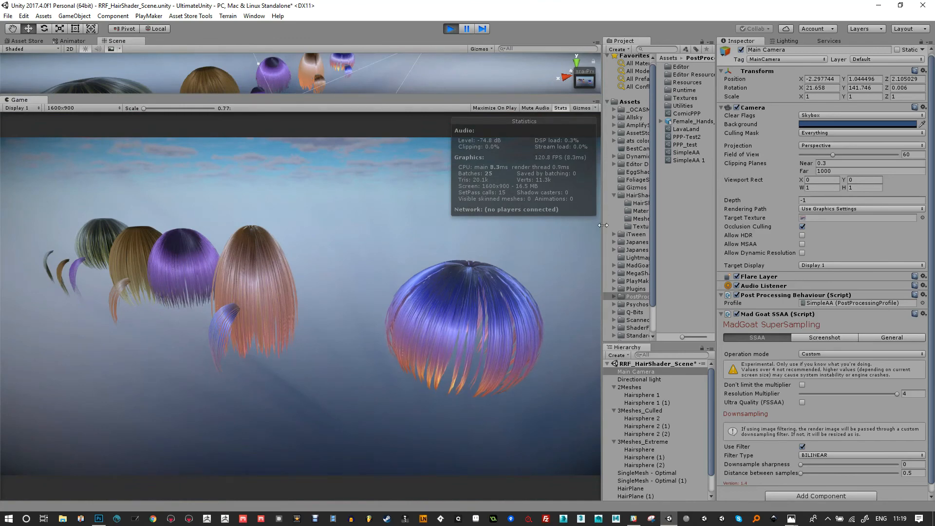
pyautogui.moveTo(603, 225); pyautogui.dragTo(785, 225)
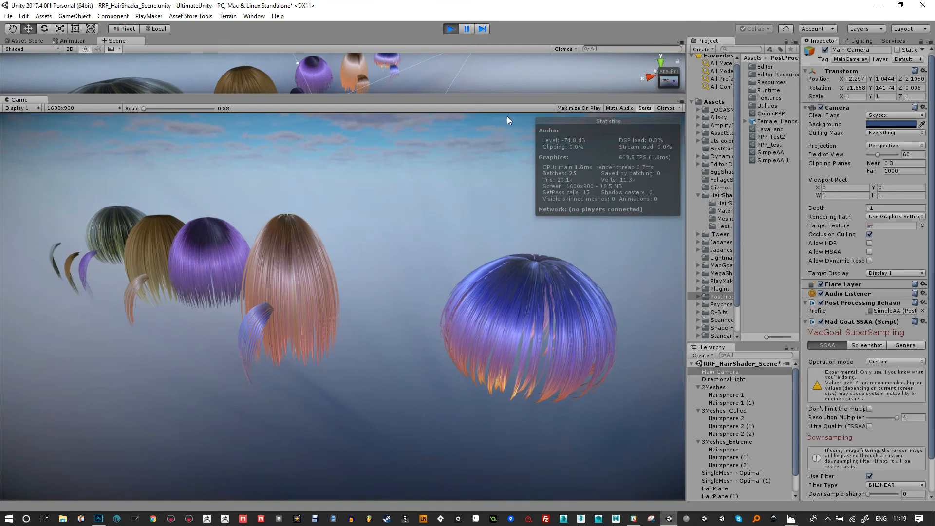
# - Stop the running scene and run it again with the Game view set to maximize on play
pyautogui.click(450, 29)
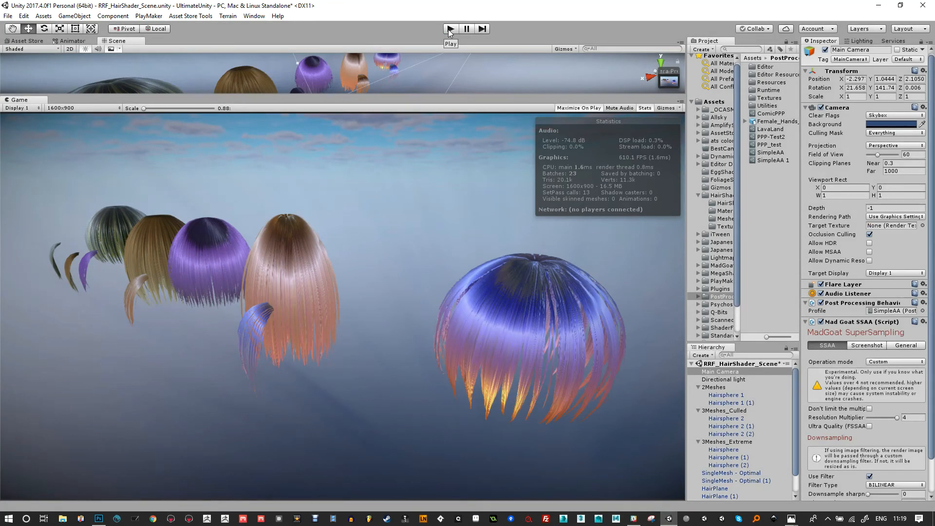
pyautogui.click(451, 30)
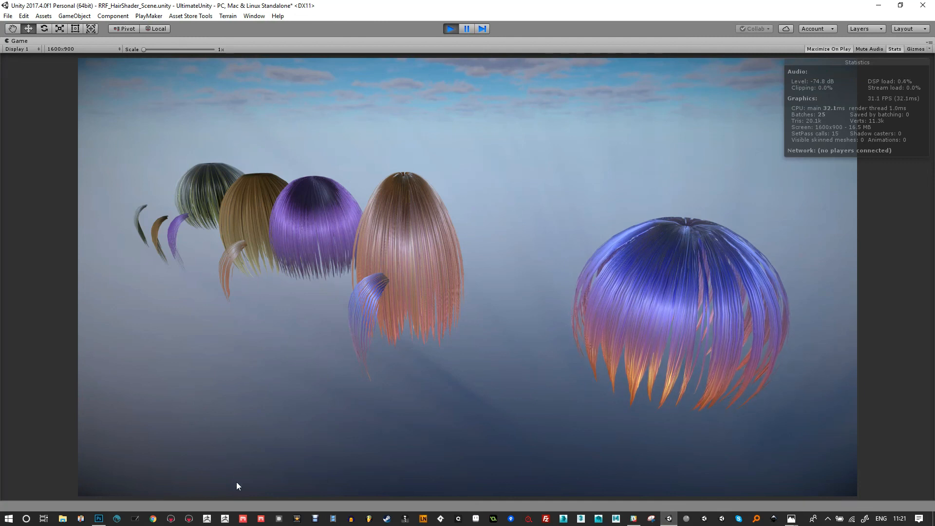
pyautogui.click(316, 519)
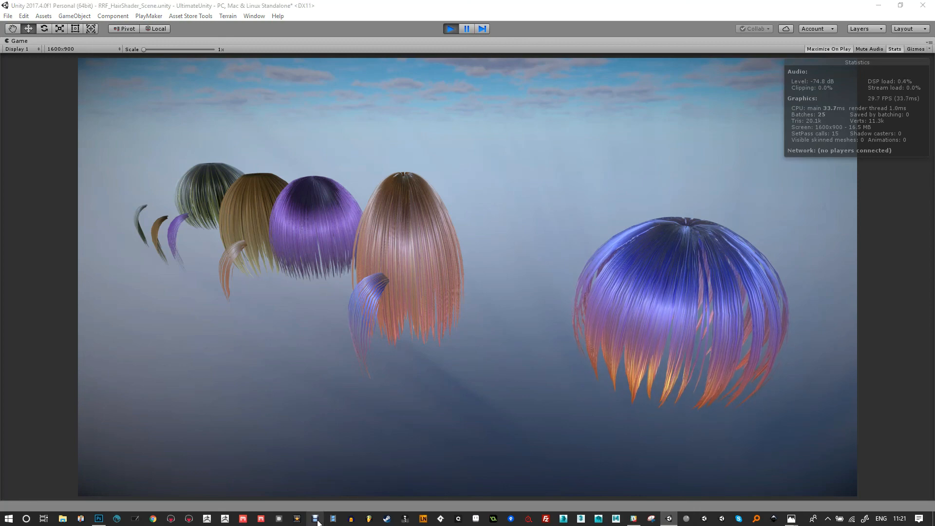